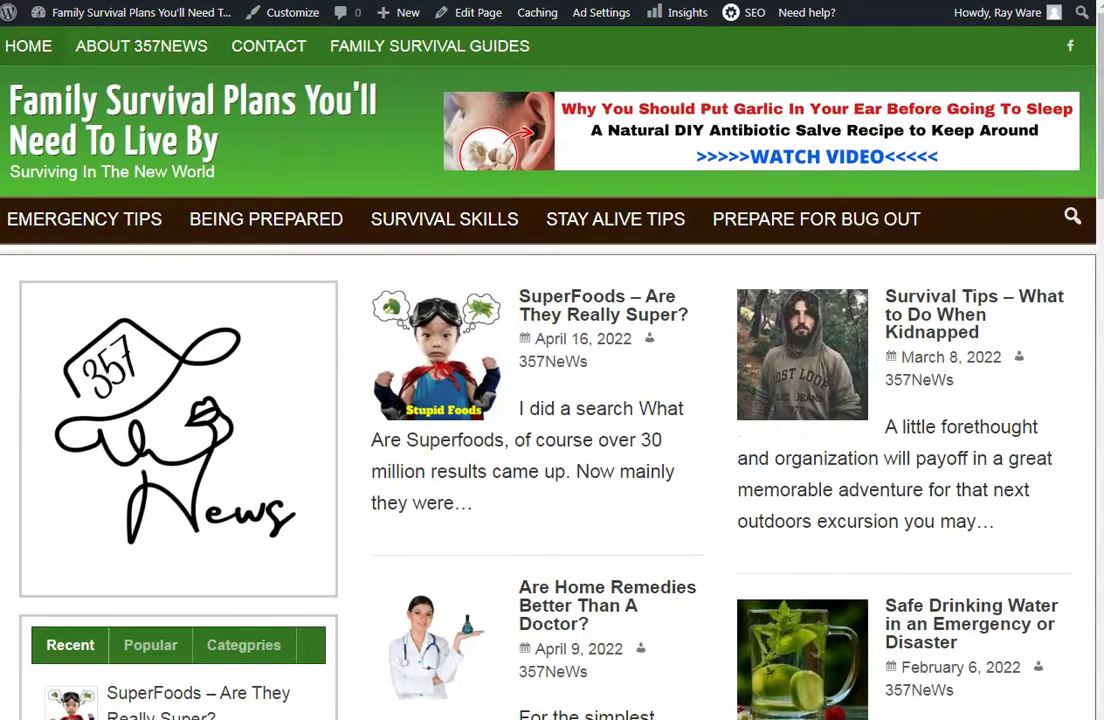
# Copy the website's address, load its public home page without the admin bar, and reduce the page zoom
pyautogui.rightClick(155, 2)
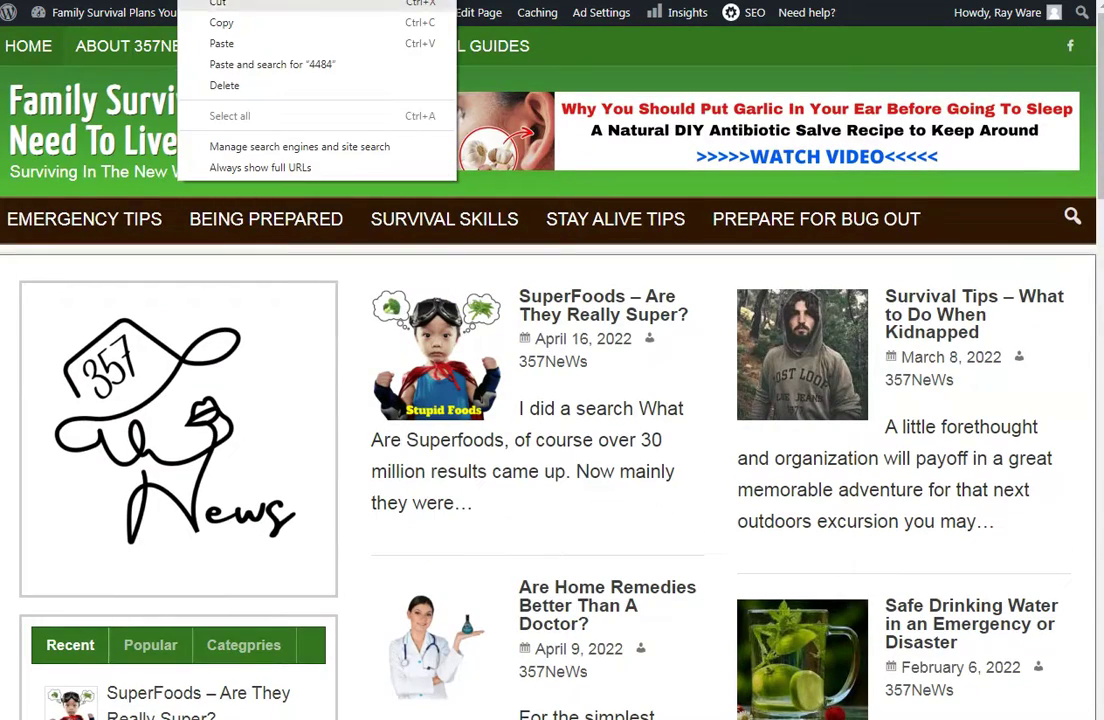
pyautogui.click(207, 24)
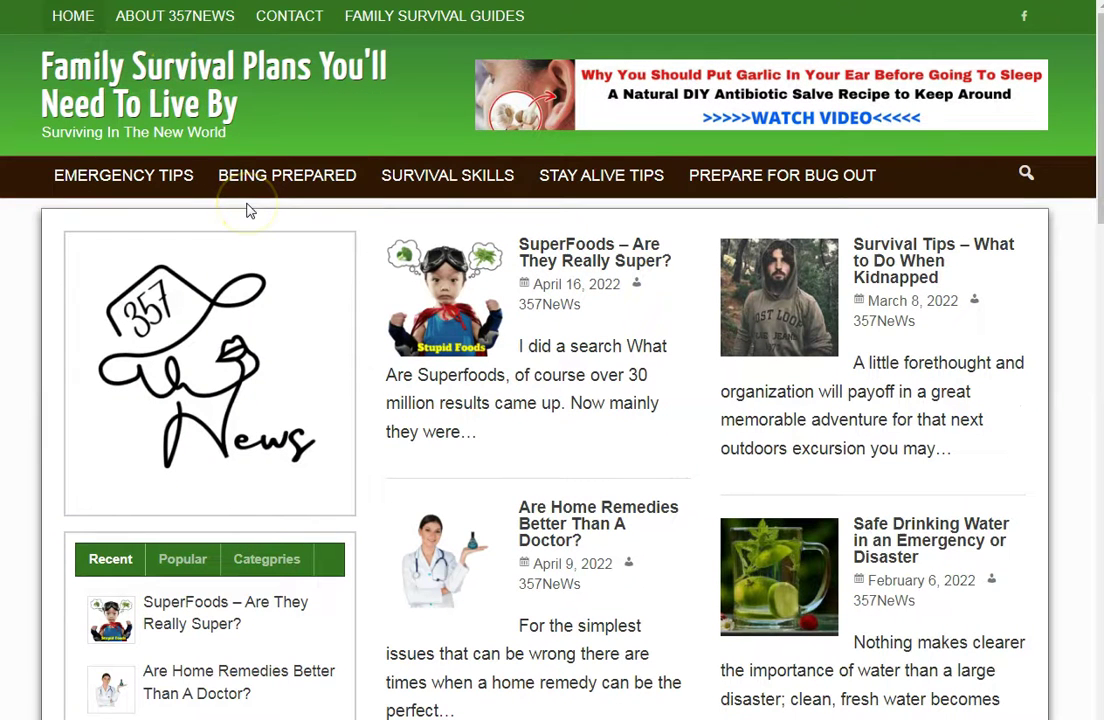
pyautogui.hotkey('ctrl', '-')
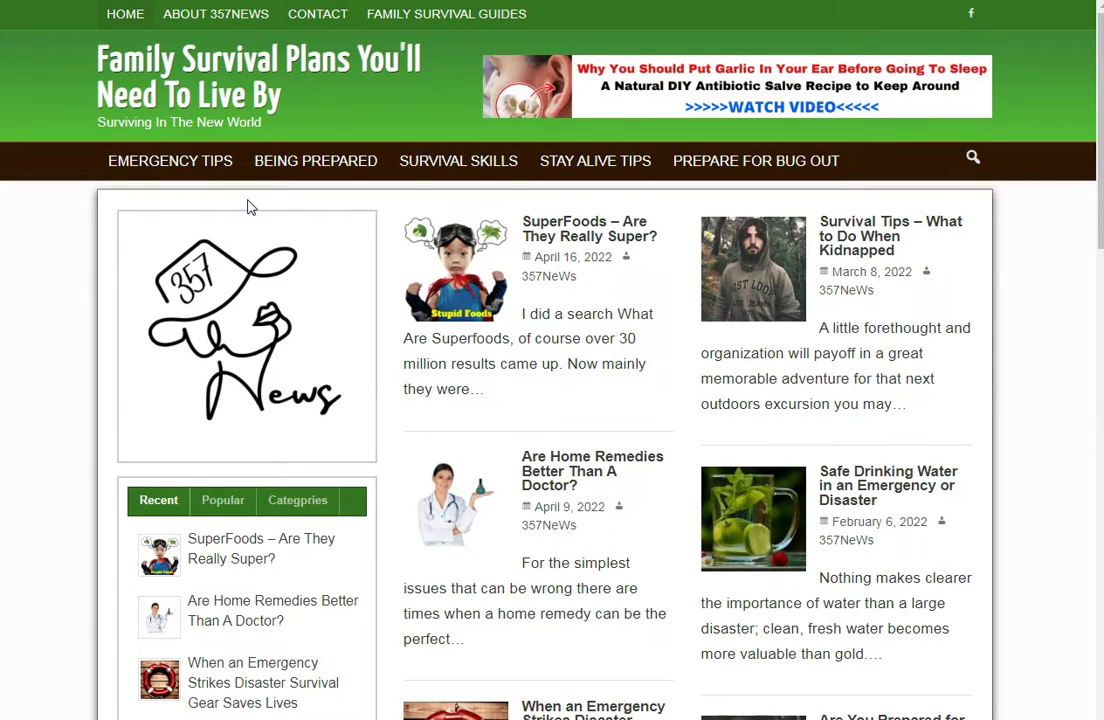
# Look through the whole home page down to the footer's site links and return to the header
pyautogui.scroll(-8, 248, 212)
pyautogui.scroll(-8, 245, 222)
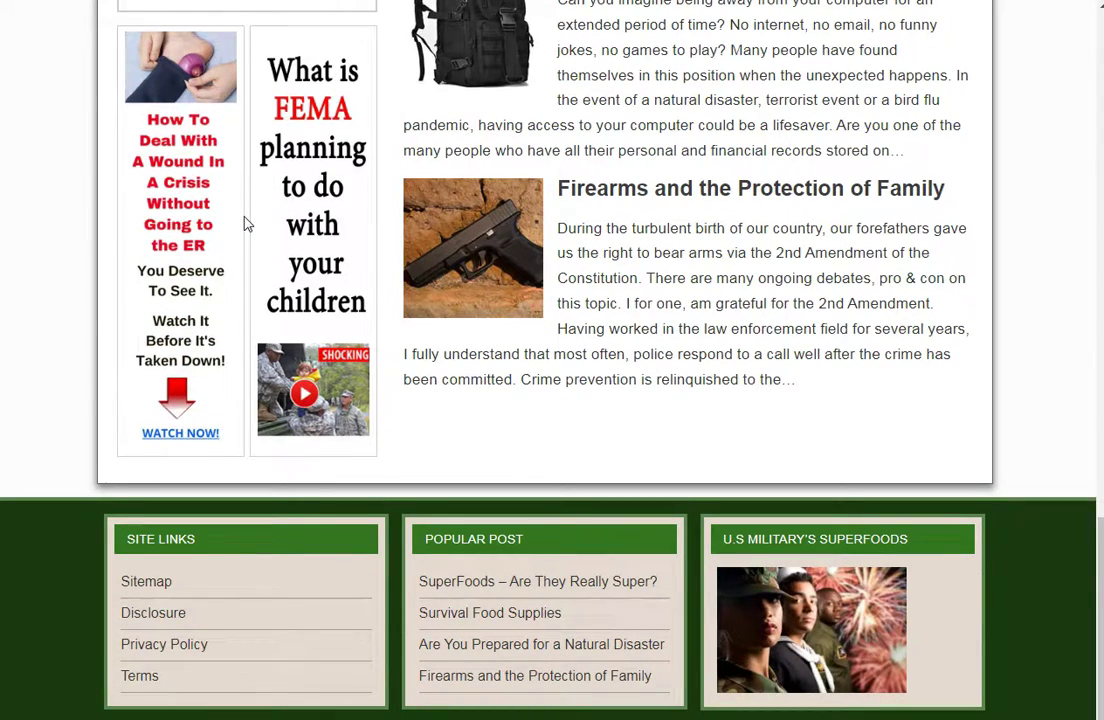
pyautogui.scroll(15, 245, 222)
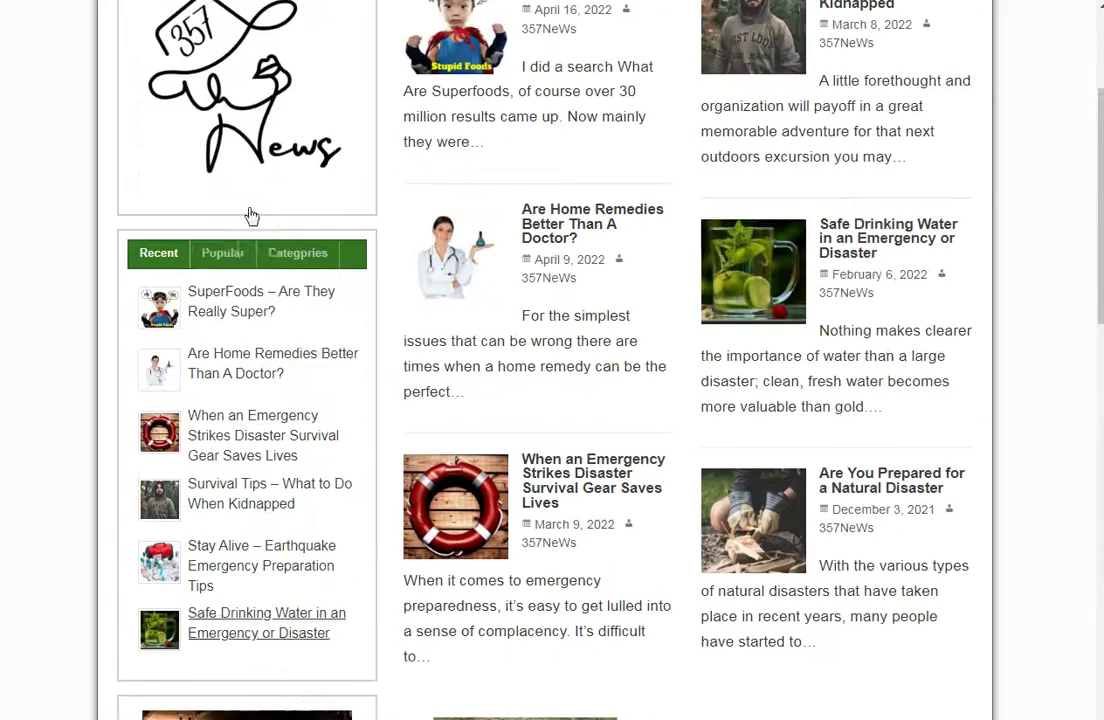
pyautogui.scroll(3, 250, 212)
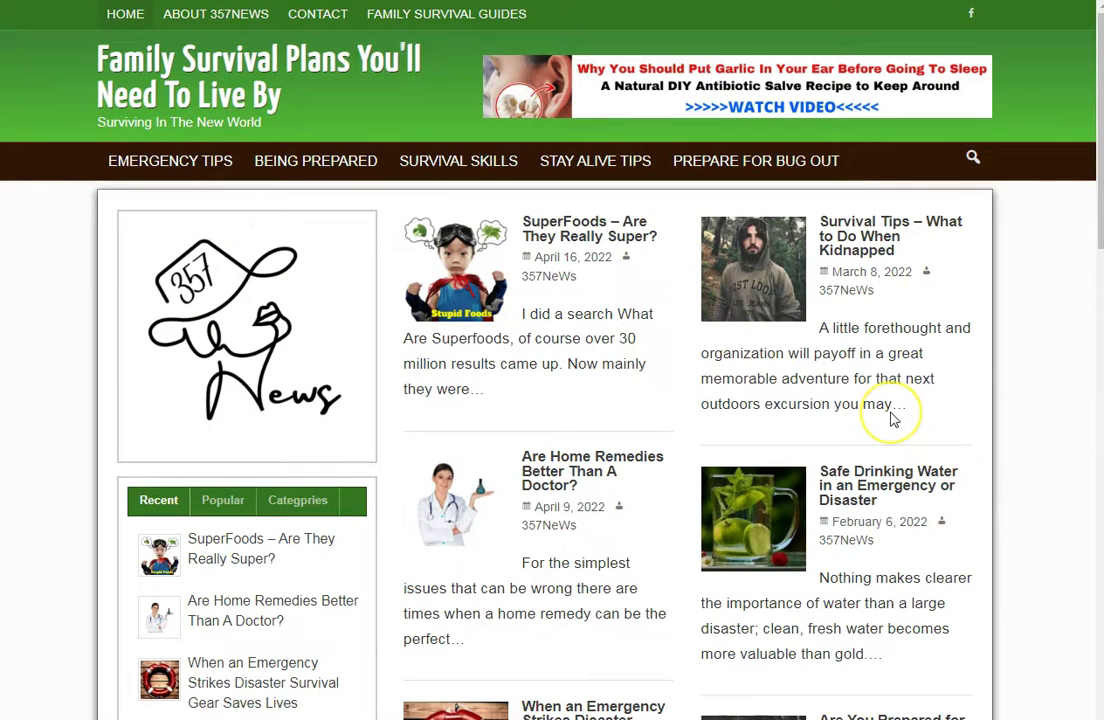
# View the Being Prepared category archive and the Emergency Tips category archive, looking through the listed posts
pyautogui.click(358, 158)
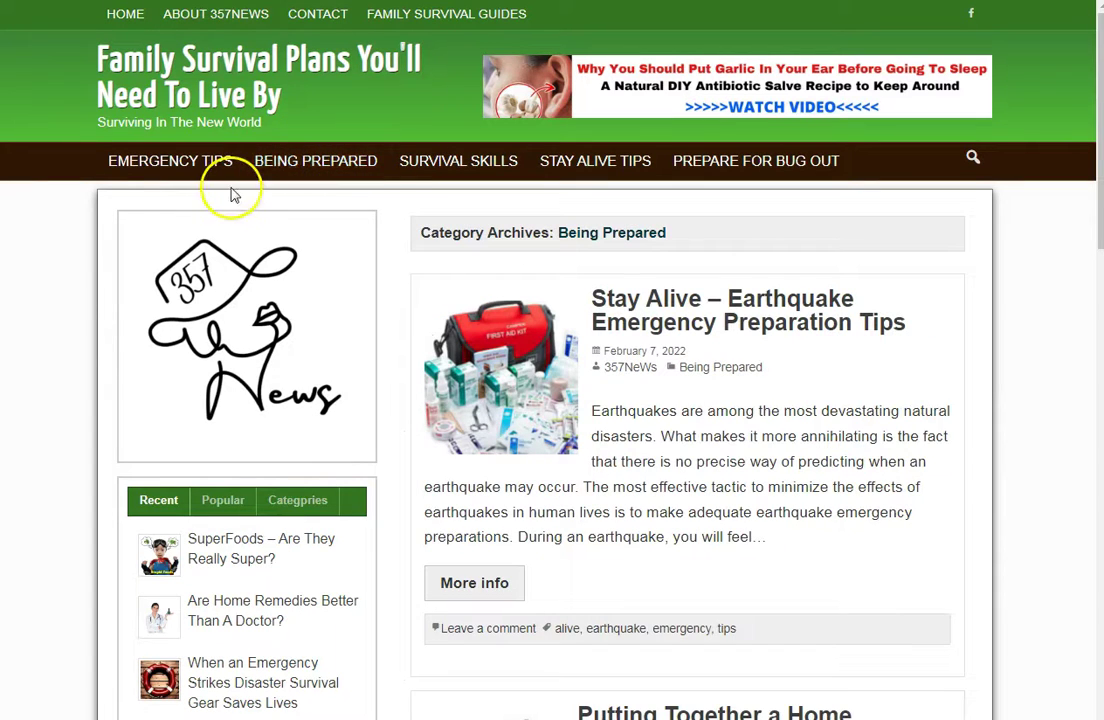
pyautogui.click(163, 161)
pyautogui.scroll(-6, 690, 330)
pyautogui.scroll(-7, 704, 345)
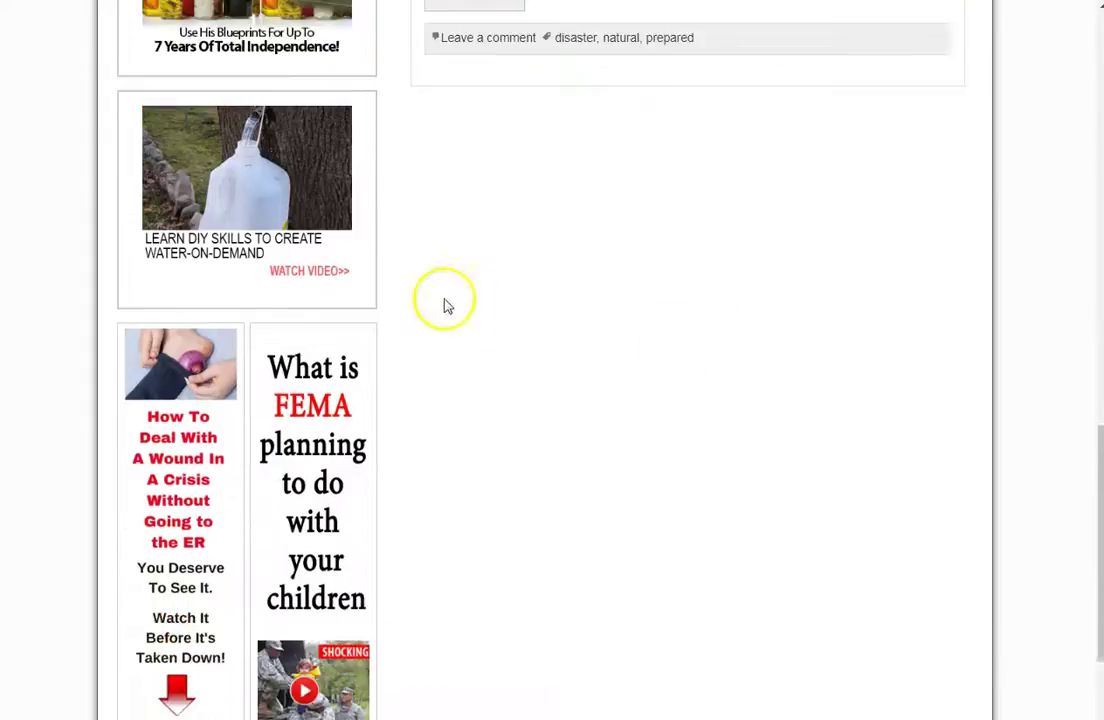
pyautogui.scroll(15, 394, 278)
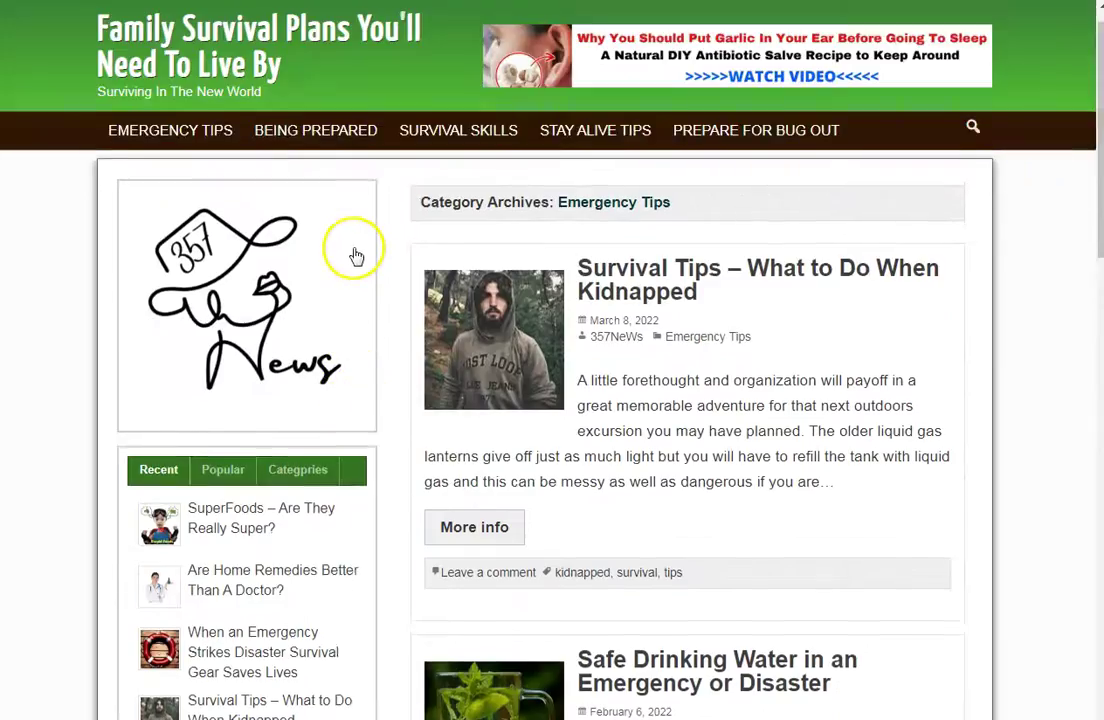
pyautogui.scroll(1, 356, 256)
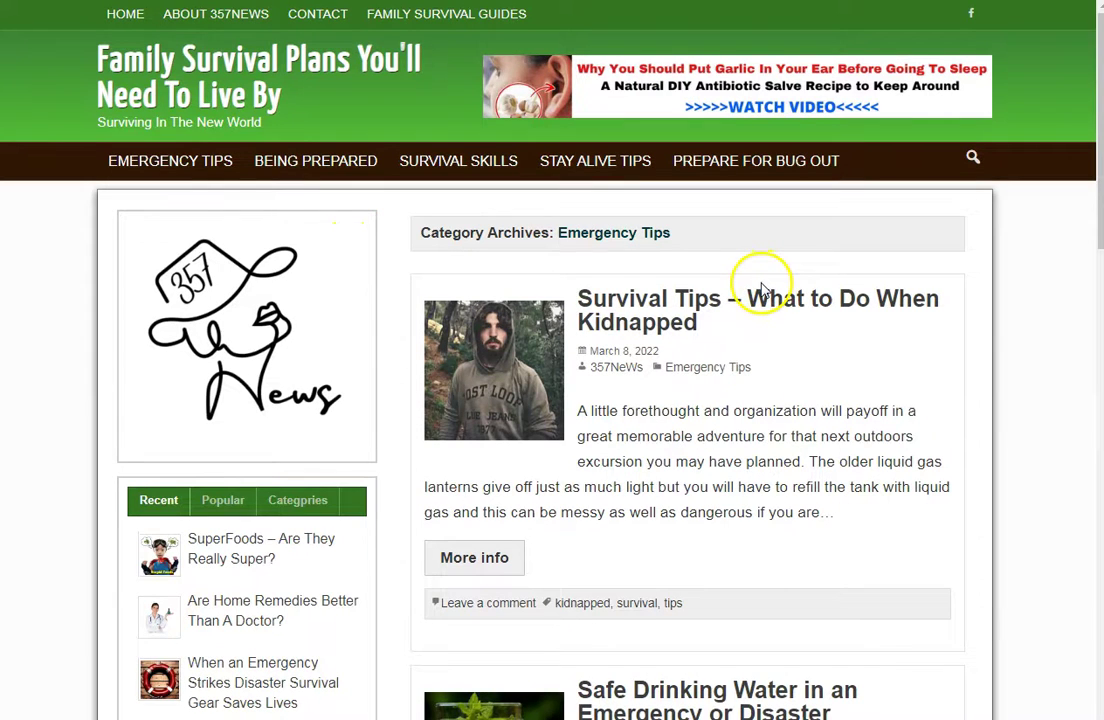
# Return to the home page, look over its article previews, and open the Family Survival Guides page
pyautogui.click(197, 65)
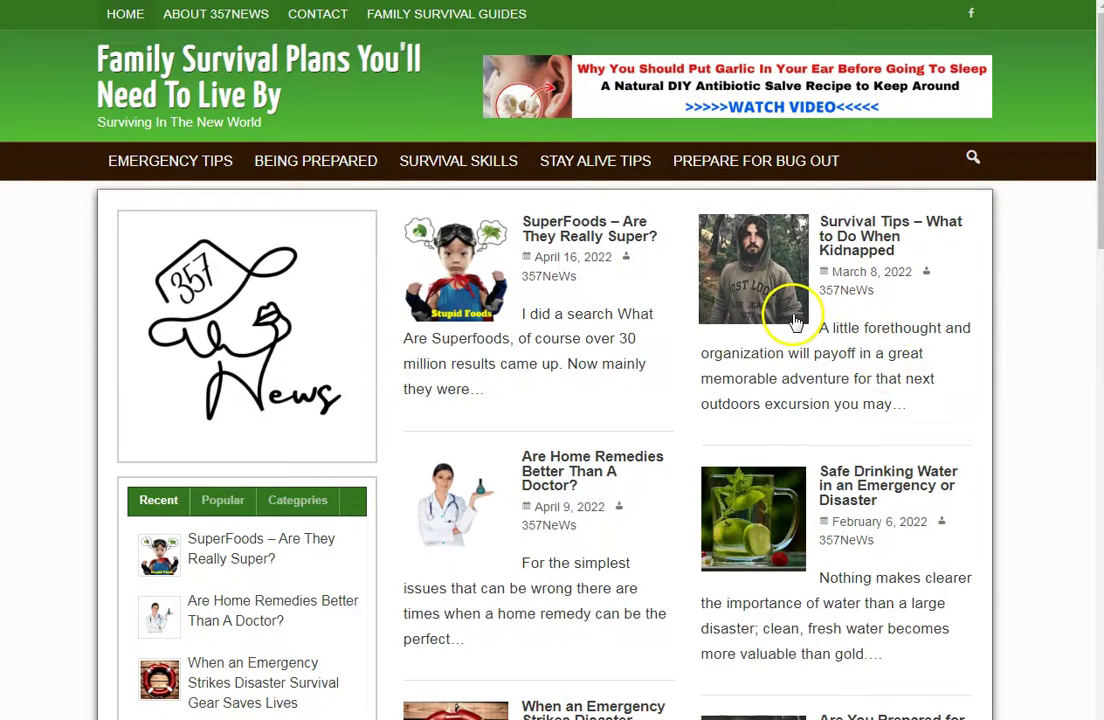
pyautogui.scroll(-3, 598, 323)
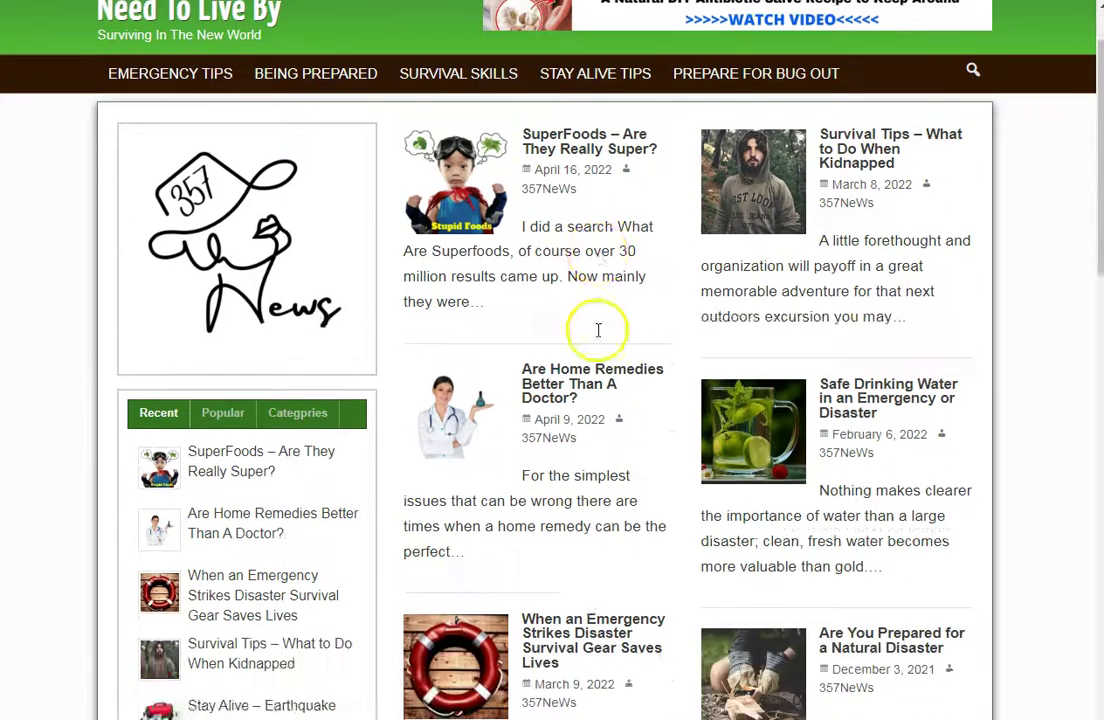
pyautogui.scroll(2, 598, 330)
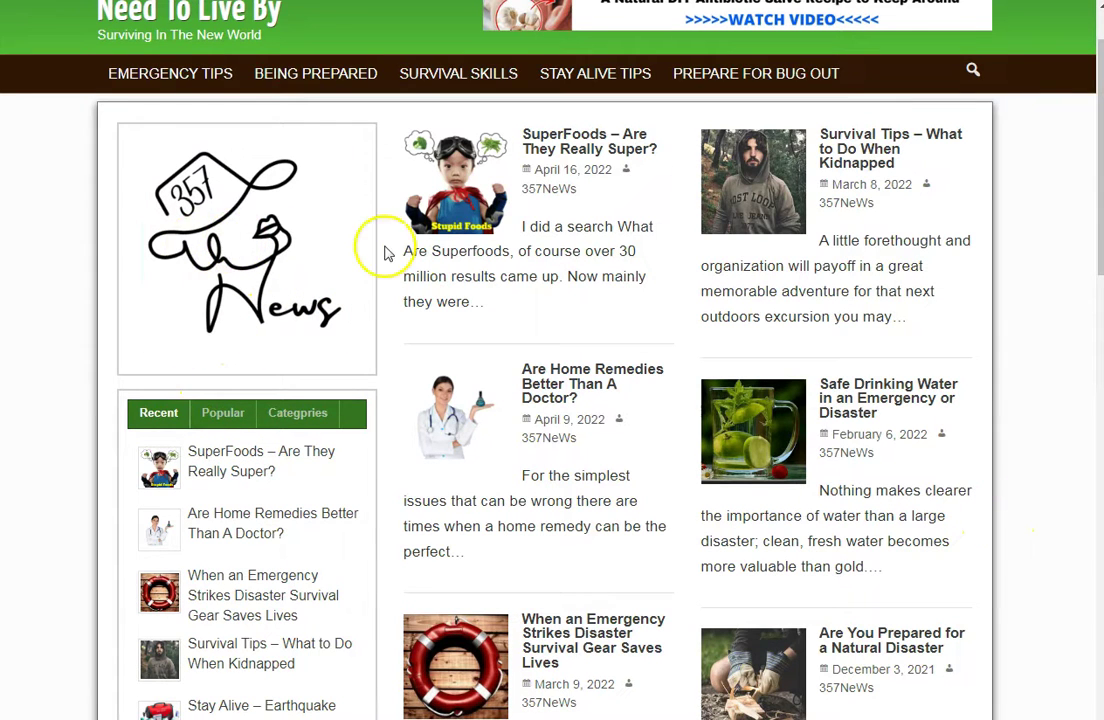
pyautogui.scroll(-2, 467, 238)
pyautogui.scroll(-1, 550, 258)
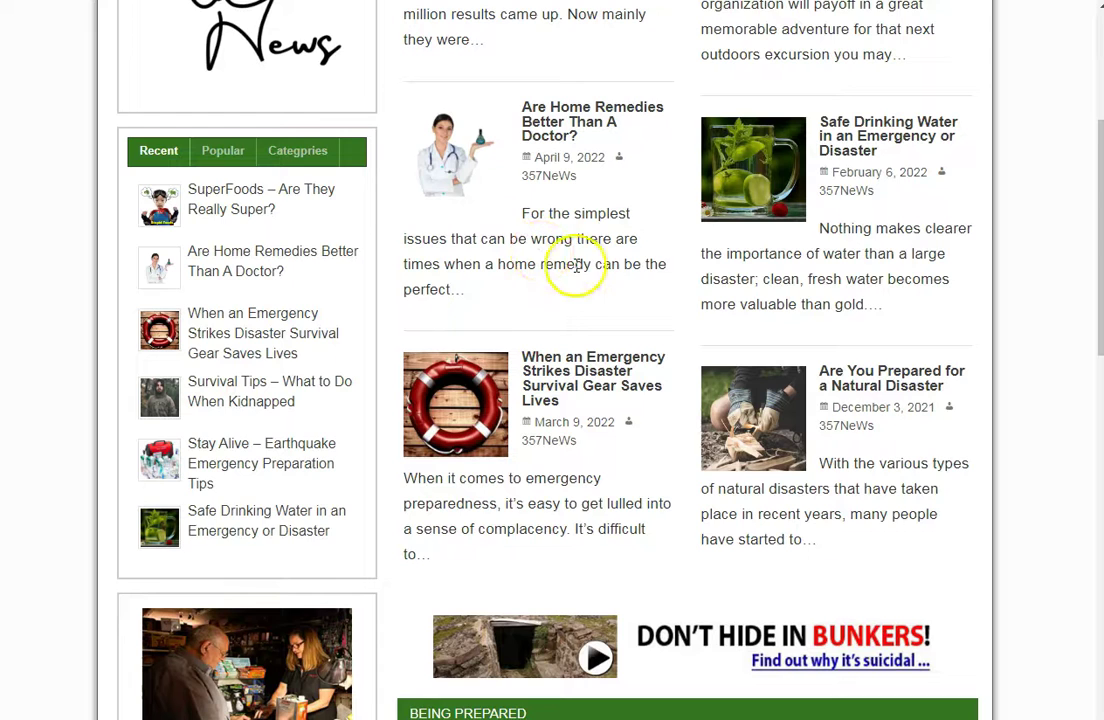
pyautogui.scroll(-1, 578, 266)
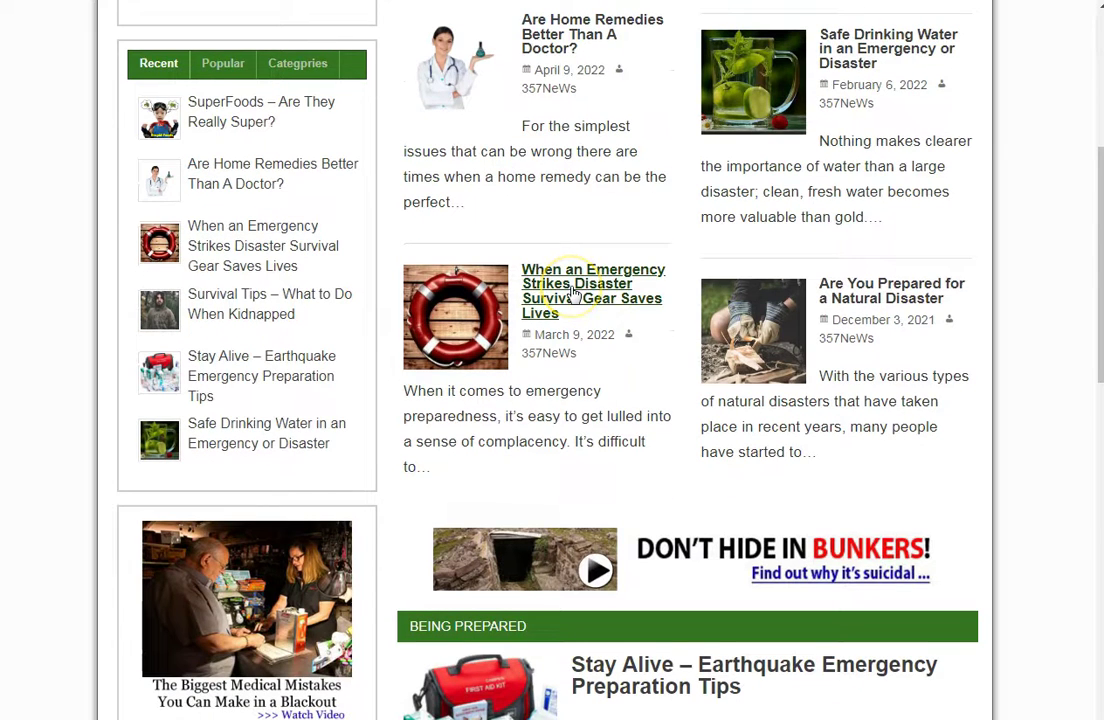
pyautogui.scroll(4, 575, 293)
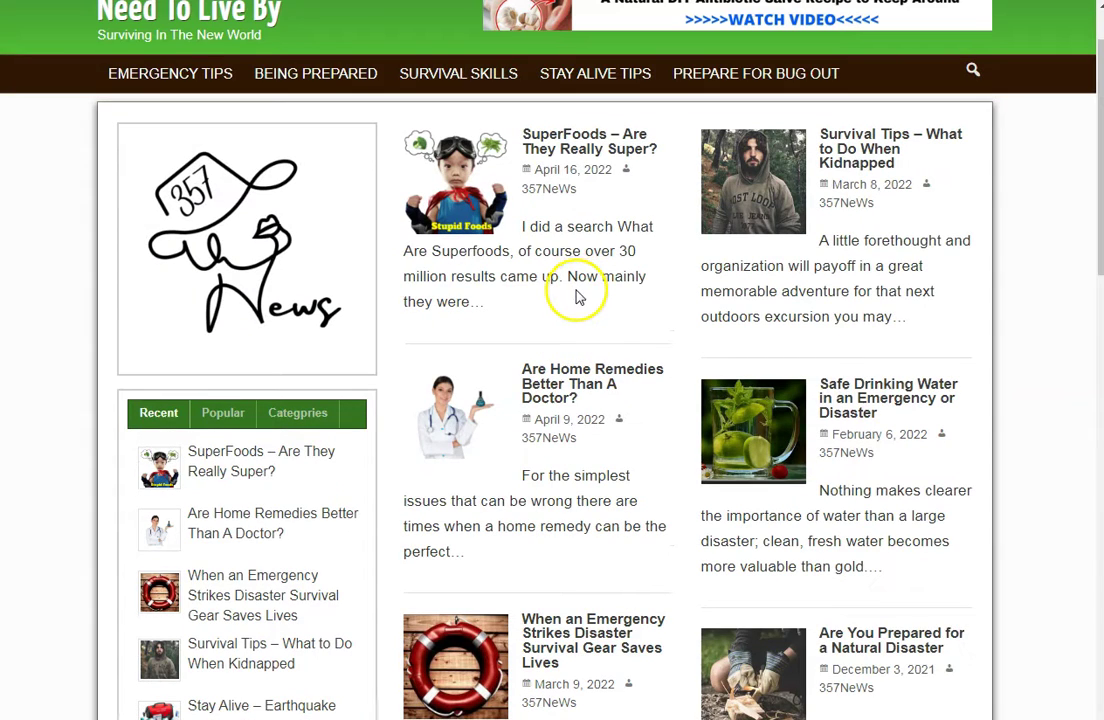
pyautogui.scroll(1, 576, 296)
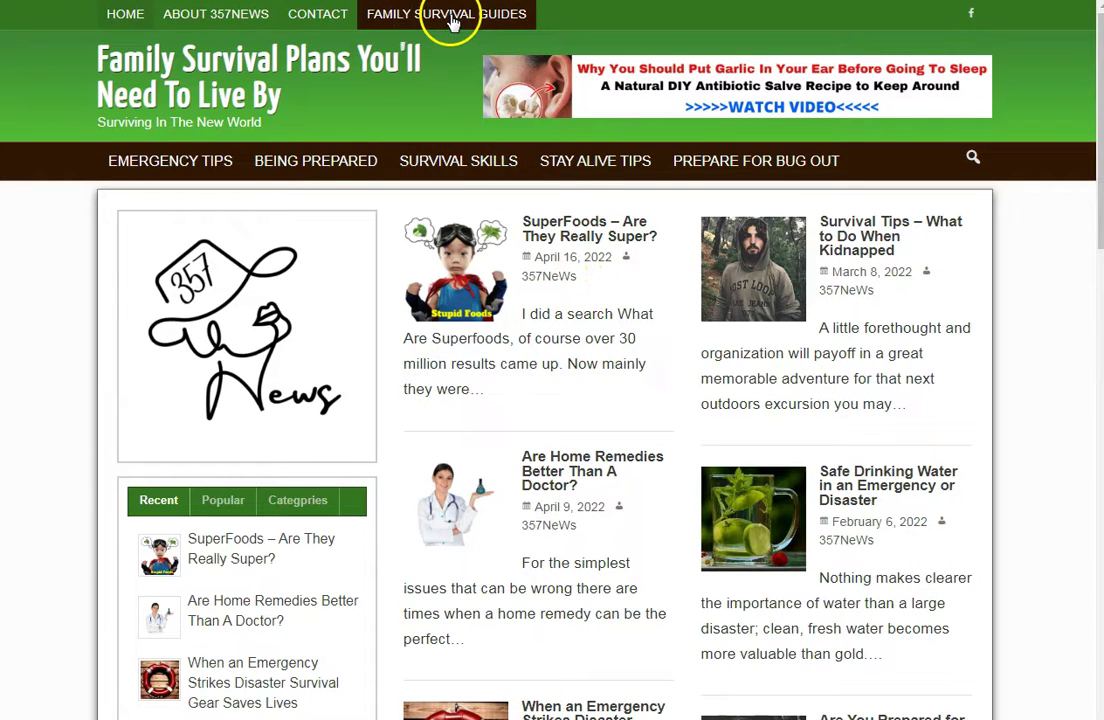
pyautogui.click(240, 166)
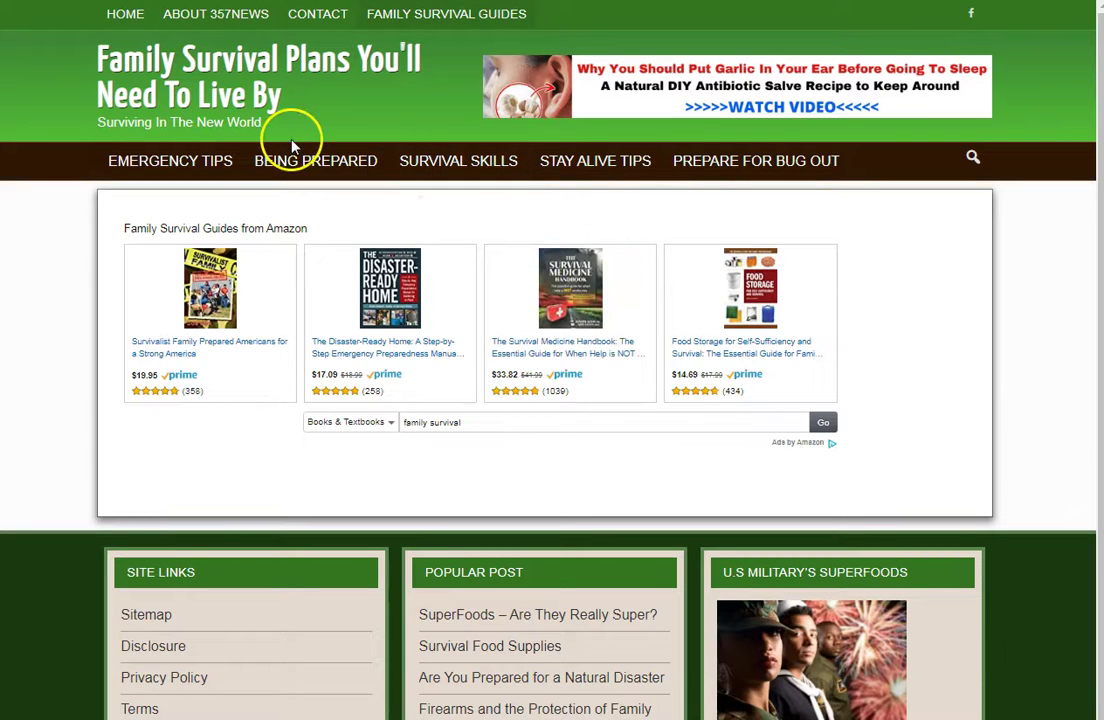
# View the Final Survival Plan affiliate page and its sales video page, dismissing the exit pop-up
pyautogui.click(211, 68)
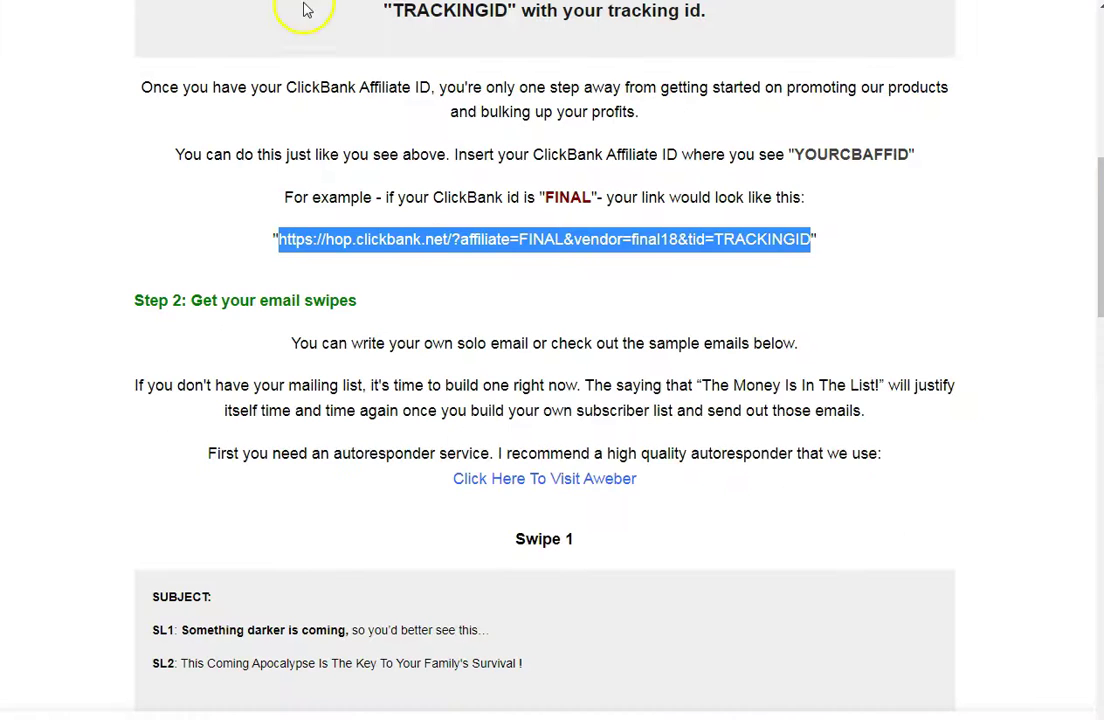
pyautogui.scroll(5, 307, 10)
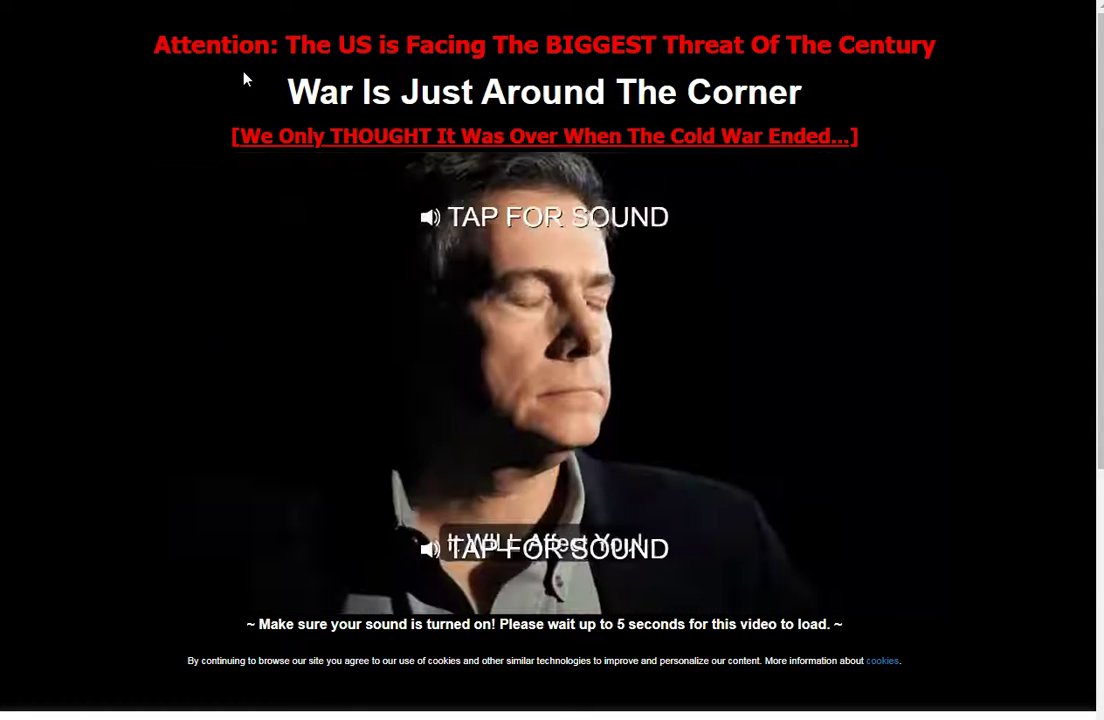
pyautogui.click(266, 58)
pyautogui.moveTo(305, 158)
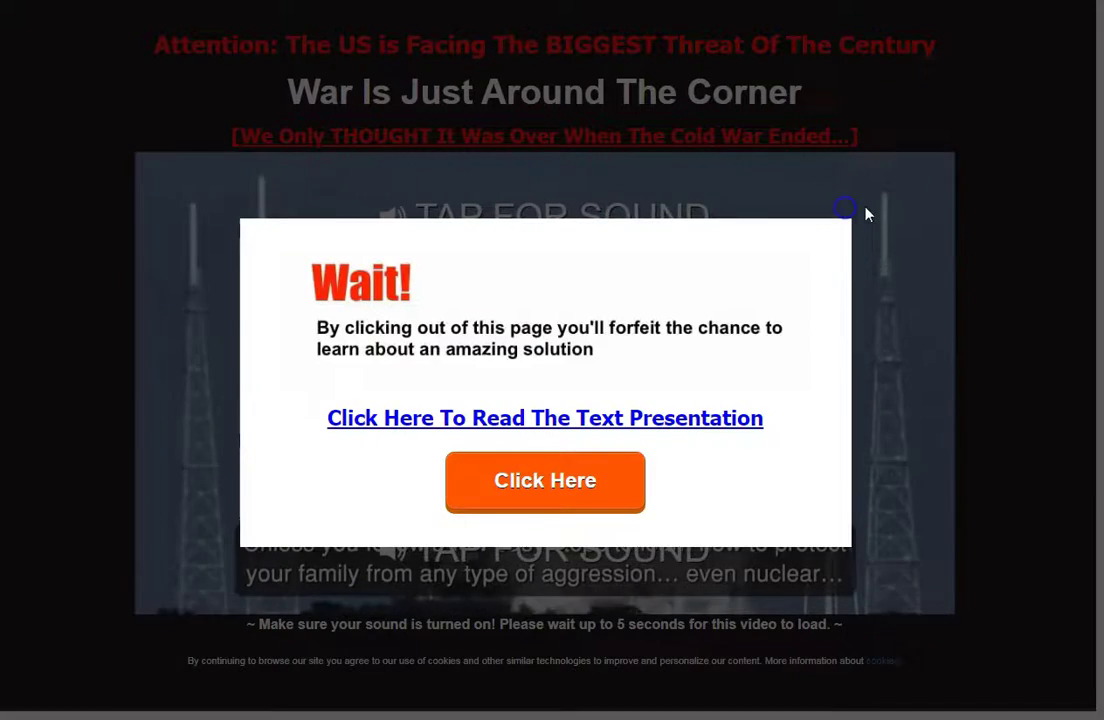
pyautogui.click(866, 212)
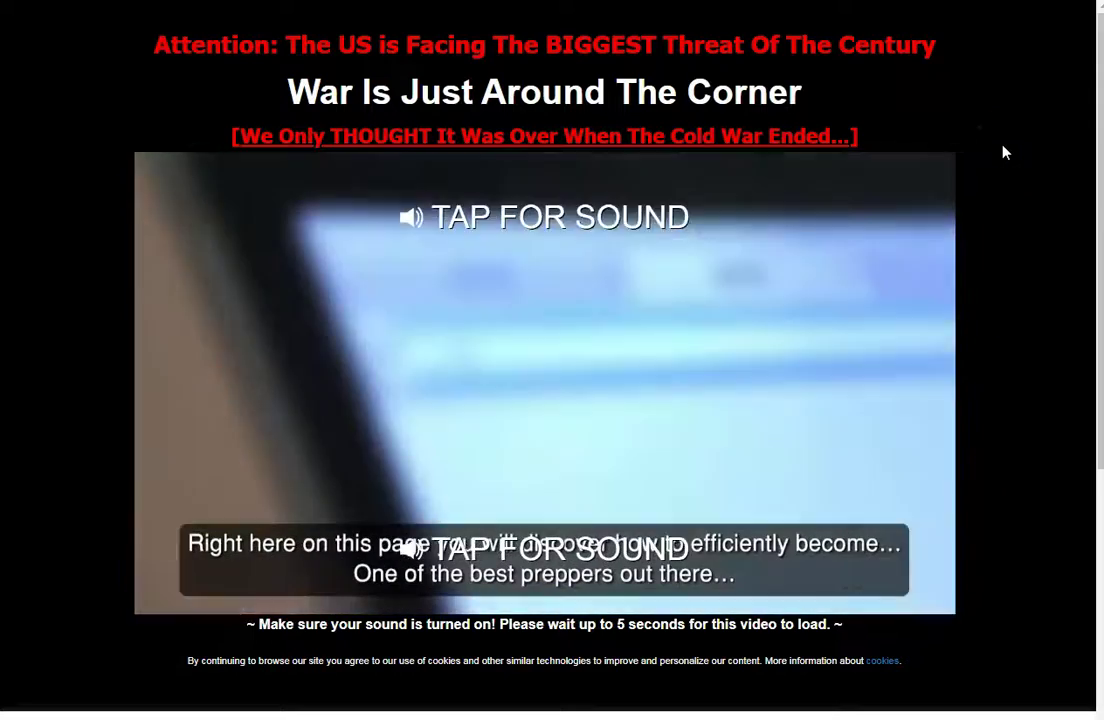
# Return to the affiliate page and copy the Swipe 1 body from "A historian discovered" through "a very short period of time"
pyautogui.click(697, 44)
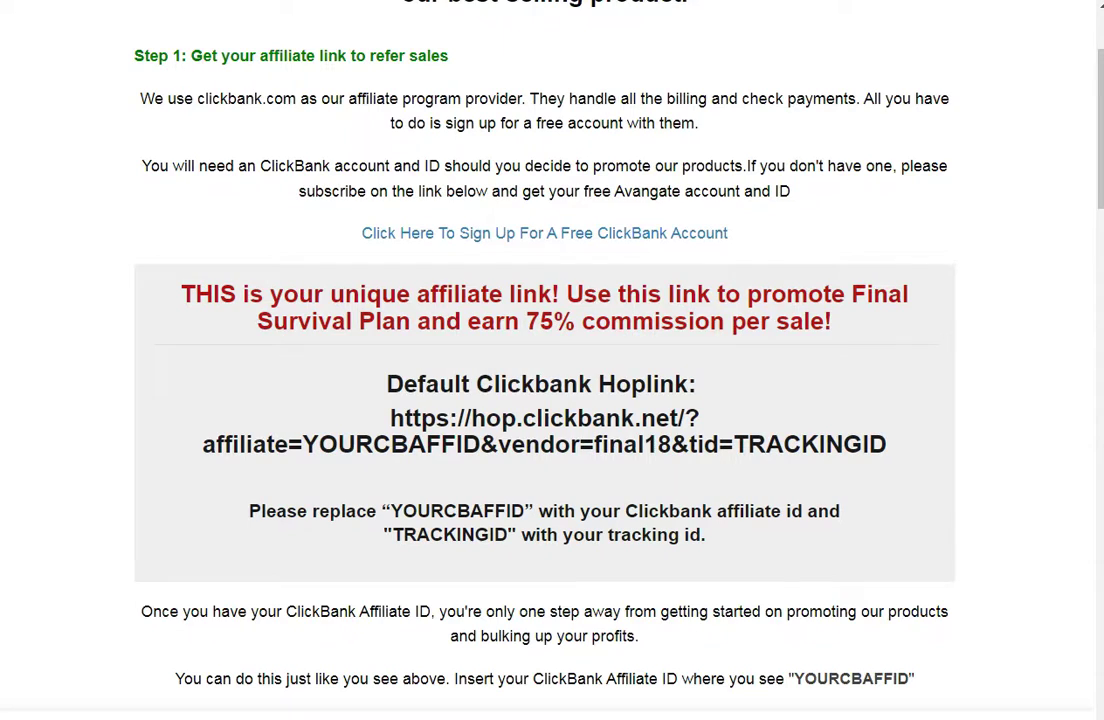
pyautogui.scroll(-5, 320, 220)
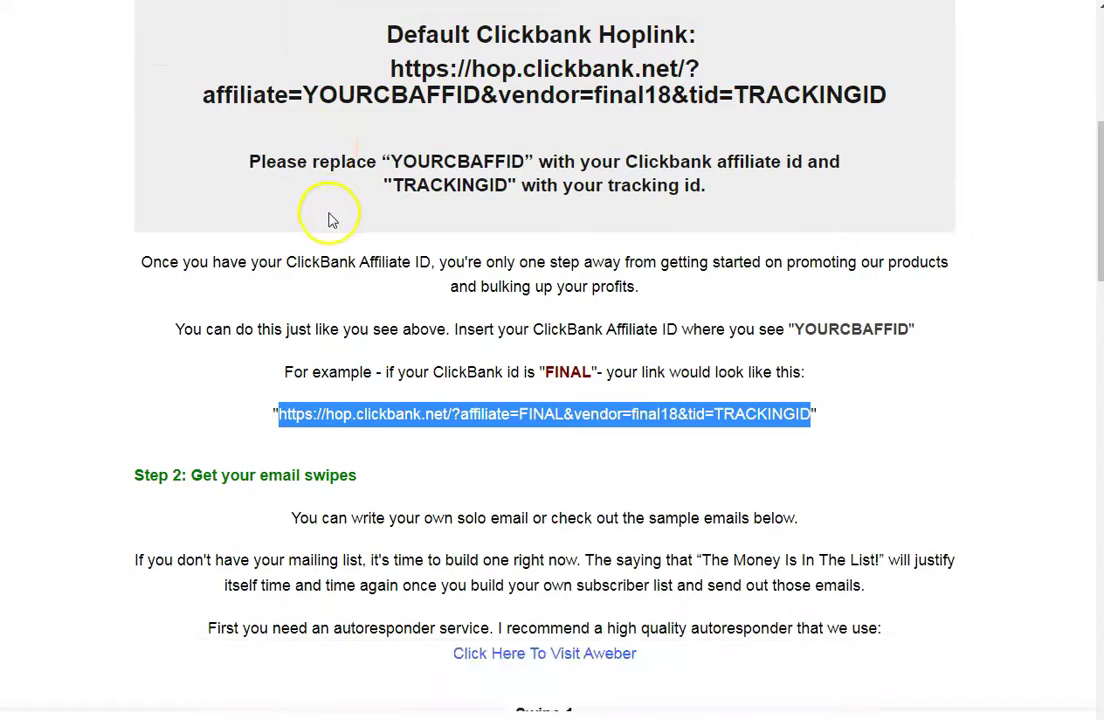
pyautogui.scroll(-5, 333, 220)
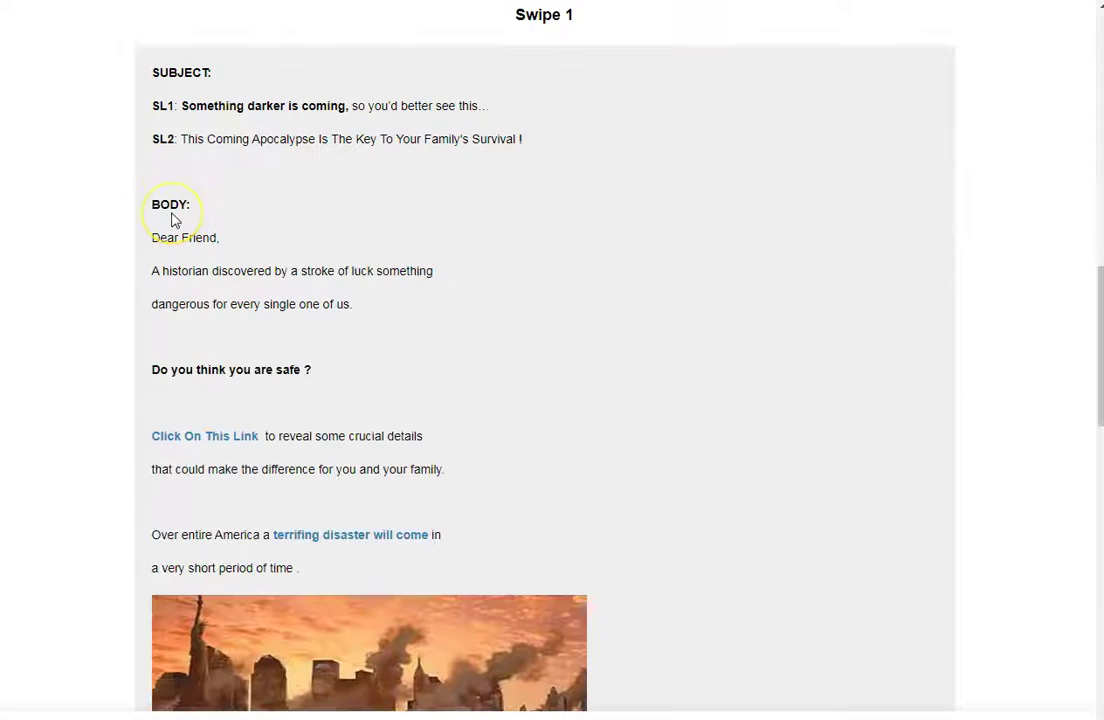
pyautogui.scroll(1, 171, 220)
pyautogui.scroll(-2, 163, 224)
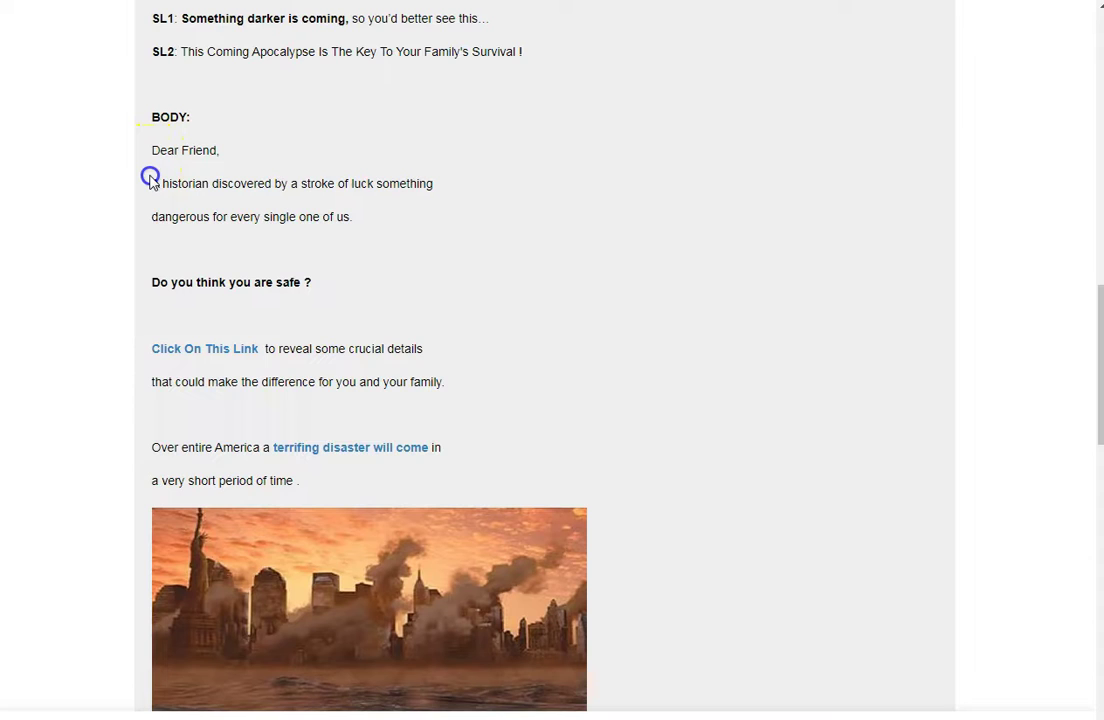
pyautogui.moveTo(150, 180); pyautogui.dragTo(431, 493)
pyautogui.hotkey('ctrl', 'c')
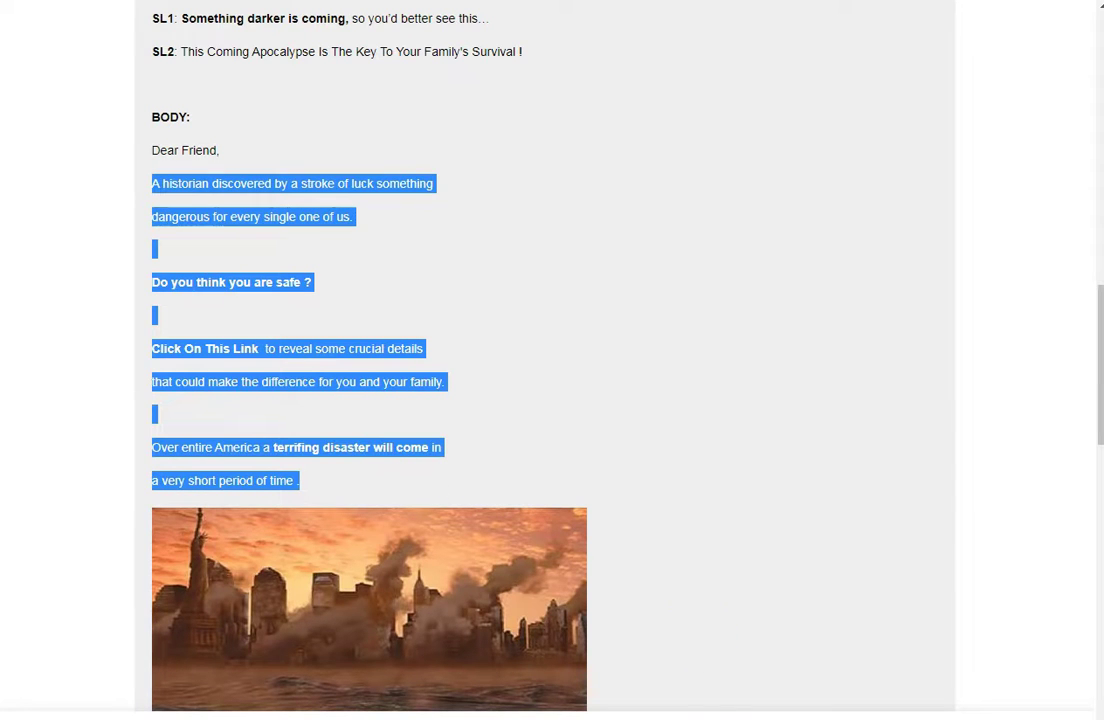
# Switch to Notepad and paste the copied Swipe 1 text into the empty document
pyautogui.hotkey('alt', 'Tab')
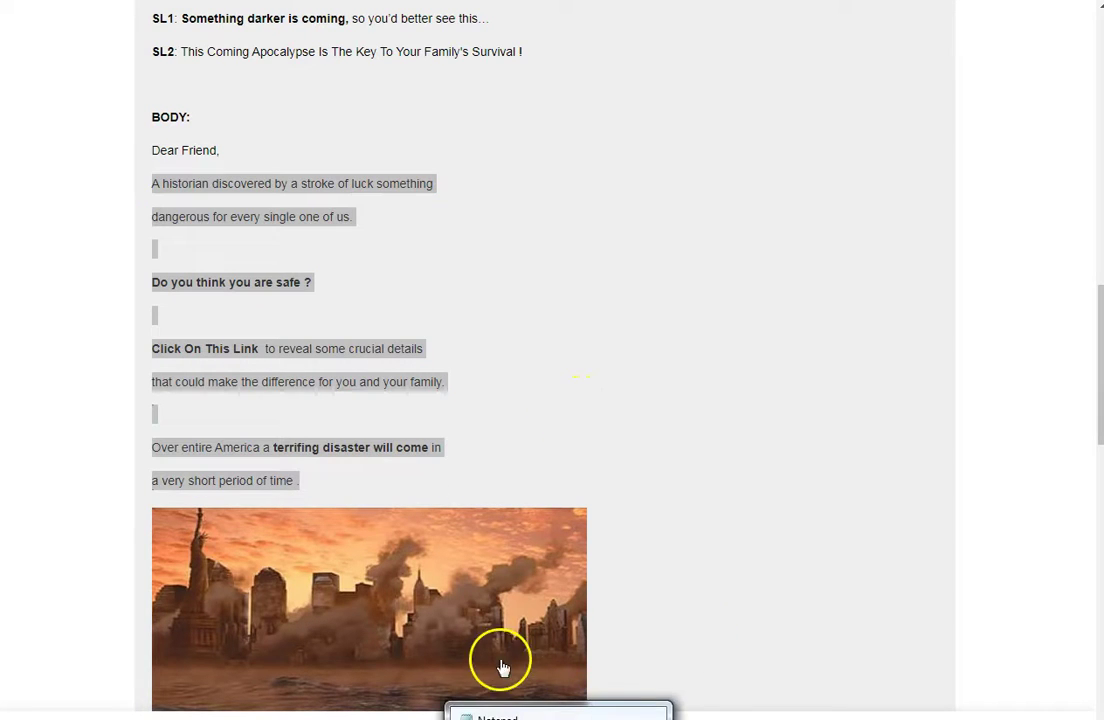
pyautogui.click(487, 714)
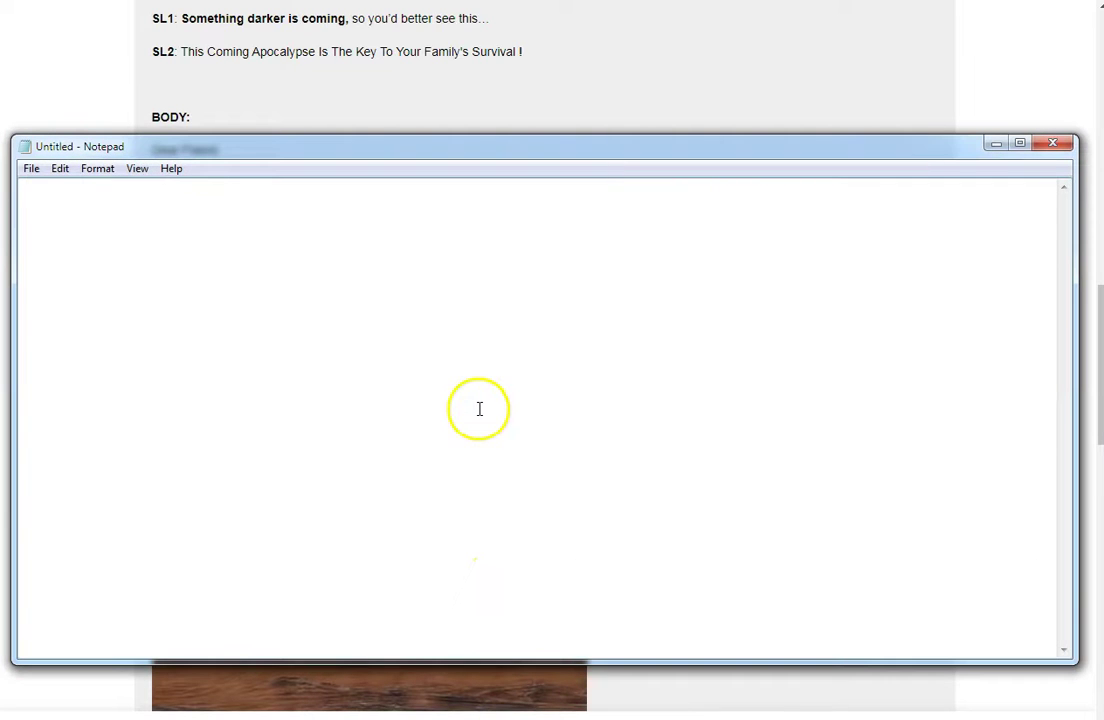
pyautogui.write('https://357news.com/')
pyautogui.hotkey('ctrl', 'v')
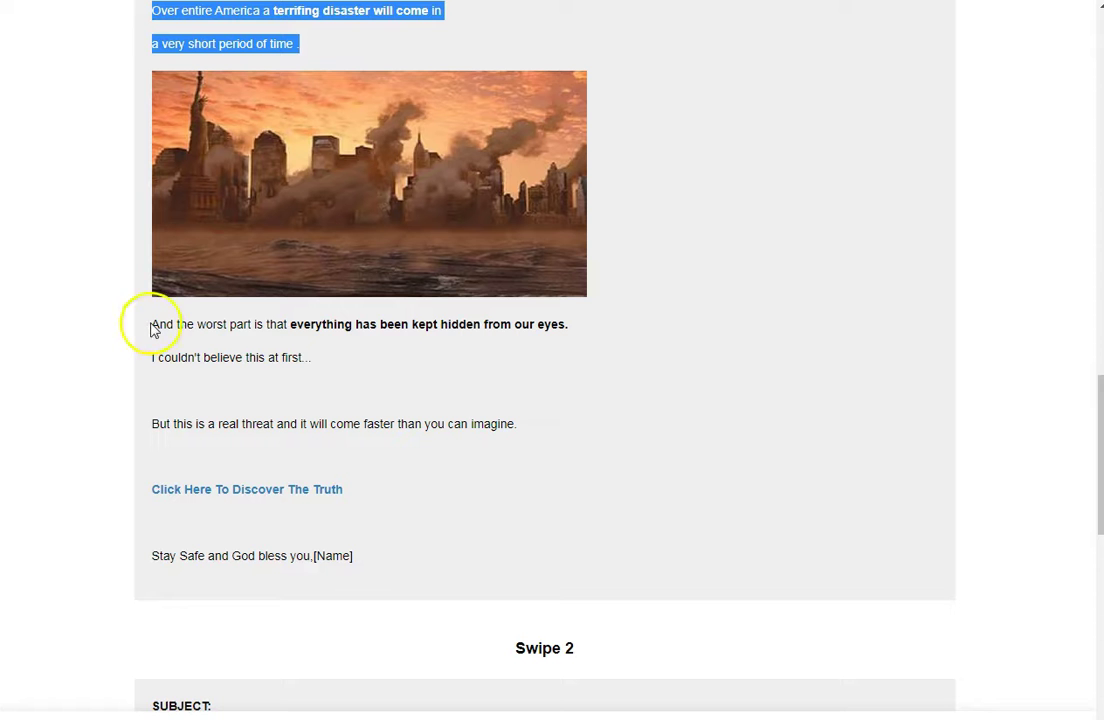
# Copy the remaining Swipe 1 text from "And the worst part" through "Click Here To Discover The Truth" and return to Notepad
pyautogui.moveTo(135, 323); pyautogui.dragTo(353, 537)
pyautogui.hotkey('ctrl', 'c')
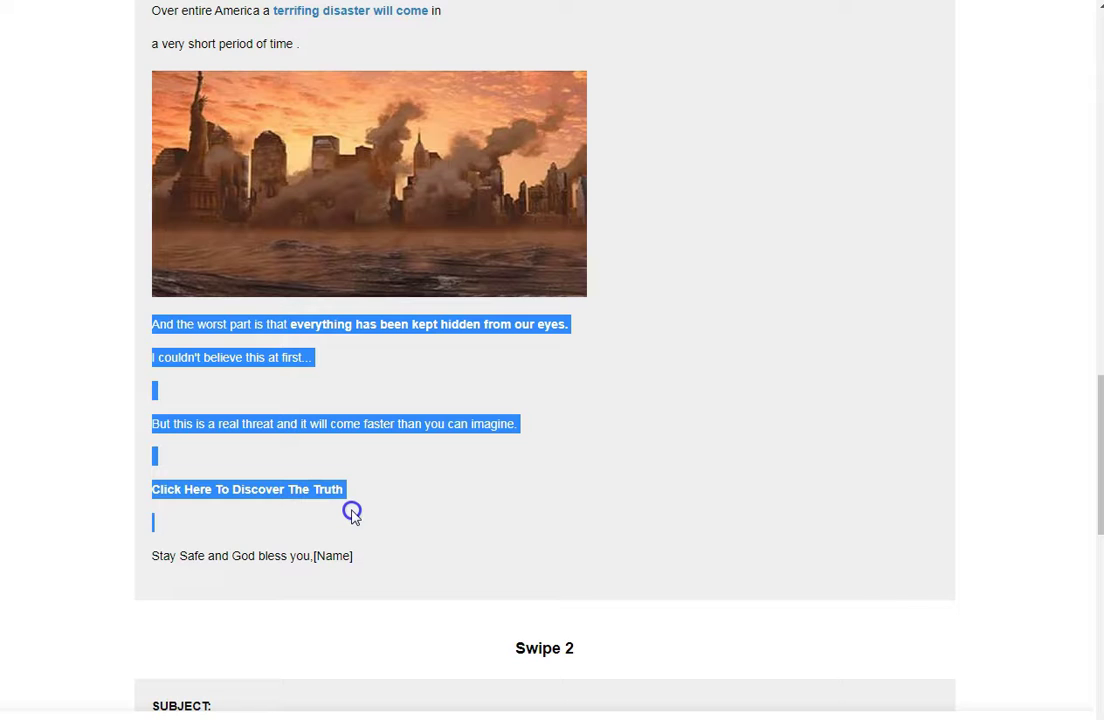
pyautogui.hotkey('alt', 'Tab')
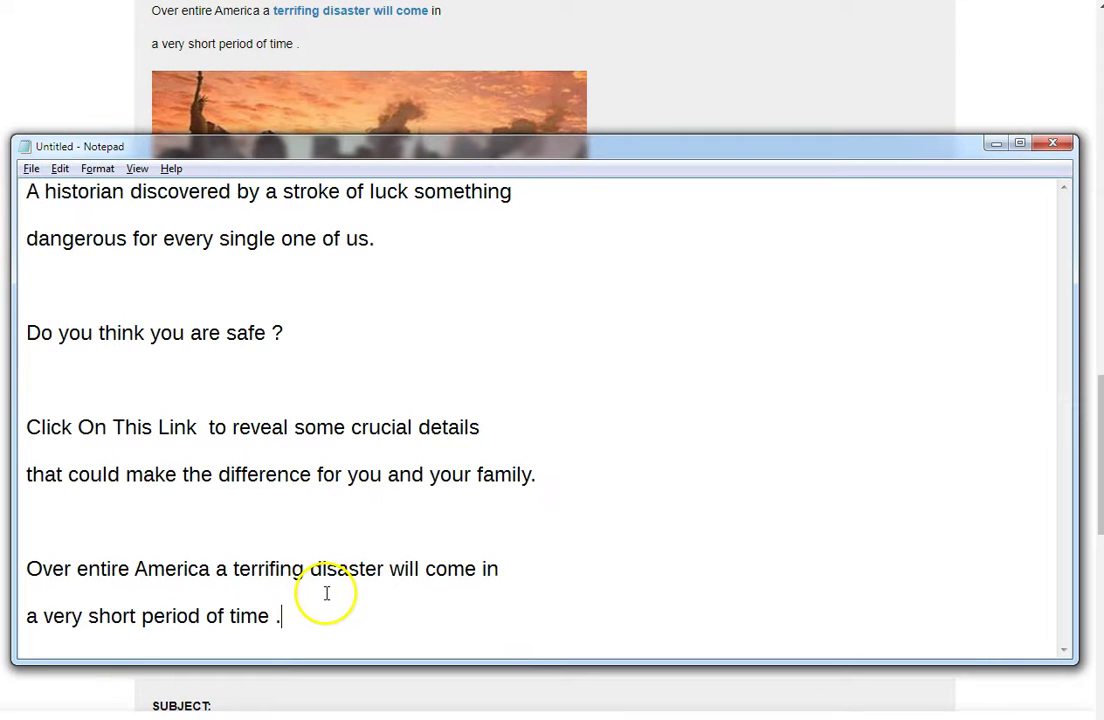
# Add blank lines at the end, enlarge the Notepad window, and paste the copied text directly below "a very short period of time"
pyautogui.press('Return')
pyautogui.press('Return')
pyautogui.press('Return')
pyautogui.press('Return')
pyautogui.press('Return')
pyautogui.press('Return')
pyautogui.press('Return')
pyautogui.press('Return')
pyautogui.press('Return')
pyautogui.press('Return')
pyautogui.press('Return')
pyautogui.press('Return')
pyautogui.press('Return')
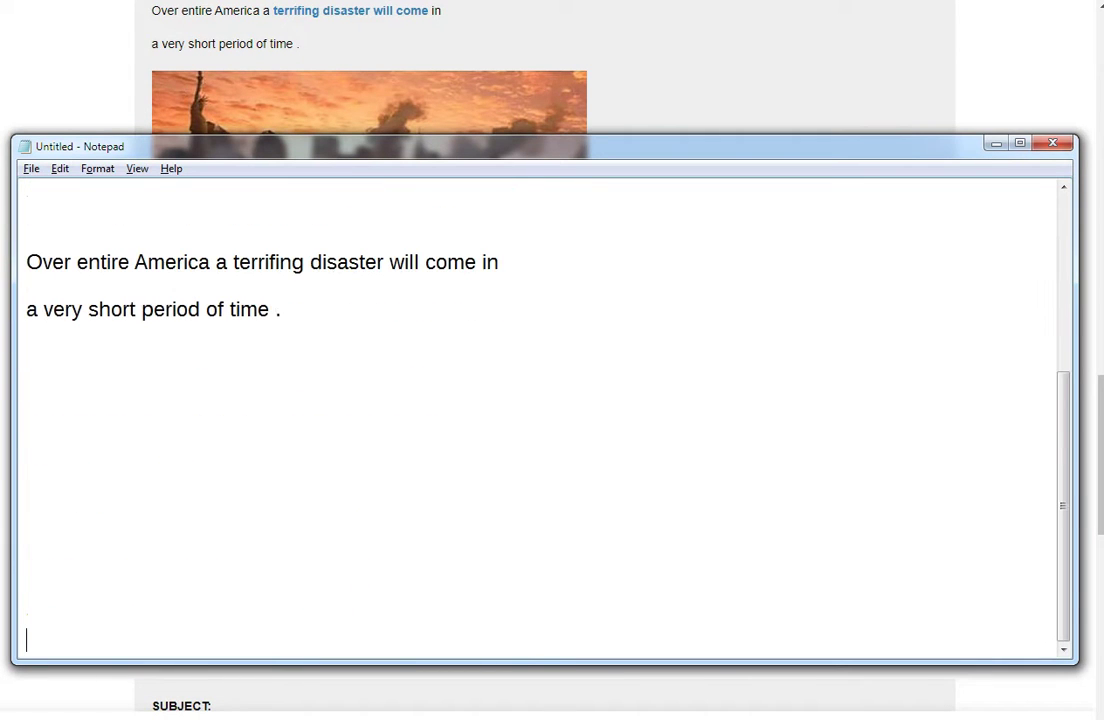
pyautogui.moveTo(940, 140); pyautogui.dragTo(909, 20)
pyautogui.click(76, 351)
pyautogui.hotkey('ctrl', 'v')
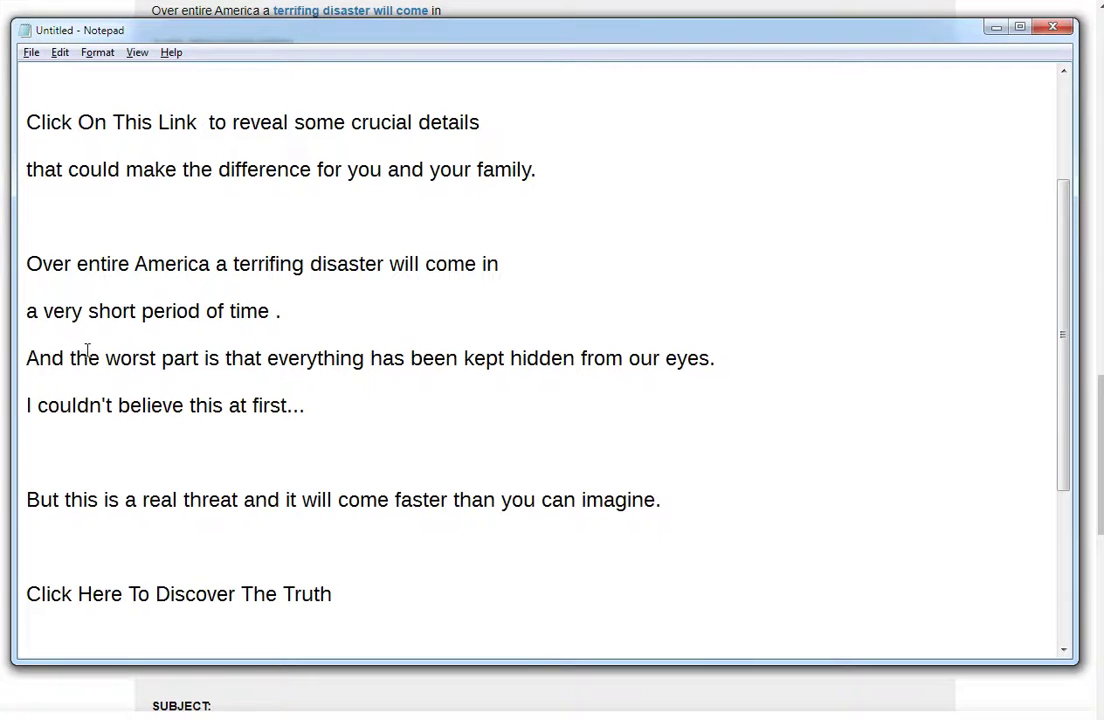
# Return to the affiliate page and copy the Swipe 2 text from "SUBJECT:" through "with devastating consequences…"
pyautogui.hotkey('alt', 'Tab')
pyautogui.scroll(-6, 340, 466)
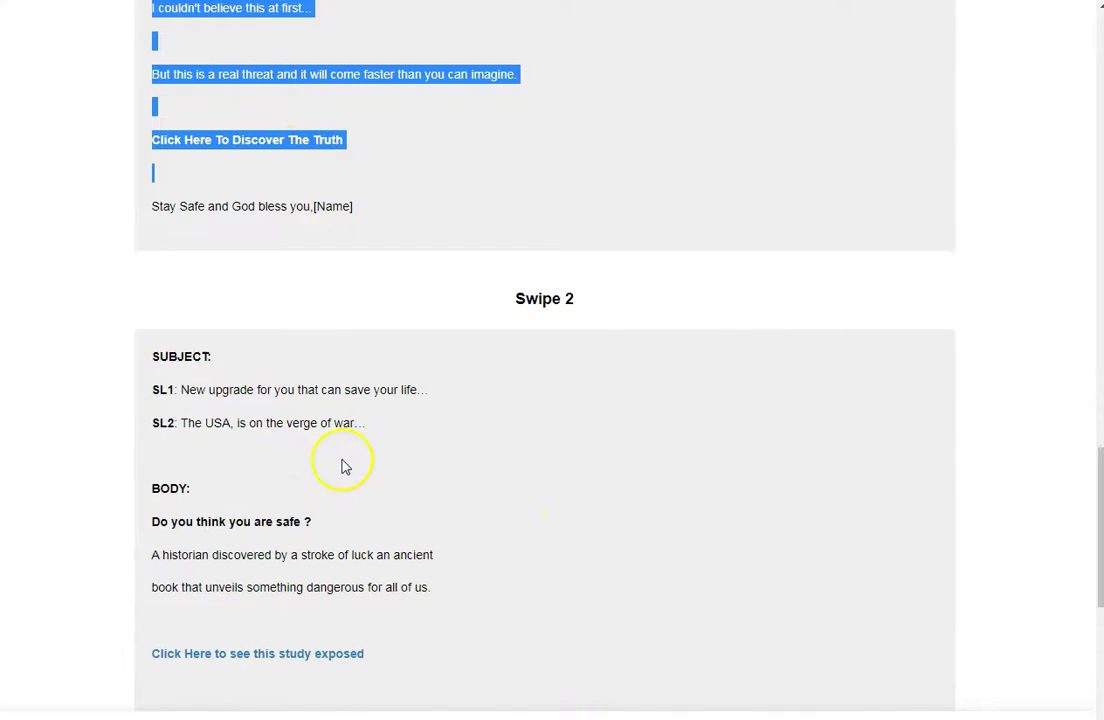
pyautogui.scroll(1, 325, 441)
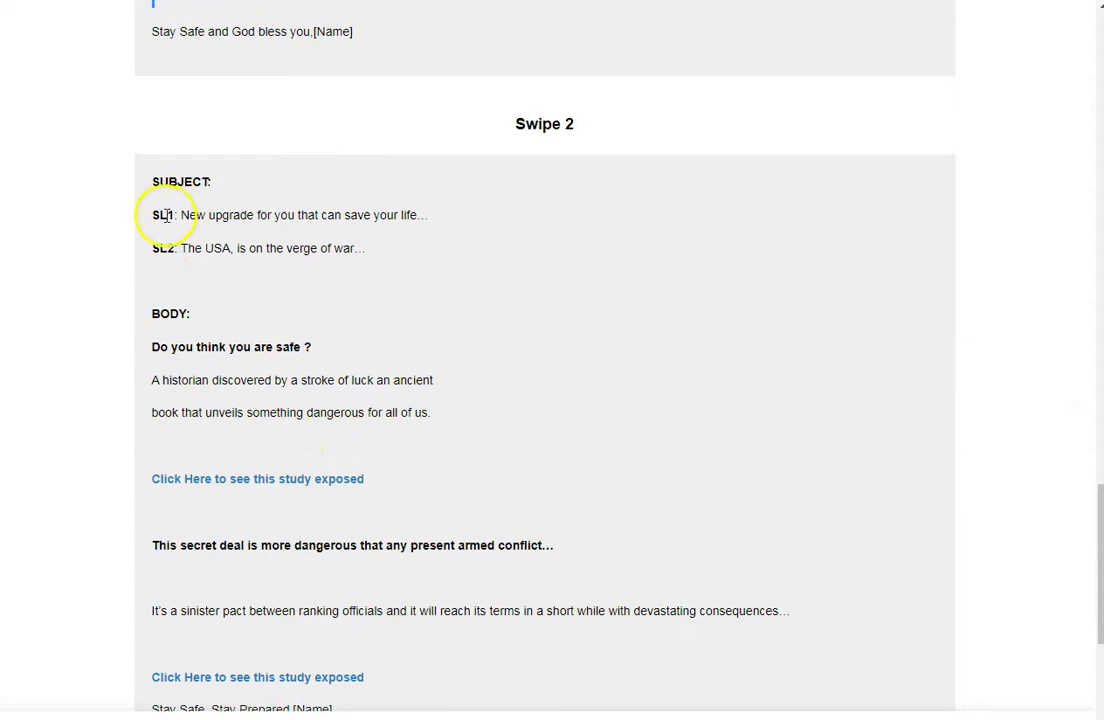
pyautogui.moveTo(189, 213); pyautogui.dragTo(331, 372)
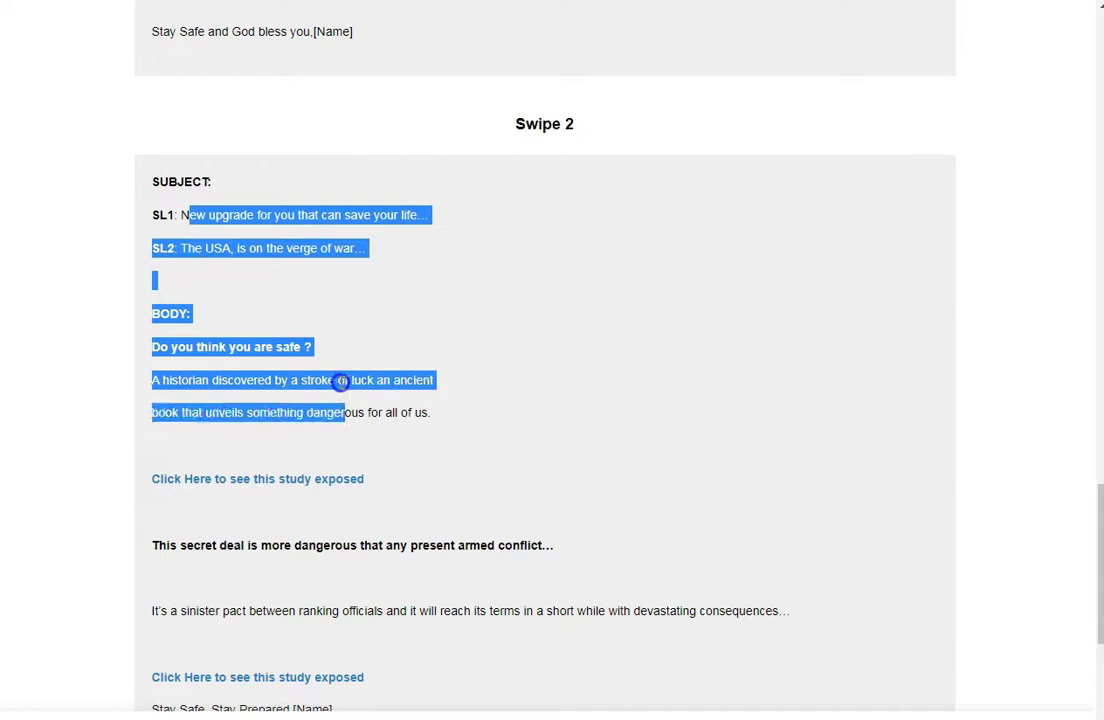
pyautogui.click(148, 192)
pyautogui.moveTo(148, 182); pyautogui.dragTo(354, 626)
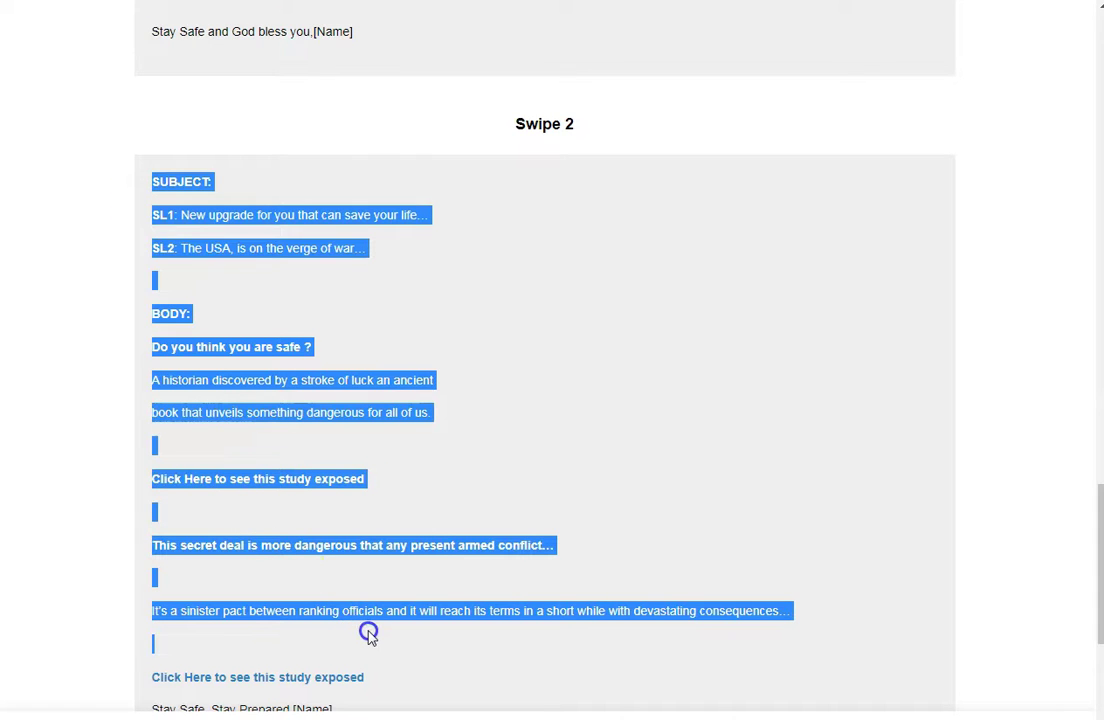
pyautogui.scroll(-3, 372, 610)
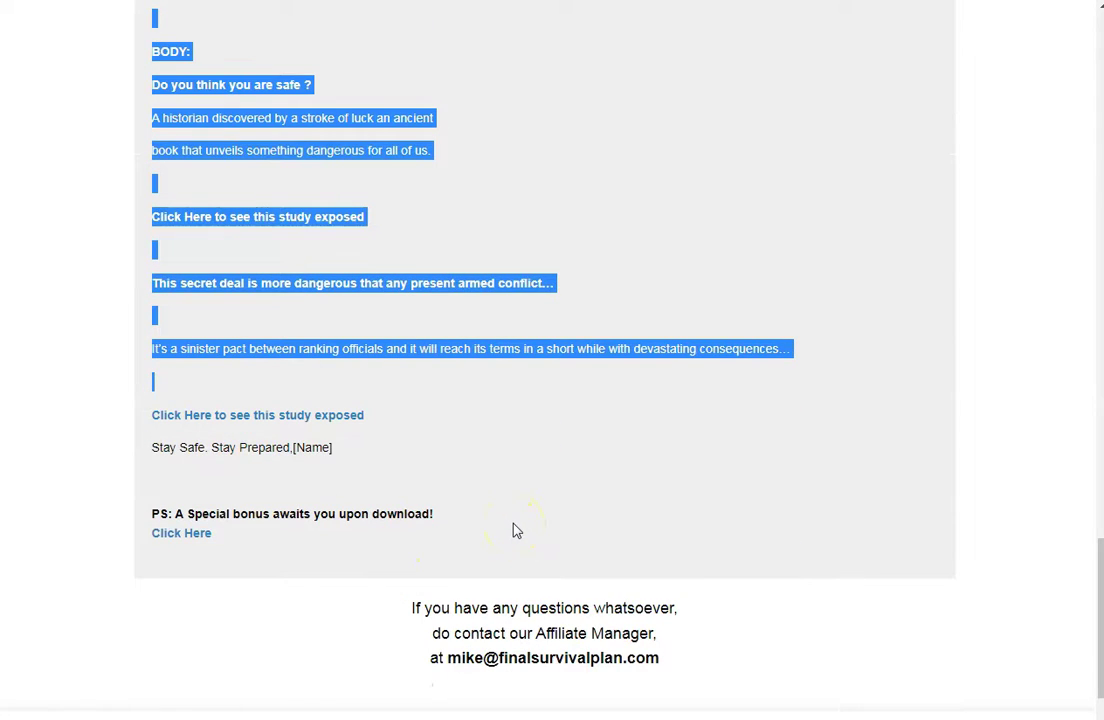
# Switch to Notepad and paste the copied Swipe 2 text directly below "Click Here To Discover The Truth"
pyautogui.hotkey('alt', 'Tab')
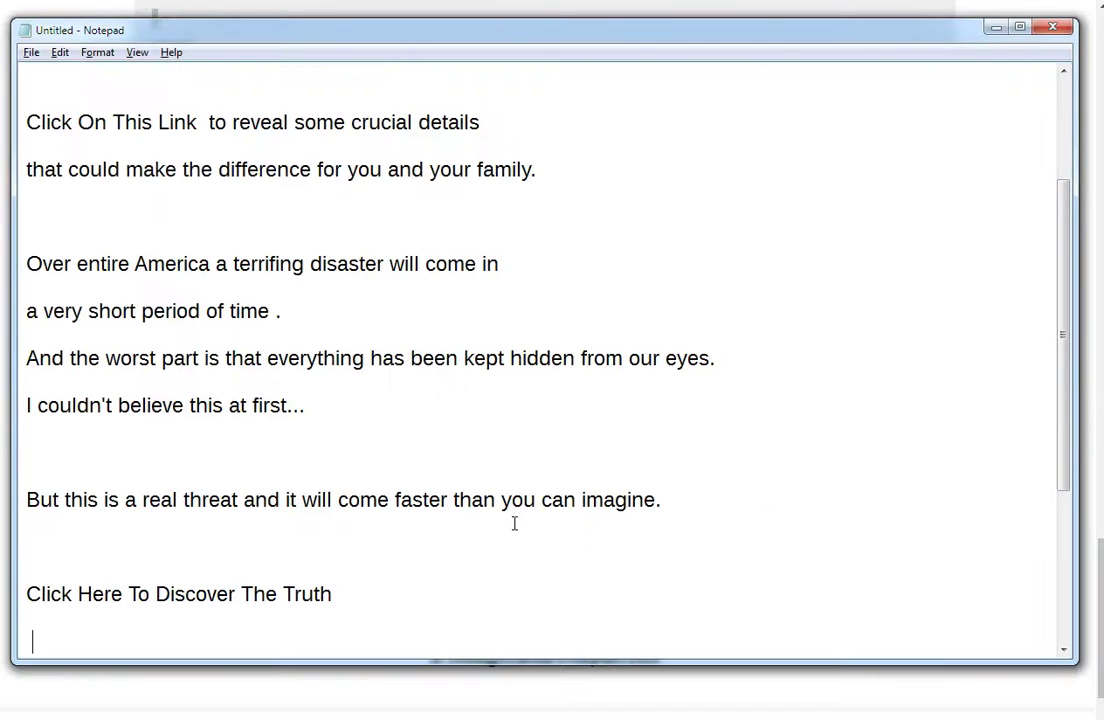
pyautogui.click(184, 609)
pyautogui.scroll(-2, 190, 590)
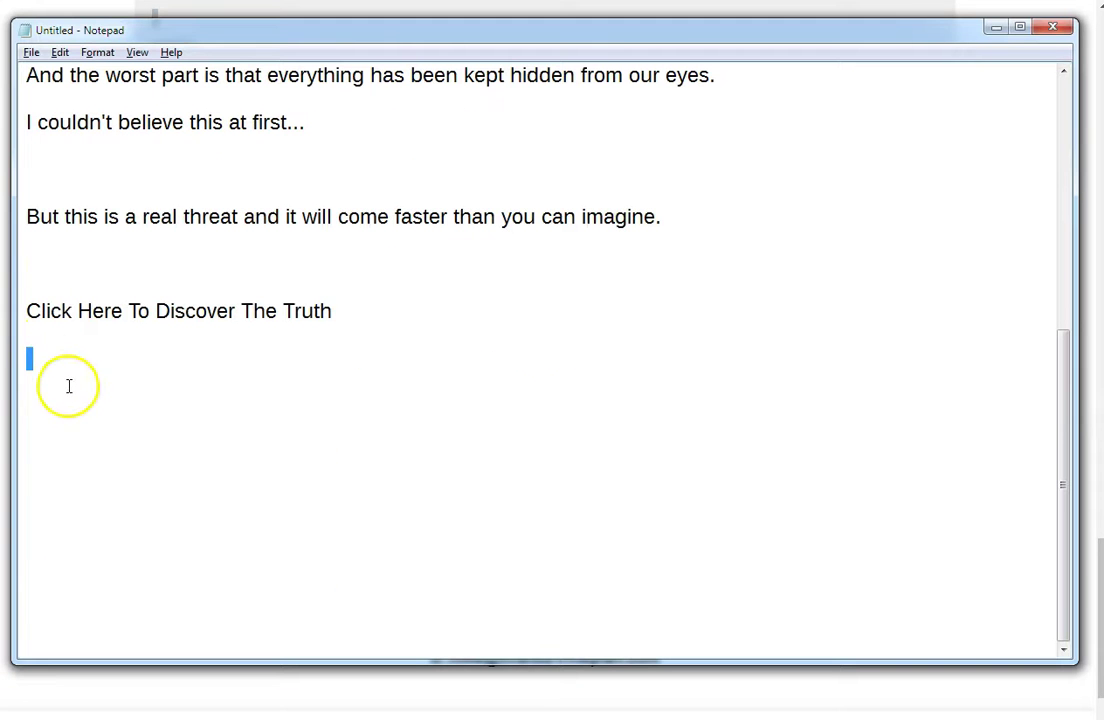
pyautogui.hotkey('ctrl', 'v')
pyautogui.scroll(5, 82, 379)
pyautogui.scroll(2, 86, 379)
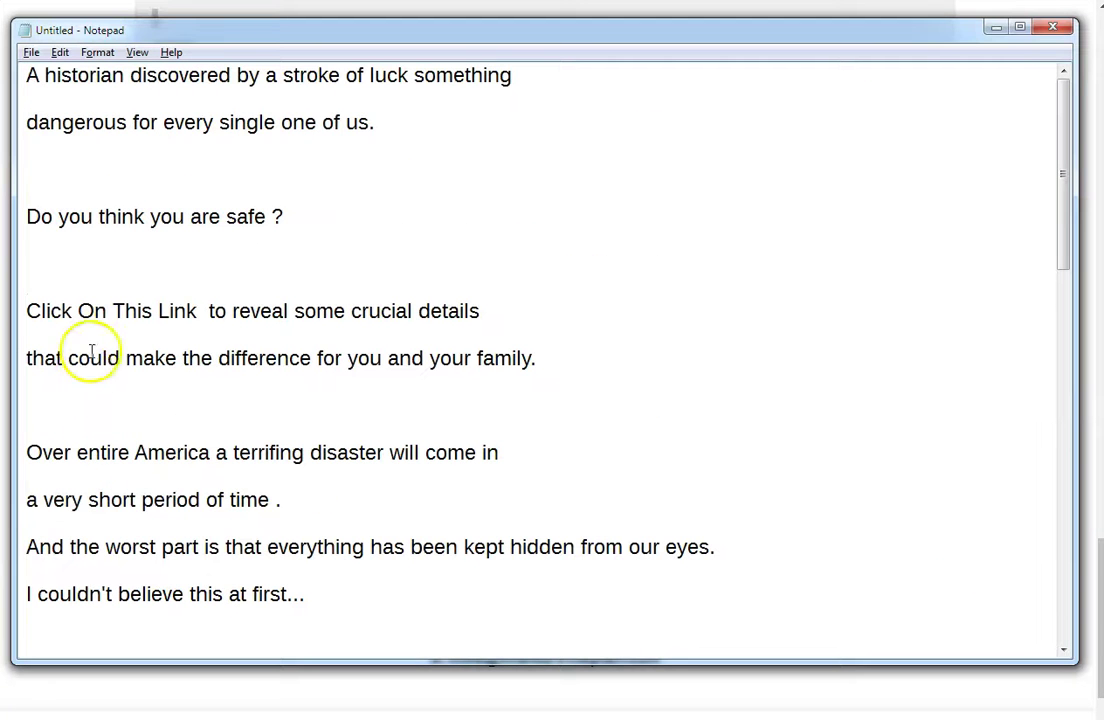
pyautogui.click(1017, 27)
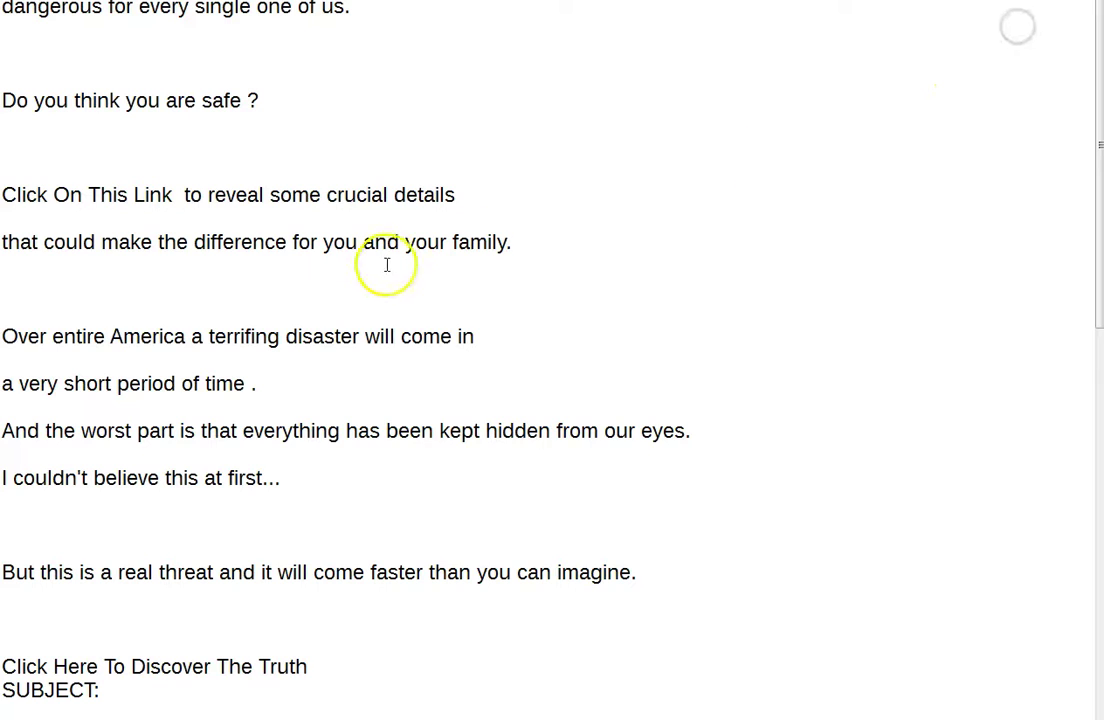
pyautogui.scroll(-3, 400, 245)
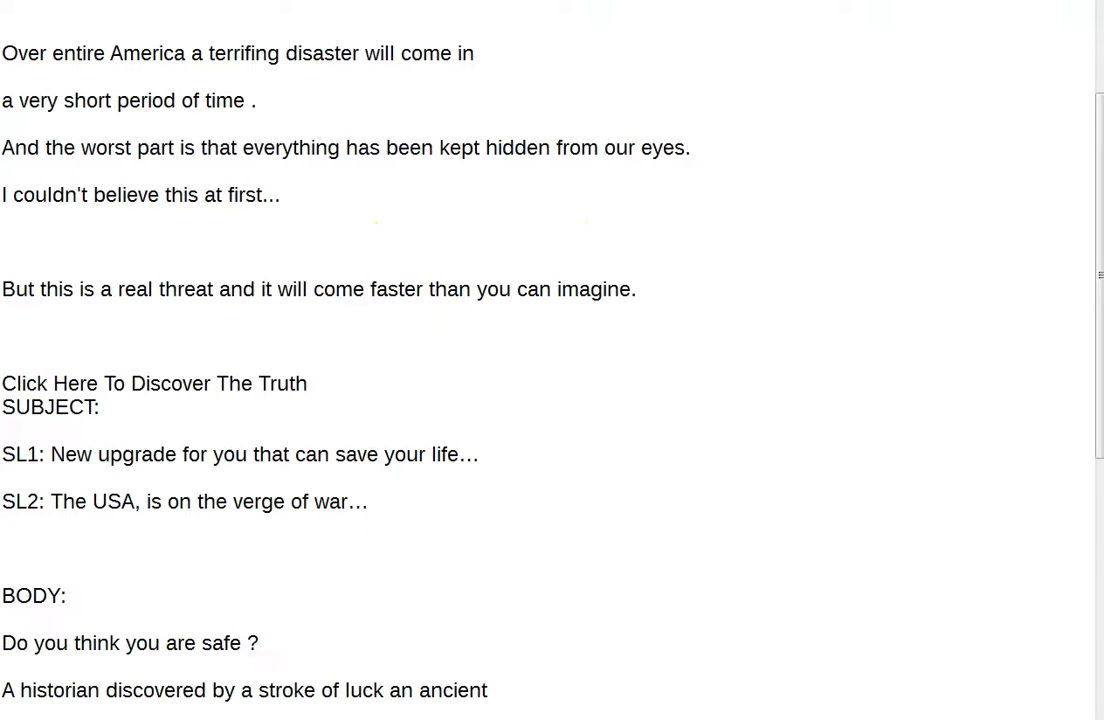
pyautogui.click(1080, 0)
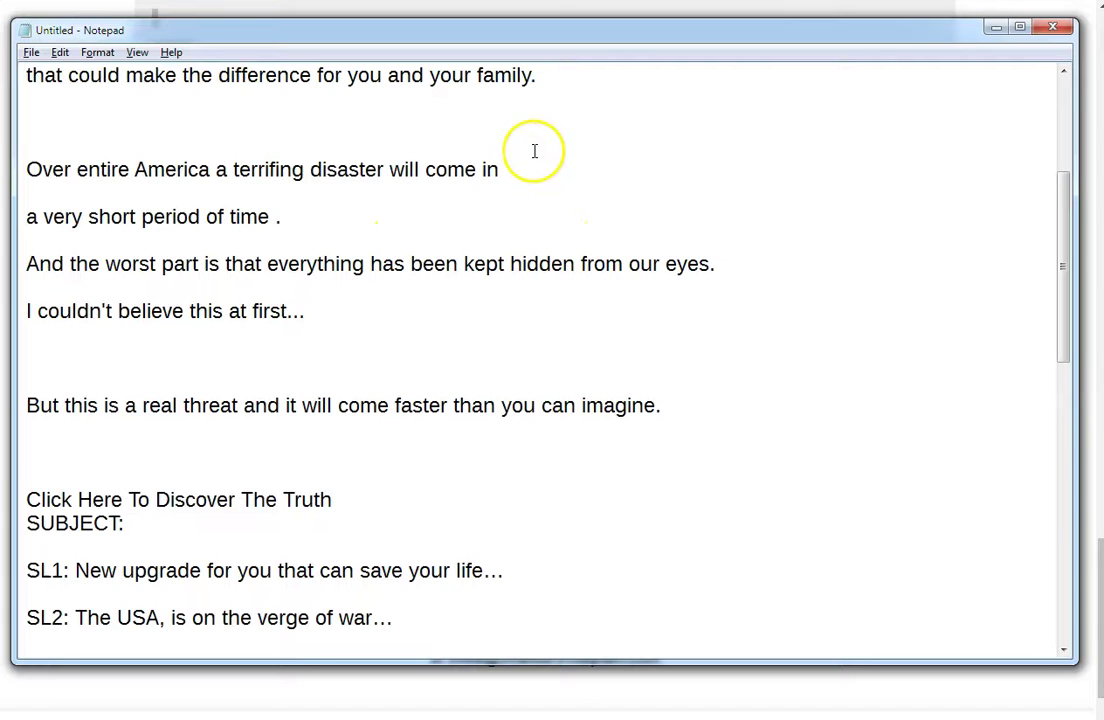
# Join "dangerous for every single one of us." to the opening line and leave one blank line before "Do you think you are safe ?"
pyautogui.scroll(3, 72, 122)
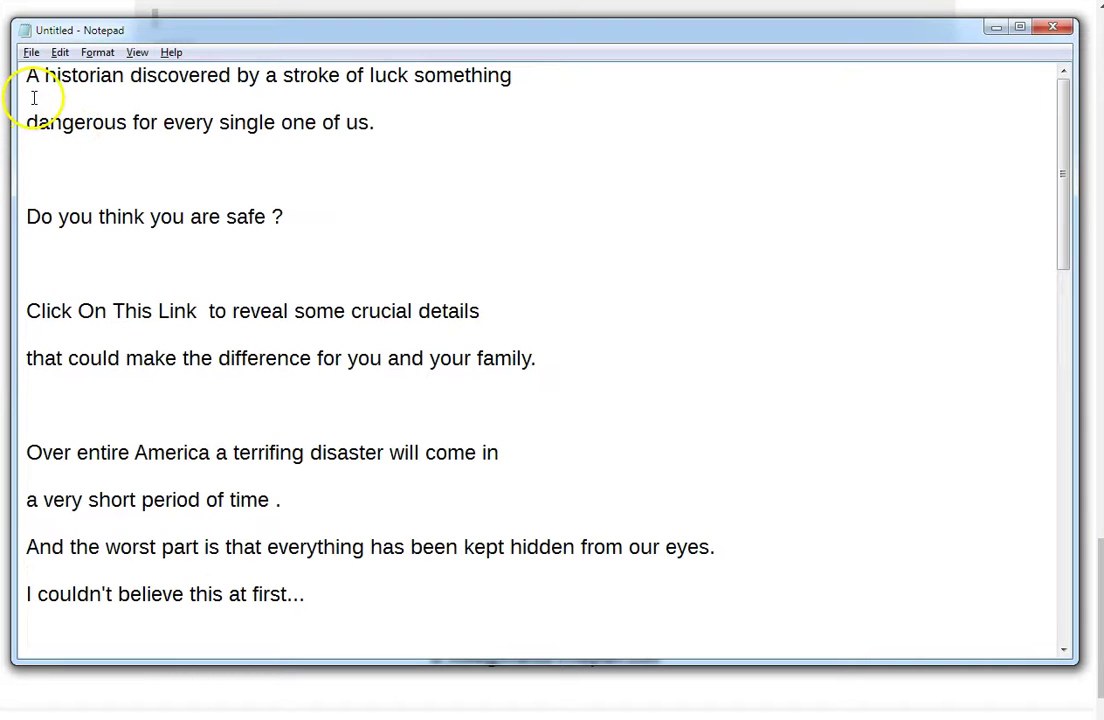
pyautogui.press('Delete')
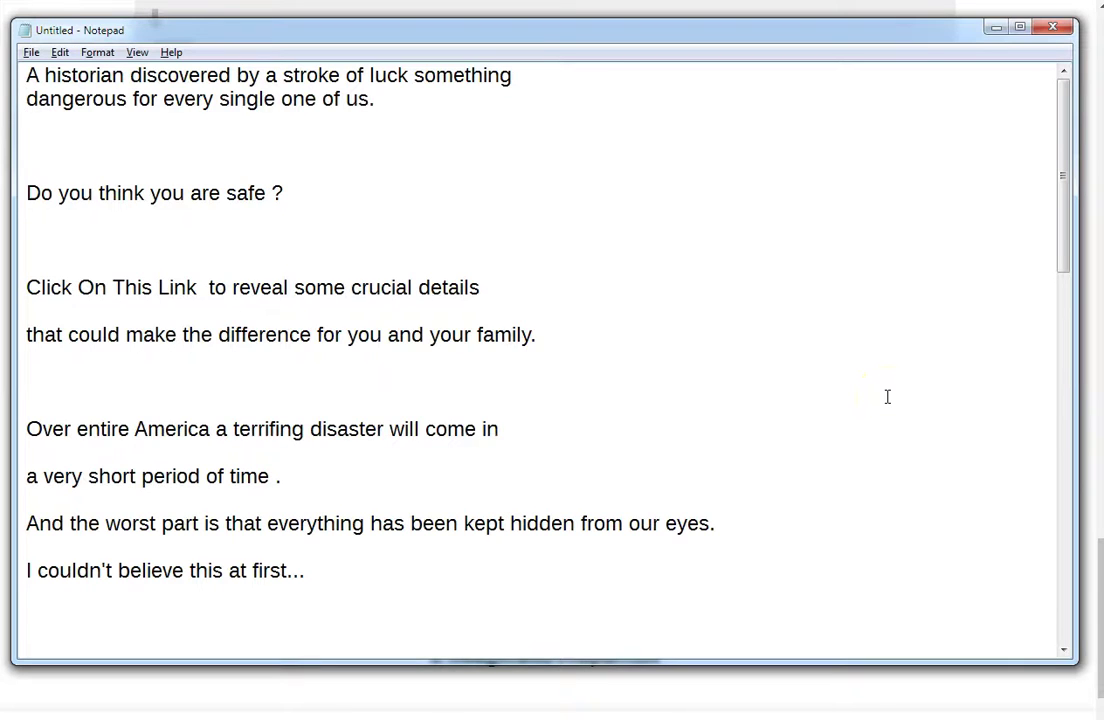
pyautogui.press('Delete')
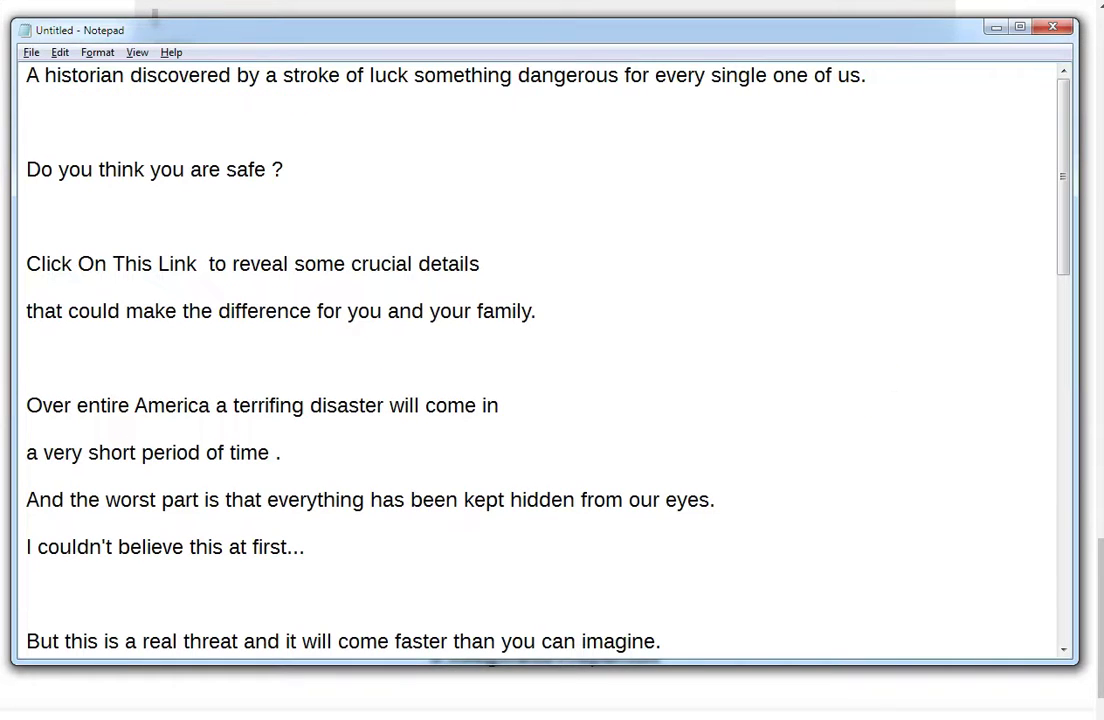
pyautogui.press('Delete')
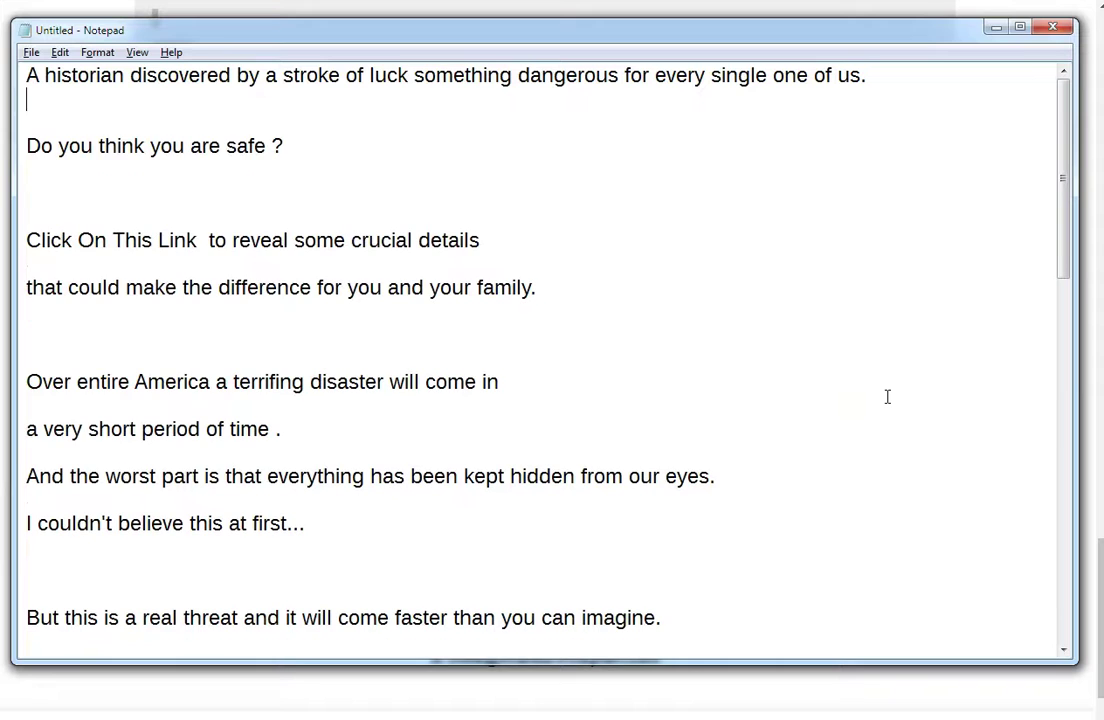
pyautogui.press('Delete')
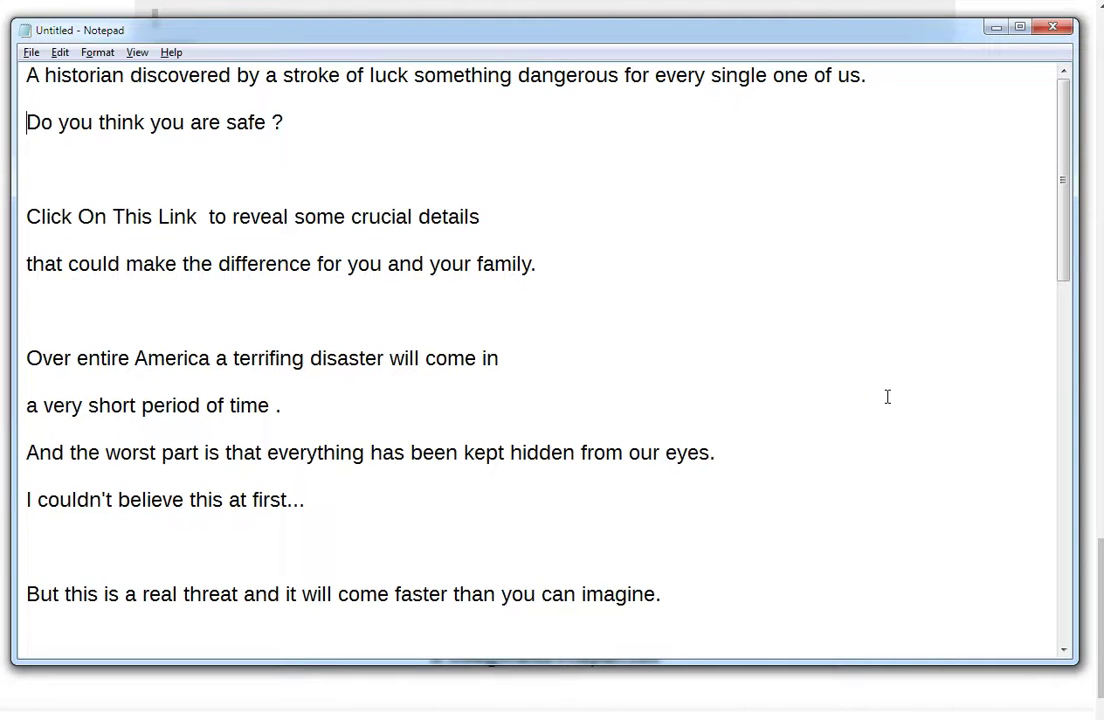
# Move "Do you think you are safe ?" to the top of the document, with a blank line separating it from the historian sentence
pyautogui.hotkey('shift', 'Down')
pyautogui.hotkey('ctrl', 'c')
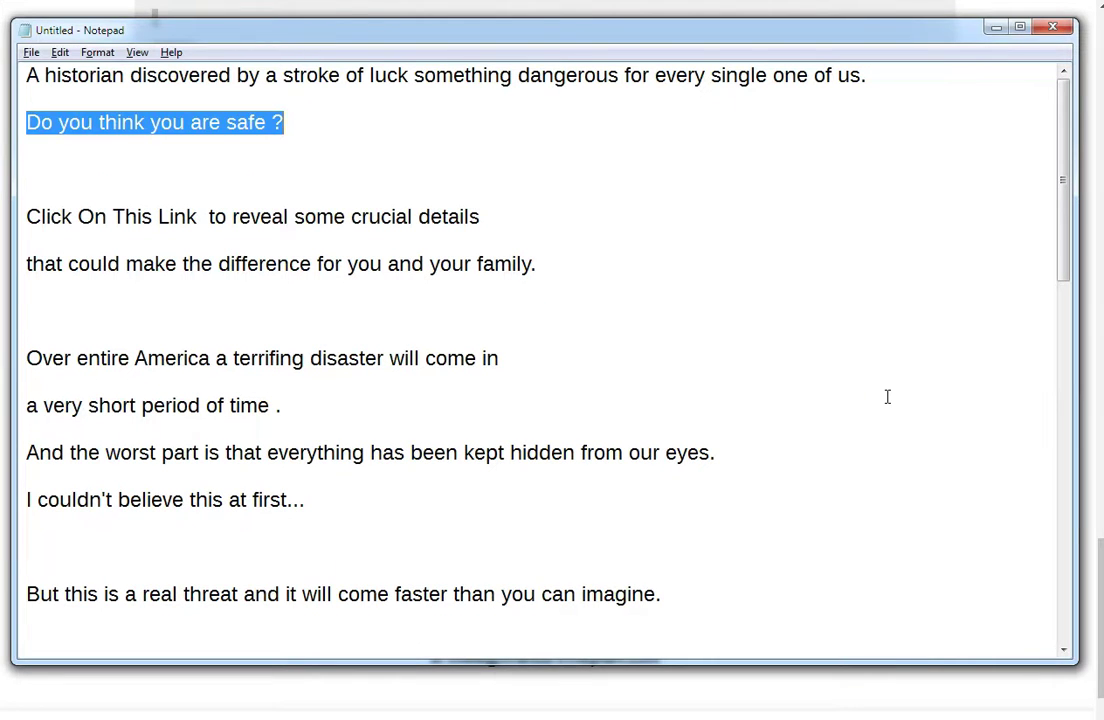
pyautogui.press('Delete')
pyautogui.press('Up')
pyautogui.press('Up')
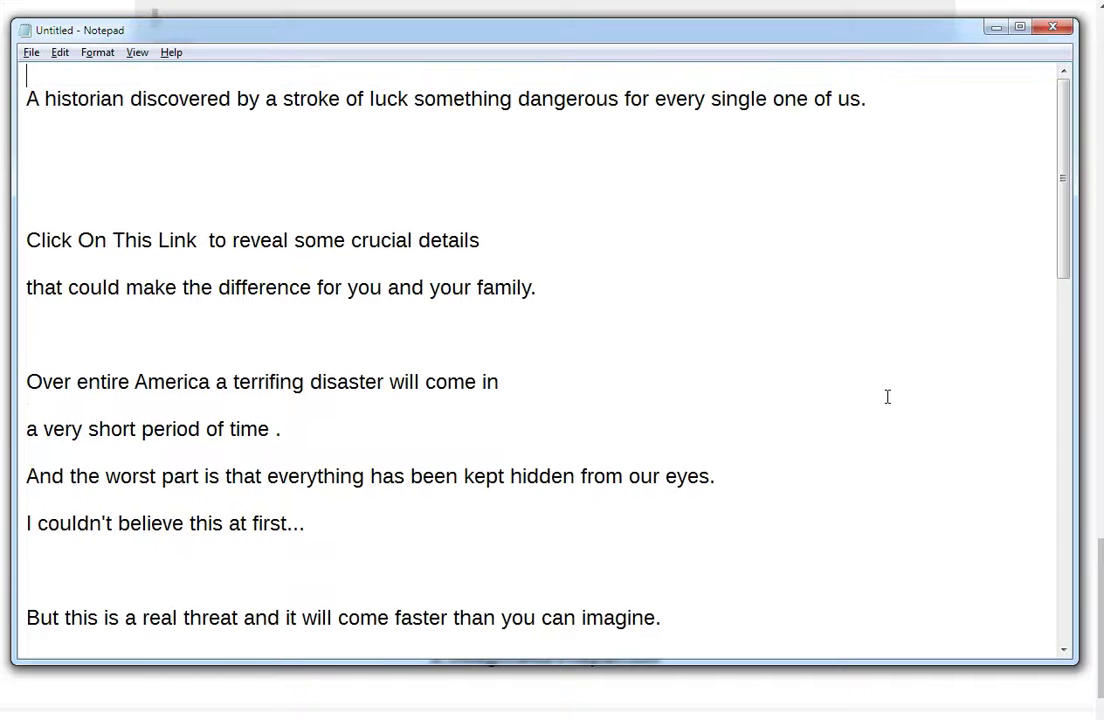
pyautogui.hotkey('ctrl', 'v')
pyautogui.press('Return')
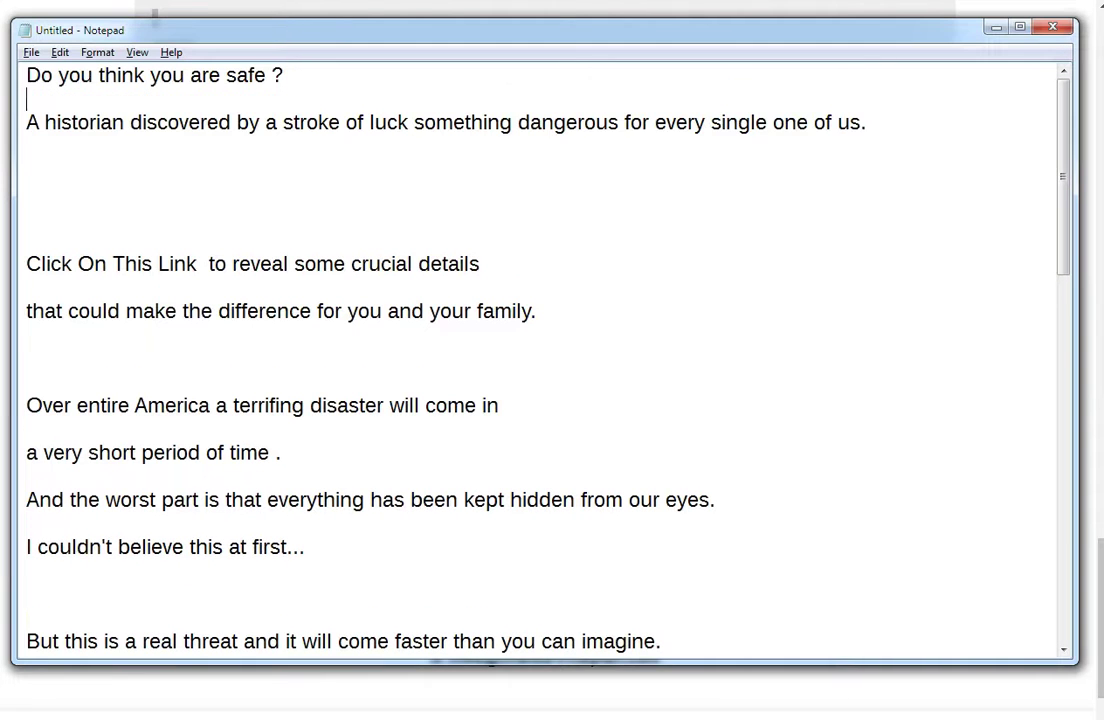
# Delete the extra blank lines between the historian sentence and "Click On This Link", leaving one blank line
pyautogui.press('Down')
pyautogui.press('Down')
pyautogui.press('Down')
pyautogui.press('Delete')
pyautogui.press('Delete')
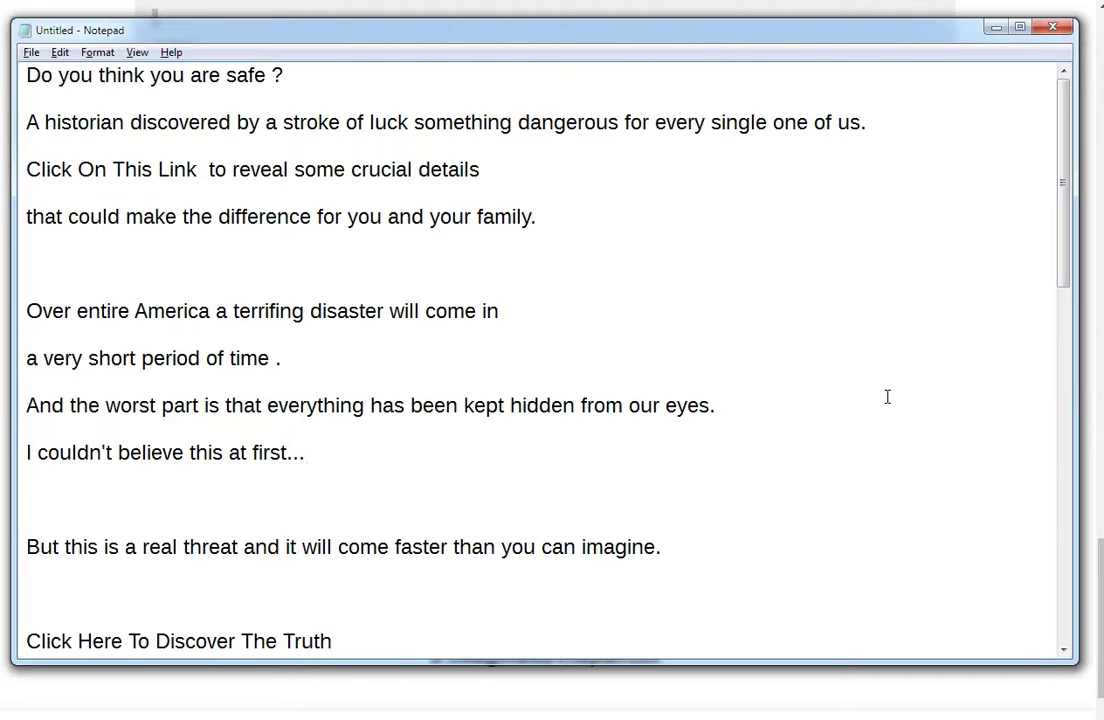
# Move the line "Click On This Link to reveal some crucial details" to the end of the document, below "consequences…"
pyautogui.hotkey('shift', 'End')
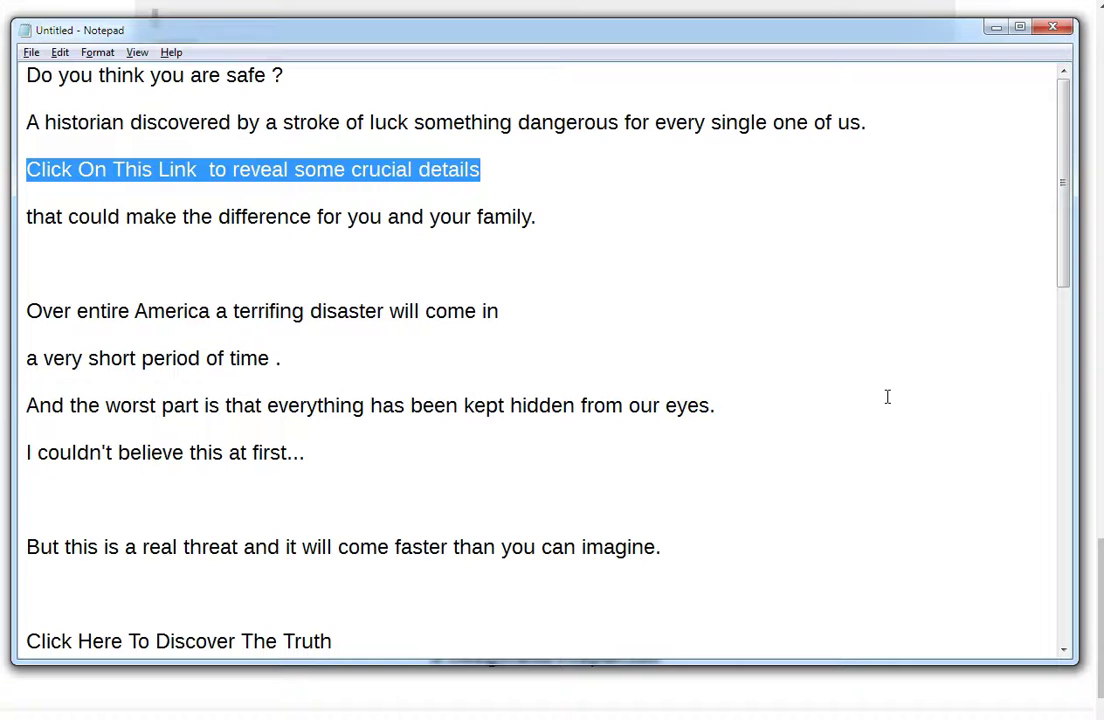
pyautogui.hotkey('ctrl', 'x')
pyautogui.hotkey('ctrl', 'End')
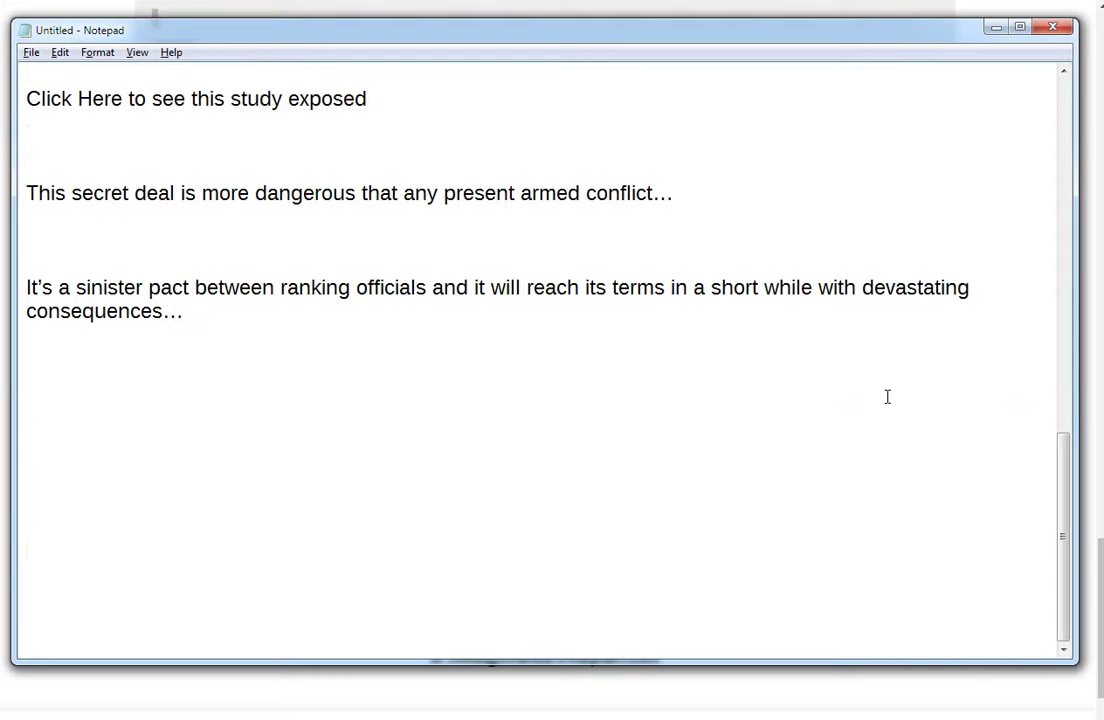
pyautogui.press('Up')
pyautogui.press('Up')
pyautogui.press('Up')
pyautogui.press('Up')
pyautogui.press('Up')
pyautogui.press('Up')
pyautogui.press('Up')
pyautogui.press('Up')
pyautogui.press('Up')
pyautogui.press('Up')
pyautogui.hotkey('ctrl', 'v')
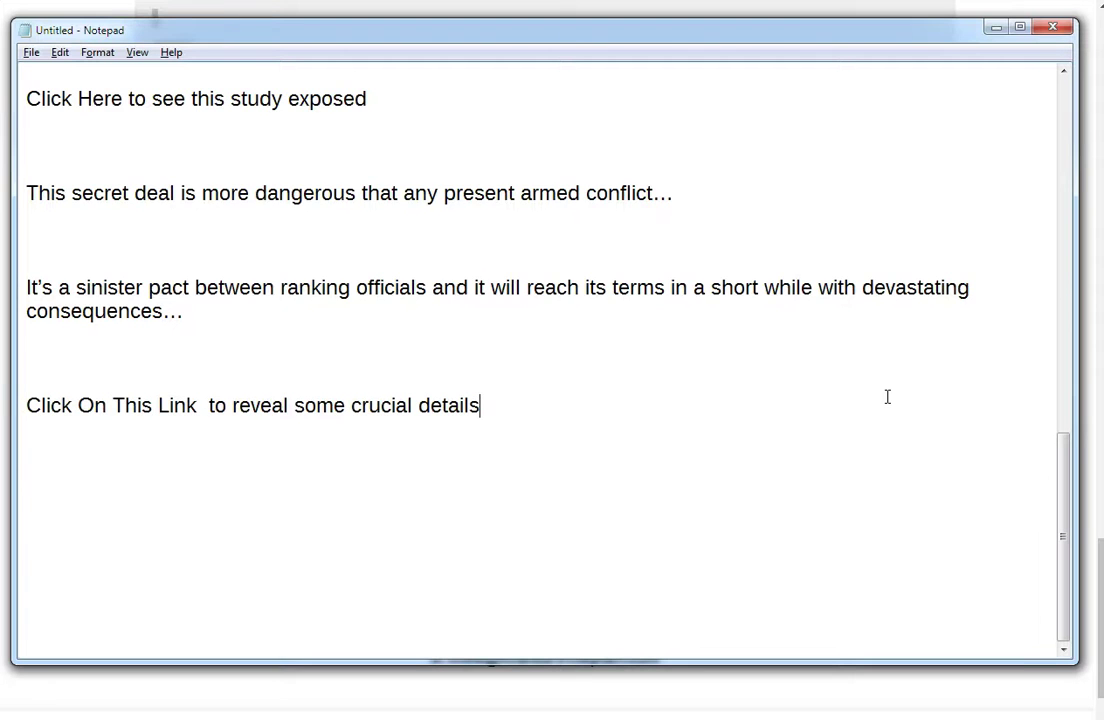
# Remove the gap below the historian sentence and join "that could make the difference for you and your family." onto it
pyautogui.hotkey('ctrl', 'Home')
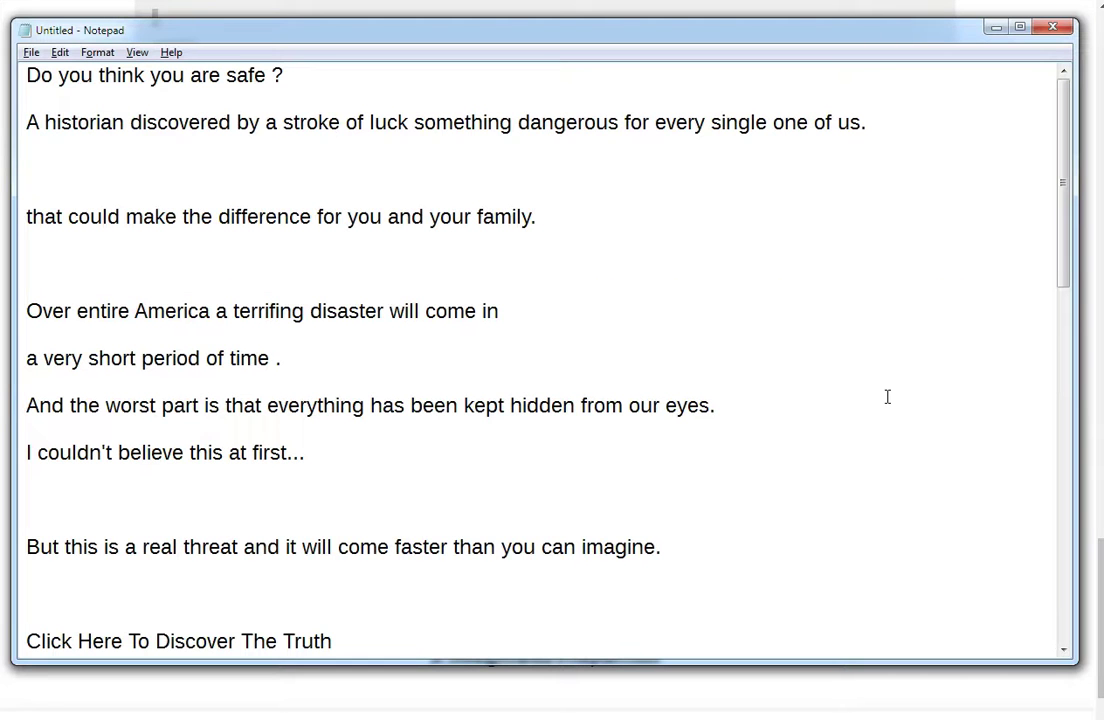
pyautogui.press('Down')
pyautogui.press('Down')
pyautogui.press('Delete')
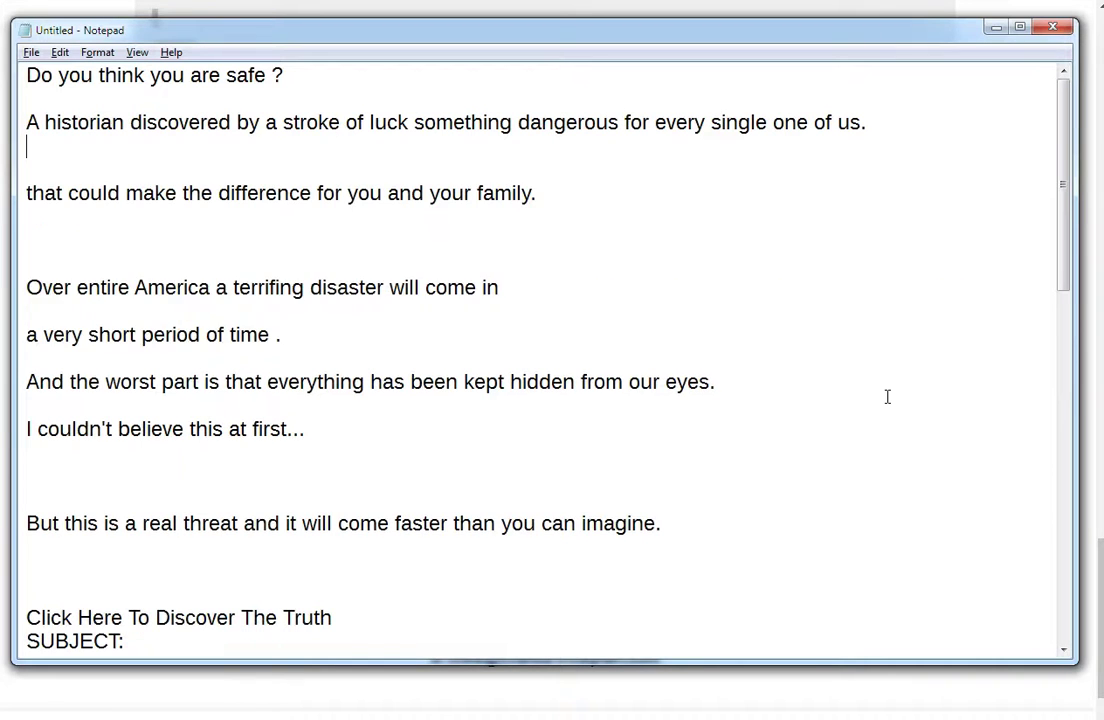
pyautogui.press('Delete')
pyautogui.press('Delete')
pyautogui.press('BackSpace')
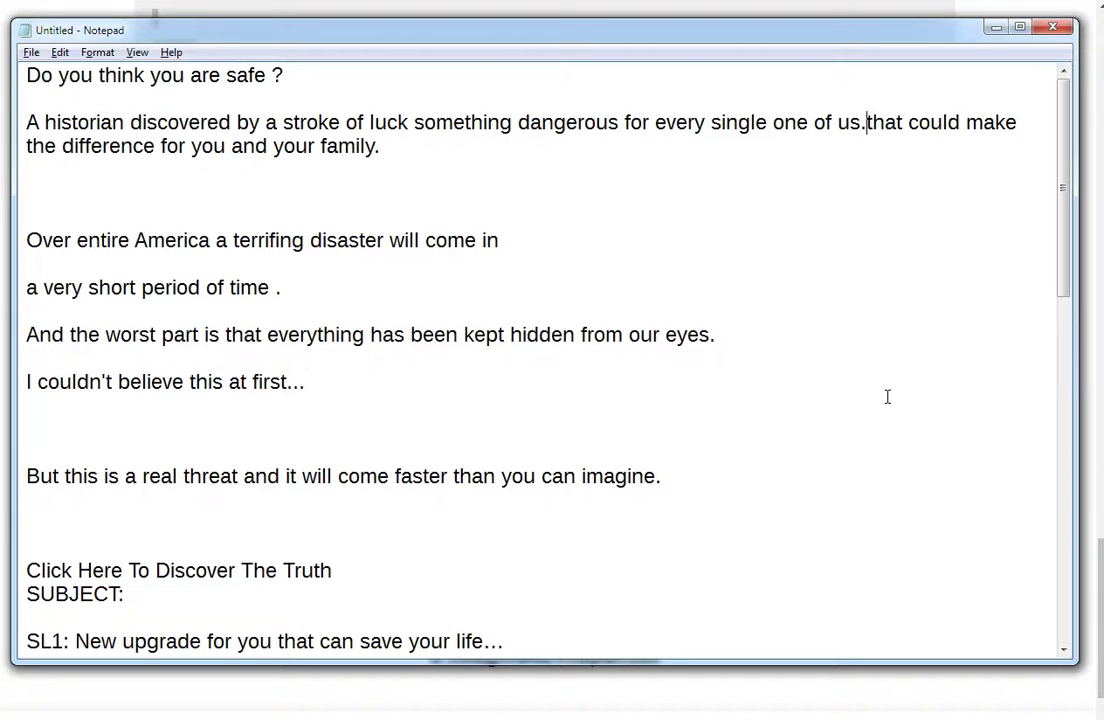
# Reduce the gap above "Over entire America" to one blank line and join "a very short period of time" onto that line
pyautogui.press('Down')
pyautogui.press('Down')
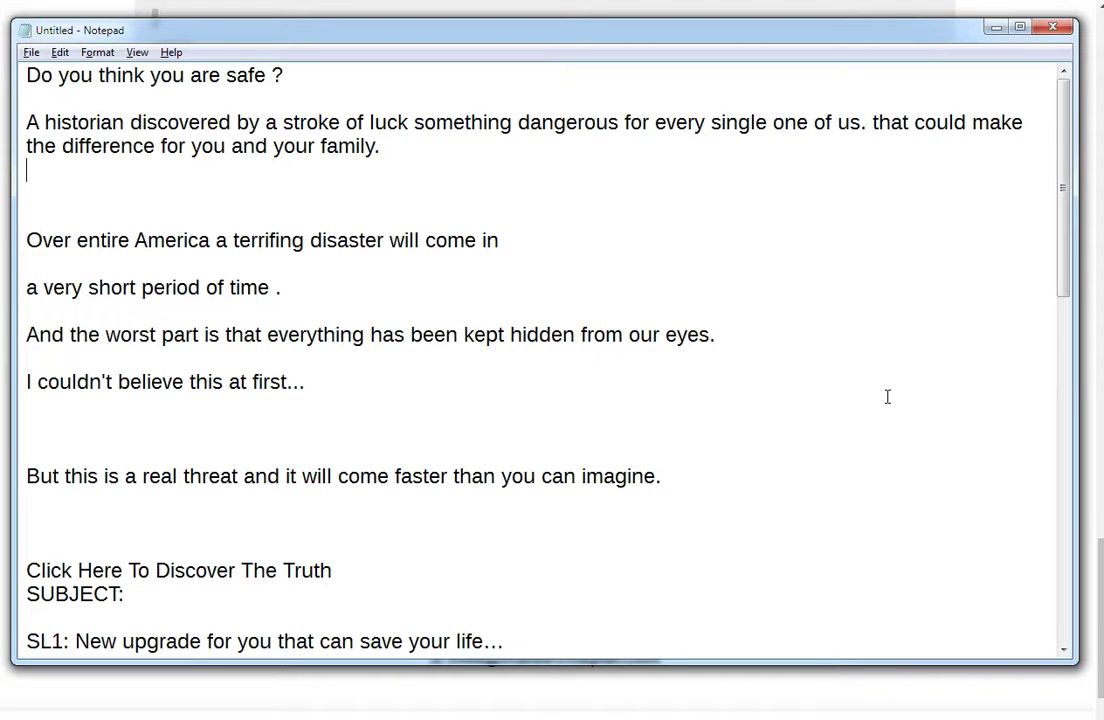
pyautogui.press('Delete')
pyautogui.press('Delete')
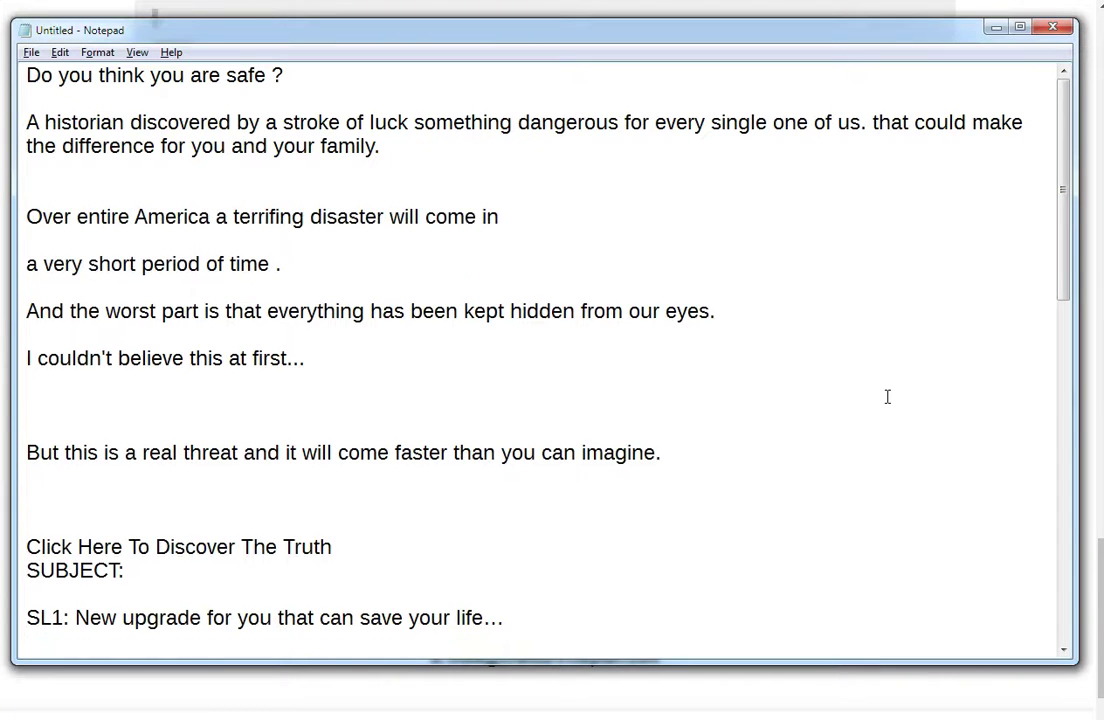
pyautogui.press('End')
pyautogui.press('Delete')
pyautogui.press('Delete')
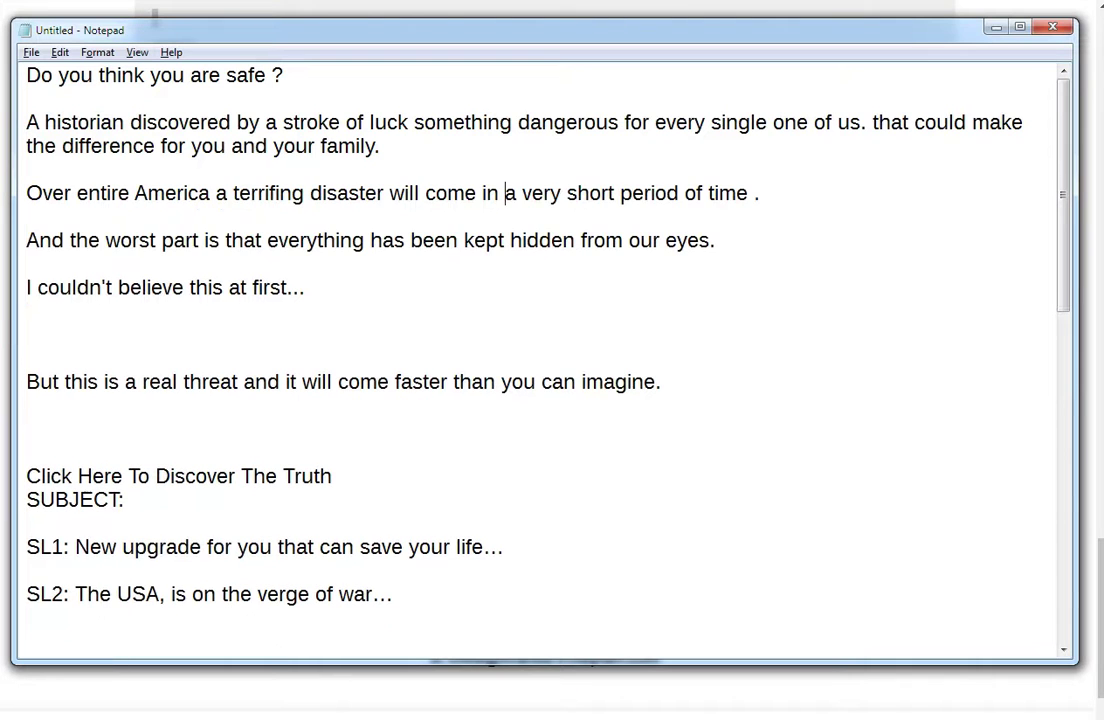
# Remove the space before the period after "time" and join the "And the worst part" sentence to the same paragraph
pyautogui.press('End')
pyautogui.press('BackSpace')
pyautogui.press('BackSpace')
pyautogui.write('.')
pyautogui.press('Delete')
pyautogui.press('Delete')
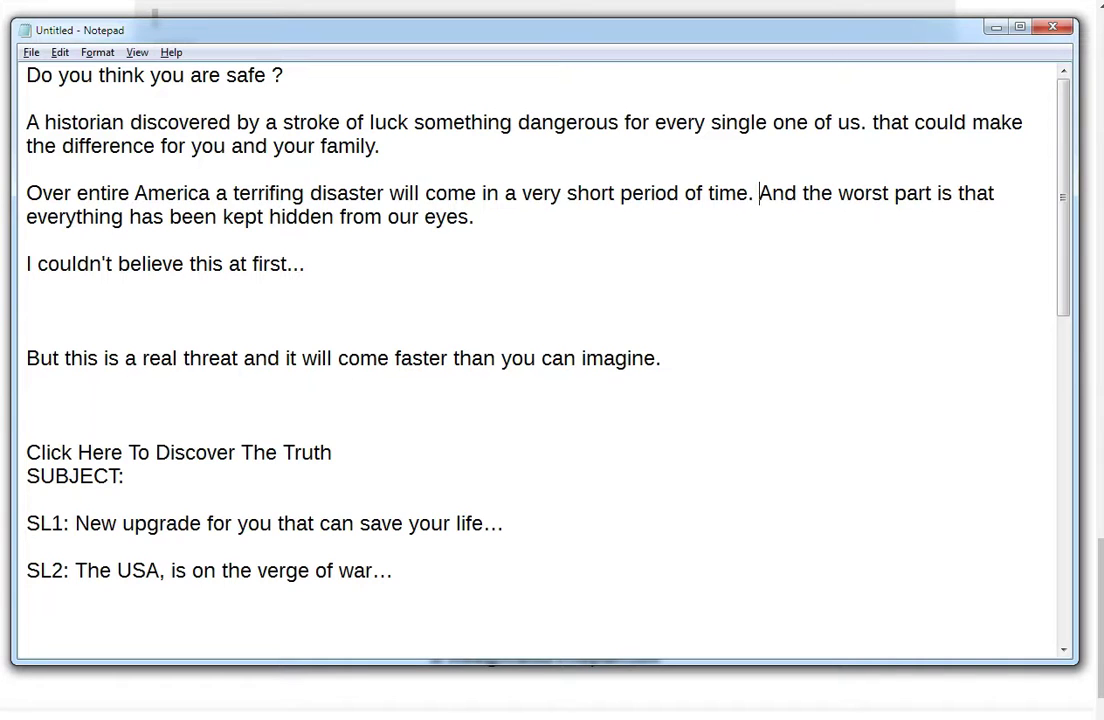
# Move "I couldn't believe this at first..." to its own line directly below "Do you think you are safe ?"
pyautogui.press('Down')
pyautogui.press('Home')
pyautogui.press('Down')
pyautogui.press('Down')
pyautogui.hotkey('shift', 'End')
pyautogui.press('Delete')
pyautogui.press('Up')
pyautogui.press('Up')
pyautogui.press('Up')
pyautogui.press('Up')
pyautogui.press('Up')
pyautogui.press('Up')
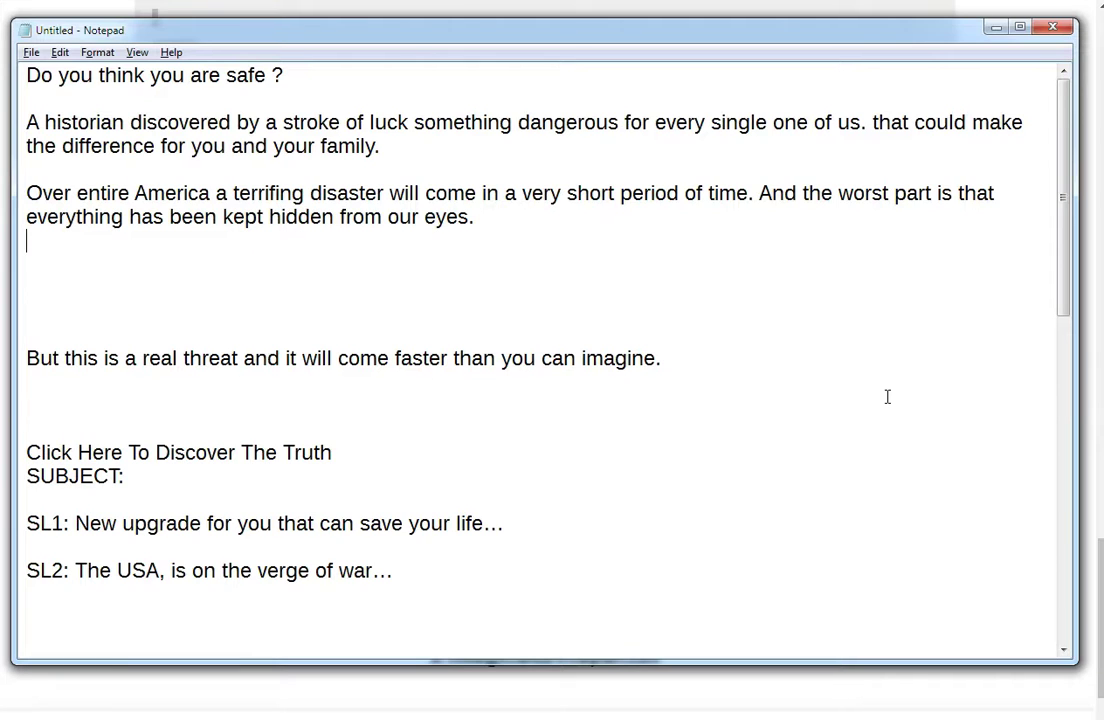
pyautogui.press('Return')
pyautogui.press('Up')
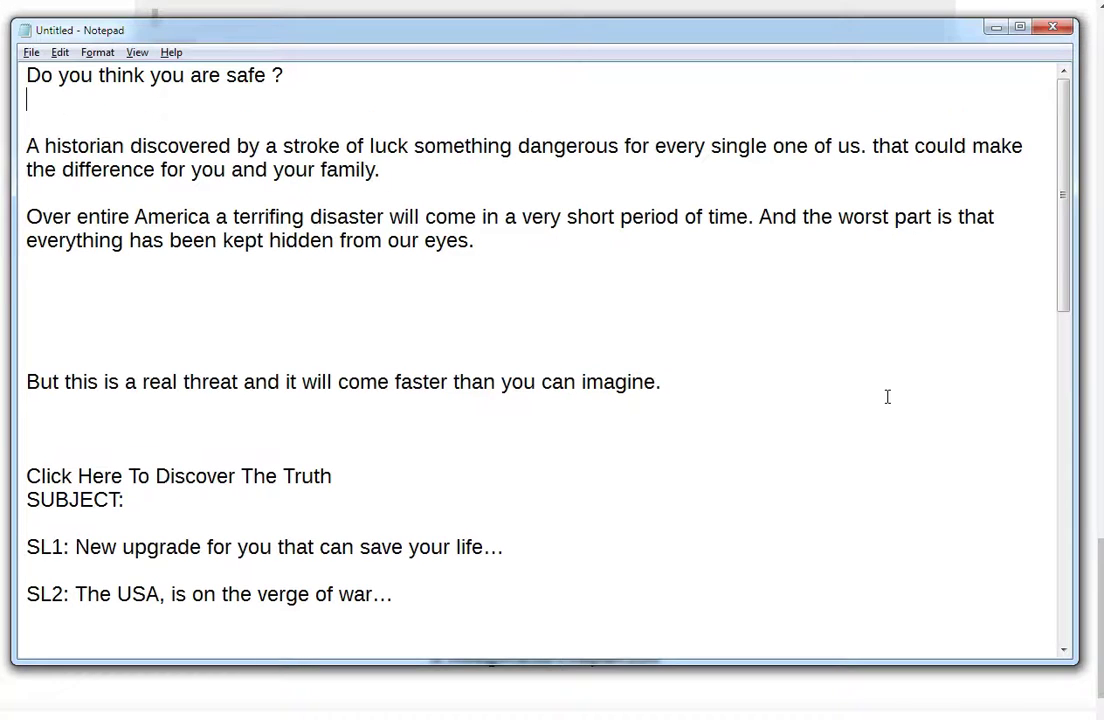
pyautogui.hotkey('ctrl', 'v')
# Delete the blank lines above "But this is a real threat" so it sits directly beneath "hidden from our eyes."
pyautogui.press('Down')
pyautogui.press('Down')
pyautogui.press('Down')
pyautogui.press('Down')
pyautogui.press('Down')
pyautogui.press('Down')
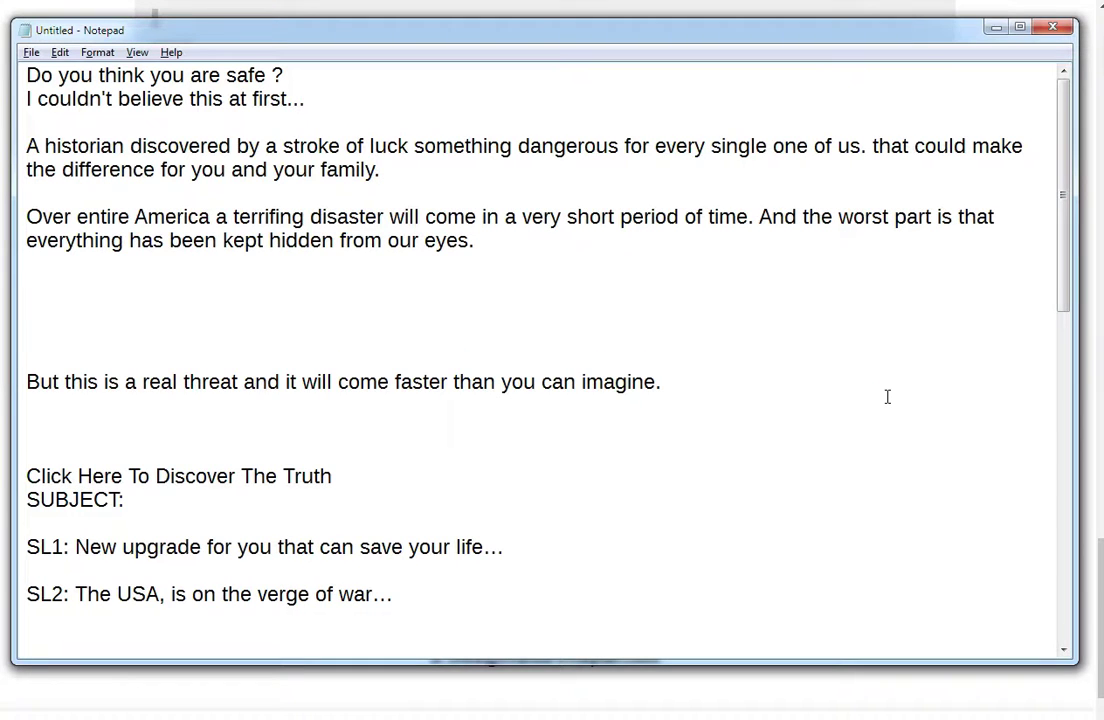
pyautogui.press('Delete')
pyautogui.press('Delete')
pyautogui.press('Delete')
pyautogui.press('Delete')
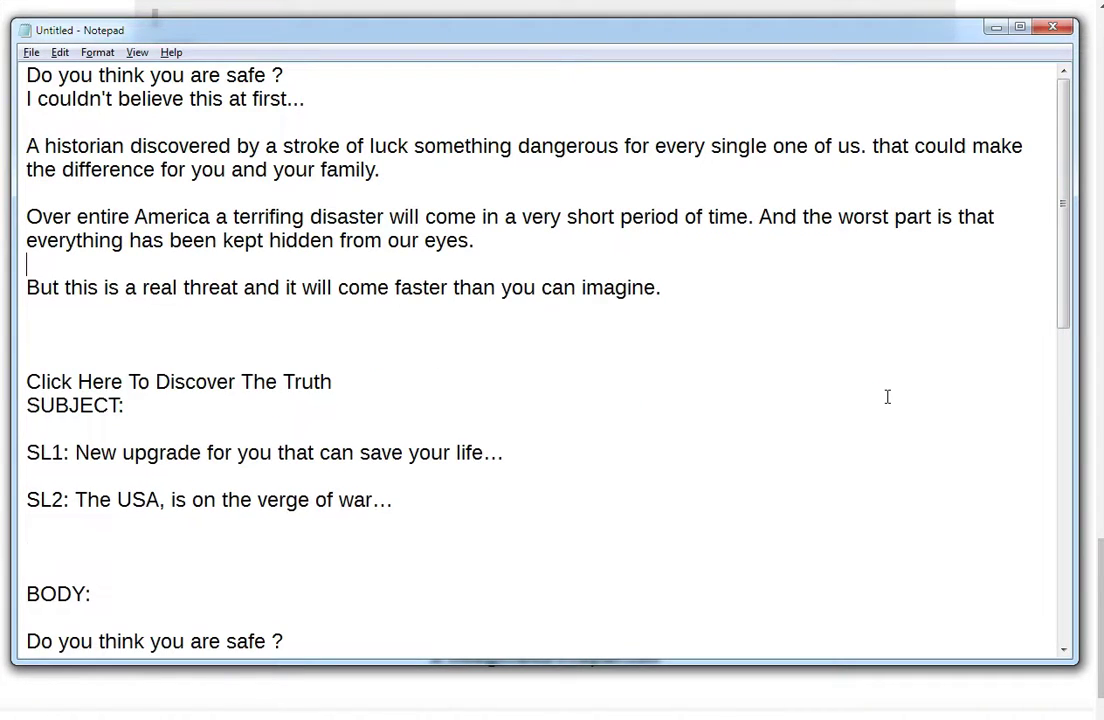
pyautogui.press('Delete')
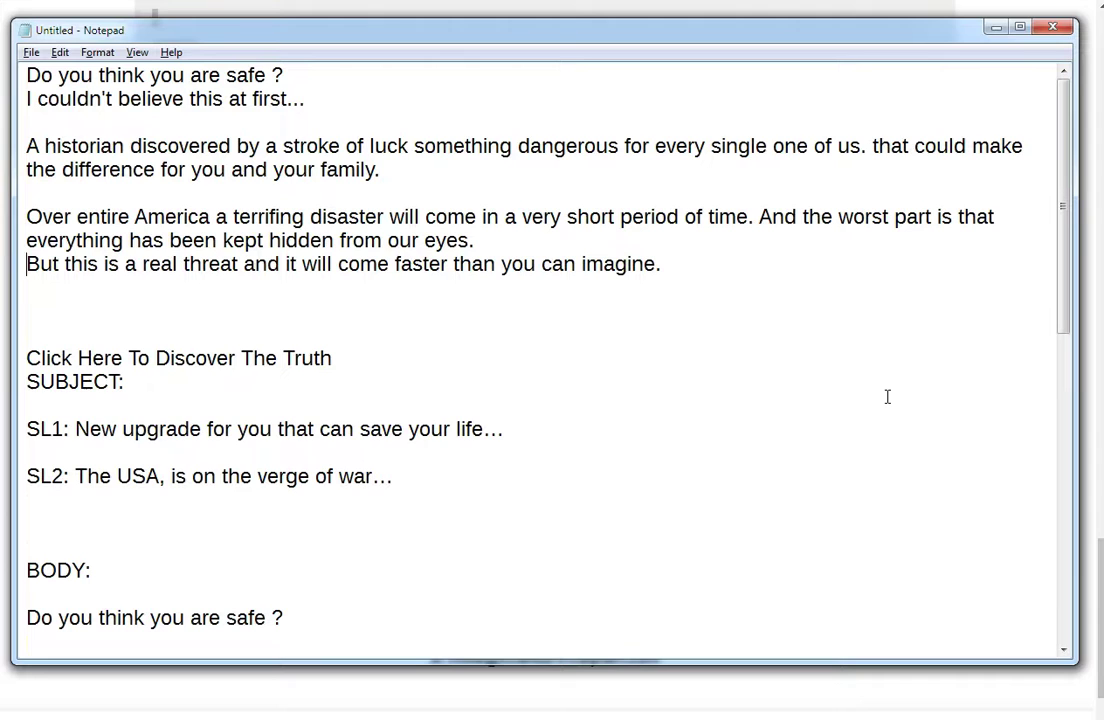
# Join the "But this is a real threat" sentence onto the end of the "Over entire America" paragraph
pyautogui.press('BackSpace')
# Cut the "Click Here To Discover The Truth" line and delete the "SUBJECT:" label beneath it
pyautogui.press('Down')
pyautogui.press('Down')
pyautogui.press('Down')
pyautogui.press('Down')
pyautogui.press('Down')
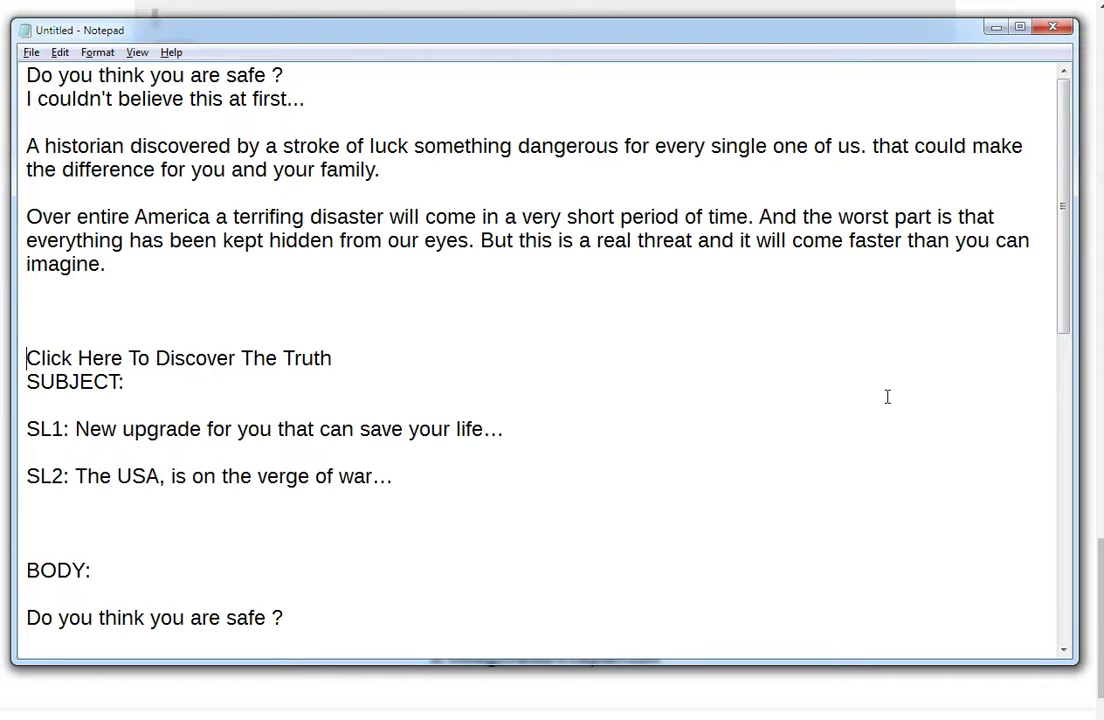
pyautogui.hotkey('shift', 'Down')
pyautogui.hotkey('ctrl', 'c')
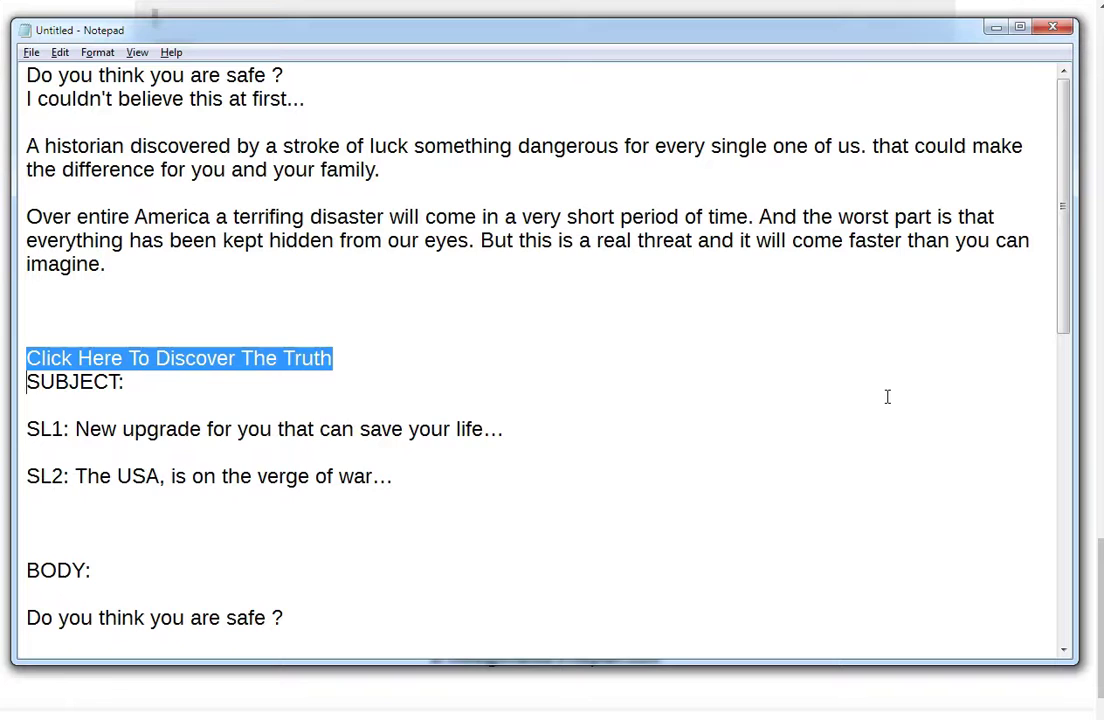
pyautogui.press('Delete')
pyautogui.hotkey('shift', 'End')
pyautogui.press('Delete')
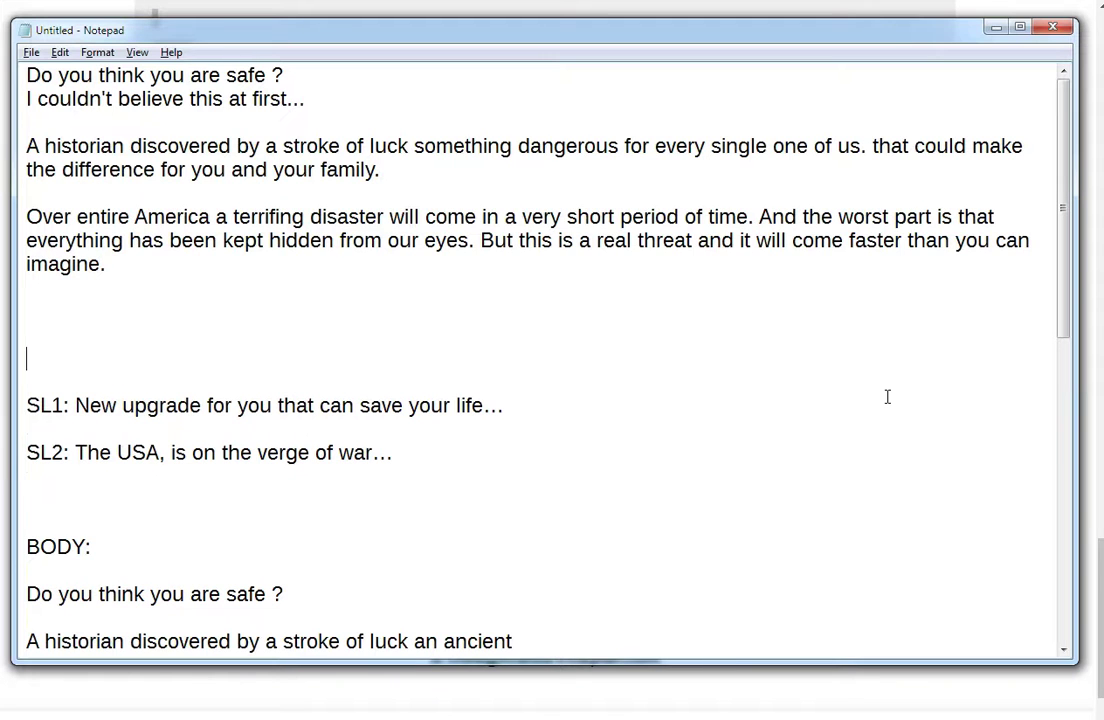
# Paste "Click Here To Discover The Truth" directly below the "Click On This Link to reveal some crucial details" line near the document's end
pyautogui.hotkey('ctrl', 'End')
pyautogui.press('Up')
pyautogui.press('Up')
pyautogui.press('Up')
pyautogui.press('Up')
pyautogui.press('Up')
pyautogui.press('Up')
pyautogui.press('Up')
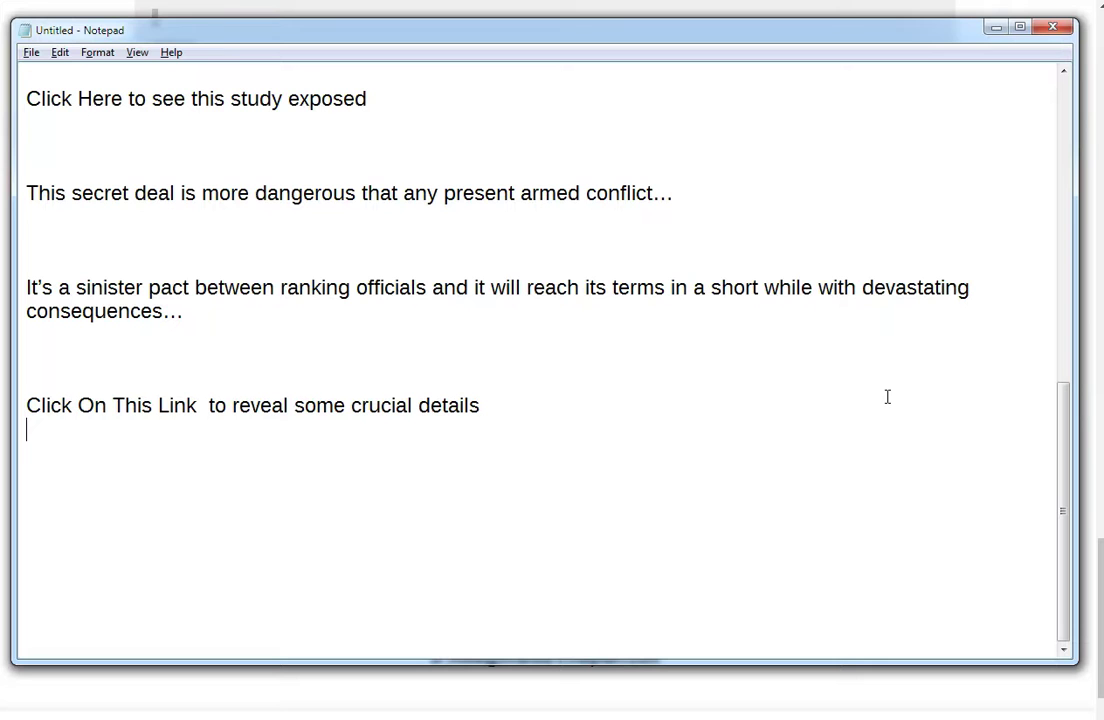
pyautogui.hotkey('ctrl', 'v')
# Remove the "SL1: " prefix from the "New upgrade for you that can save your life…" line
pyautogui.press('Up')
pyautogui.press('Up')
pyautogui.press('Up')
pyautogui.press('Up')
pyautogui.press('Up')
pyautogui.press('Up')
pyautogui.press('Up')
pyautogui.press('Up')
pyautogui.press('Up')
pyautogui.press('Up')
pyautogui.press('Up')
pyautogui.press('Up')
pyautogui.press('Up')
pyautogui.press('Up')
pyautogui.press('Up')
pyautogui.press('Up')
pyautogui.press('Up')
pyautogui.press('Up')
pyautogui.press('Up')
pyautogui.press('Up')
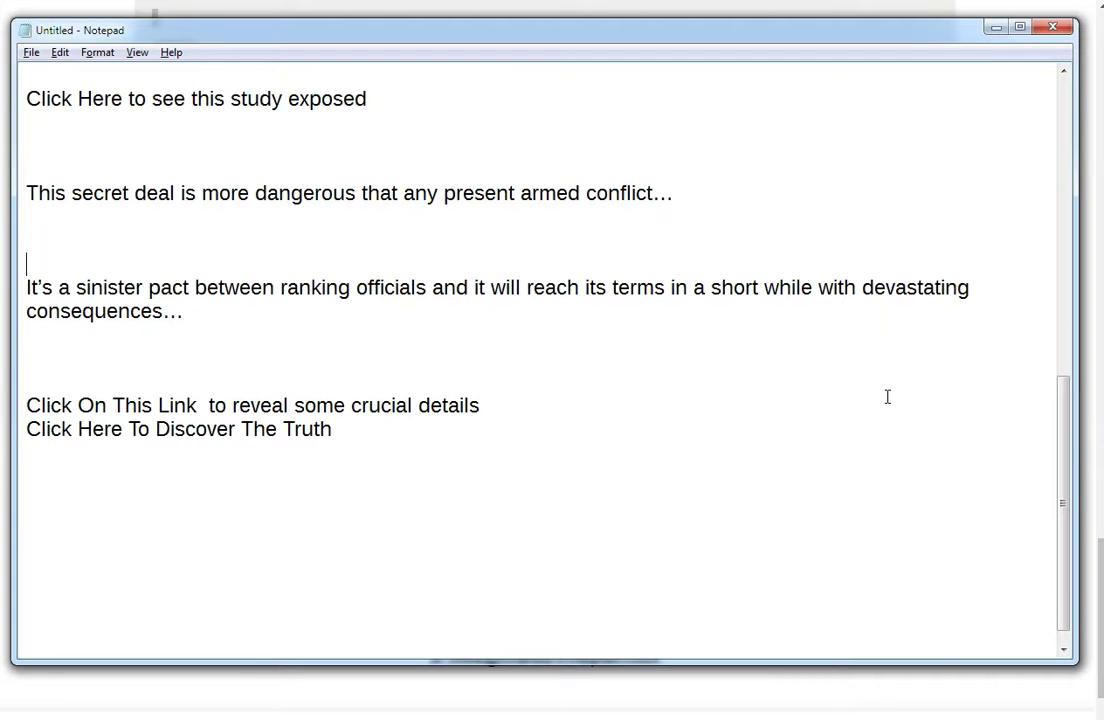
pyautogui.press('Up')
pyautogui.press('Up')
pyautogui.press('Up')
pyautogui.press('Up')
pyautogui.press('Up')
pyautogui.press('Up')
pyautogui.press('Up')
pyautogui.press('Up')
pyautogui.press('Up')
pyautogui.press('Up')
pyautogui.press('Up')
pyautogui.press('Up')
pyautogui.press('Up')
pyautogui.press('Up')
pyautogui.press('Up')
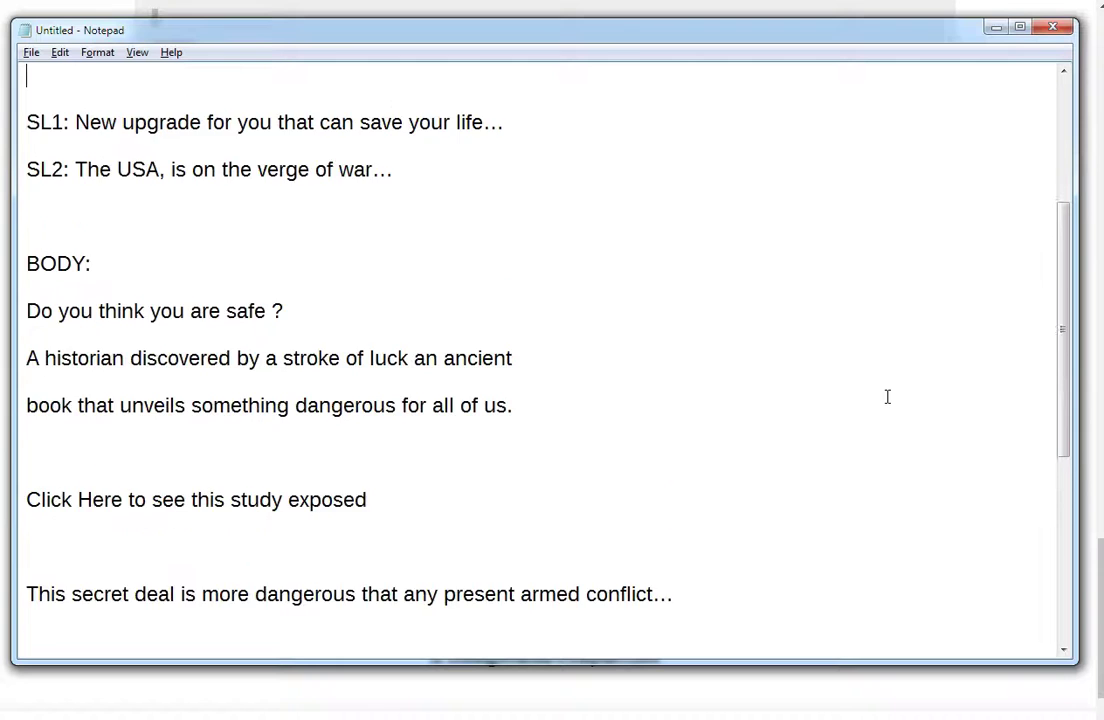
pyautogui.press('Up')
pyautogui.press('Up')
pyautogui.press('Up')
pyautogui.press('Up')
pyautogui.press('Up')
pyautogui.press('Up')
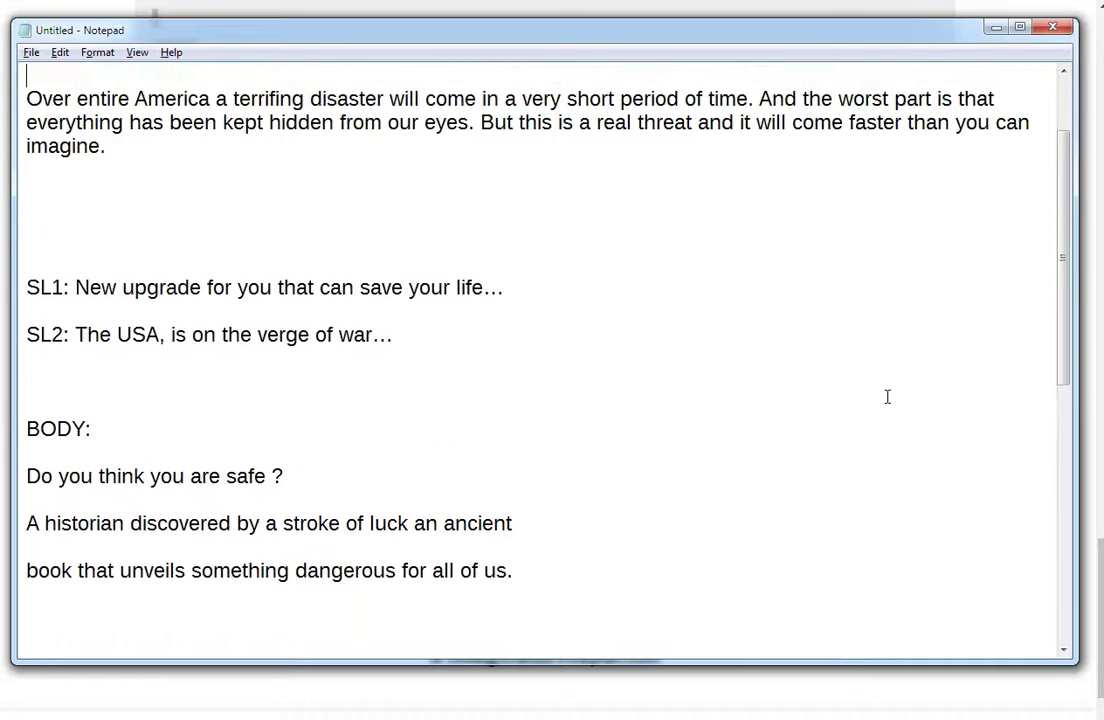
pyautogui.press('Down')
pyautogui.press('Down')
pyautogui.press('Down')
pyautogui.press('Down')
pyautogui.press('Down')
pyautogui.press('Down')
pyautogui.press('Down')
pyautogui.press('Down')
pyautogui.press('Down')
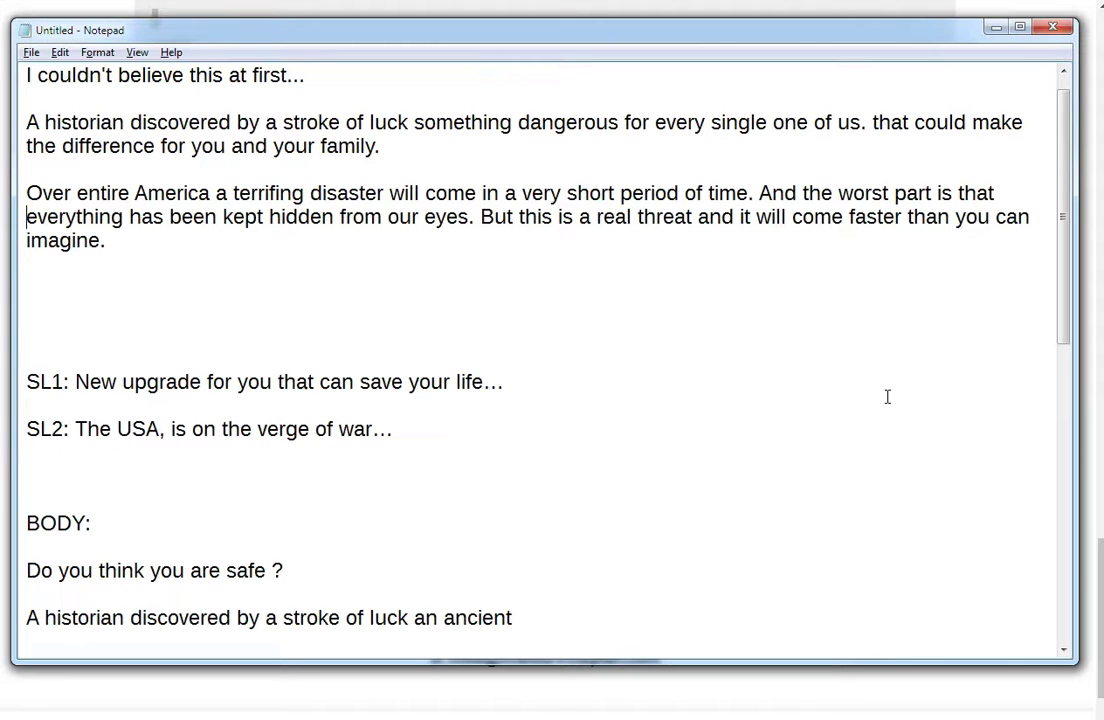
pyautogui.press('Down')
pyautogui.press('Down')
pyautogui.press('Delete')
pyautogui.press('Delete')
pyautogui.press('Delete')
pyautogui.press('Delete')
pyautogui.press('Delete')
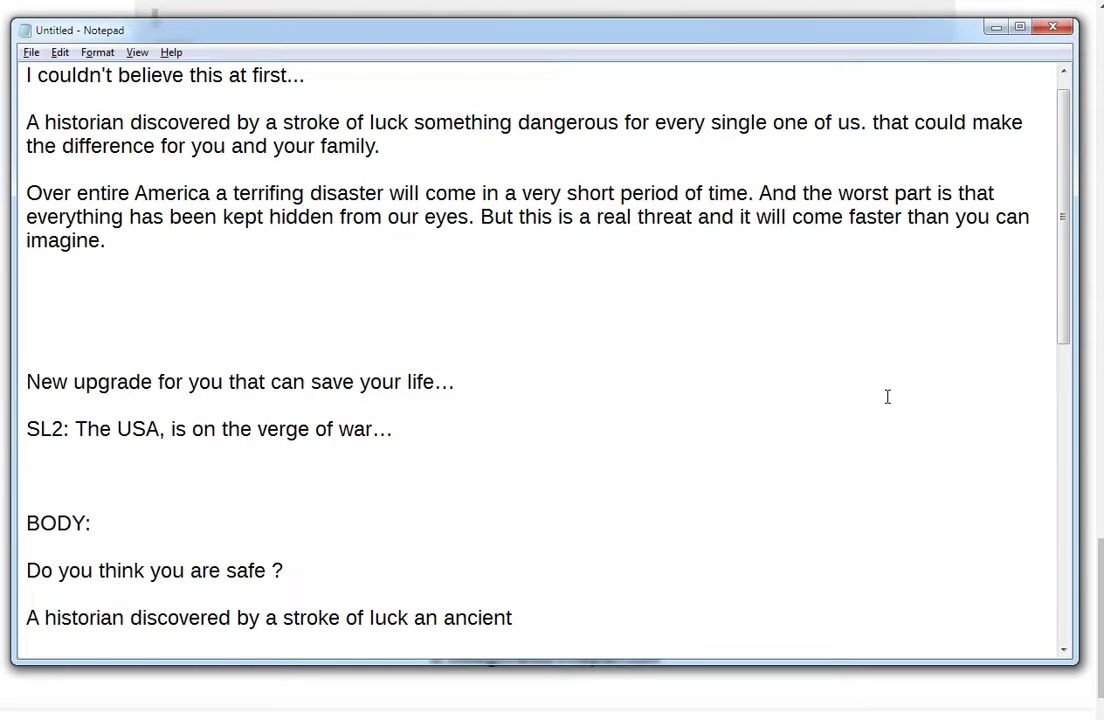
# Move "New upgrade for you that can save your life…" to its own line directly below "I couldn't believe this at first..."
pyautogui.hotkey('shift', 'End')
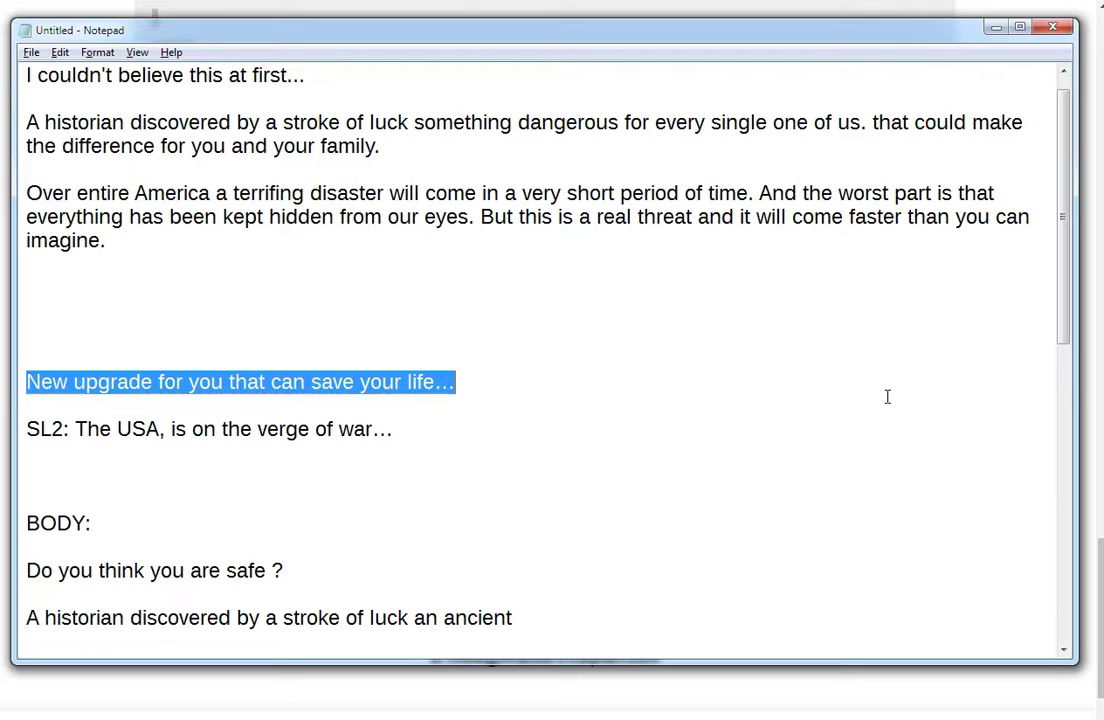
pyautogui.hotkey('ctrl', 'x')
pyautogui.press('Up')
pyautogui.press('Up')
pyautogui.press('Up')
pyautogui.press('Up')
pyautogui.press('Up')
pyautogui.press('Up')
pyautogui.press('Up')
pyautogui.press('Up')
pyautogui.press('Up')
pyautogui.press('Up')
pyautogui.press('Up')
pyautogui.press('Up')
pyautogui.press('Up')
pyautogui.press('Up')
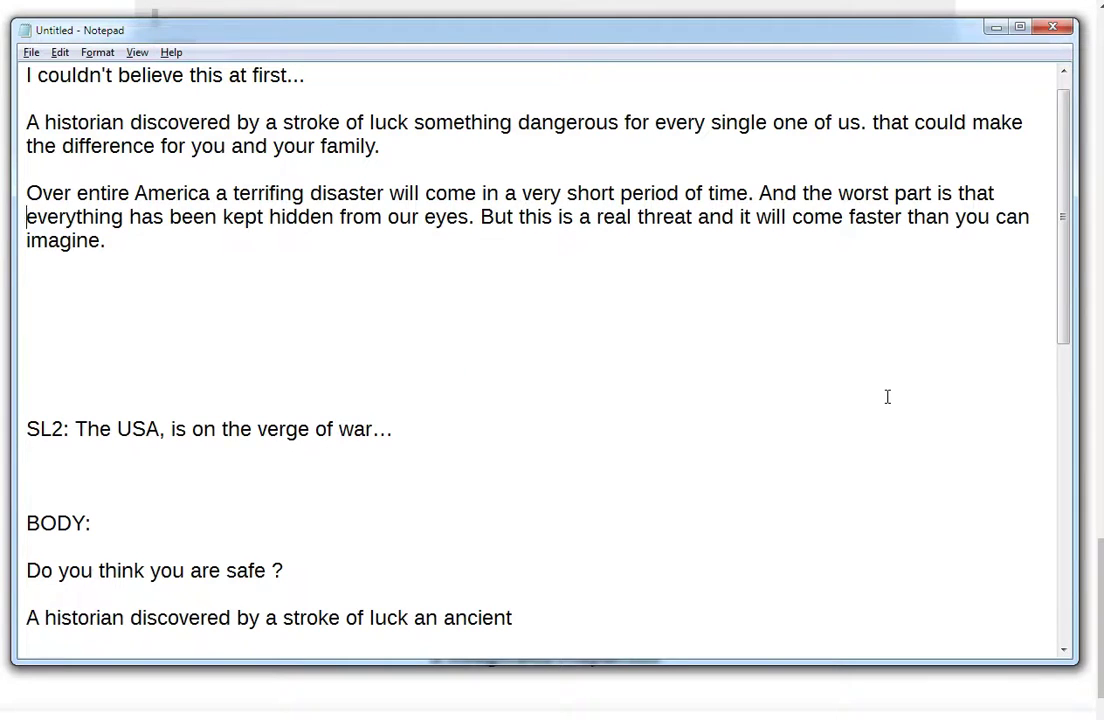
pyautogui.press('Down')
pyautogui.press('Down')
pyautogui.press('Return')
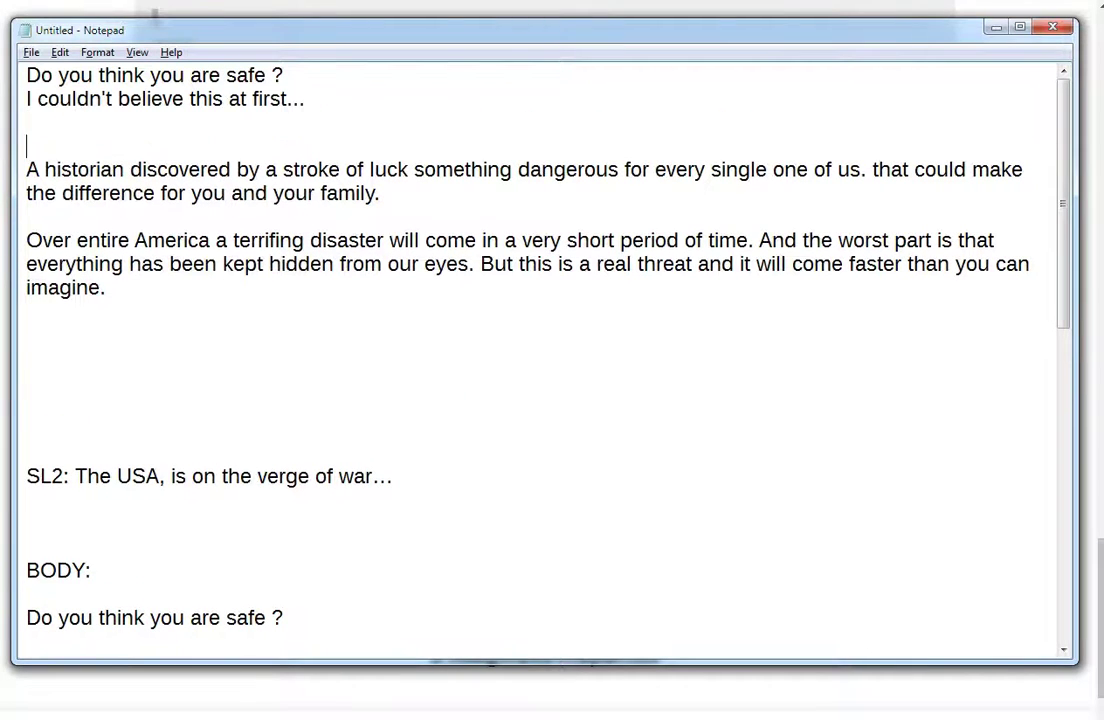
pyautogui.hotkey('ctrl', 'v')
# Remove the "SL2: " prefix from the "The USA, is on the verge of war…" line
pyautogui.press('Down')
pyautogui.press('Down')
pyautogui.press('Down')
pyautogui.press('Down')
pyautogui.press('Down')
pyautogui.press('Down')
pyautogui.press('Down')
pyautogui.press('Down')
pyautogui.press('Down')
pyautogui.press('Down')
pyautogui.press('Down')
pyautogui.press('Down')
pyautogui.press('Down')
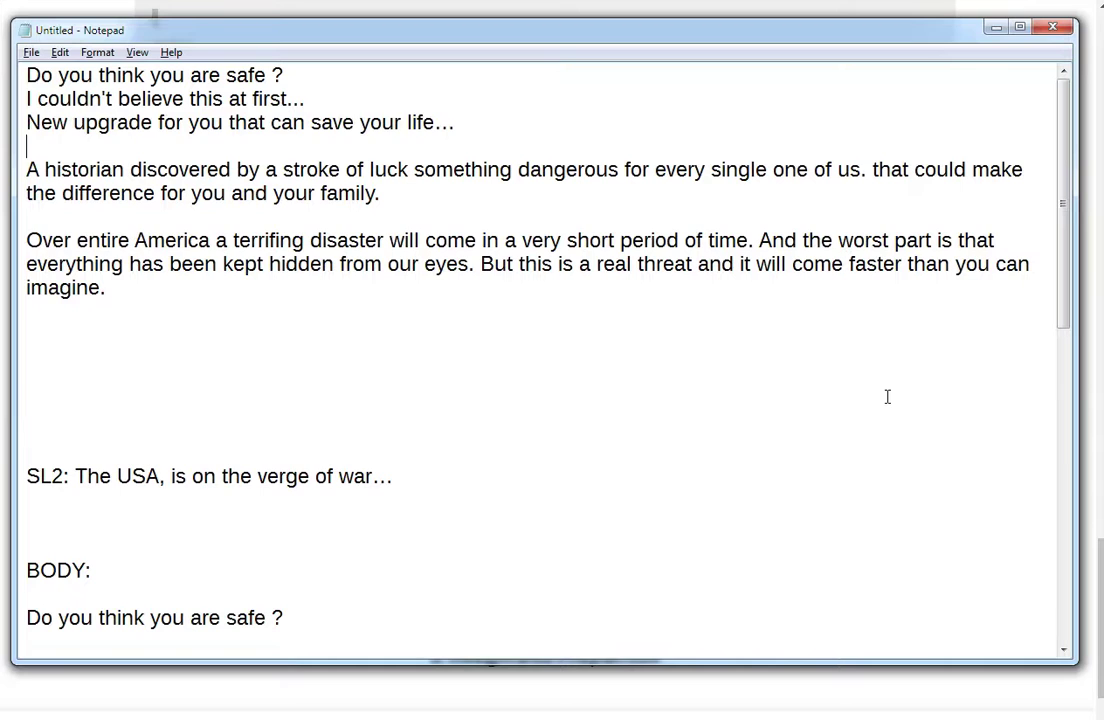
pyautogui.press('Down')
pyautogui.press('Delete')
pyautogui.press('Delete')
pyautogui.press('Delete')
pyautogui.press('Delete')
pyautogui.press('Delete')
# Cut the "The USA, is on the verge of war…" line out of the text
pyautogui.hotkey('shift', 'End')
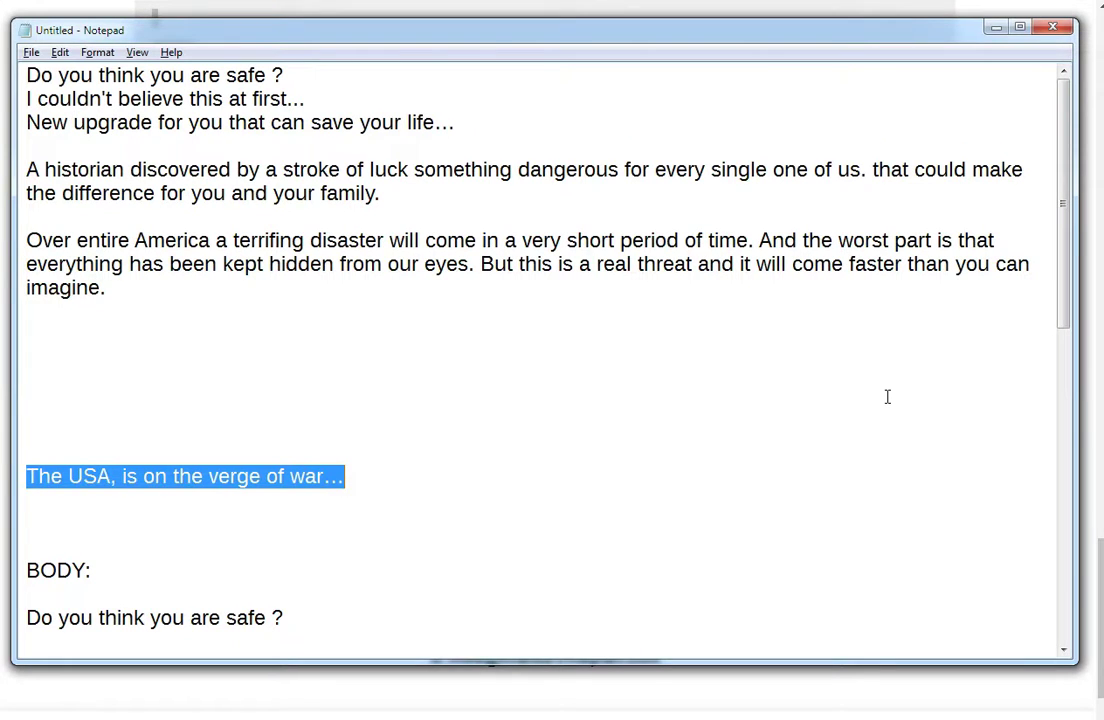
pyautogui.hotkey('ctrl', 'x')
pyautogui.press('Up')
pyautogui.press('Up')
pyautogui.press('Up')
pyautogui.press('Up')
pyautogui.press('Up')
pyautogui.press('Up')
pyautogui.press('Up')
pyautogui.press('Up')
pyautogui.press('Up')
pyautogui.press('Up')
pyautogui.press('Up')
pyautogui.press('Up')
pyautogui.press('Up')
pyautogui.press('Up')
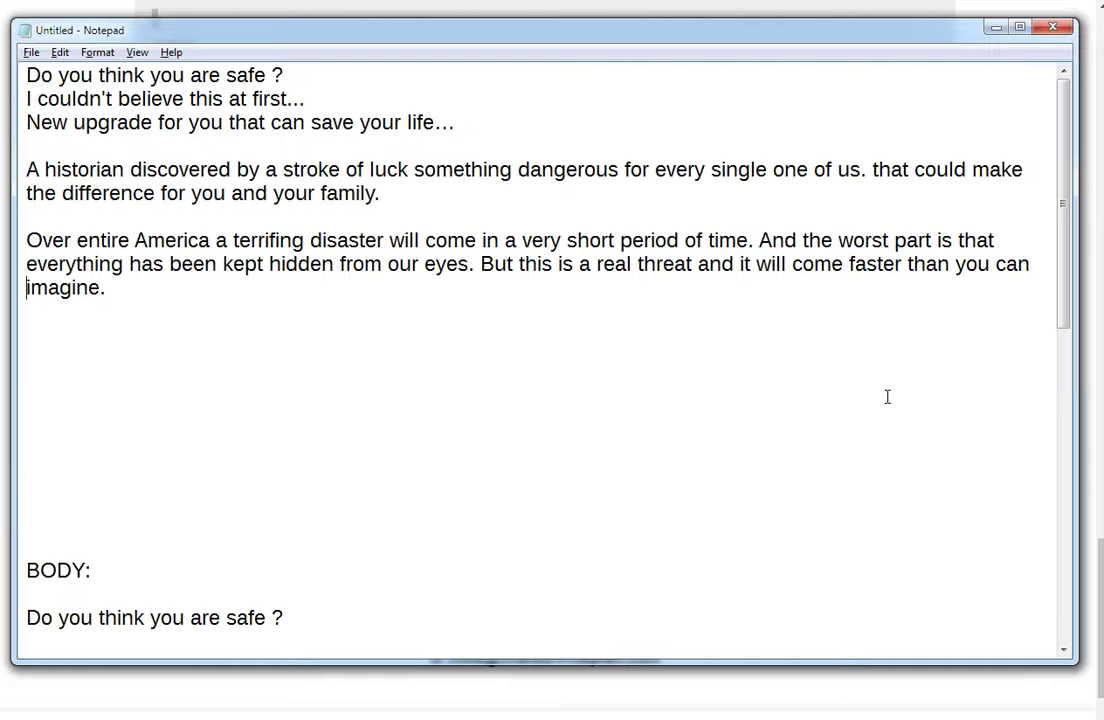
# Insert two extra blank lines between "New upgrade for you that can save your life…" and the "A historian discovered" paragraph
pyautogui.press('Return')
pyautogui.press('Return')
pyautogui.press('Up')
pyautogui.press('Up')
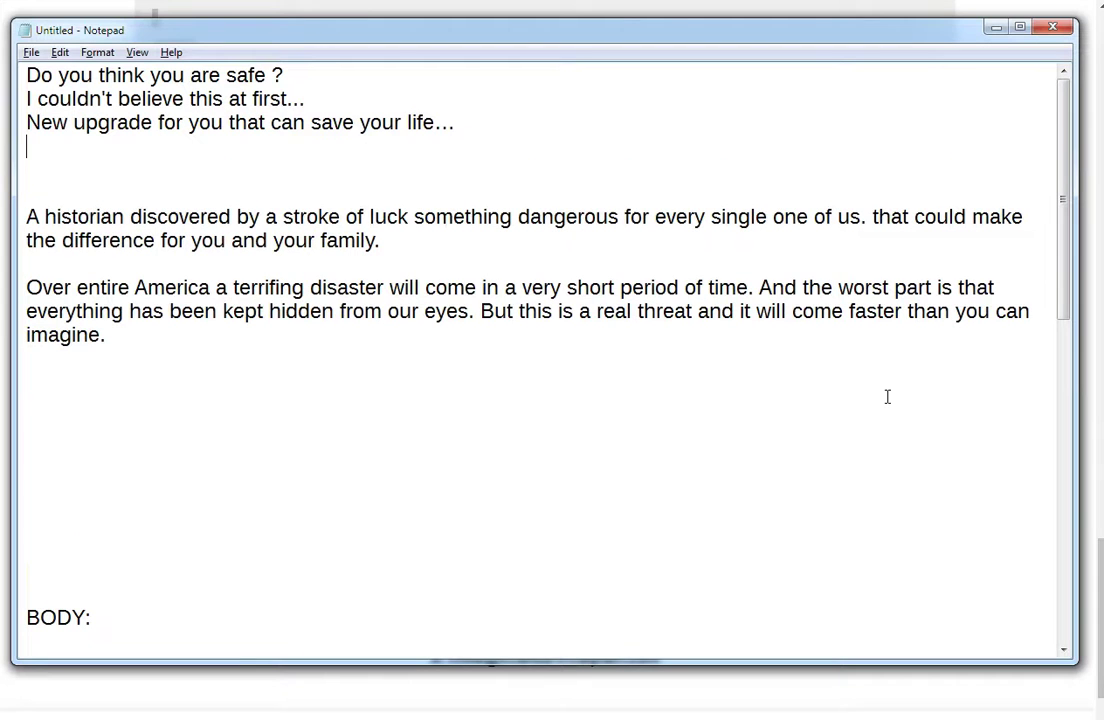
# Switch to the affiliate page in the browser, review the email swipes and affiliate link instructions, and return to Notepad
pyautogui.hotkey('alt', 'Tab')
pyautogui.scroll(3, 885, 402)
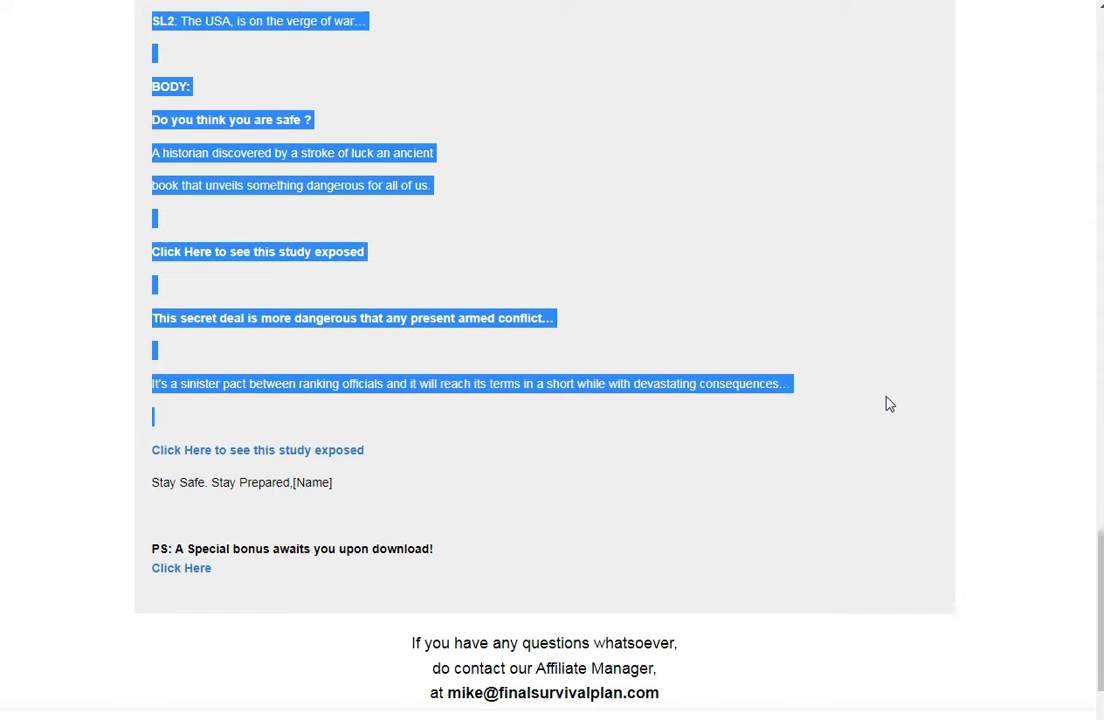
pyautogui.scroll(-3, 886, 400)
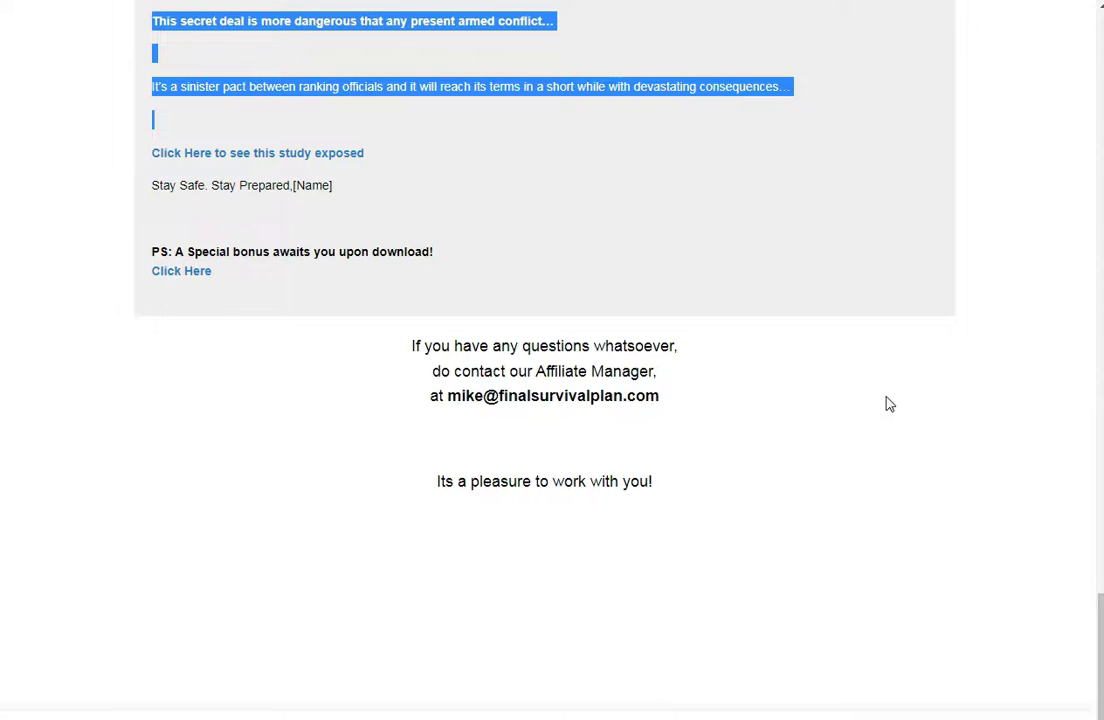
pyautogui.scroll(10, 889, 404)
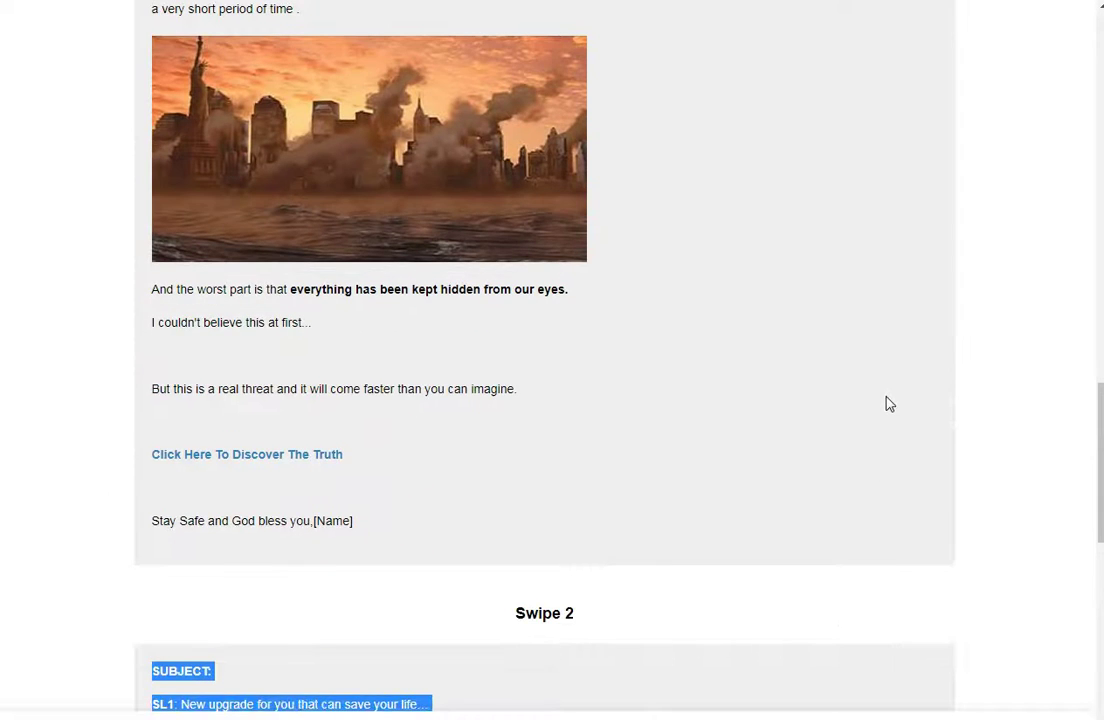
pyautogui.scroll(10, 889, 404)
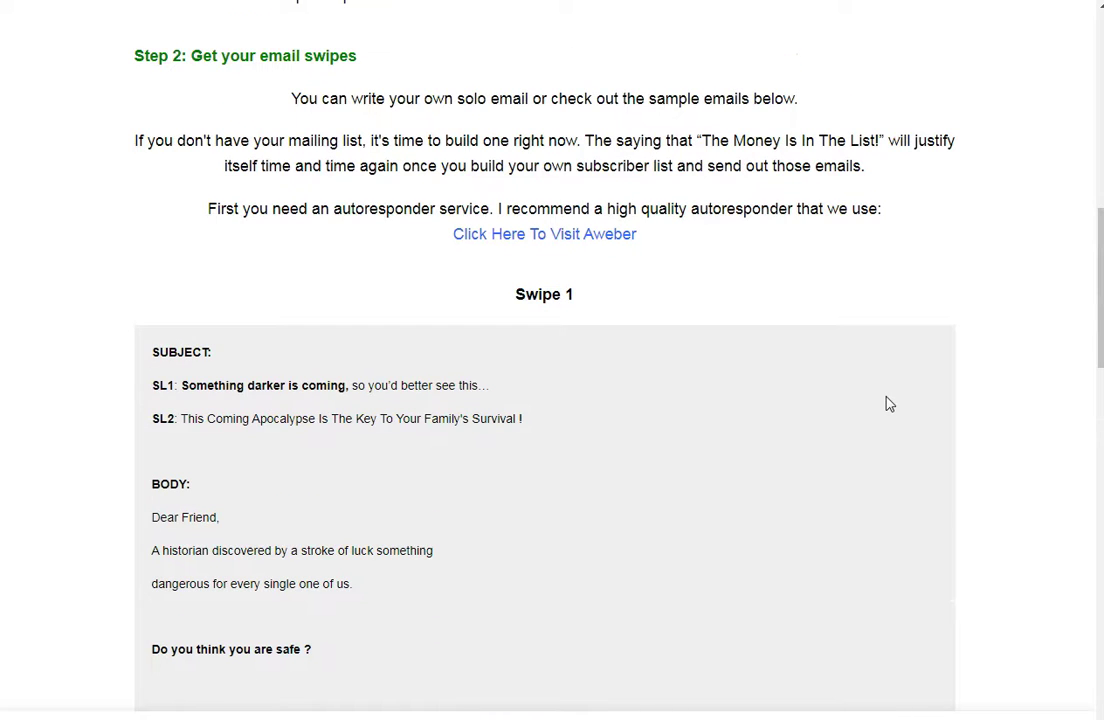
pyautogui.scroll(7, 889, 404)
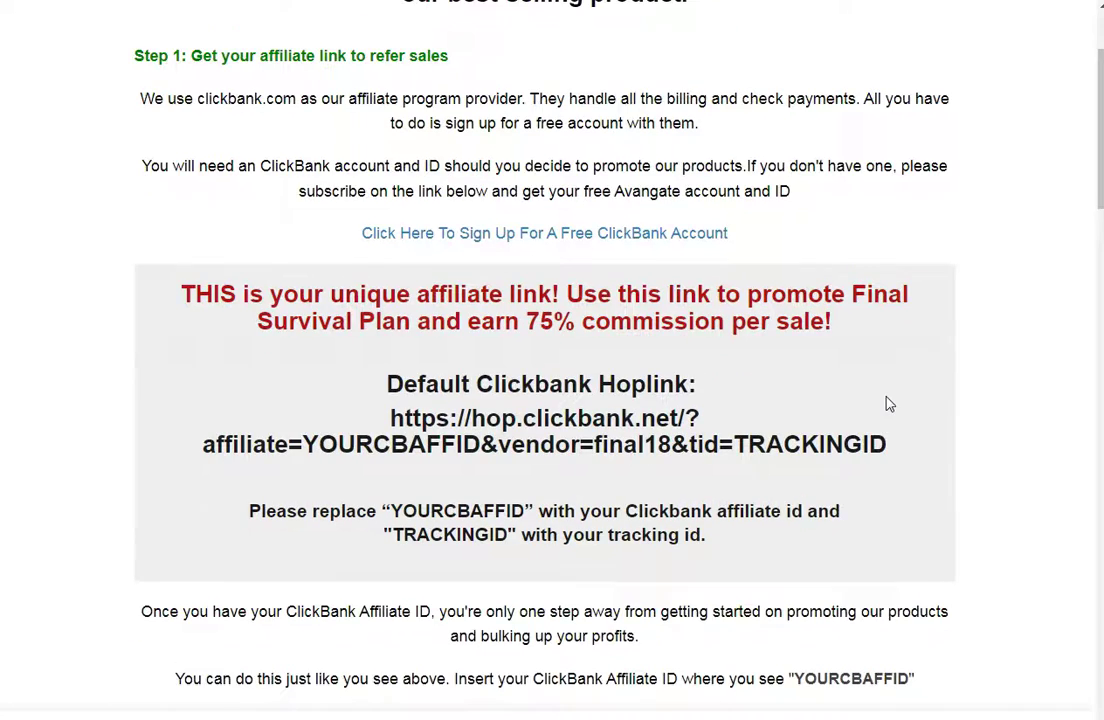
pyautogui.scroll(1, 889, 404)
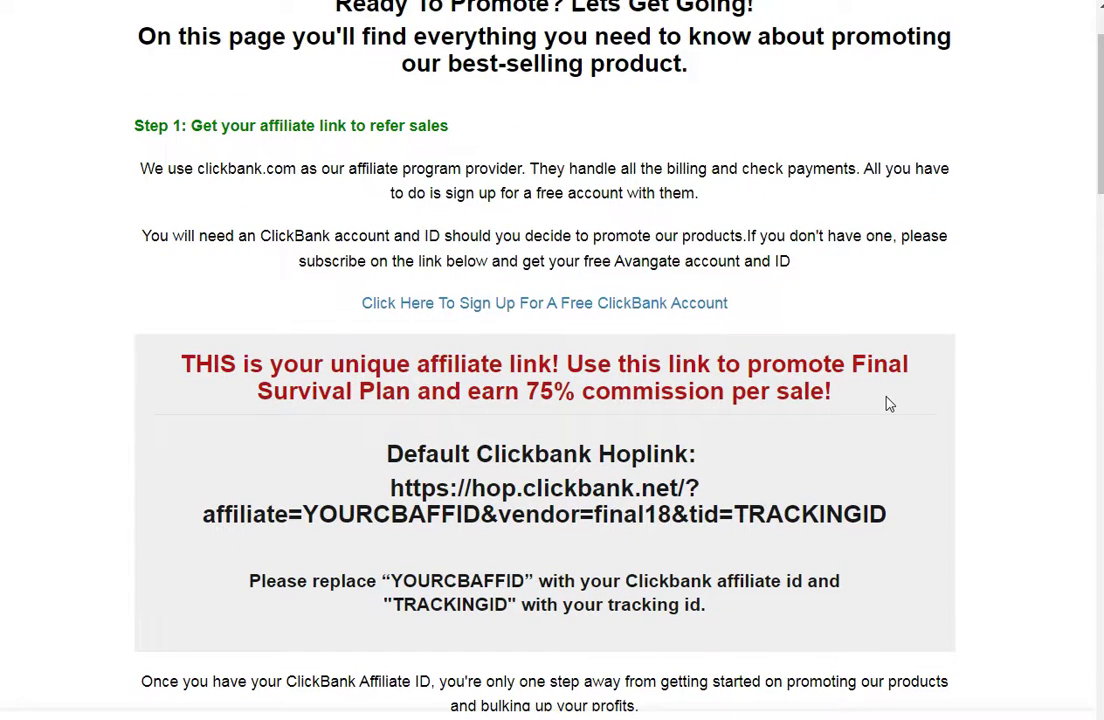
pyautogui.hotkey('alt', 'Tab')
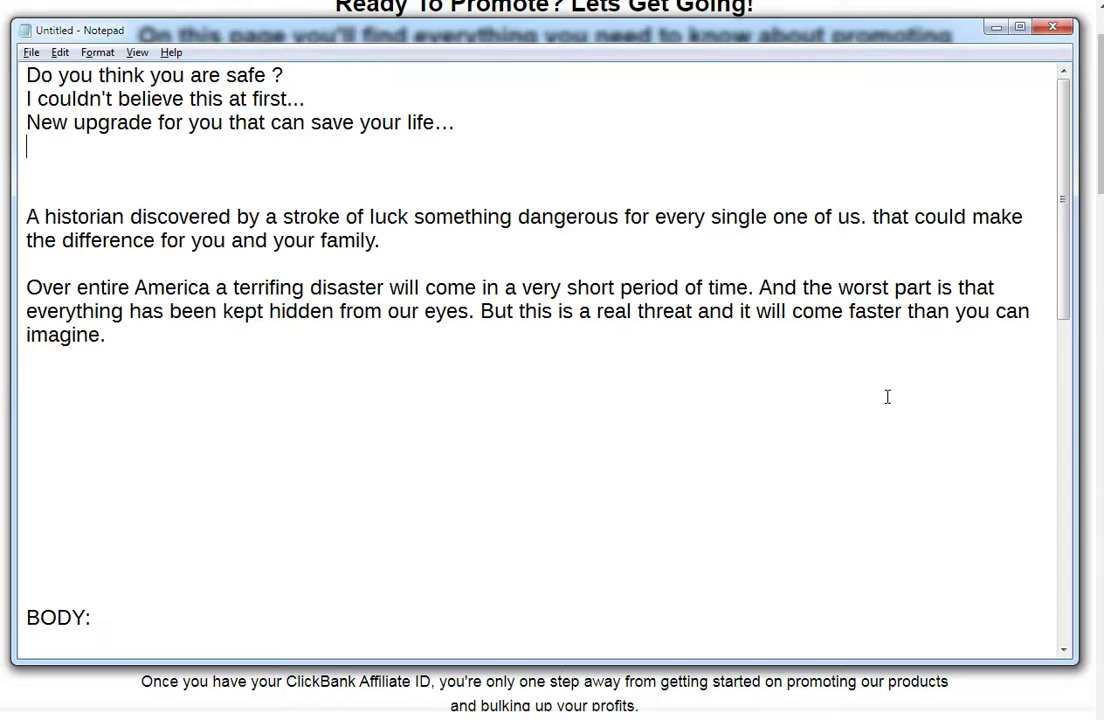
# Delete the two extra blank lines above the "A historian discovered" paragraph
pyautogui.press('Down')
pyautogui.press('Delete')
pyautogui.press('Delete')
pyautogui.press('Down')
pyautogui.press('Down')
pyautogui.press('Down')
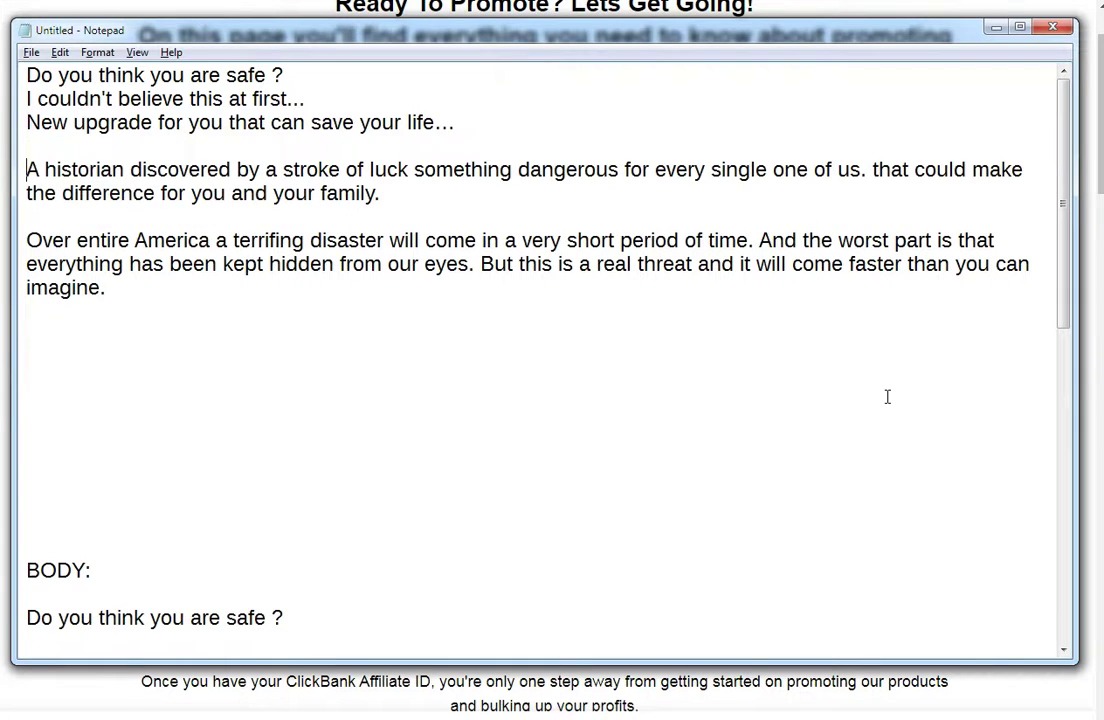
# Delete the extra blank lines between the "Over entire America" paragraph and the "BODY:" label
pyautogui.press('Down')
pyautogui.press('Down')
pyautogui.press('Down')
pyautogui.press('Down')
pyautogui.press('Down')
pyautogui.press('Delete')
pyautogui.press('Delete')
pyautogui.press('Delete')
pyautogui.press('Delete')
pyautogui.press('Delete')
pyautogui.press('Delete')
pyautogui.press('Delete')
pyautogui.press('Delete')
pyautogui.press('Delete')
pyautogui.press('Delete')
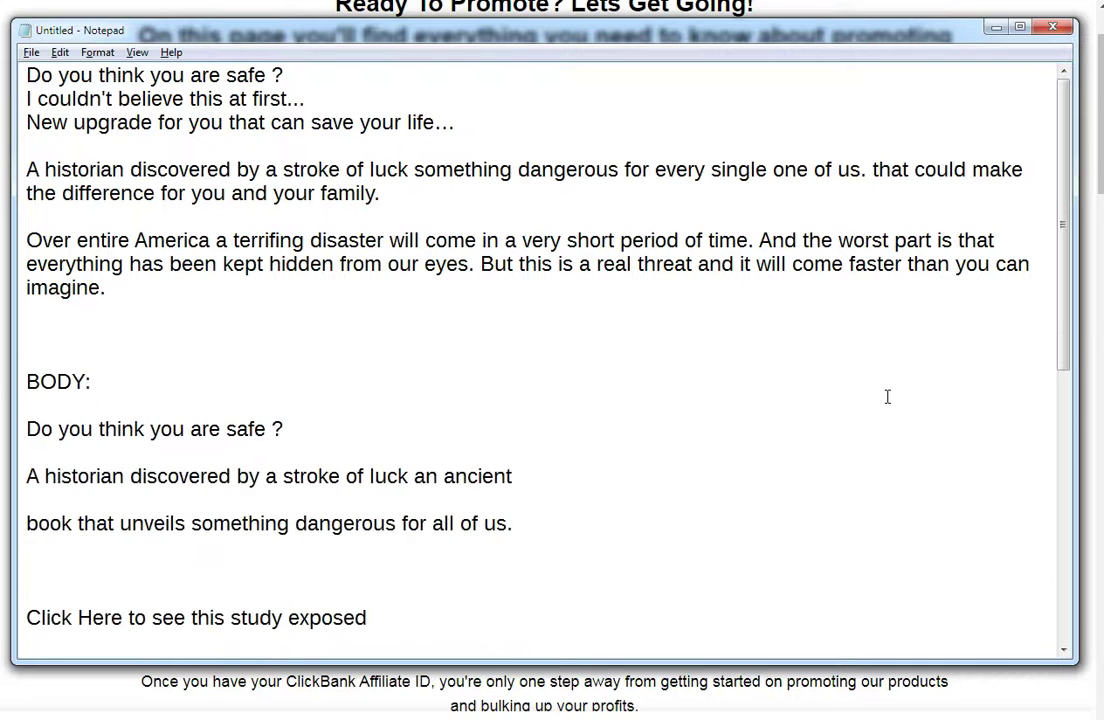
# Delete the "BODY:" label and the repeated "Do you think you are safe ?" line below it, along with leftover blank lines
pyautogui.hotkey('shift', 'End')
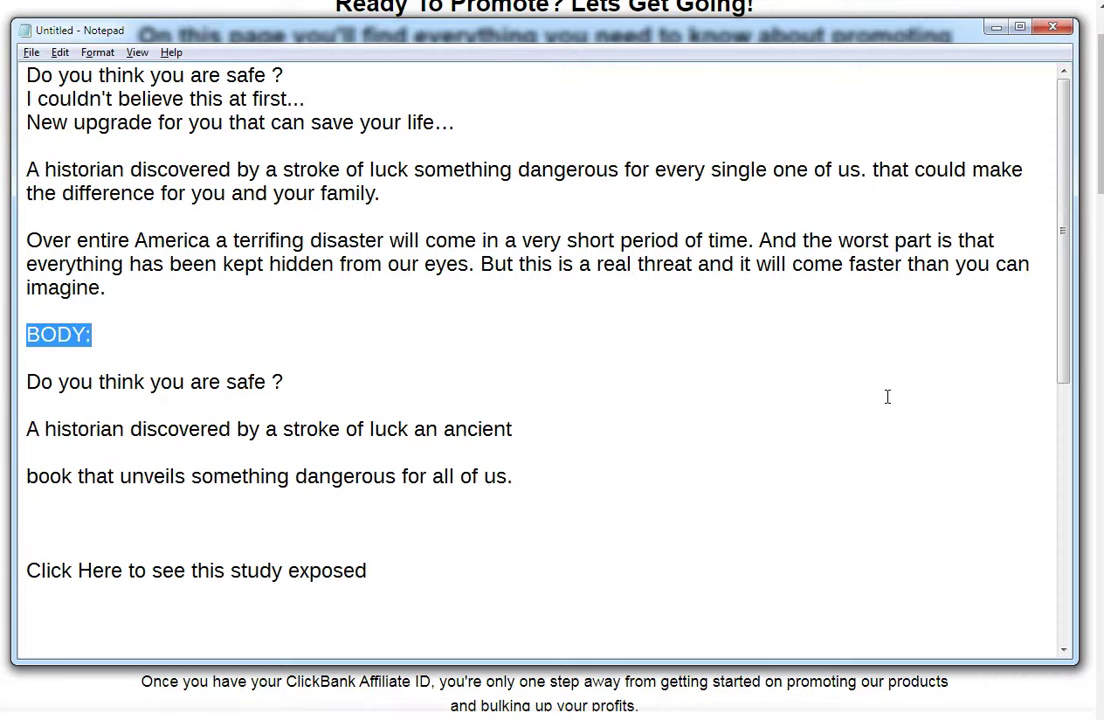
pyautogui.press('Delete')
pyautogui.press('Down')
pyautogui.press('Down')
pyautogui.hotkey('shift', 'End')
pyautogui.press('Delete')
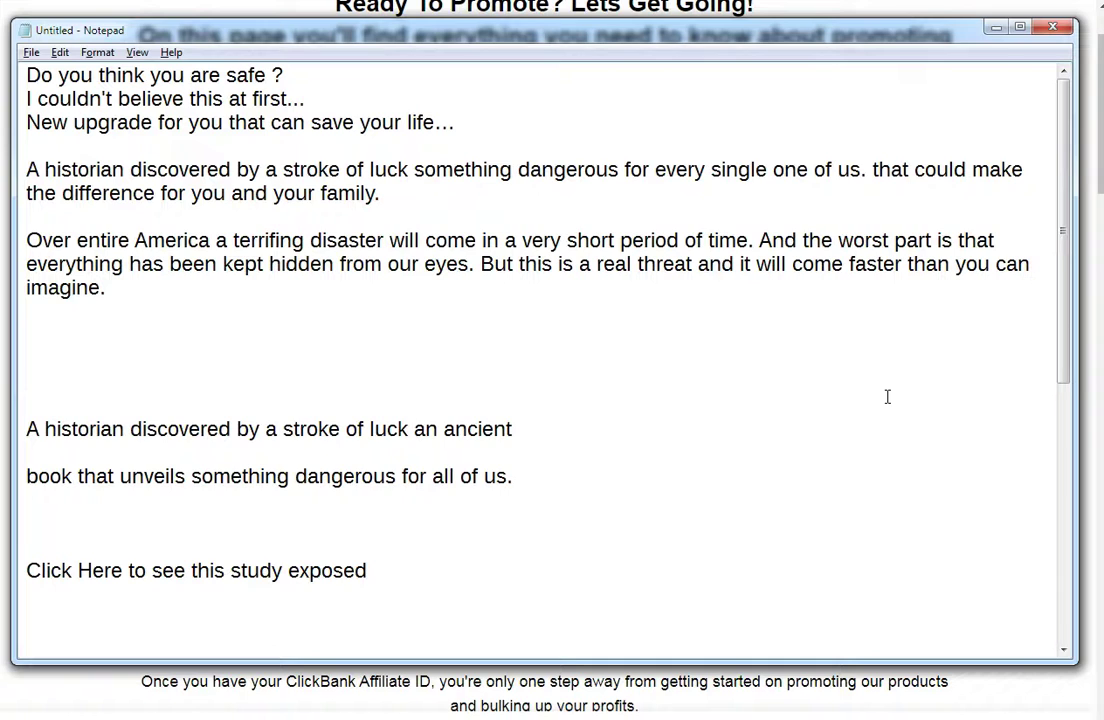
pyautogui.press('Delete')
pyautogui.press('Delete')
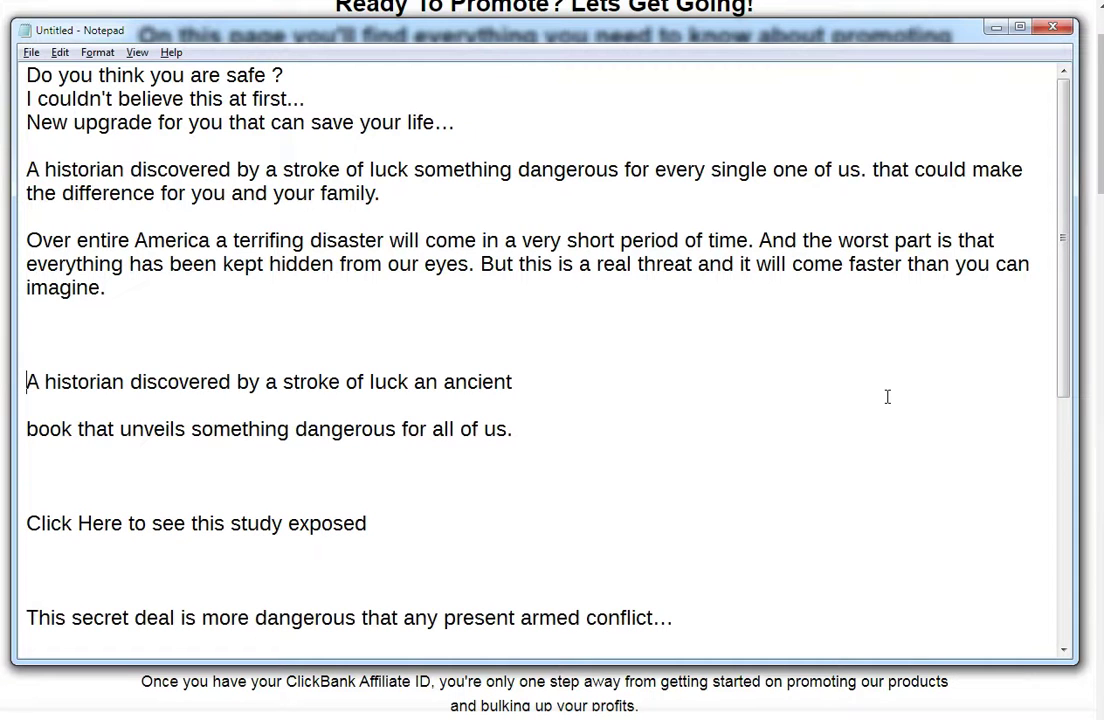
# Join "book that unveils something dangerous for all of us." onto the "an ancient" line and delete the blank lines below it
pyautogui.press('Down')
pyautogui.press('Down')
pyautogui.press('Up')
pyautogui.press('Up')
pyautogui.press('Down')
pyautogui.press('Down')
pyautogui.press('BackSpace')
pyautogui.press('BackSpace')
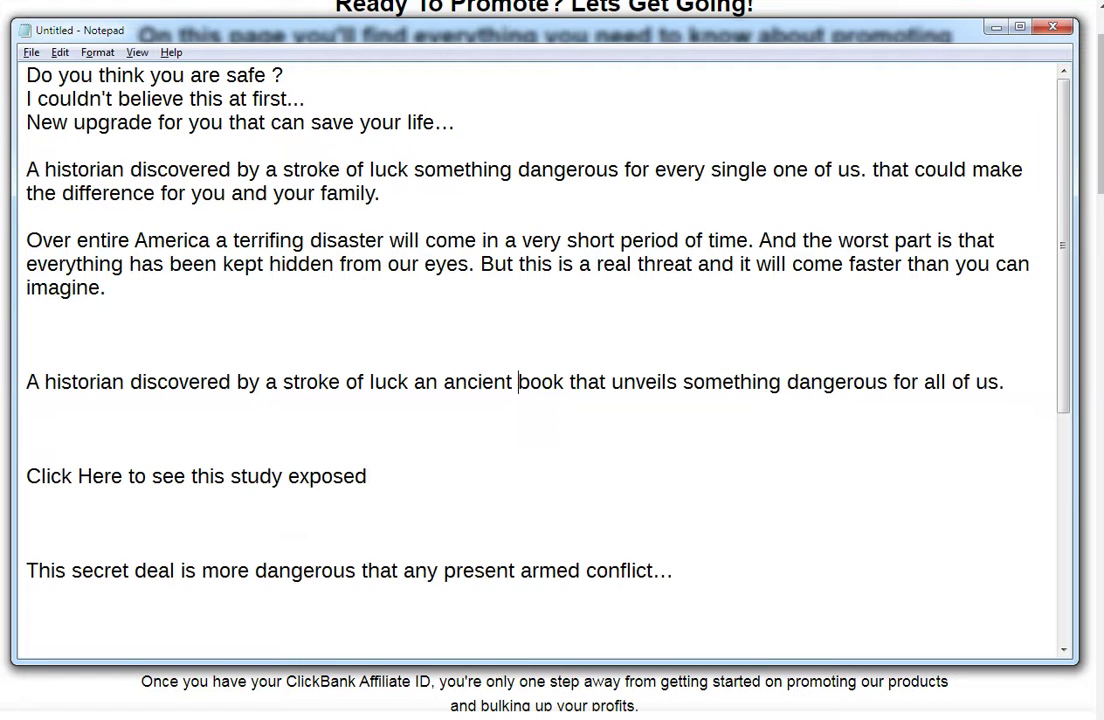
pyautogui.press('Delete')
pyautogui.press('Delete')
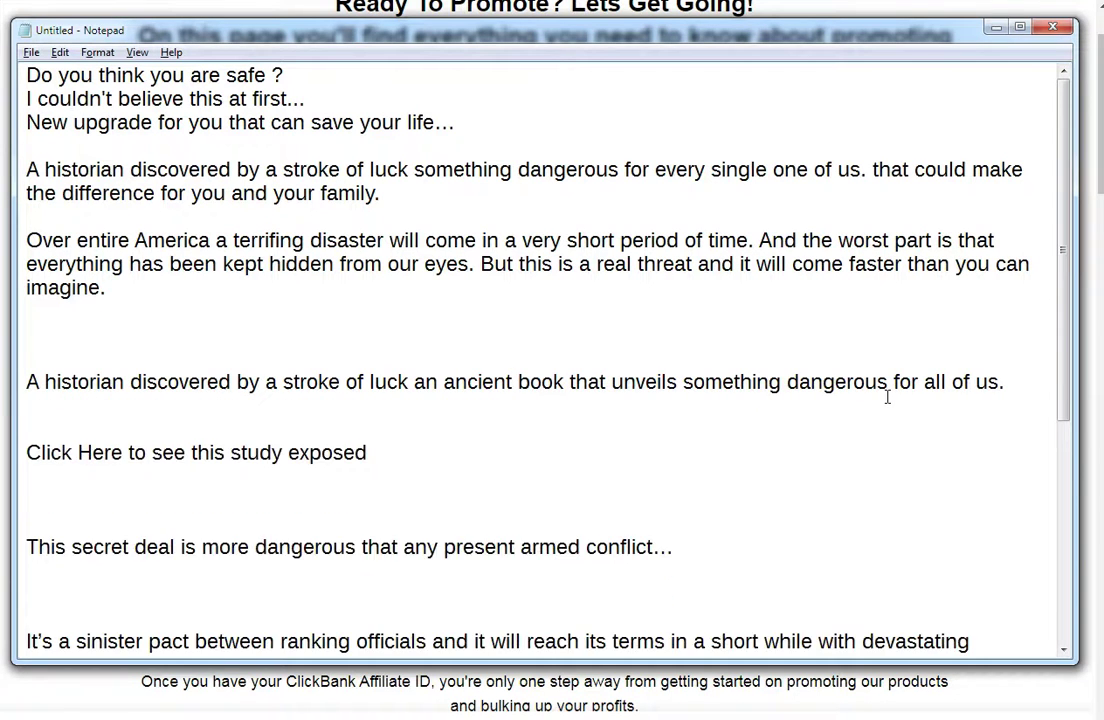
pyautogui.press('Delete')
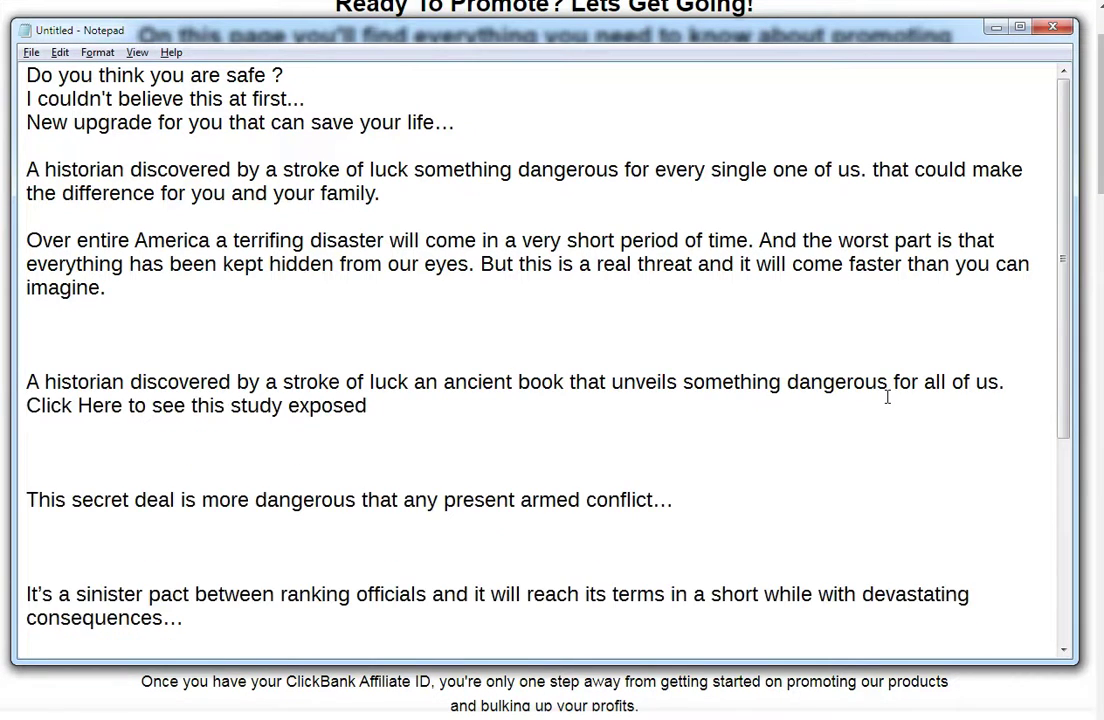
# Copy and remove "Click Here to see this study exposed", then close the gap above "This secret deal is more dangerous"
pyautogui.hotkey('shift', 'End')
pyautogui.hotkey('ctrl', 'c')
pyautogui.press('Delete')
pyautogui.press('Delete')
pyautogui.press('Delete')
pyautogui.press('Delete')
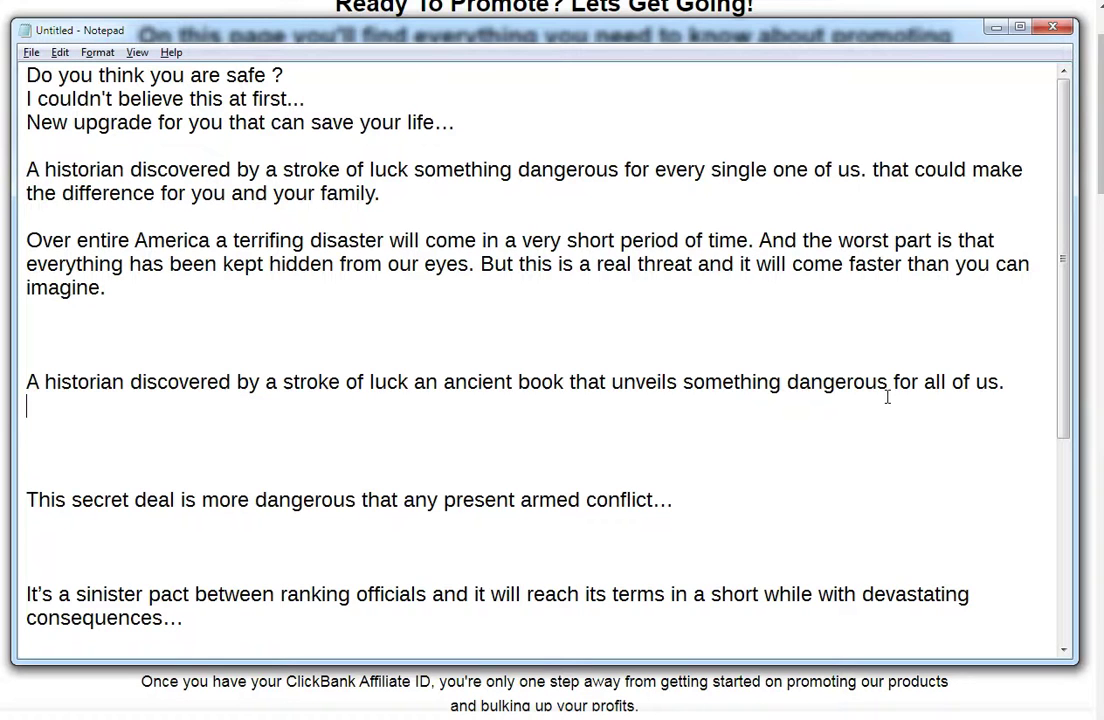
pyautogui.press('Delete')
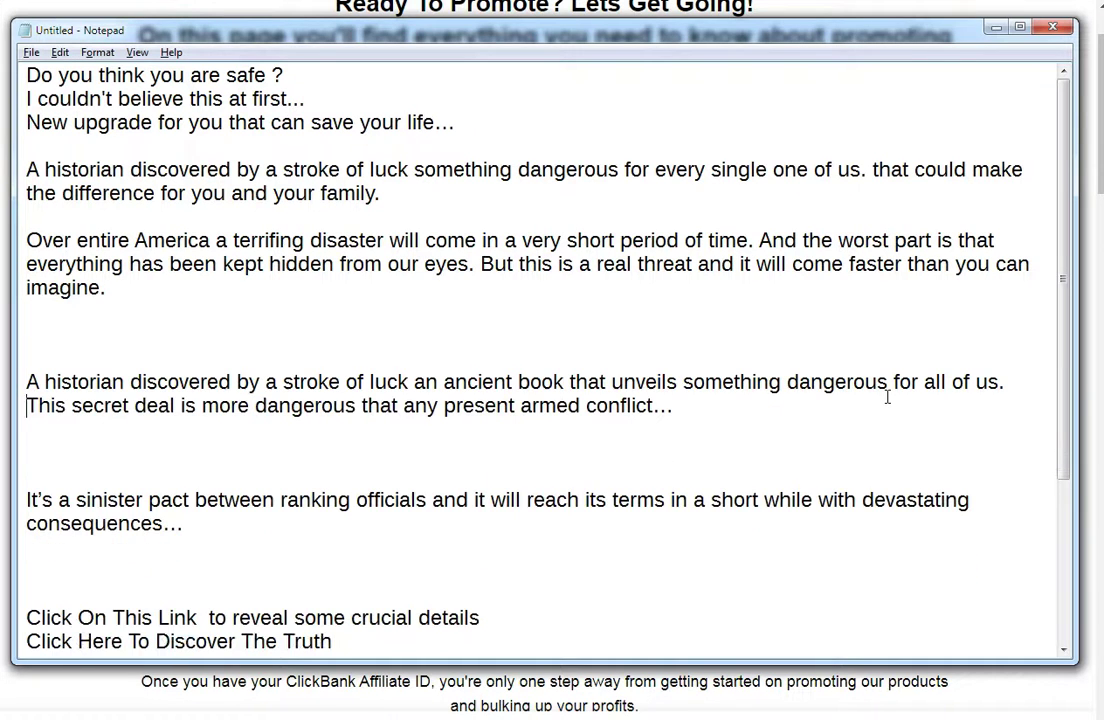
# Delete the blank lines between "This secret deal is more dangerous" and "It's a sinister pact between ranking officials"
pyautogui.press('Down')
pyautogui.press('Delete')
pyautogui.press('Delete')
pyautogui.press('Delete')
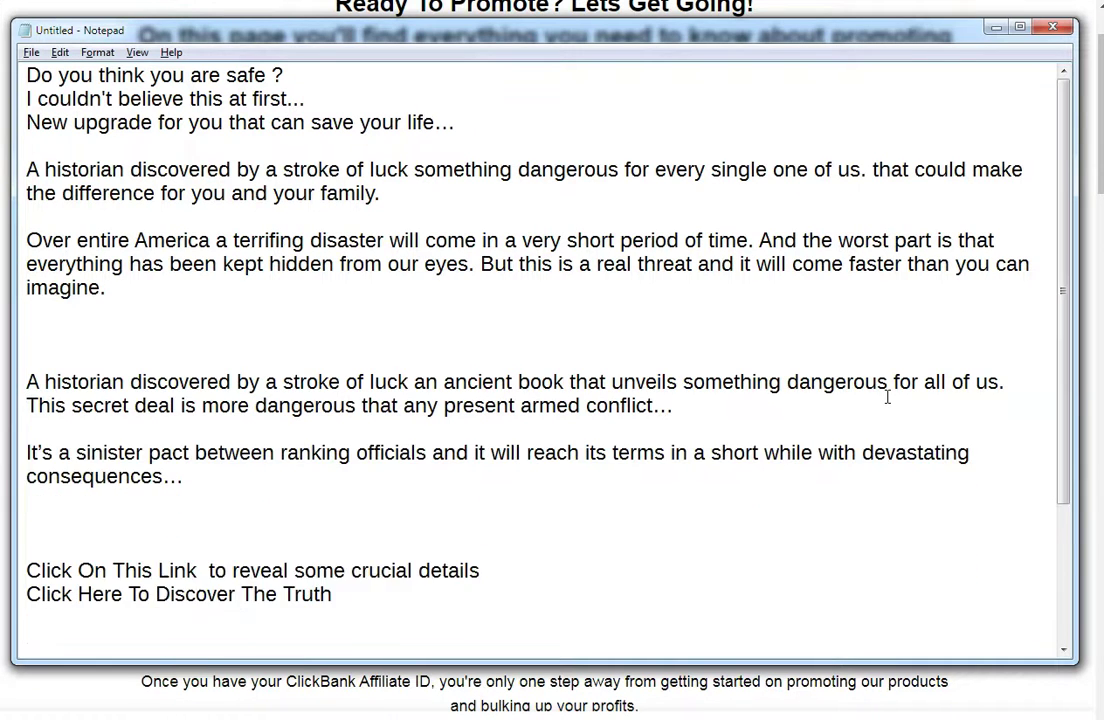
# Paste "Click Here to see this study exposed" on the line below "Click Here To Discover The Truth"
pyautogui.press('Down')
pyautogui.press('Down')
pyautogui.press('Down')
pyautogui.press('Down')
pyautogui.press('Down')
pyautogui.press('Down')
pyautogui.press('Down')
pyautogui.press('Down')
pyautogui.press('Down')
pyautogui.press('Down')
pyautogui.press('Down')
pyautogui.press('Down')
pyautogui.press('Down')
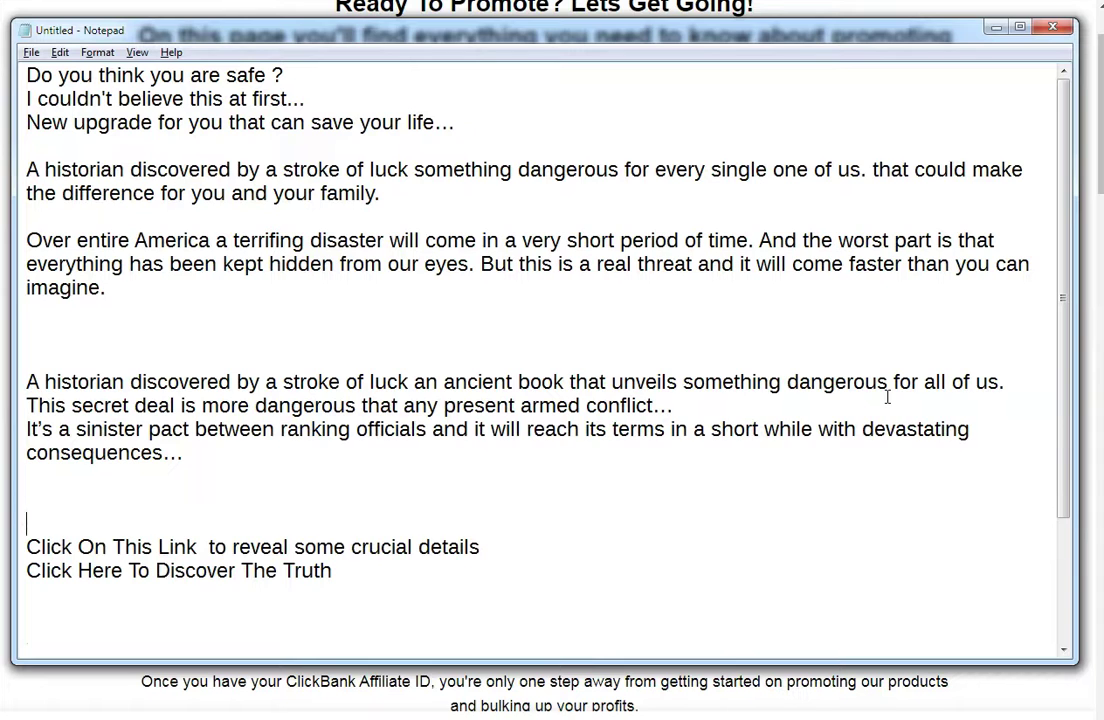
pyautogui.press('Down')
pyautogui.press('Down')
pyautogui.press('Down')
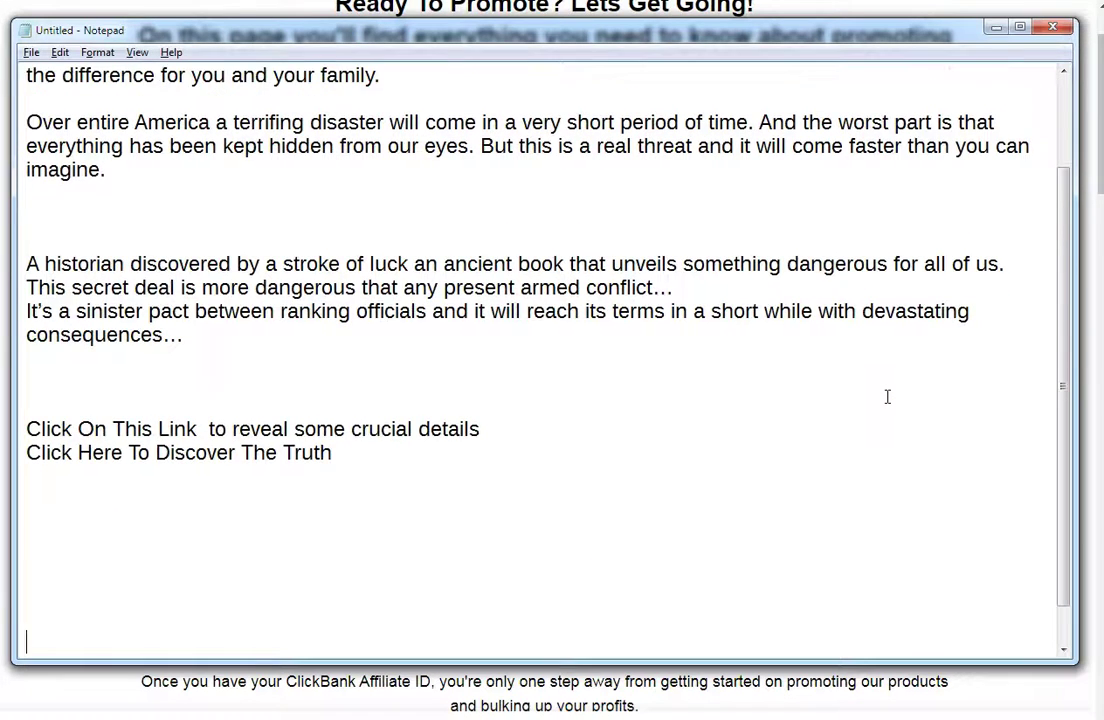
pyautogui.press('Up')
pyautogui.press('Up')
pyautogui.press('Up')
pyautogui.press('Up')
pyautogui.press('Up')
pyautogui.press('Up')
pyautogui.press('Up')
pyautogui.press('Up')
pyautogui.press('Up')
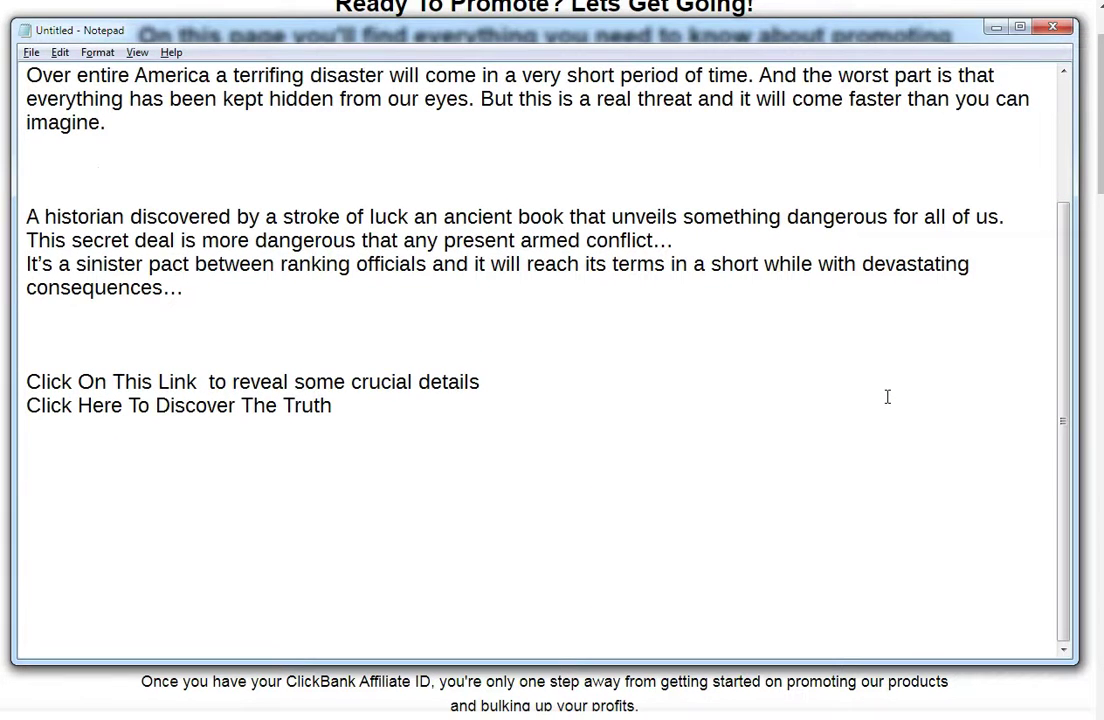
pyautogui.hotkey('ctrl', 'v')
# Delete one blank line above the "A historian discovered by a stroke of luck an ancient book" paragraph
pyautogui.press('Up')
pyautogui.press('Up')
pyautogui.press('Up')
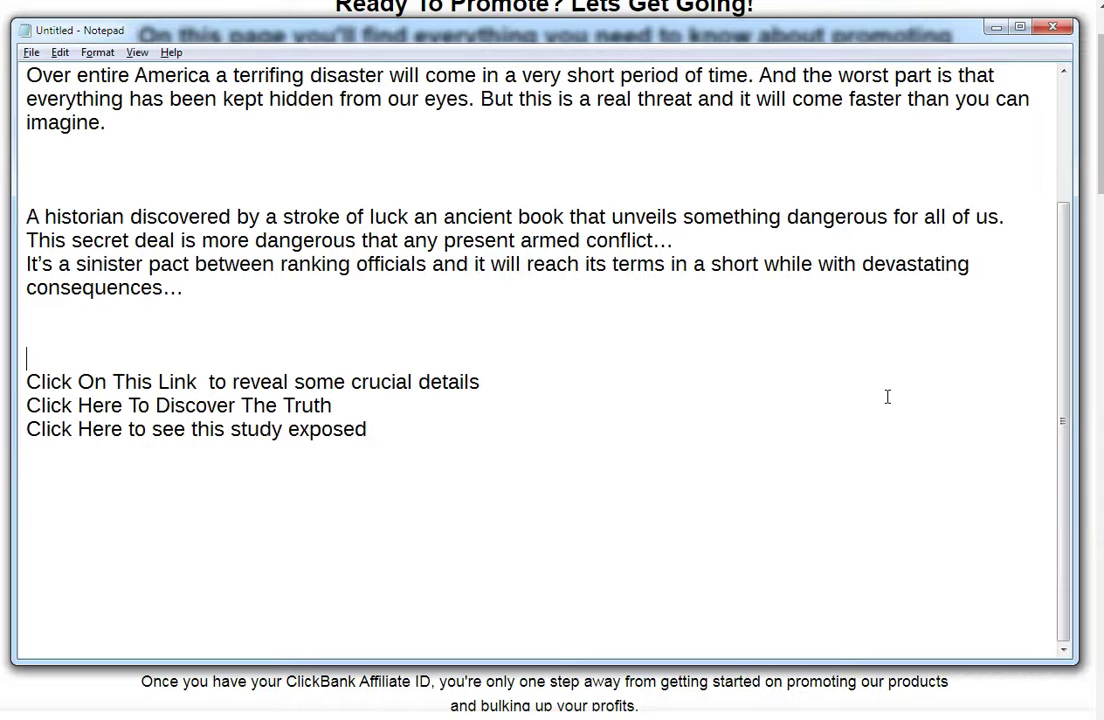
pyautogui.press('Up')
pyautogui.press('Up')
pyautogui.press('Up')
pyautogui.press('Up')
pyautogui.press('Up')
pyautogui.press('Up')
pyautogui.press('Up')
pyautogui.press('Up')
pyautogui.press('BackSpace')
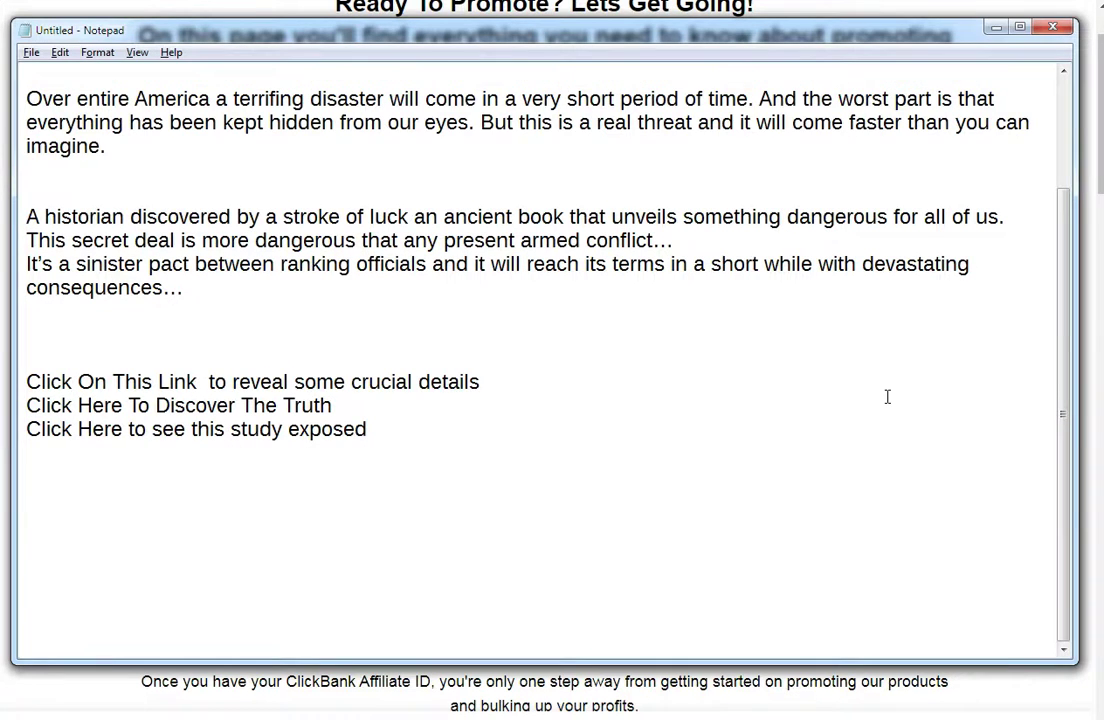
# Join the "It's a sinister pact" sentence onto the end of the "This secret deal is more dangerous" line
pyautogui.press('Up')
pyautogui.press('Up')
pyautogui.press('Up')
pyautogui.press('Up')
pyautogui.press('Up')
pyautogui.press('Up')
pyautogui.press('Up')
pyautogui.press('Up')
pyautogui.press('Down')
pyautogui.press('Down')
pyautogui.press('Down')
pyautogui.press('Down')
pyautogui.press('Down')
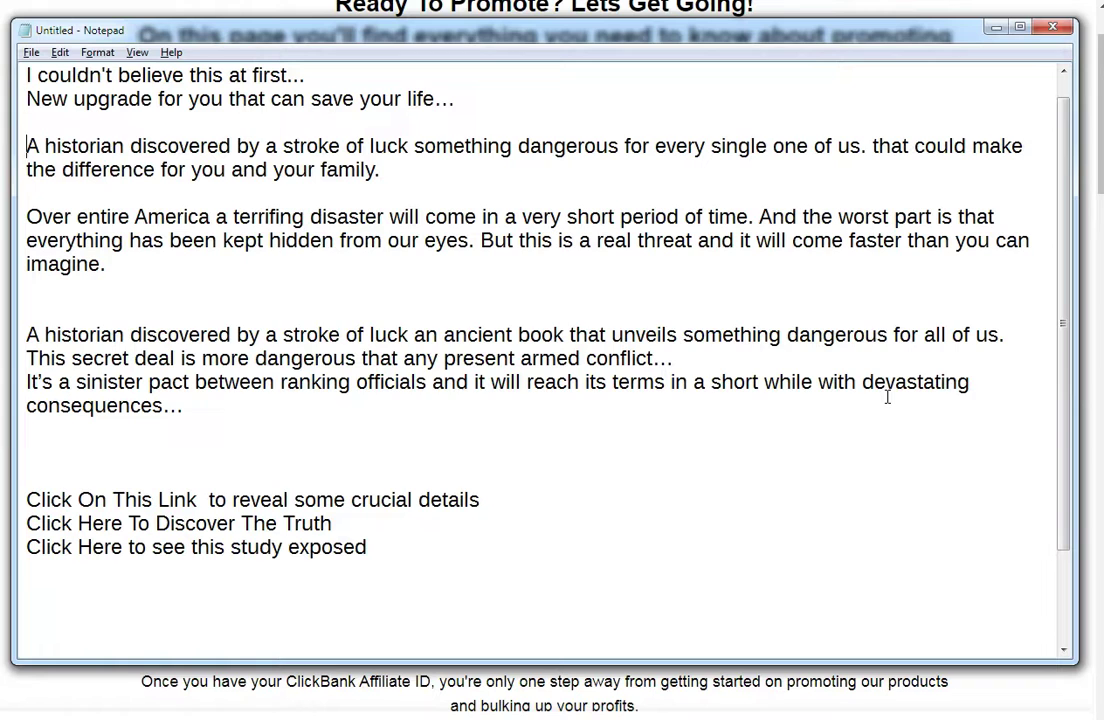
pyautogui.press('Down')
pyautogui.press('Down')
pyautogui.press('Down')
pyautogui.press('Down')
pyautogui.press('Down')
pyautogui.press('Down')
pyautogui.press('Down')
pyautogui.press('Down')
pyautogui.press('BackSpace')
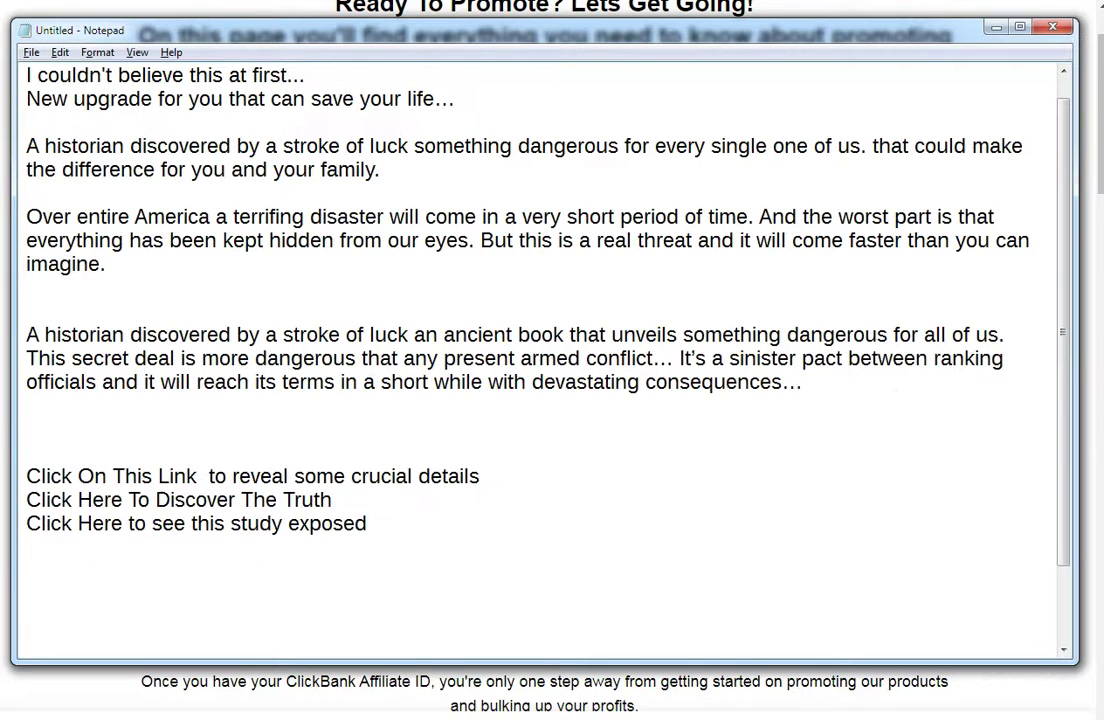
# Remove the remaining extra blank line between "imagine." and the "ancient book" paragraph, leaving a single line gap
pyautogui.press('Up')
pyautogui.press('Up')
pyautogui.press('Up')
pyautogui.press('BackSpace')
# Delete the text "I couldn't believe this at first…" below the opening question
pyautogui.press('Up')
pyautogui.press('Up')
pyautogui.press('Up')
pyautogui.press('Up')
pyautogui.press('Up')
pyautogui.press('Up')
pyautogui.press('Up')
pyautogui.press('Up')
pyautogui.press('Up')
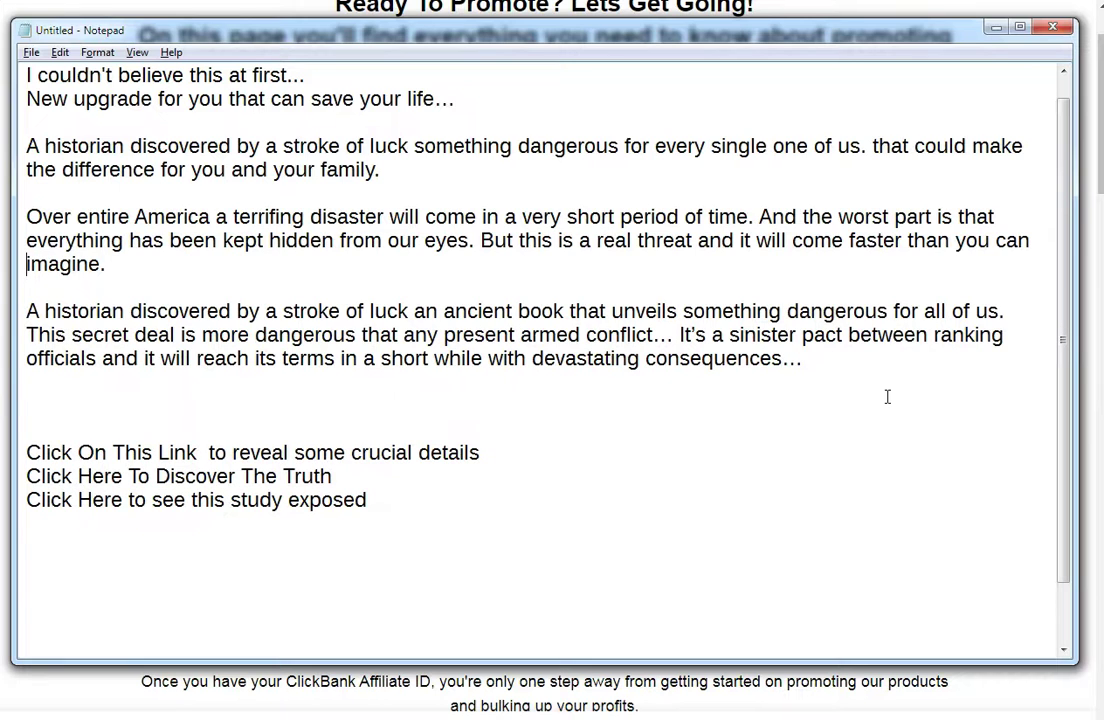
pyautogui.write('Do you think you are safe ?')
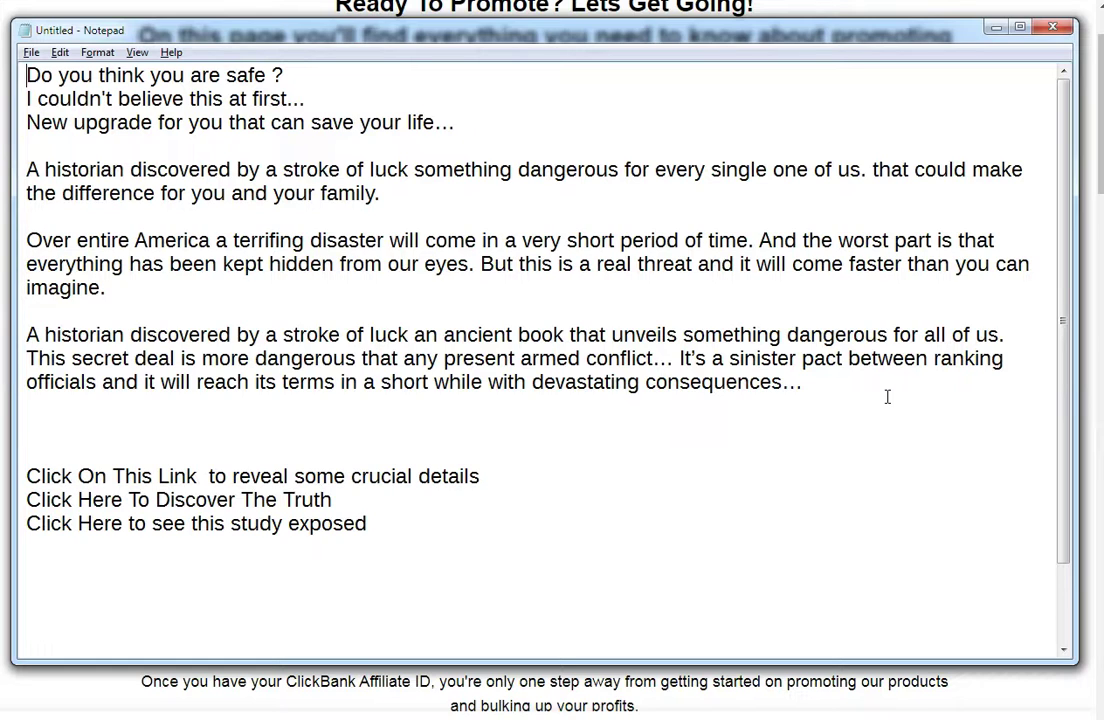
pyautogui.press('Down')
pyautogui.press('Down')
pyautogui.press('Down')
pyautogui.press('Down')
pyautogui.press('Up')
pyautogui.press('Up')
pyautogui.press('Up')
pyautogui.press('Up')
pyautogui.hotkey('shift', 'End')
pyautogui.press('Delete')
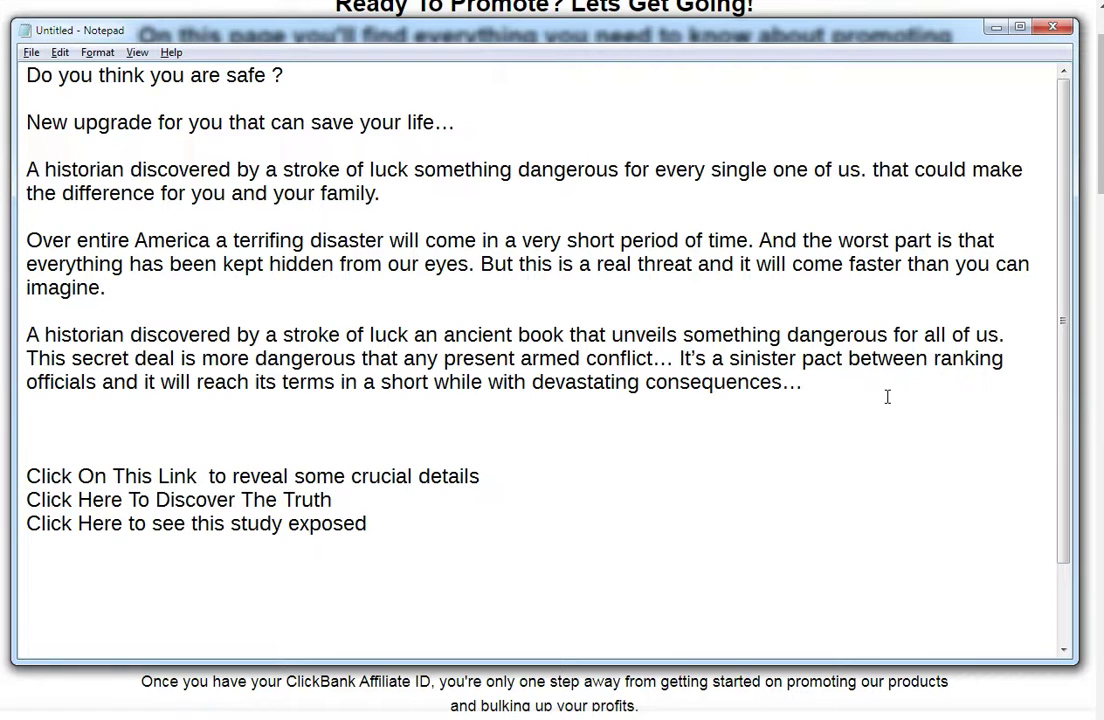
# Copy the whole combined text, from "Do you think you are safe ?" through "Click Here to see this study exposed"
pyautogui.hotkey('shift', 'Down')
pyautogui.hotkey('shift', 'Down')
pyautogui.hotkey('shift', 'Down')
pyautogui.hotkey('shift', 'Down')
pyautogui.hotkey('shift', 'Down')
pyautogui.hotkey('shift', 'Down')
pyautogui.hotkey('shift', 'Down')
pyautogui.hotkey('shift', 'Down')
pyautogui.hotkey('shift', 'Down')
pyautogui.hotkey('shift', 'Down')
pyautogui.hotkey('shift', 'Down')
pyautogui.hotkey('shift', 'Down')
pyautogui.hotkey('shift', 'Down')
pyautogui.hotkey('shift', 'Down')
pyautogui.hotkey('shift', 'Down')
pyautogui.hotkey('shift', 'Down')
pyautogui.hotkey('shift', 'Down')
pyautogui.hotkey('shift', 'Down')
pyautogui.hotkey('shift', 'Down')
pyautogui.hotkey('shift', 'Down')
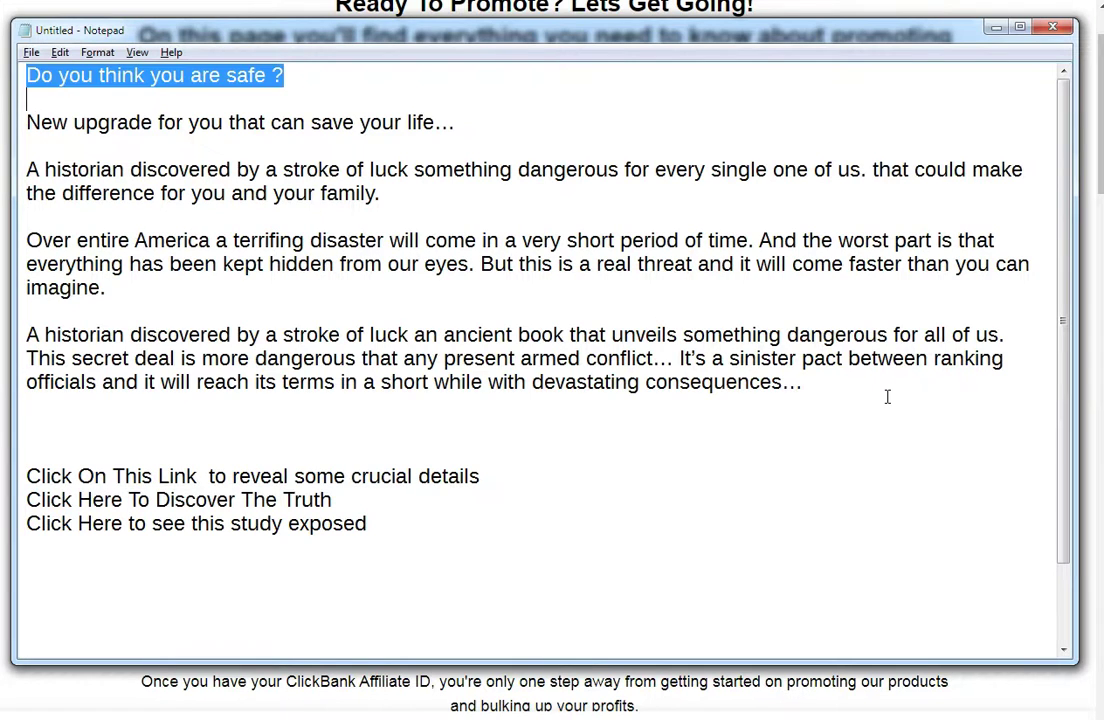
pyautogui.hotkey('shift', 'Left')
pyautogui.hotkey('shift', 'Left')
pyautogui.hotkey('shift', 'Right')
pyautogui.hotkey('ctrl', 'c')
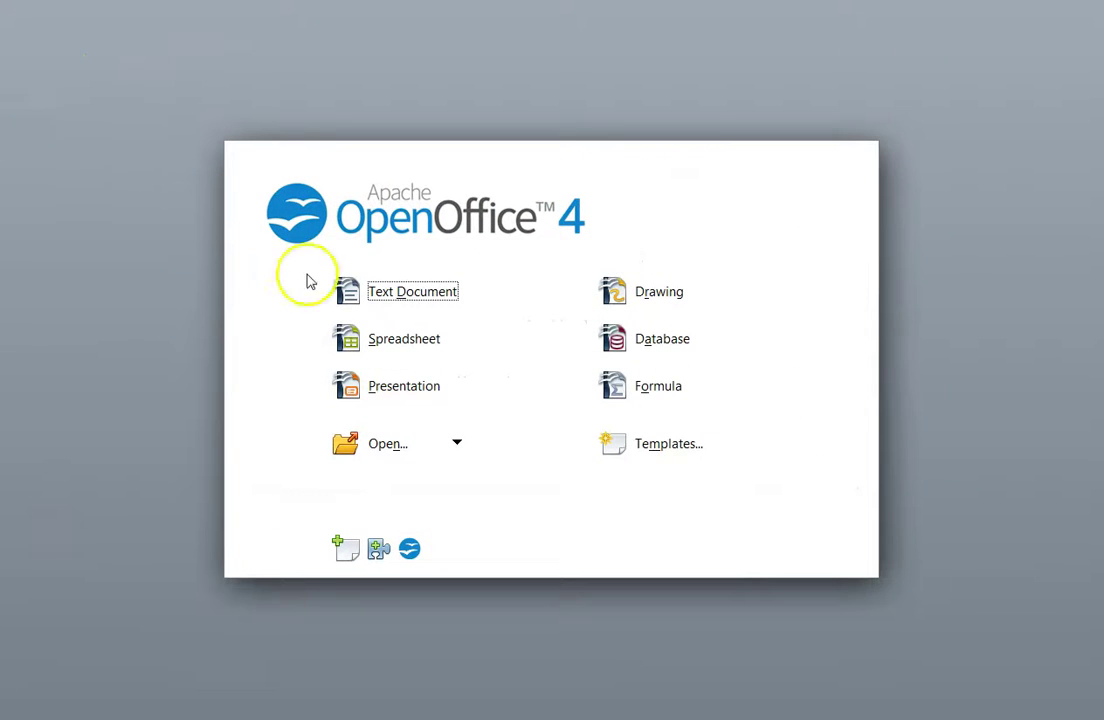
# Switch to OpenOffice, create a new text document and paste the combined promotional text into it
pyautogui.click(360, 287)
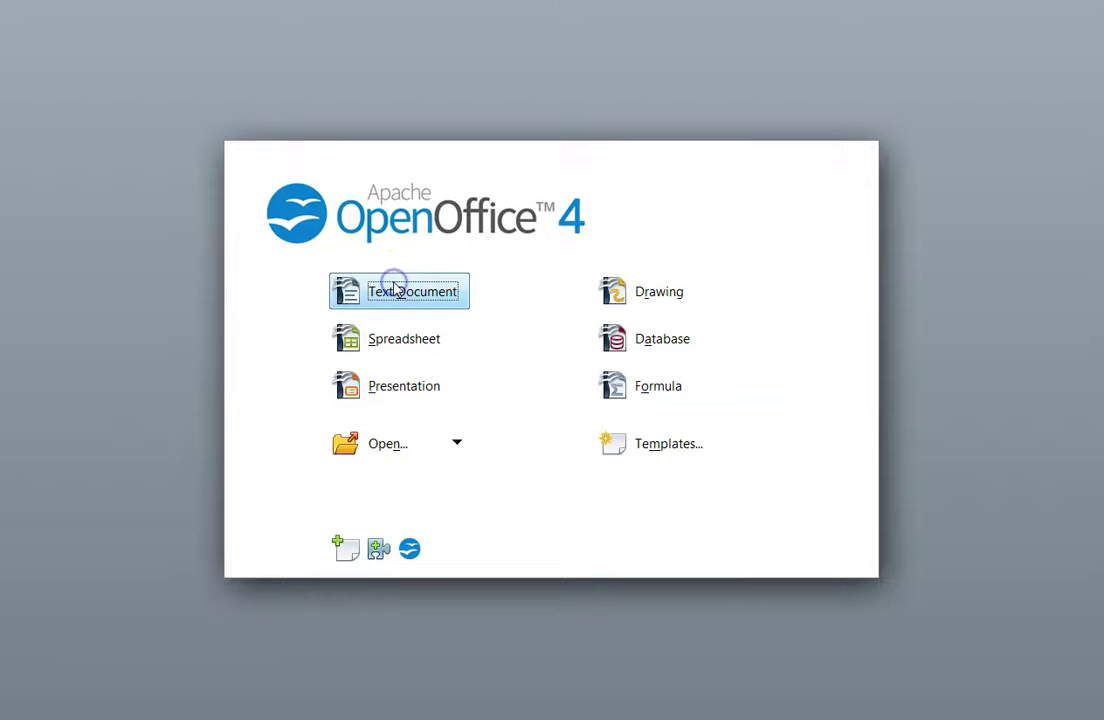
pyautogui.click(386, 250)
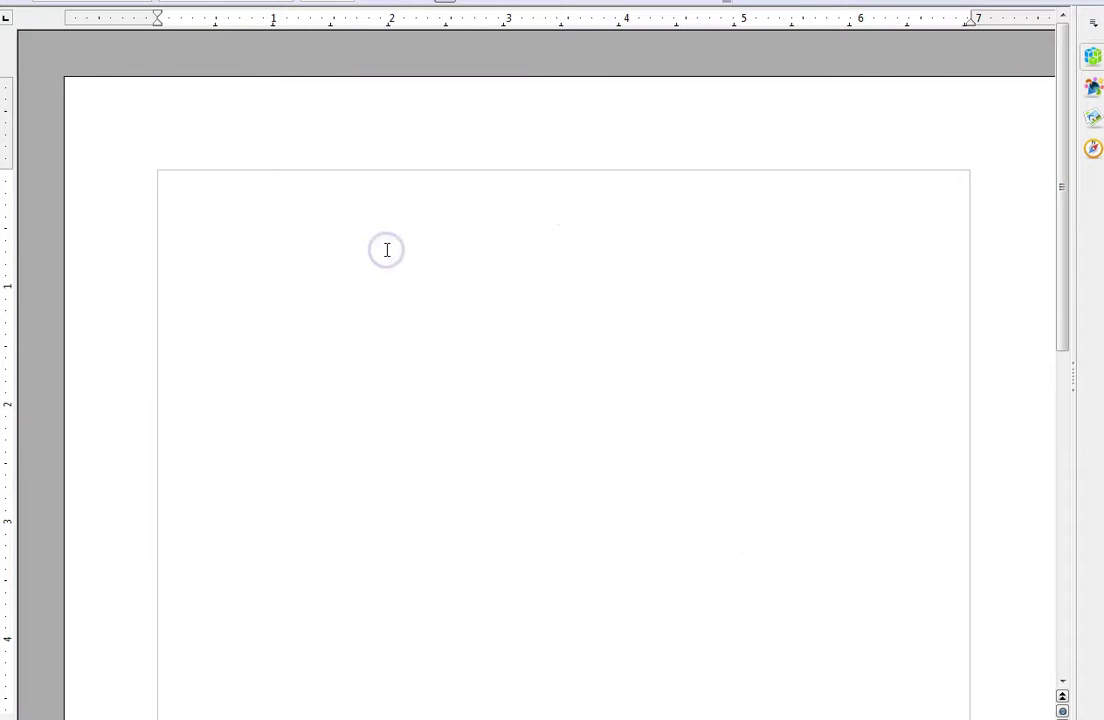
pyautogui.hotkey('ctrl', 'v')
pyautogui.click(341, 226)
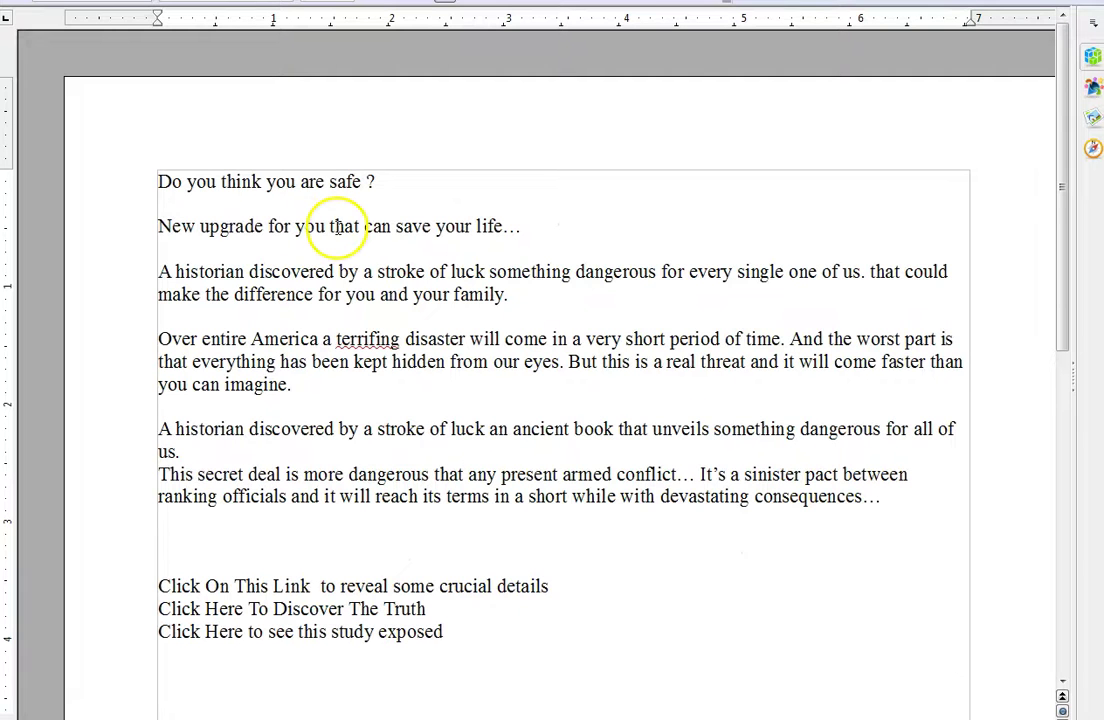
# Select all the pasted text and check its word count
pyautogui.hotkey('ctrl', 'a')
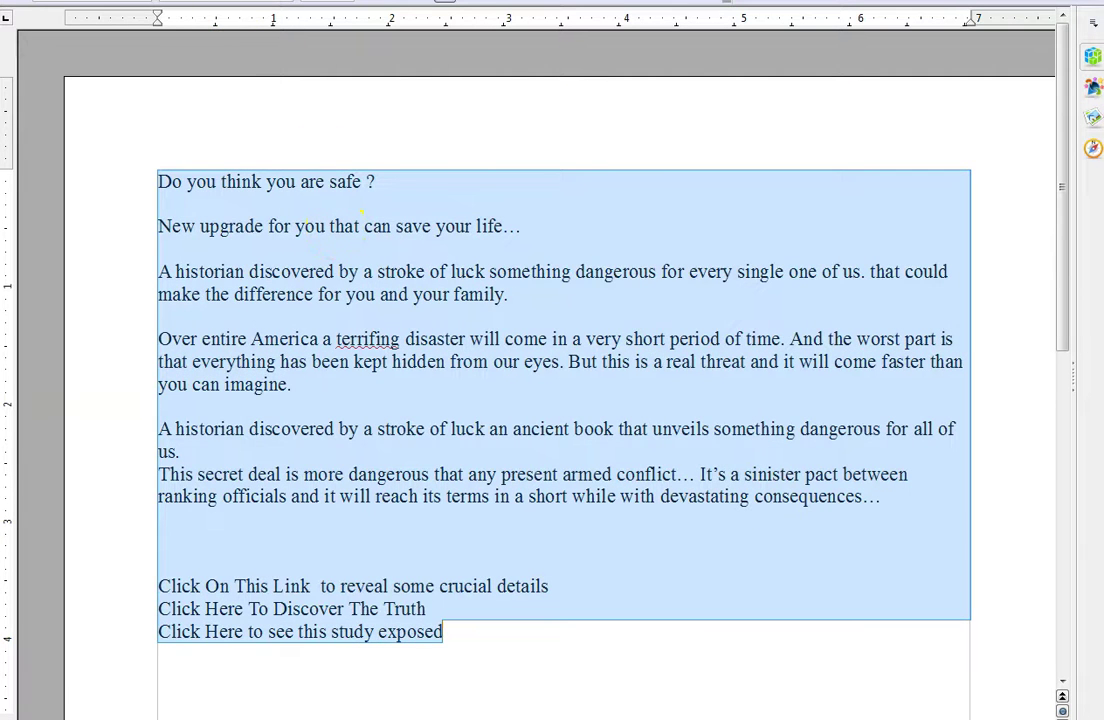
pyautogui.hotkey('alt', 't')
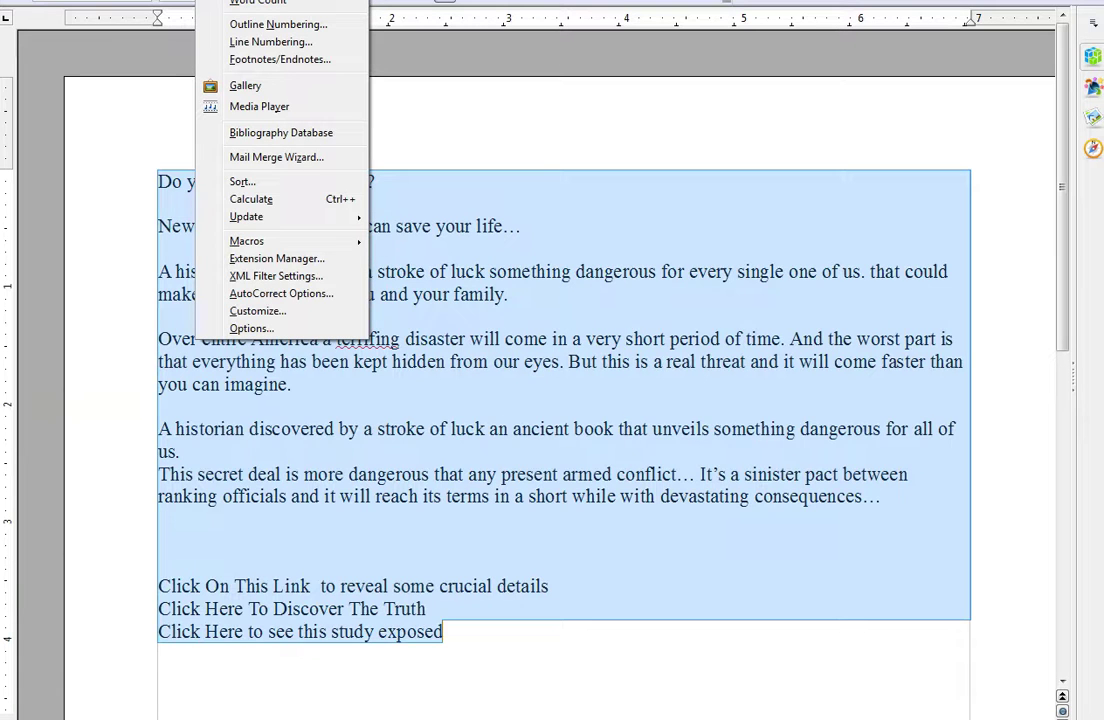
pyautogui.click(262, 4)
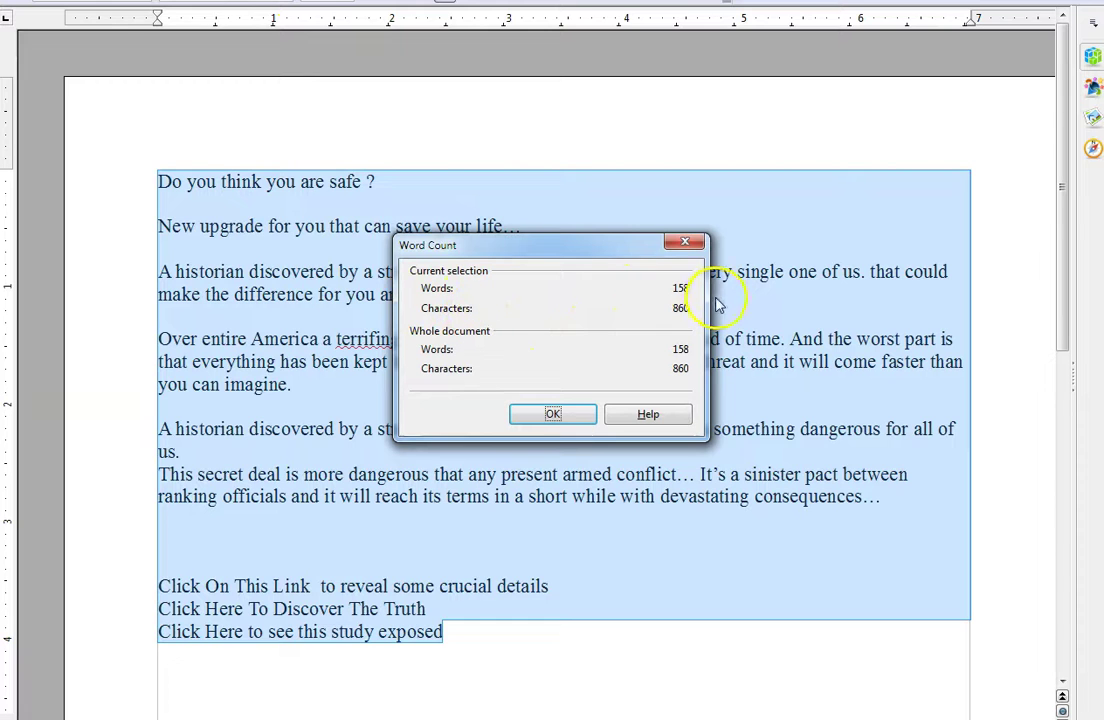
# Close the word count dialog and the OpenOffice document holding the pasted promotional text
pyautogui.click(558, 414)
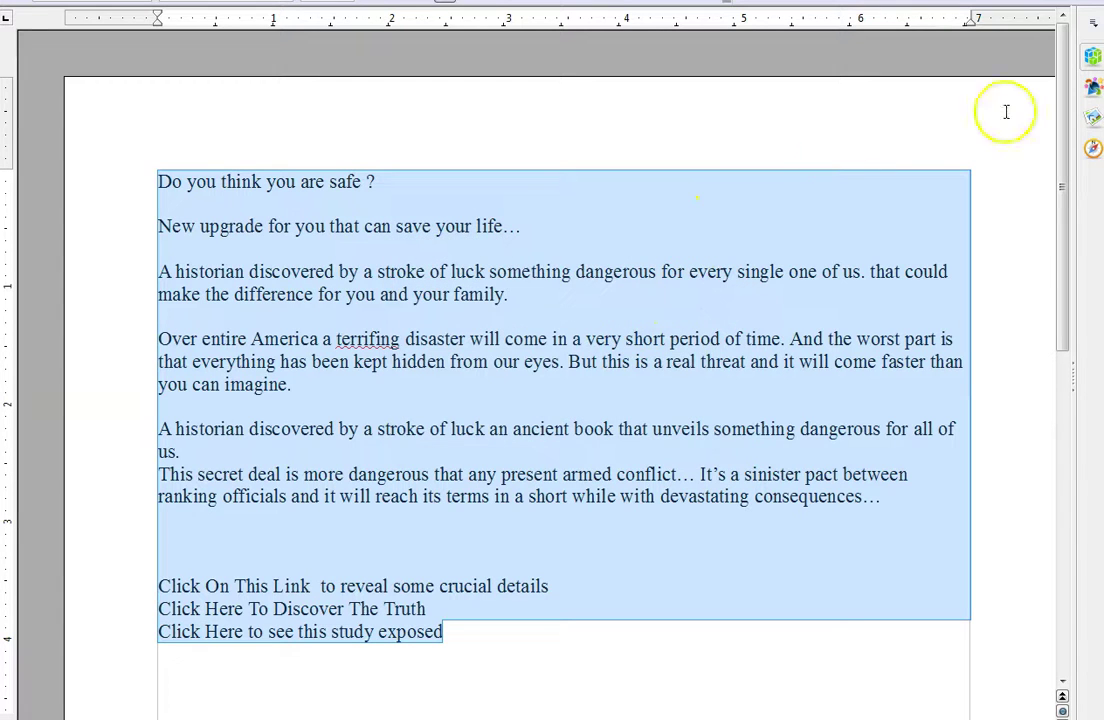
pyautogui.hotkey('ctrl', 'w')
pyautogui.click(560, 365)
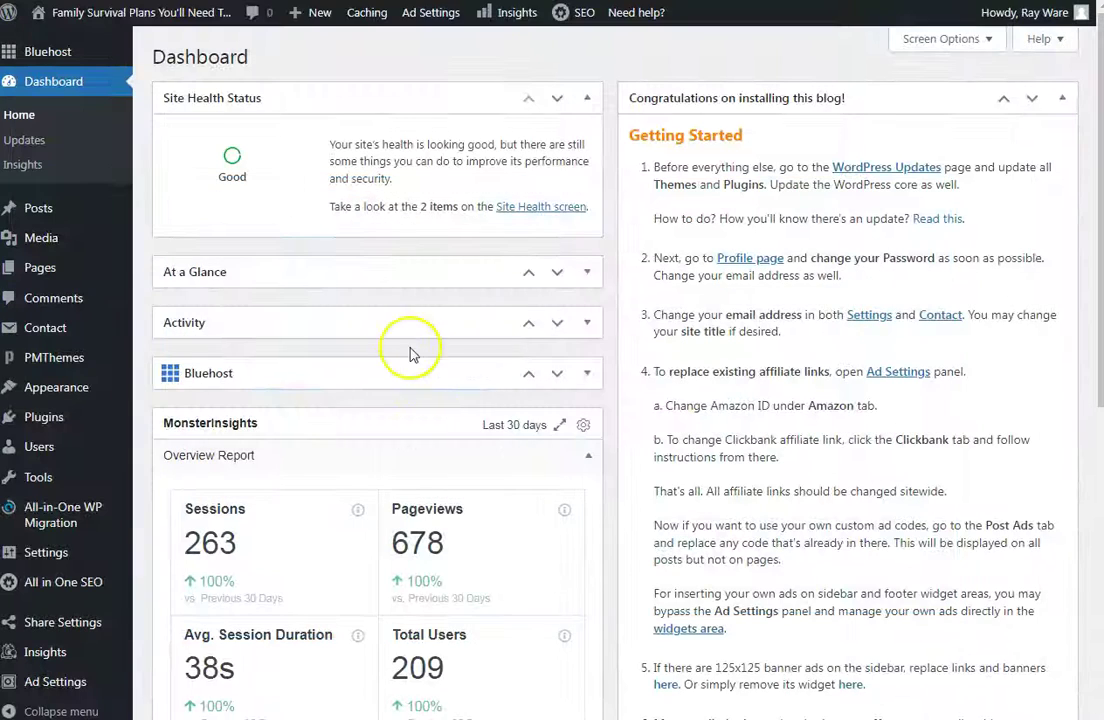
# In the WordPress admin of the Family Survival Plans site, open the list of all posts
pyautogui.moveTo(76, 248)
pyautogui.moveTo(44, 202)
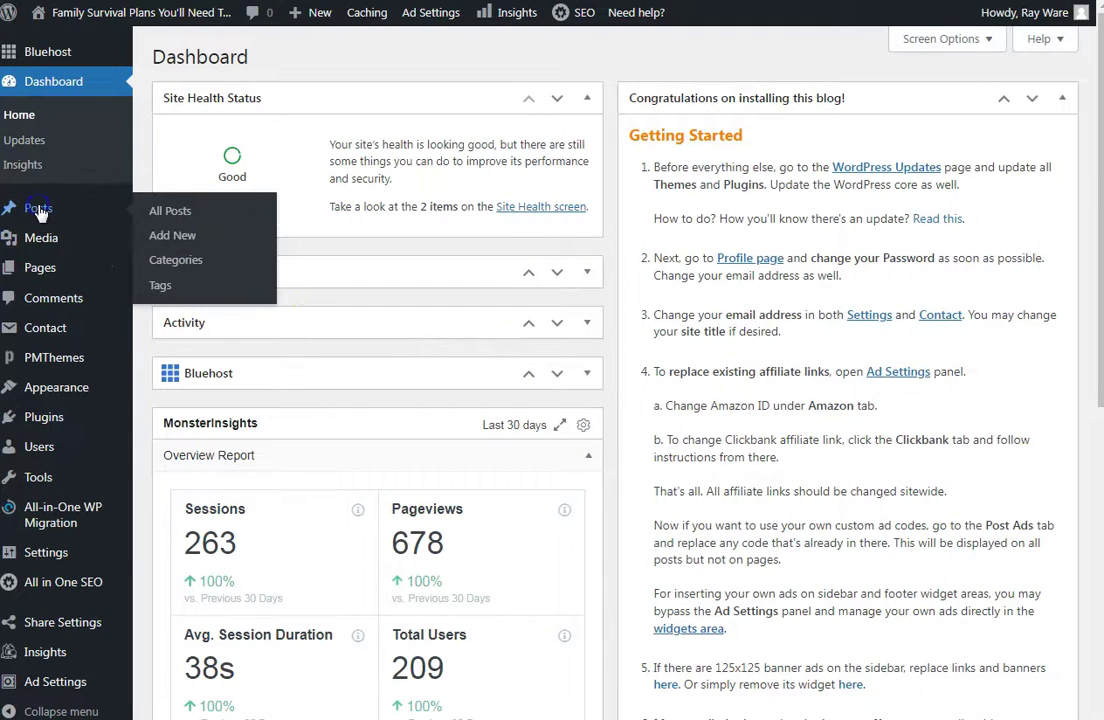
pyautogui.click(40, 213)
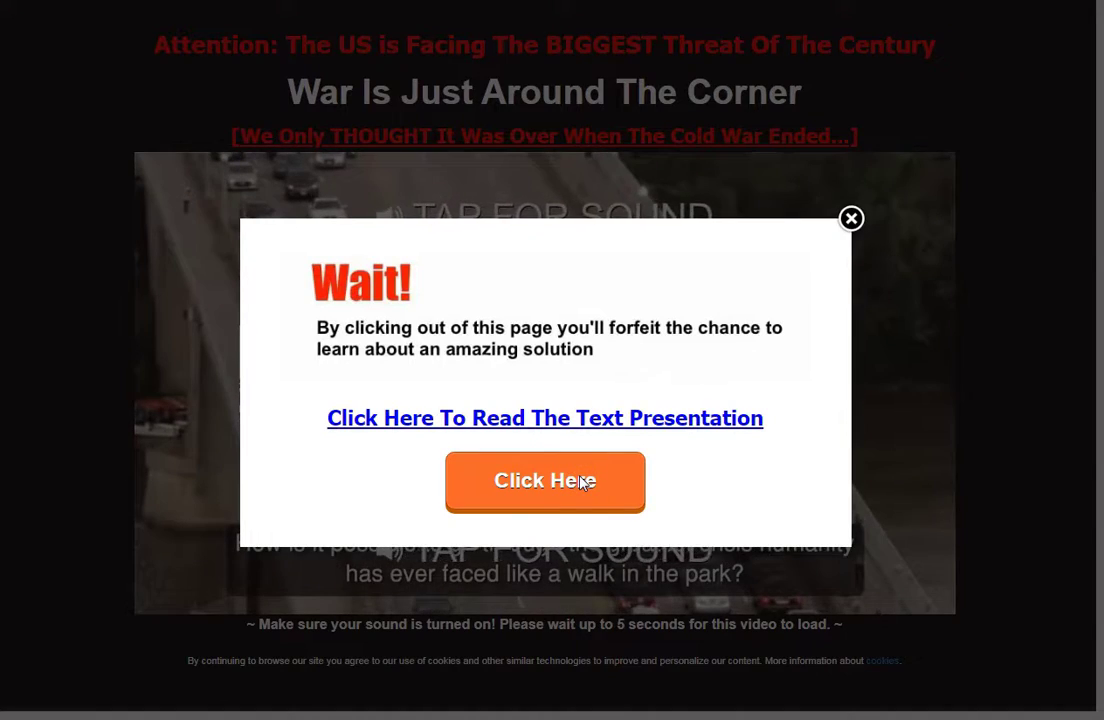
# Open the text presentation of the "War Is Just Around The Corner" sales page and look through its opening sections
pyautogui.click(583, 482)
pyautogui.scroll(-4, 93, 385)
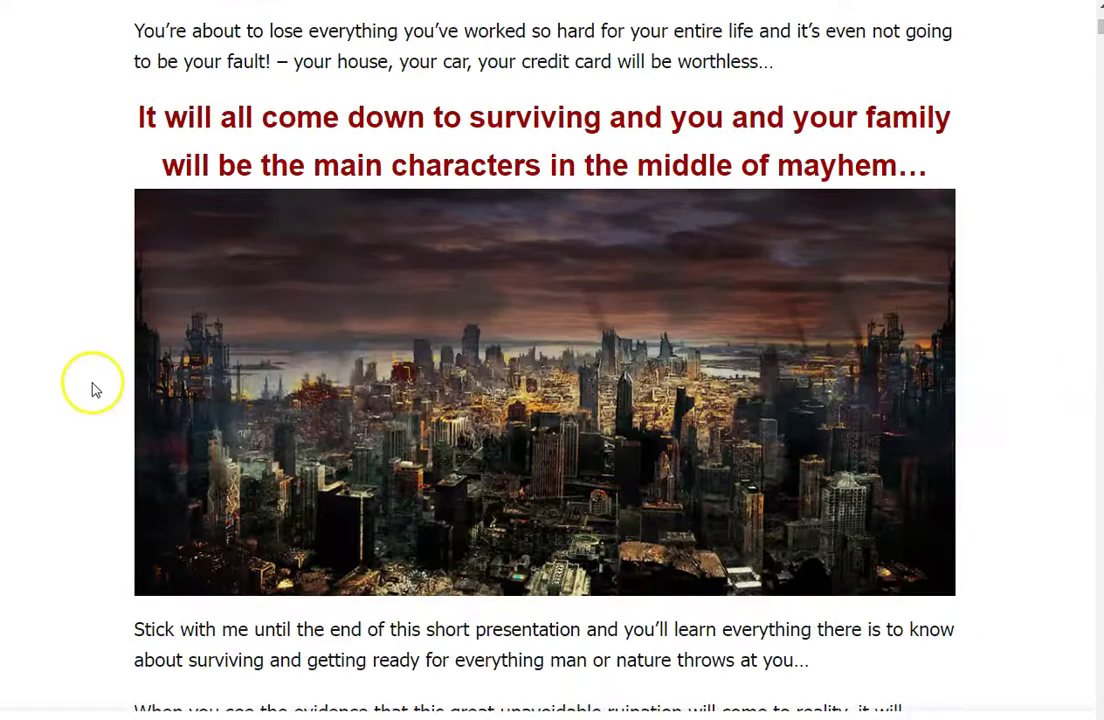
pyautogui.scroll(-10, 93, 388)
pyautogui.scroll(-7, 105, 383)
pyautogui.scroll(-5, 113, 378)
pyautogui.scroll(-10, 117, 381)
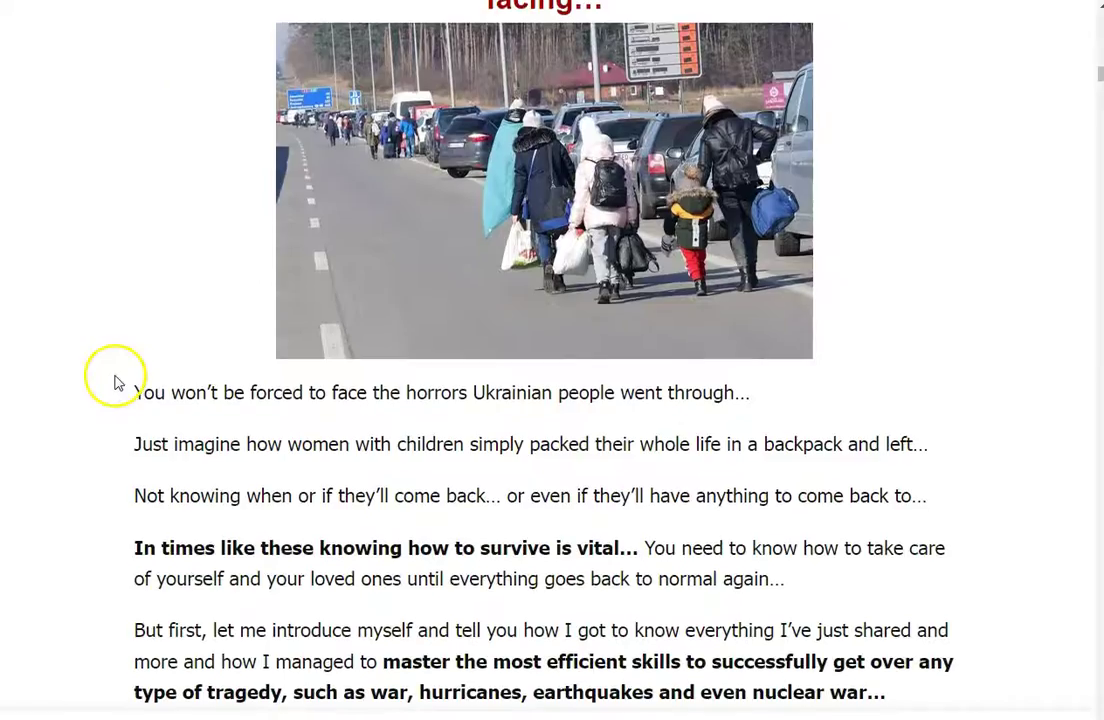
pyautogui.scroll(-3, 120, 380)
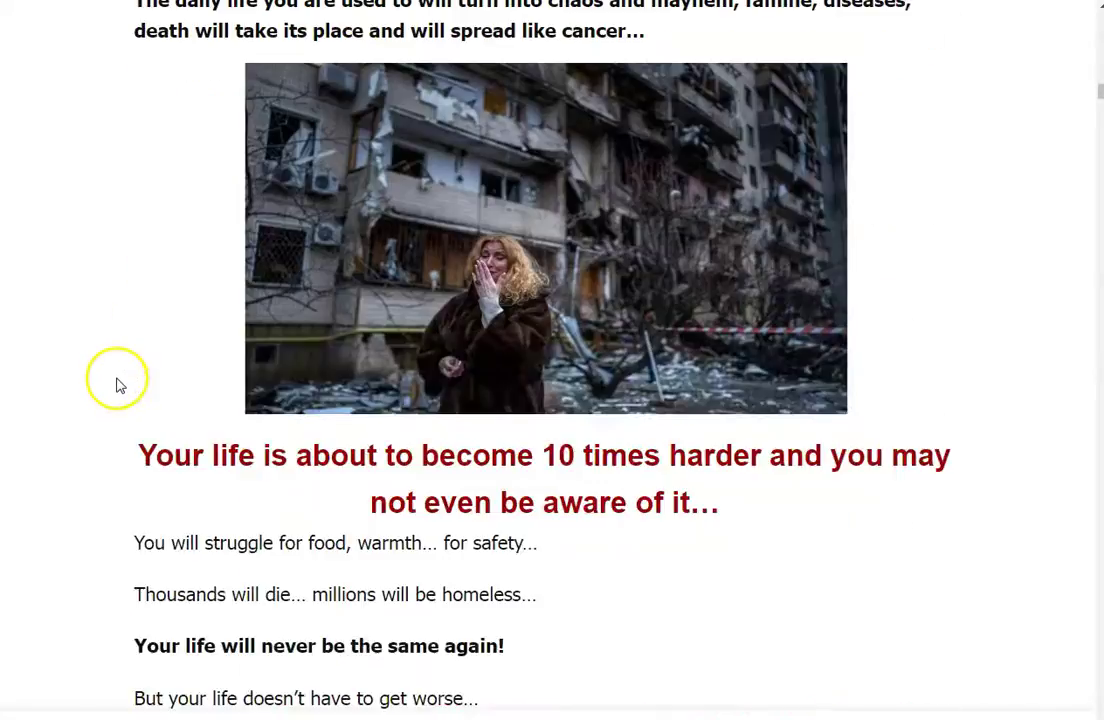
pyautogui.scroll(-5, 118, 383)
pyautogui.scroll(-8, 118, 385)
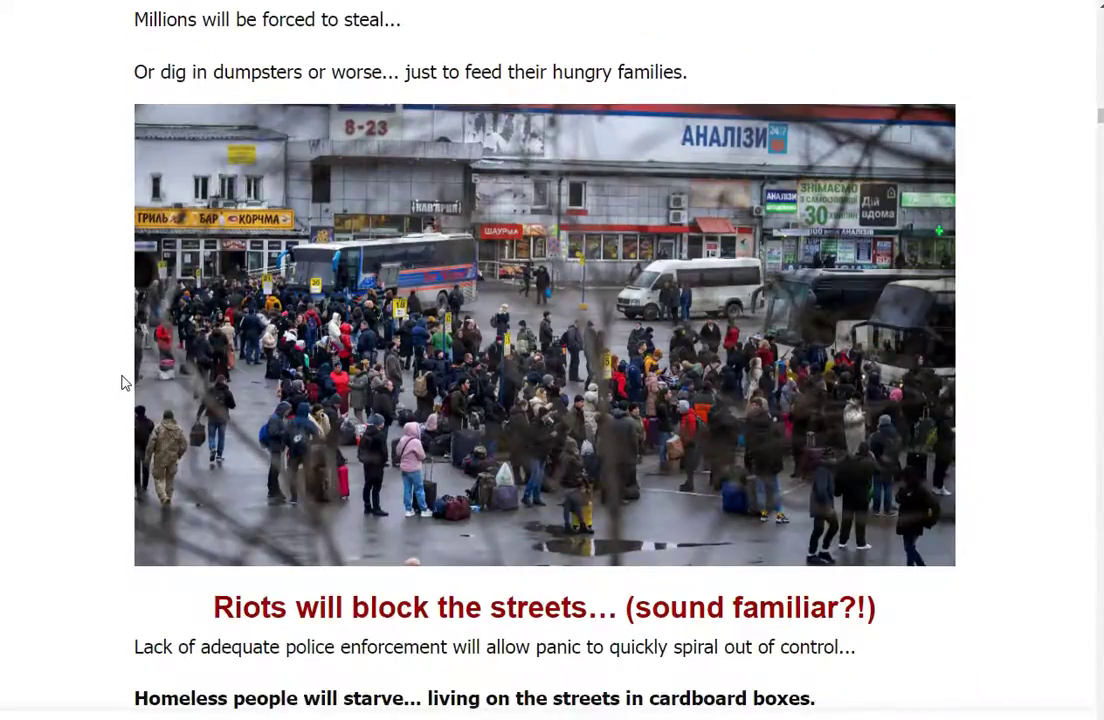
pyautogui.scroll(-3, 123, 382)
pyautogui.scroll(4, 122, 385)
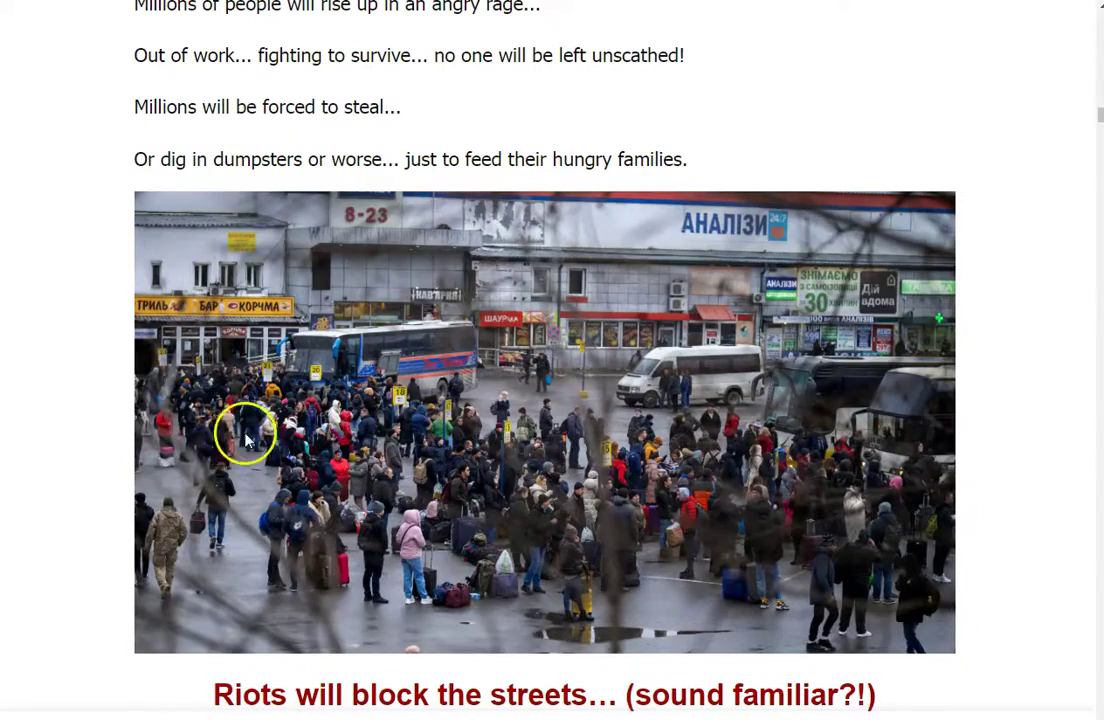
pyautogui.scroll(-7, 155, 440)
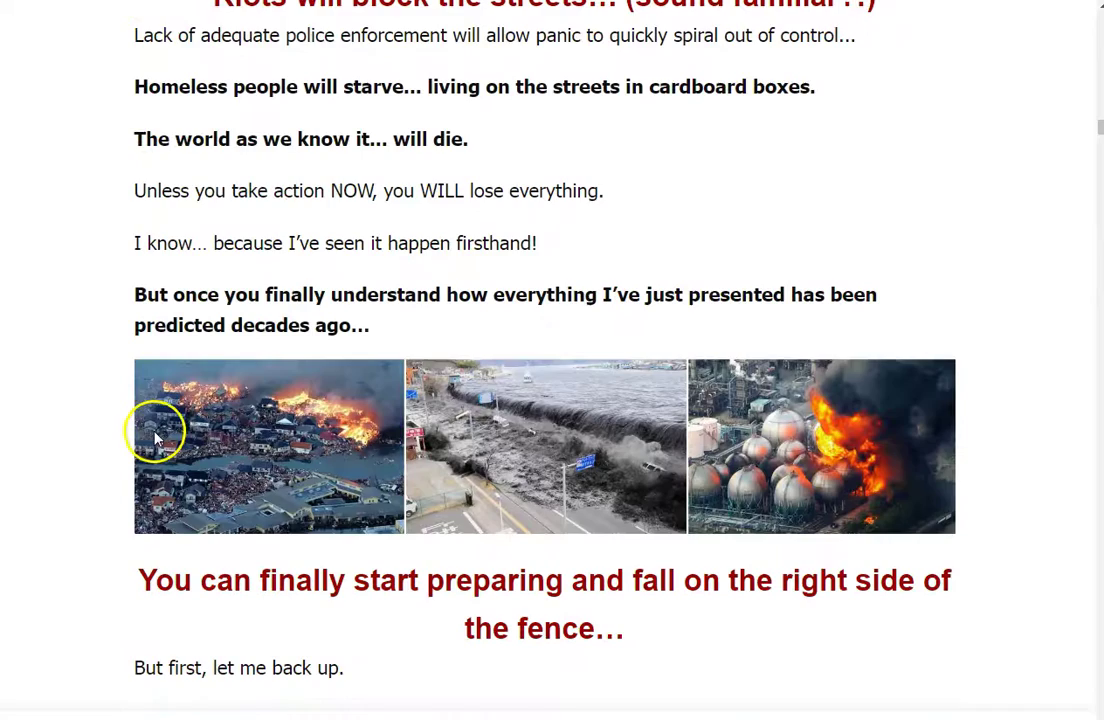
pyautogui.scroll(-7, 155, 435)
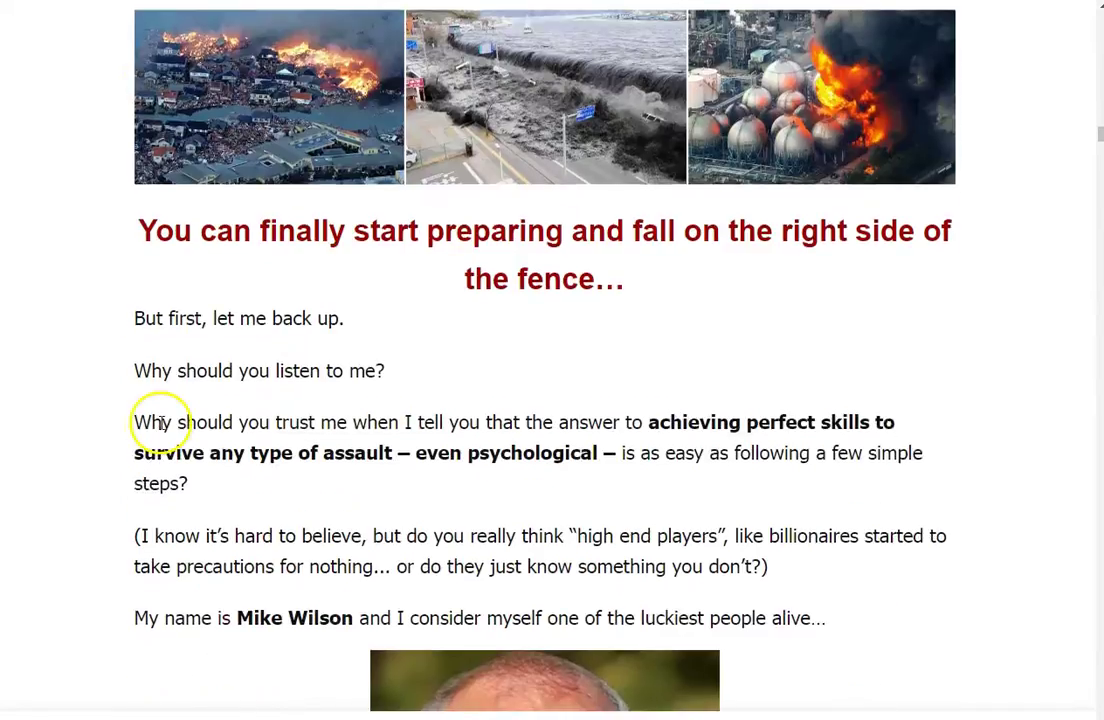
pyautogui.scroll(-8, 162, 428)
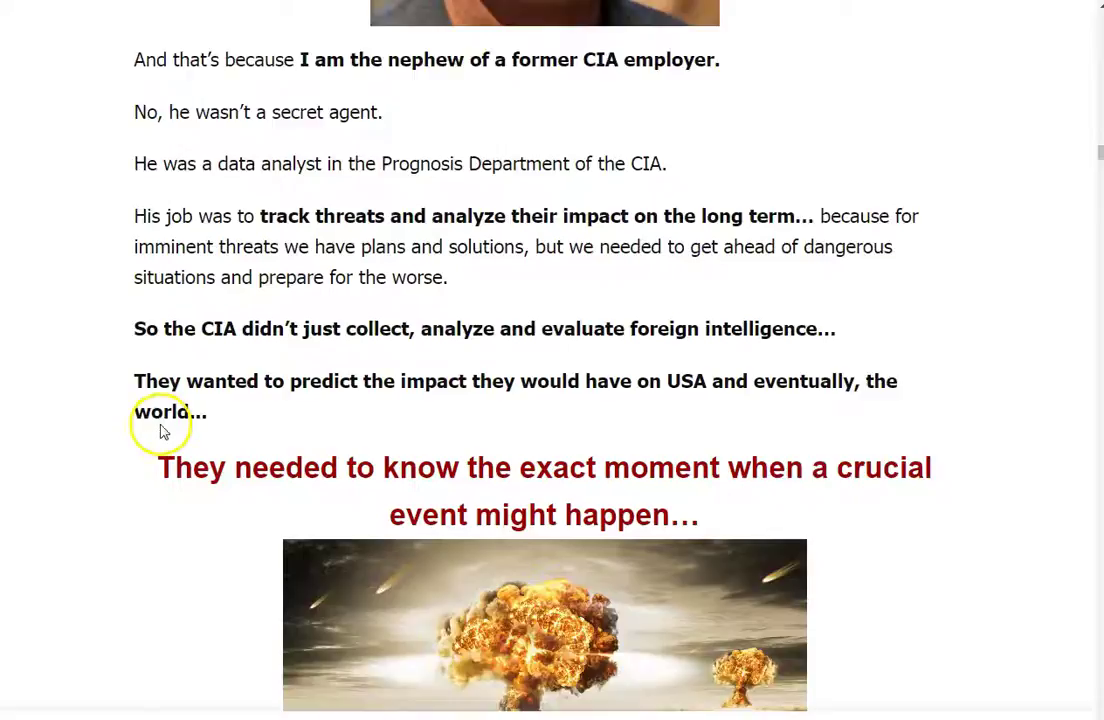
pyautogui.scroll(5, 168, 422)
pyautogui.scroll(20, 168, 415)
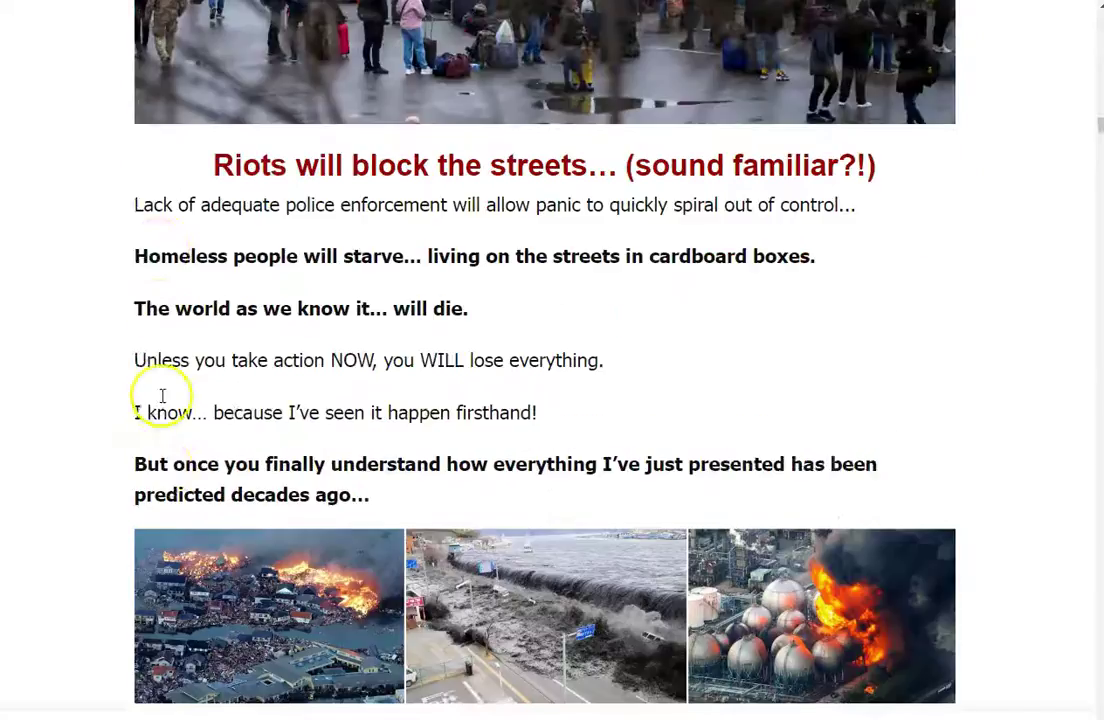
pyautogui.scroll(18, 140, 400)
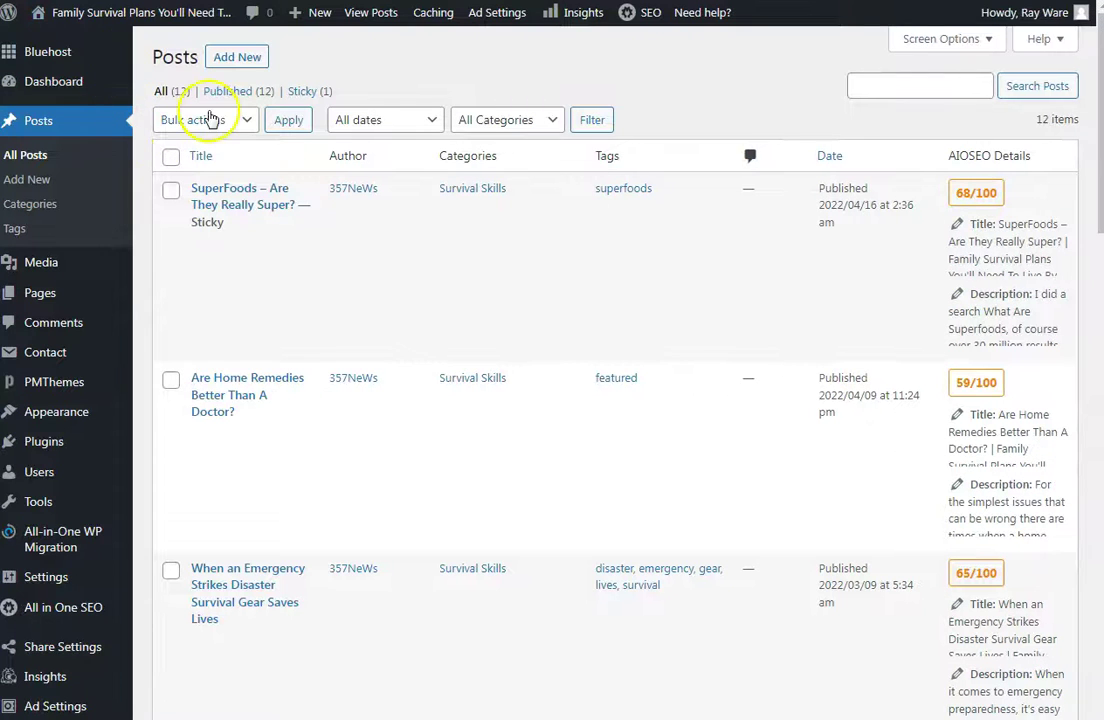
# Start a new blog post in WordPress
pyautogui.moveTo(222, 198)
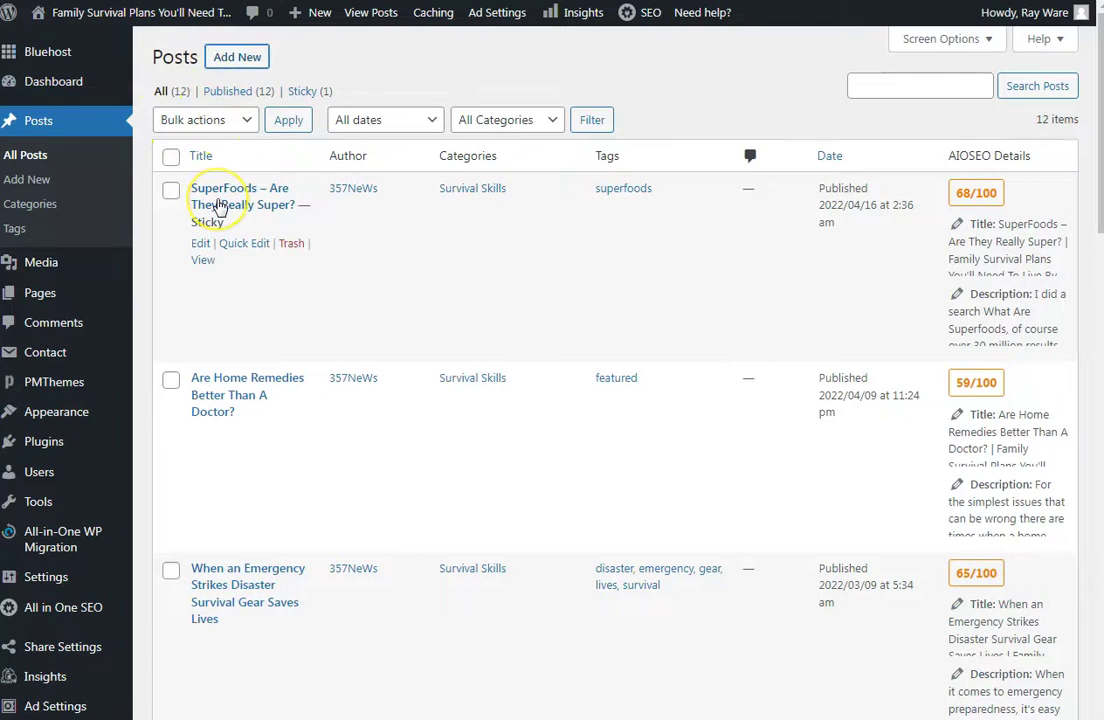
pyautogui.click(220, 205)
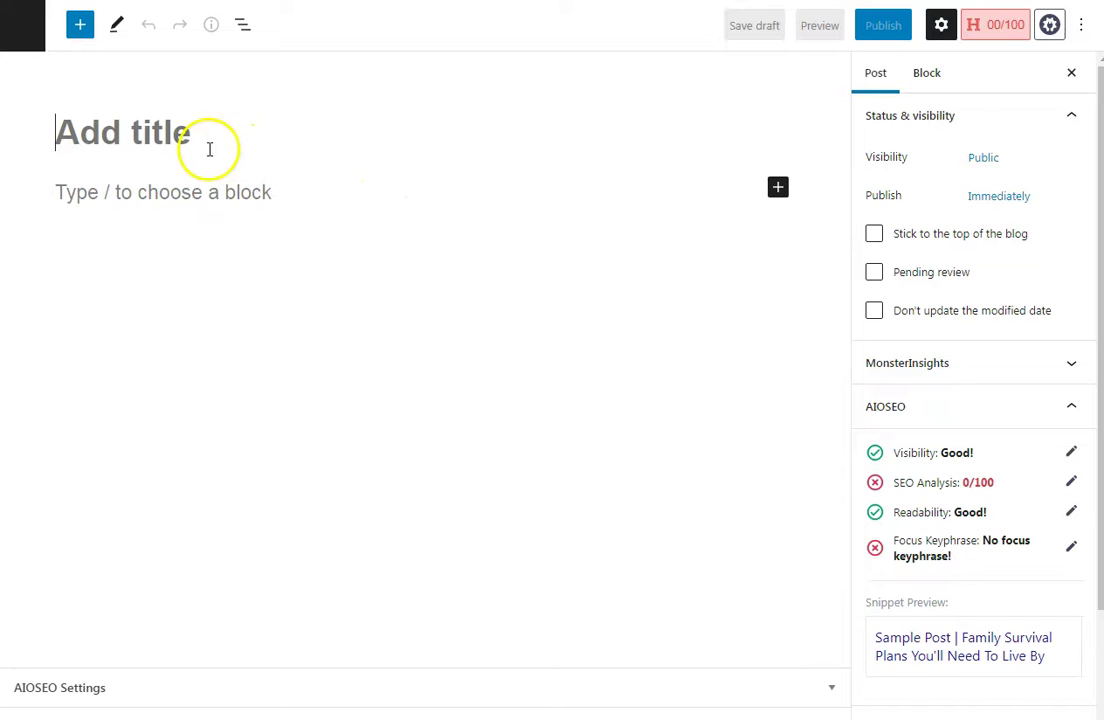
# Switch to Notepad and capitalize every word of the opening question so it reads "Do You Think You Are Safe ?"
pyautogui.hotkey('alt', 'Tab')
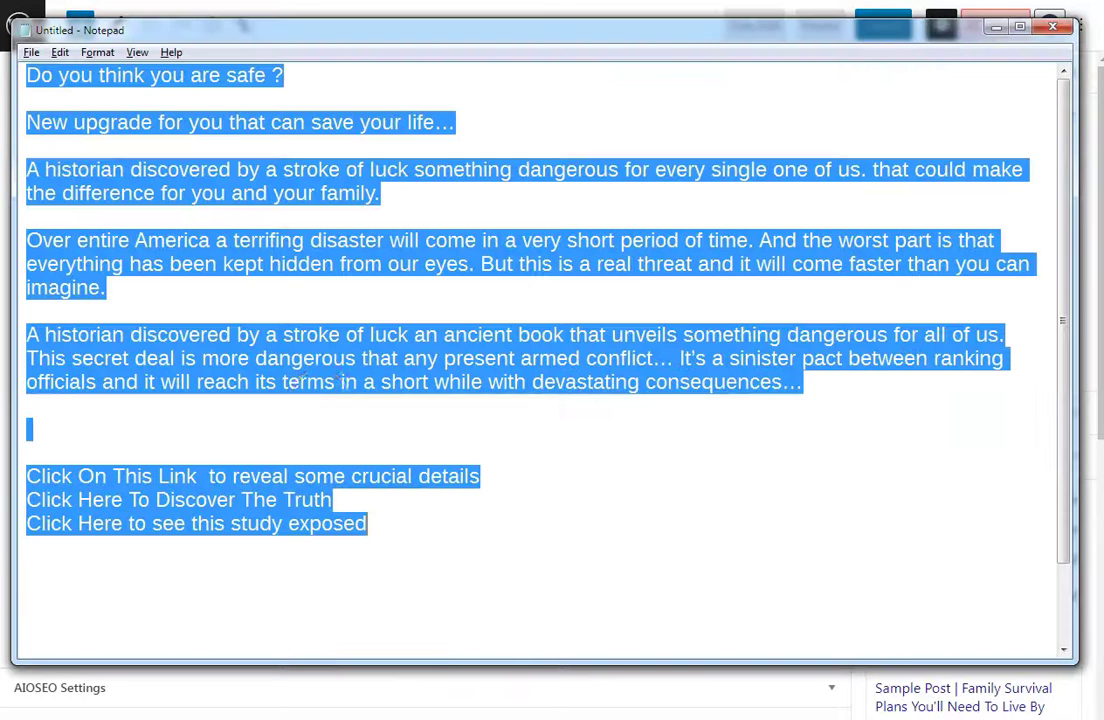
pyautogui.click(251, 152)
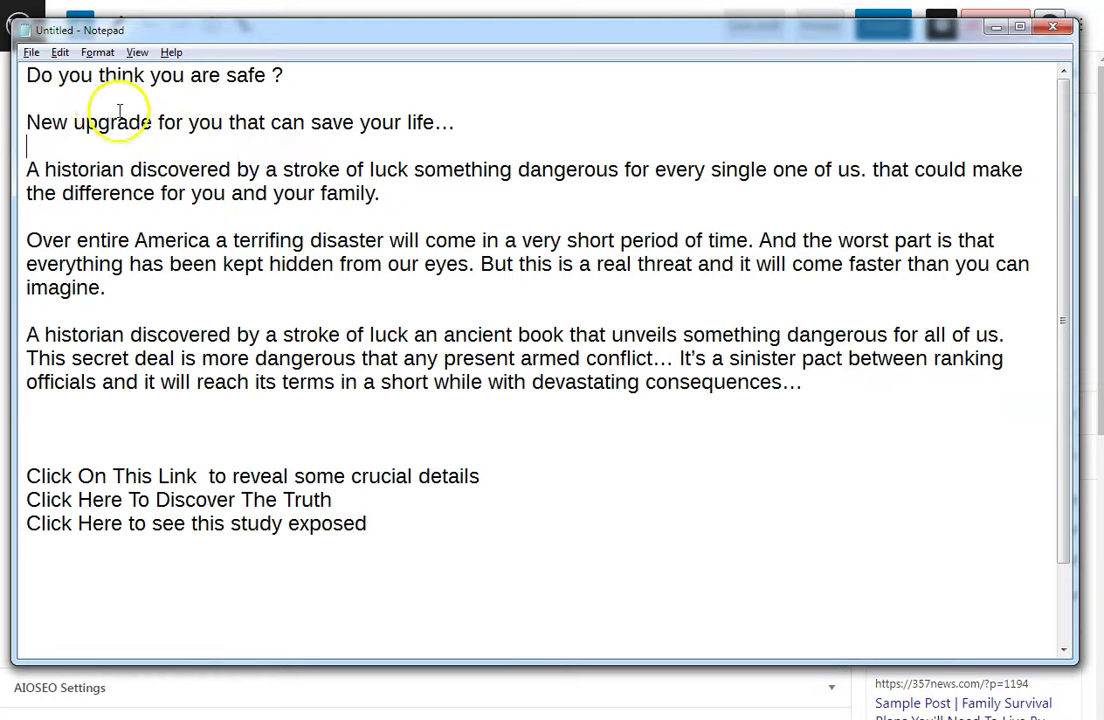
pyautogui.moveTo(26, 75); pyautogui.dragTo(102, 77)
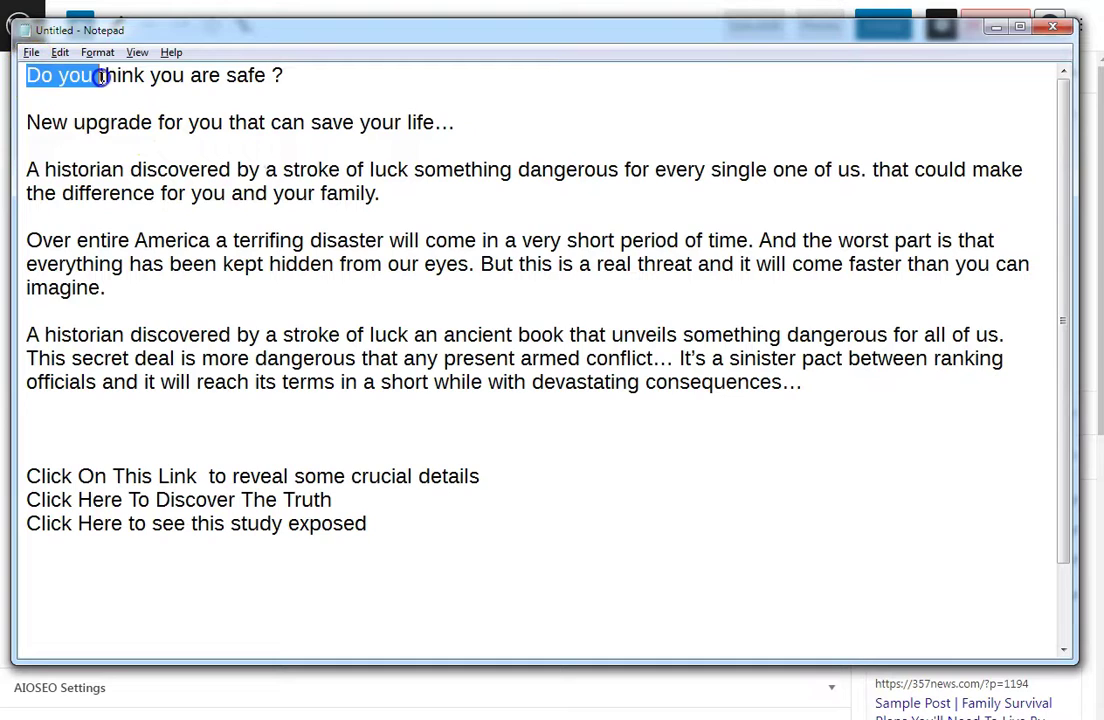
pyautogui.click(97, 75)
pyautogui.click(60, 75)
pyautogui.press('Delete')
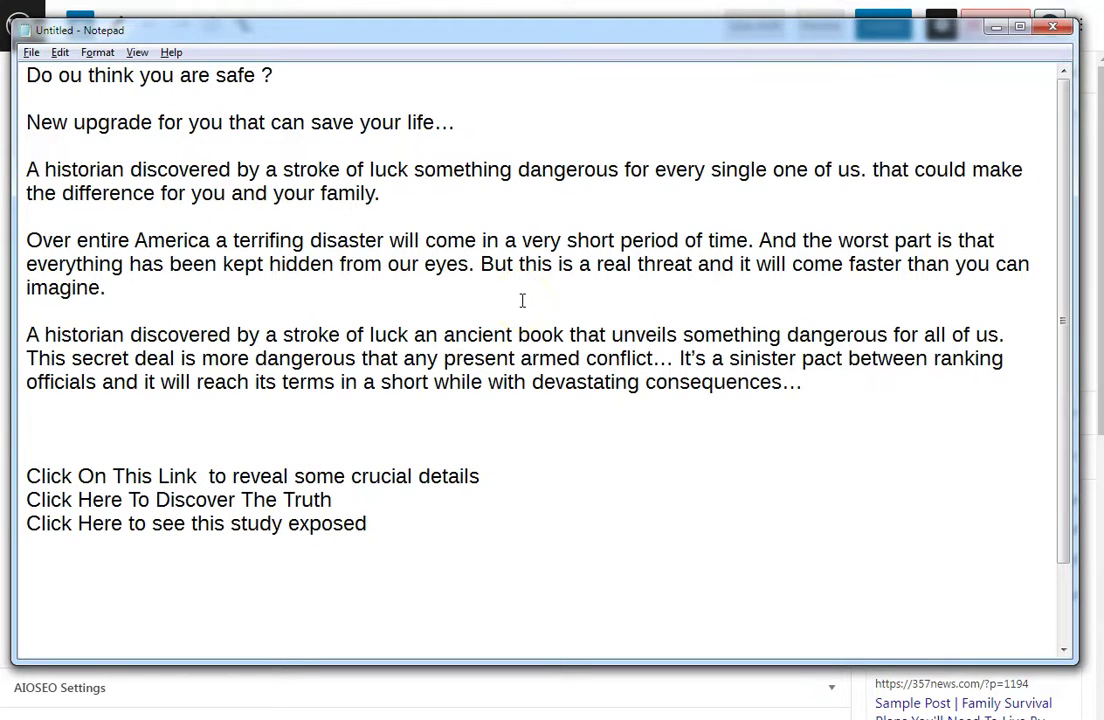
pyautogui.write('Y')
pyautogui.press('Delete')
pyautogui.write('T')
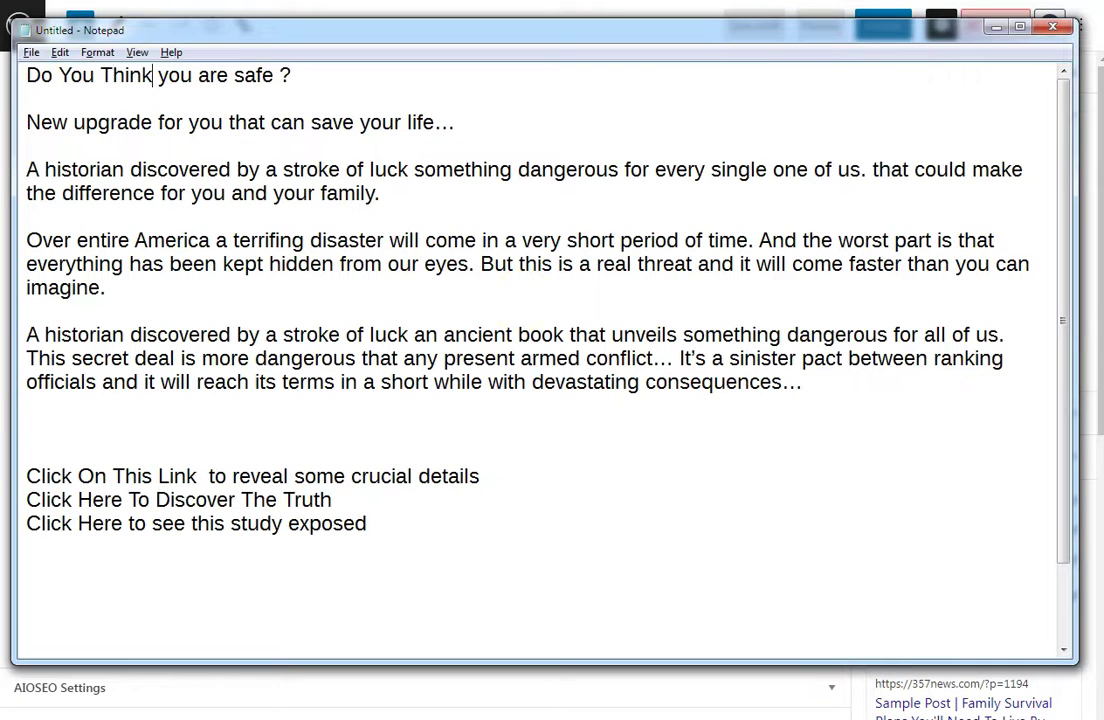
pyautogui.press('Right')
pyautogui.press('Delete')
pyautogui.write('Y')
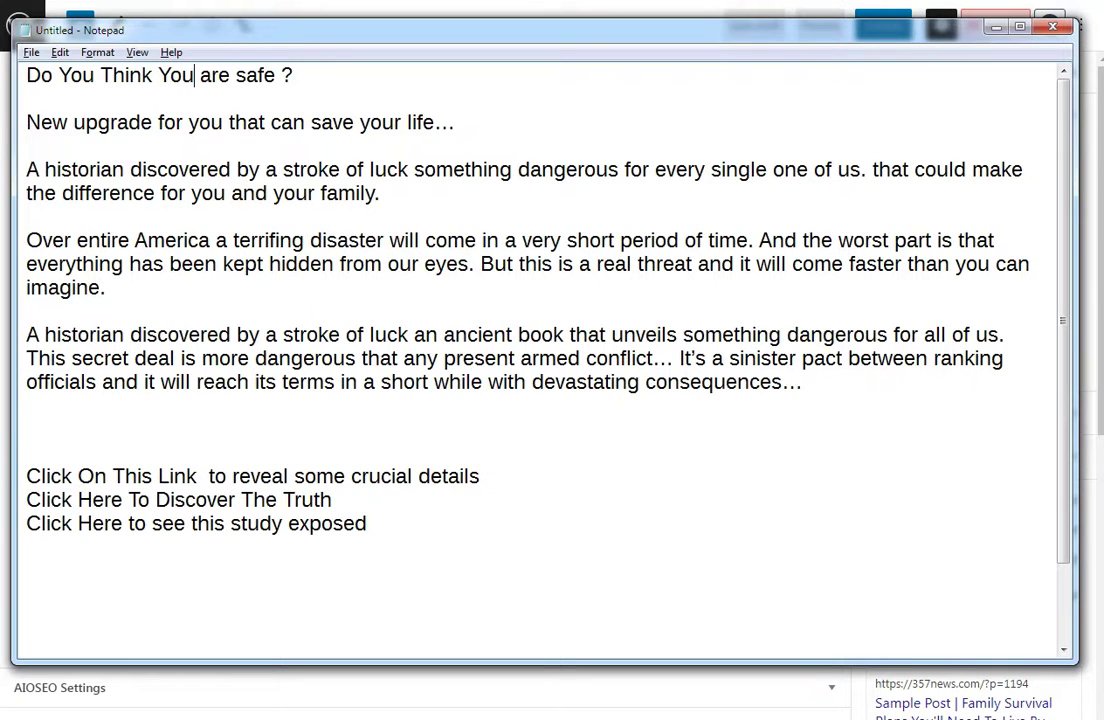
pyautogui.press('Delete')
pyautogui.write('A')
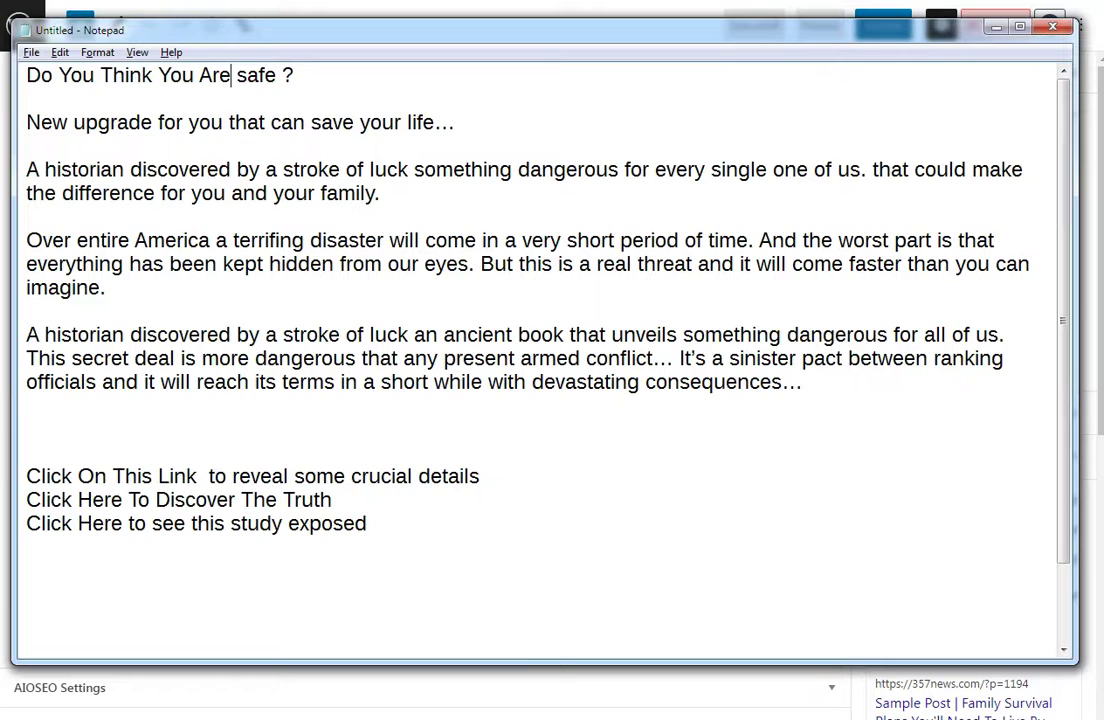
pyautogui.press('Delete')
pyautogui.write('S')
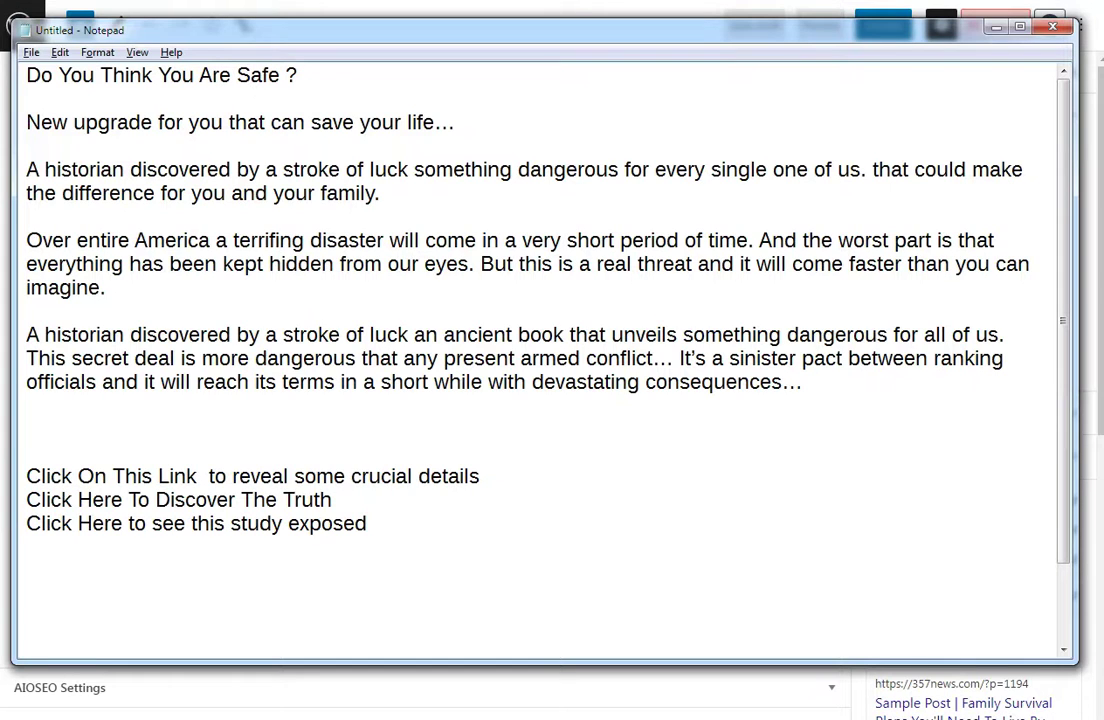
# Copy the question "Do You Think You Are Safe ?" and paste it as the title of the new WordPress post
pyautogui.hotkey('shift', 'Home')
pyautogui.hotkey('ctrl', 'c')
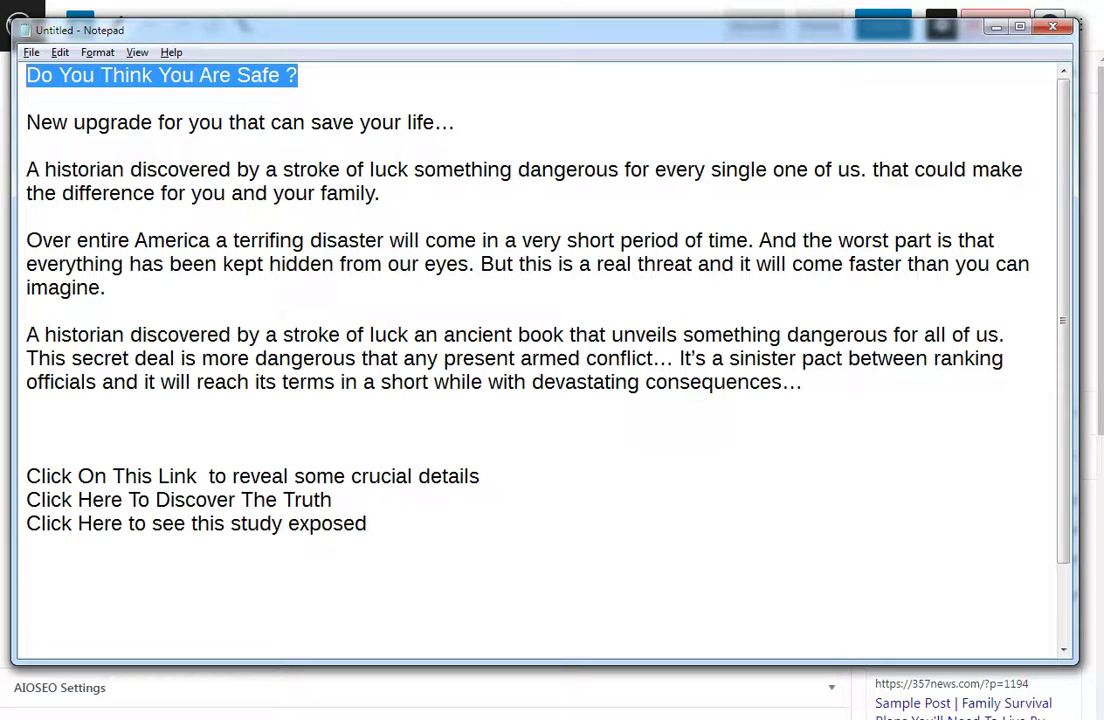
pyautogui.hotkey('alt', 'Tab')
pyautogui.click(193, 120)
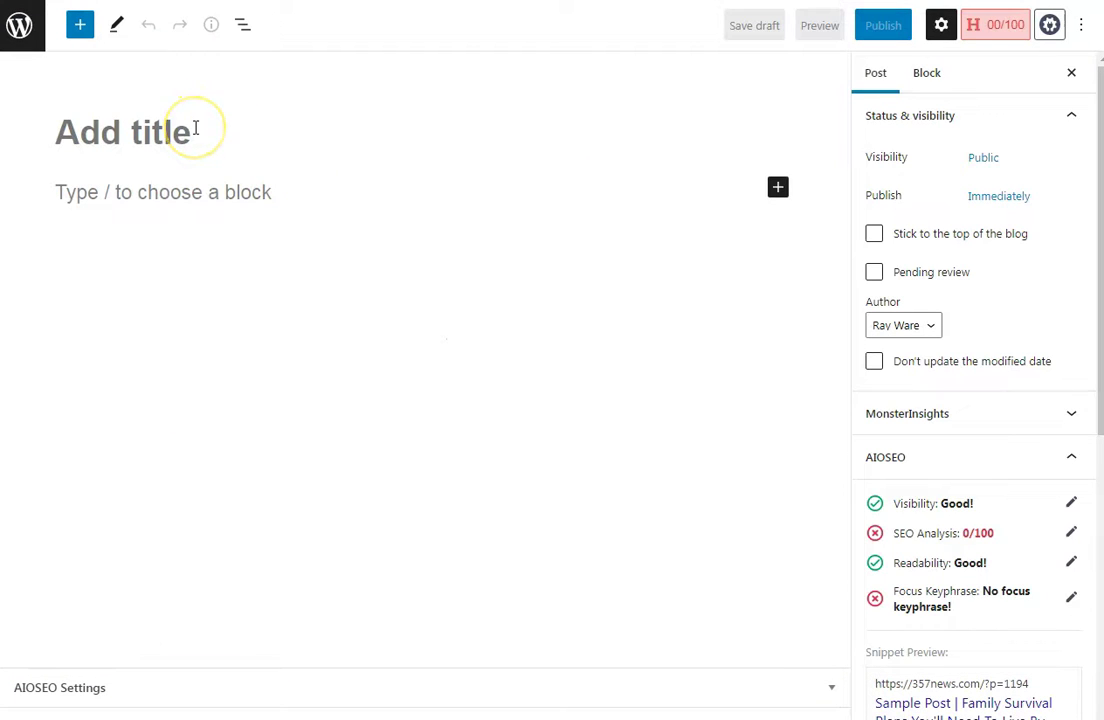
pyautogui.hotkey('ctrl', 'v')
# Switch back to Notepad and copy the line "New upgrade for you that can save your life…"
pyautogui.hotkey('alt', 'Tab')
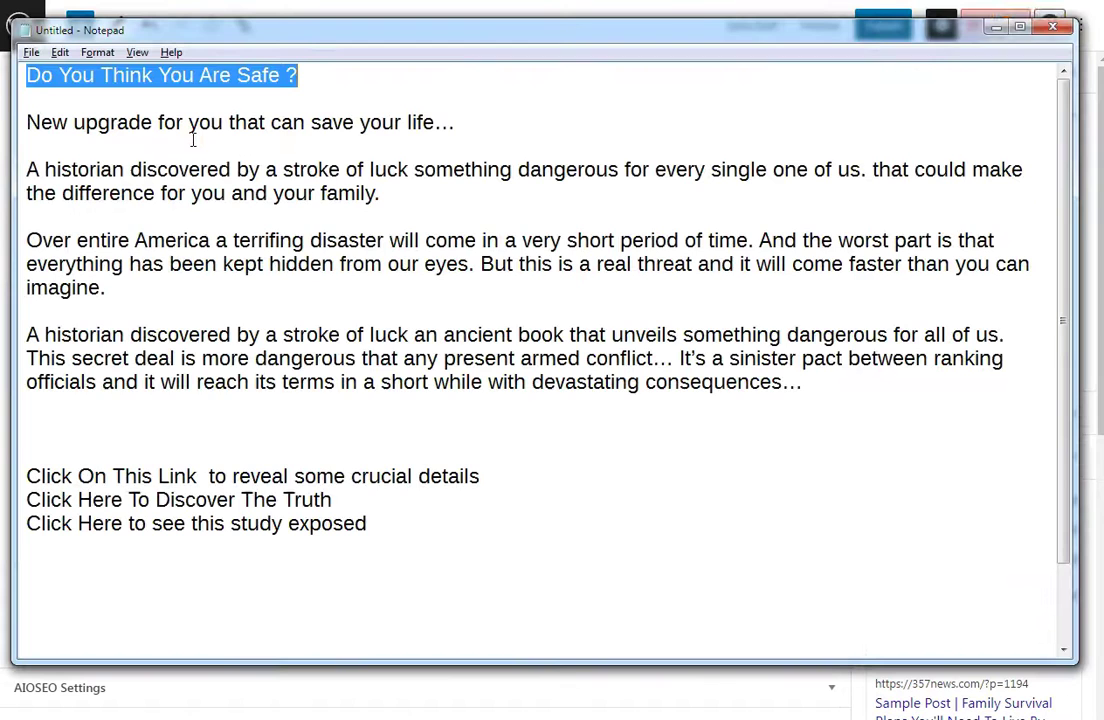
pyautogui.click(30, 122)
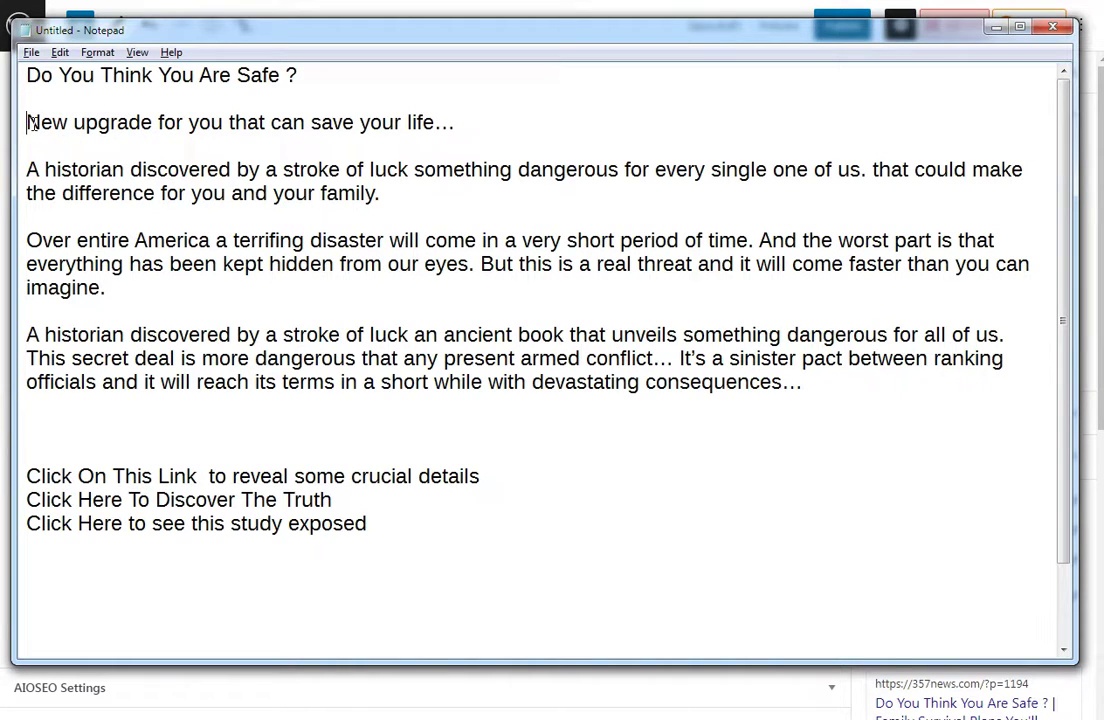
pyautogui.hotkey('shift', 'End')
pyautogui.hotkey('ctrl', 'c')
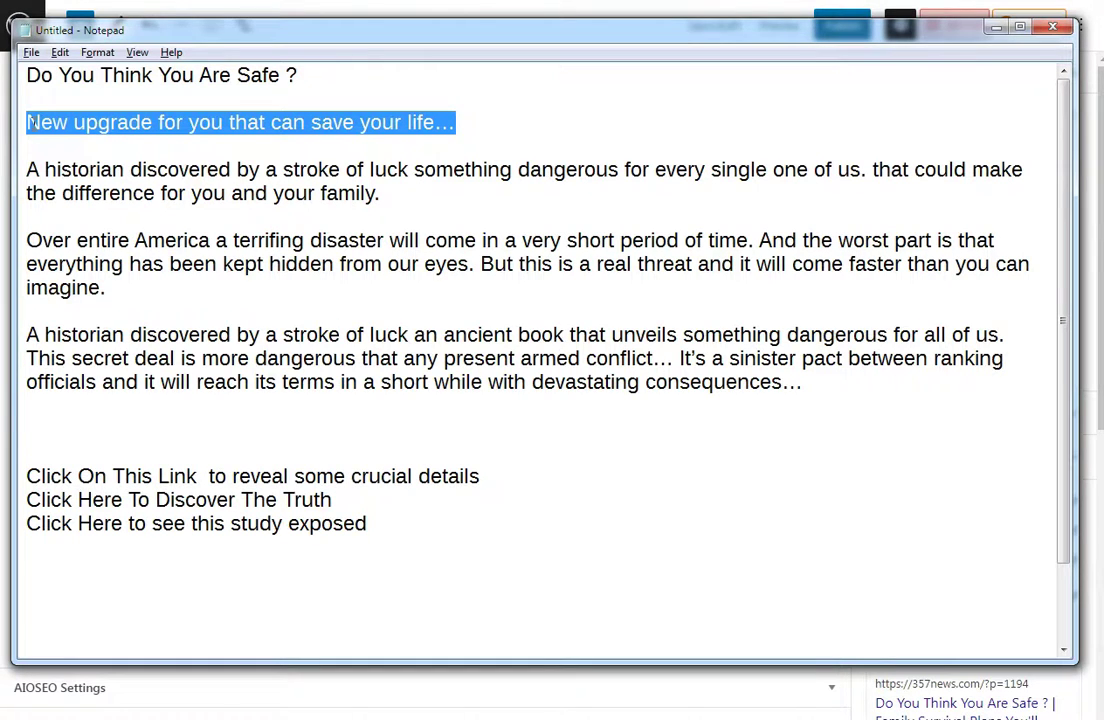
# Switch to the WordPress post and remove the space before the question mark in its title
pyautogui.hotkey('alt', 'Tab')
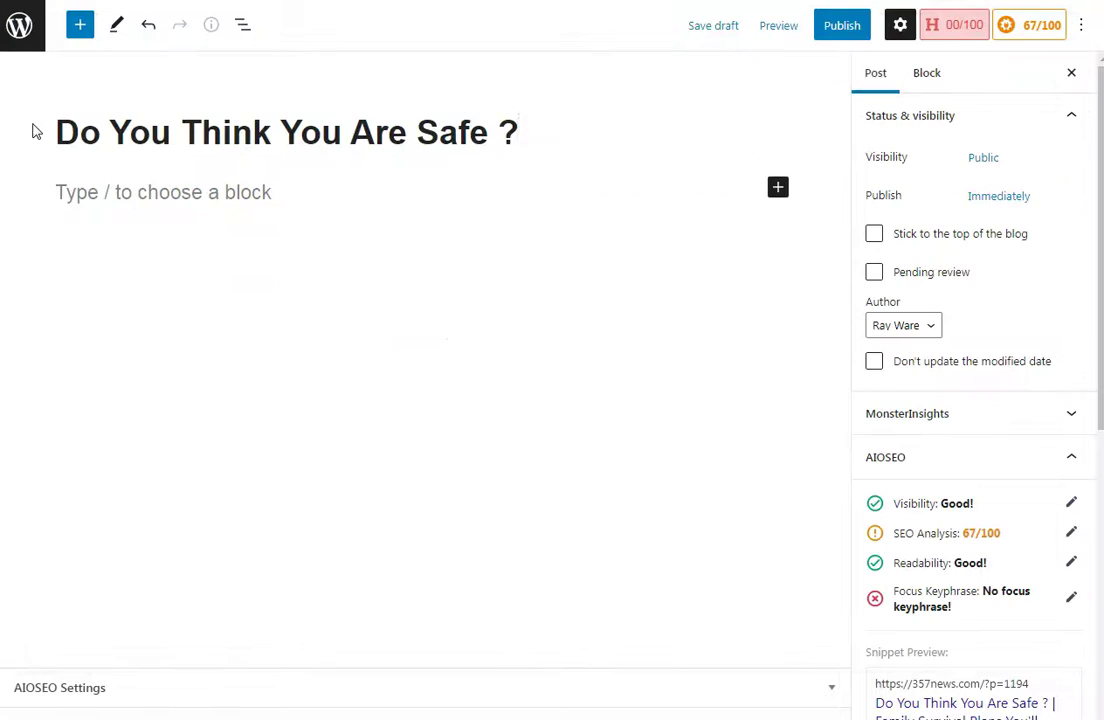
pyautogui.press('Left')
pyautogui.press('Left')
pyautogui.press('Delete')
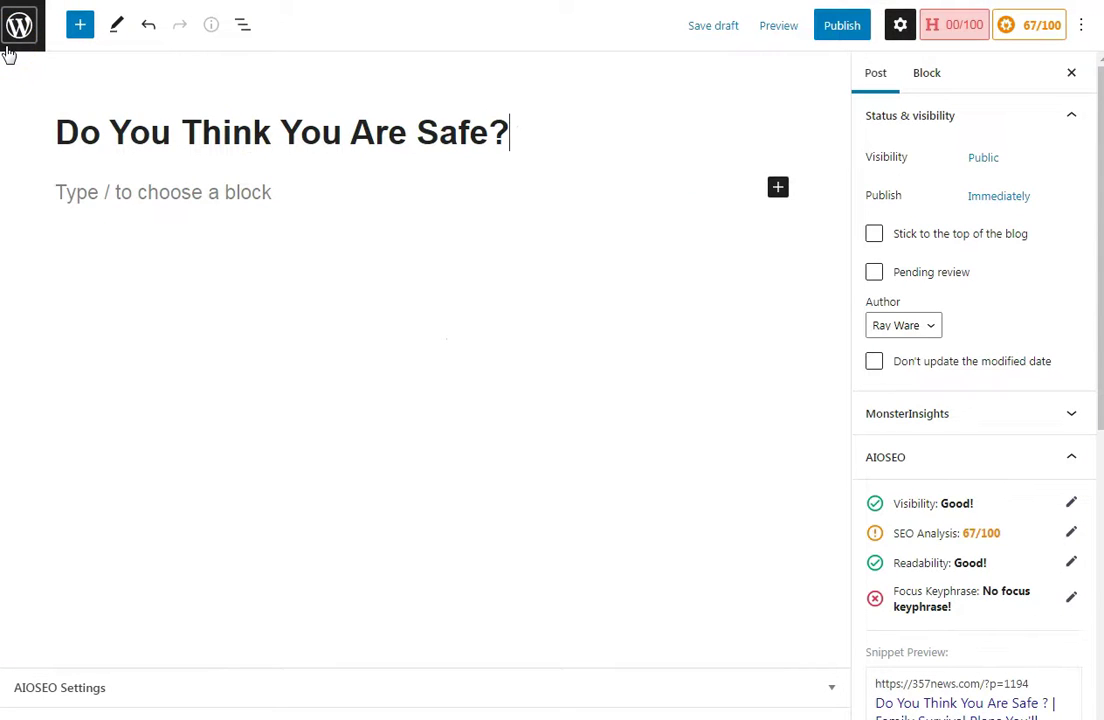
# Append the copied line "New upgrade for you that can save your life…" to the post title and open the pre-publish checks
pyautogui.press('Return')
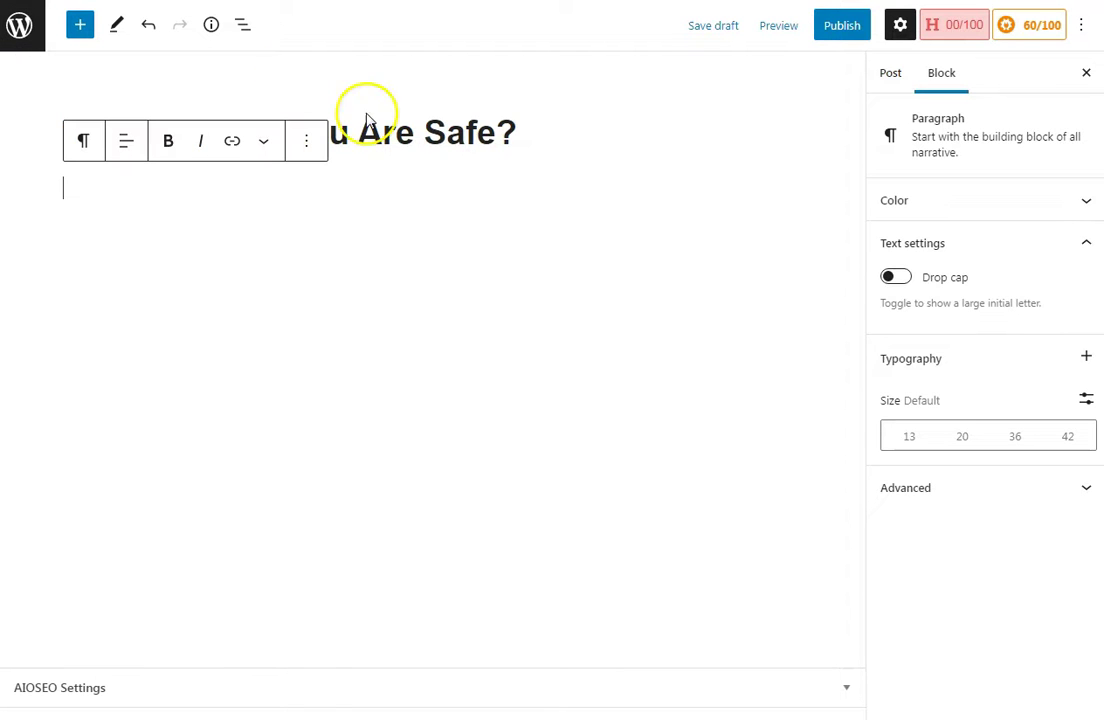
pyautogui.click(526, 135)
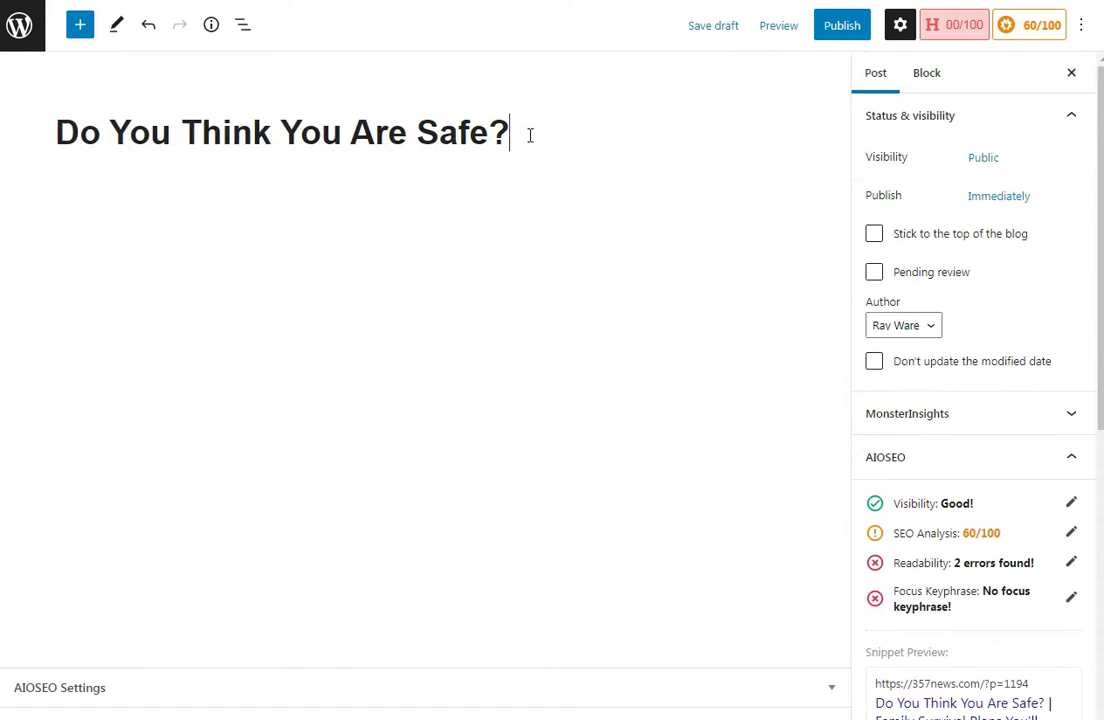
pyautogui.hotkey('ctrl', 'v')
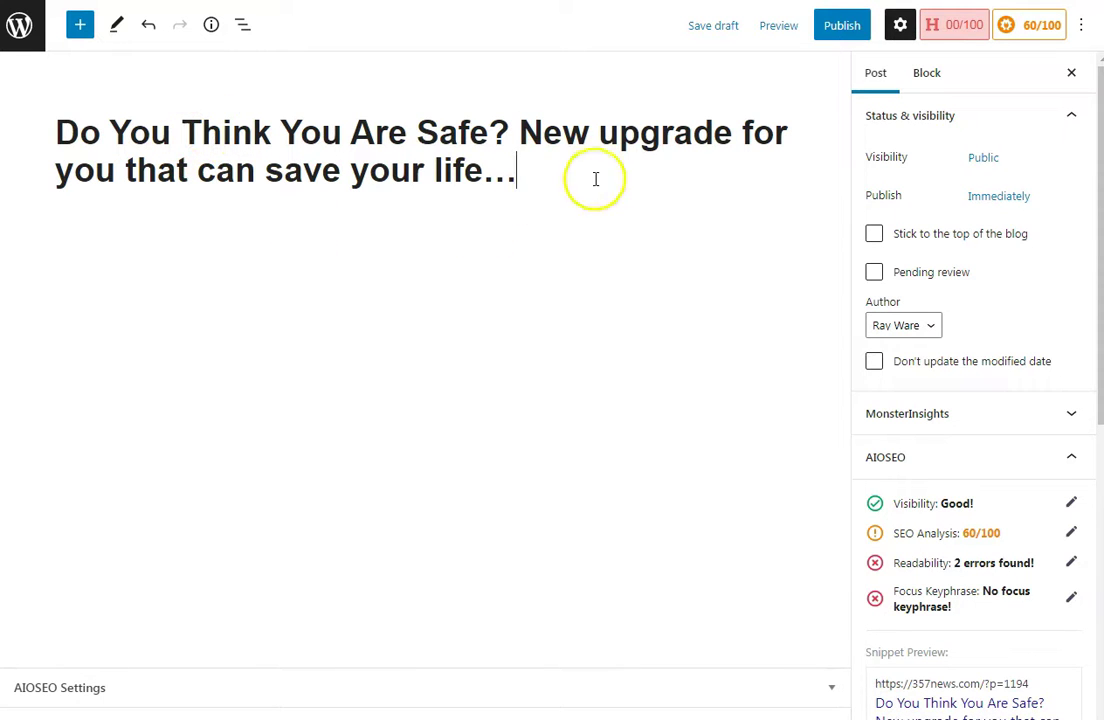
pyautogui.click(845, 30)
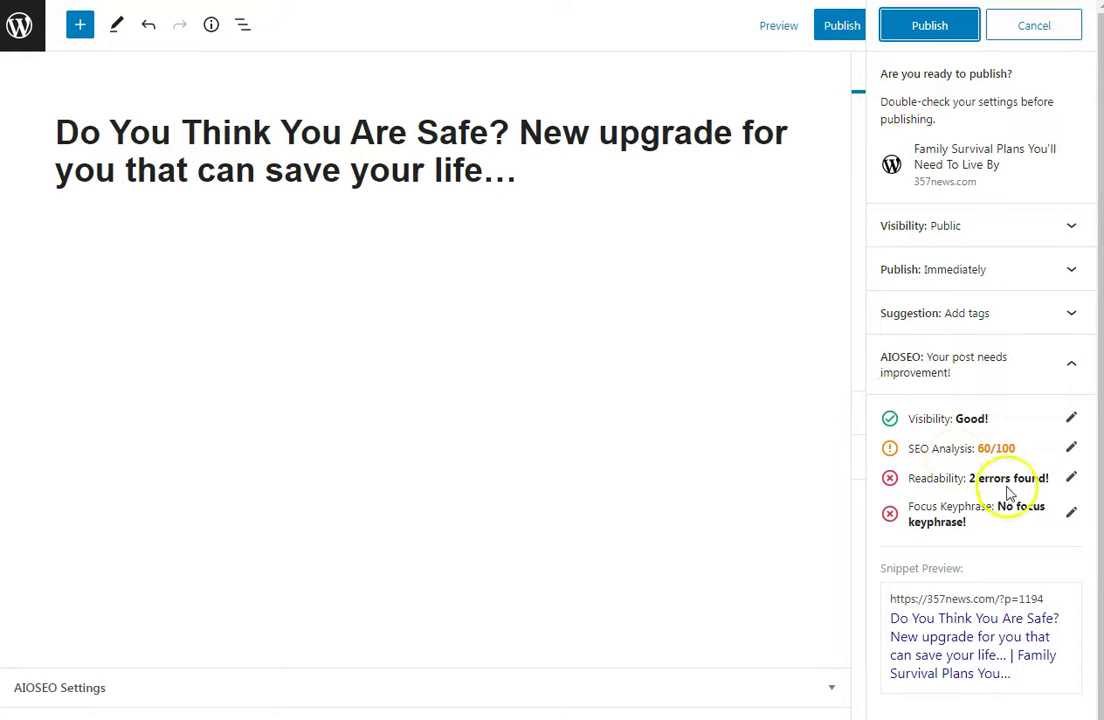
# Publish the post and look for it in the Recent list on the live 357news home page
pyautogui.click(946, 33)
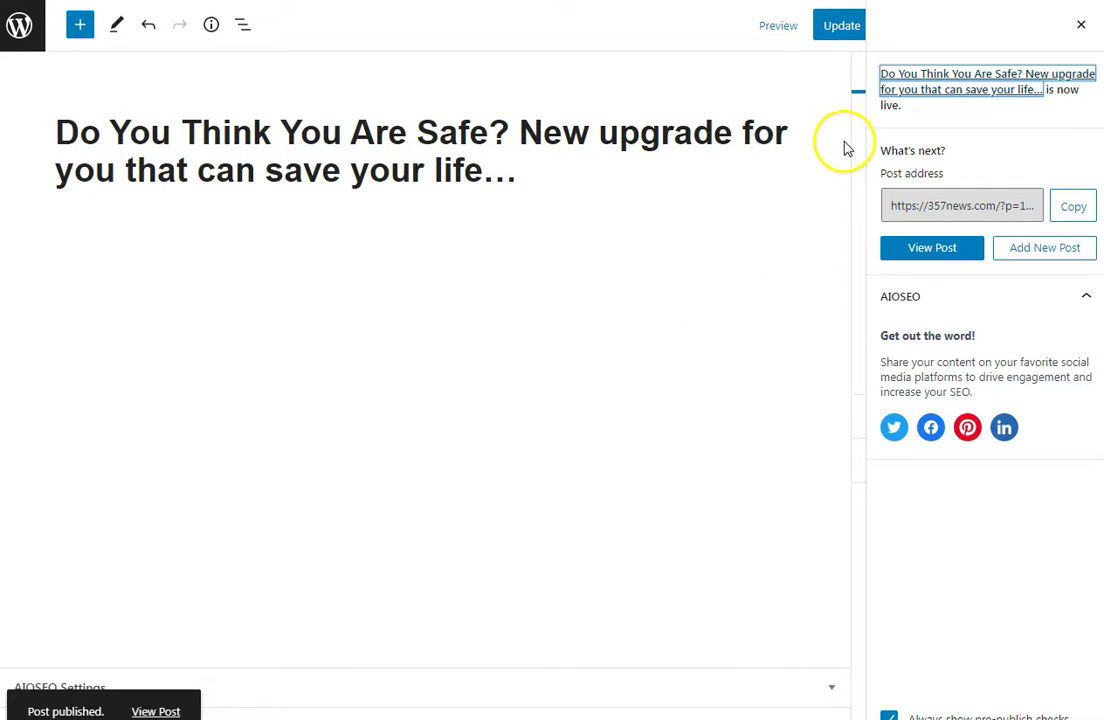
pyautogui.hotkey('alt', 'Tab')
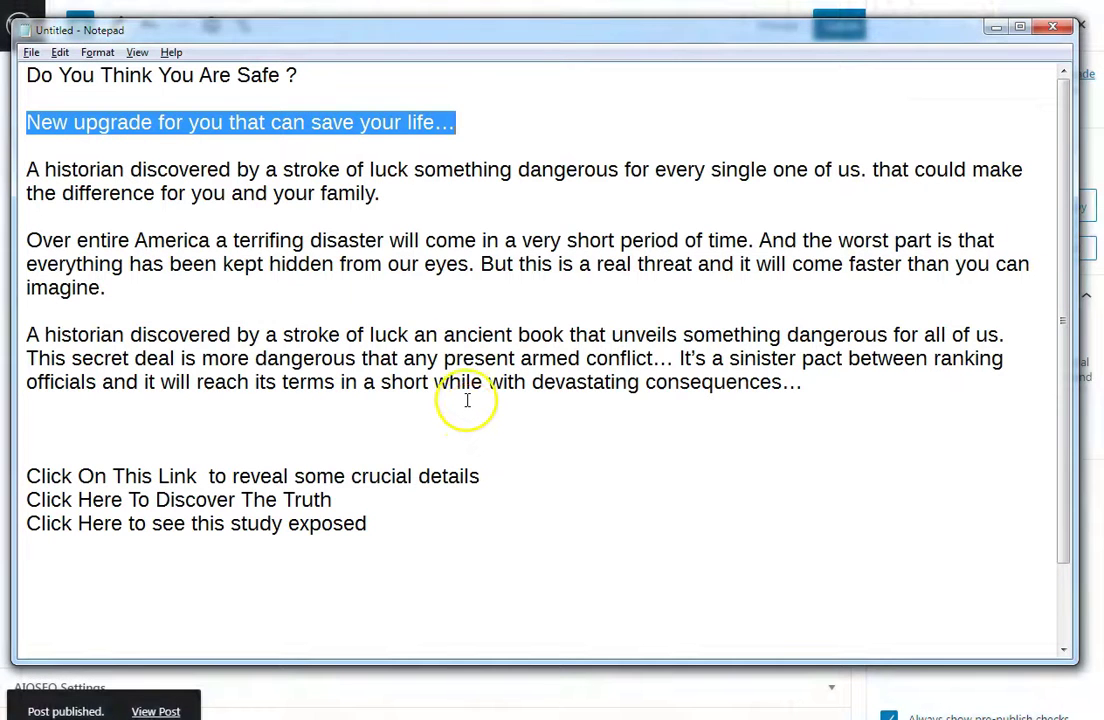
pyautogui.hotkey('alt', 'Tab')
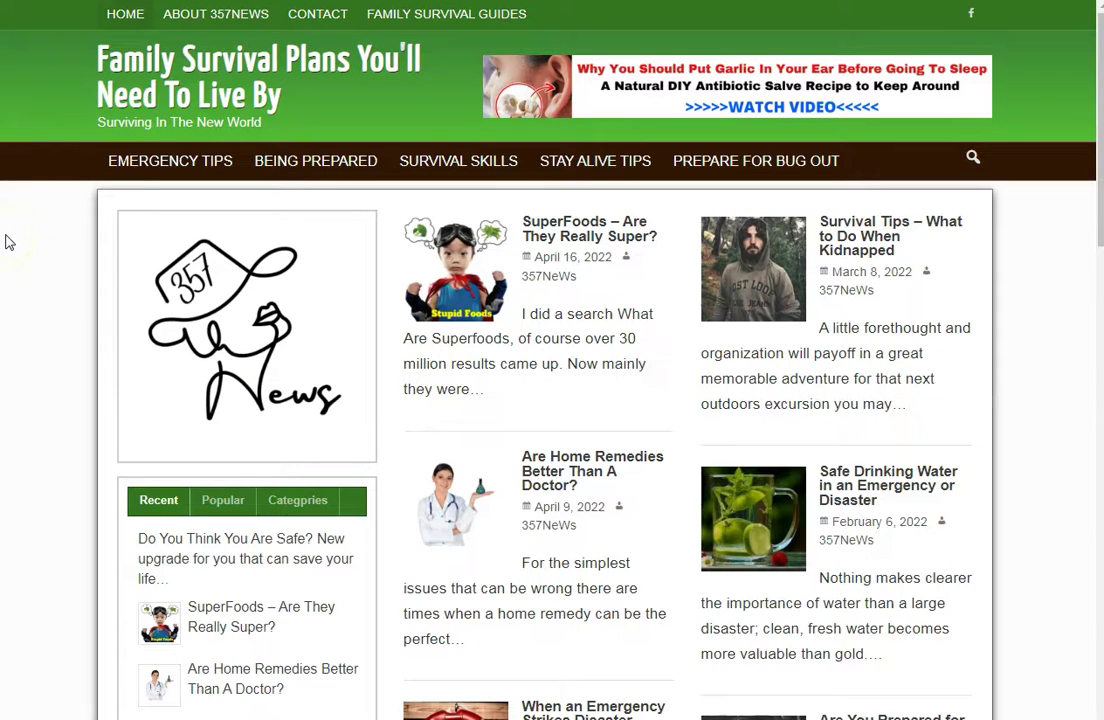
pyautogui.scroll(-4, 522, 407)
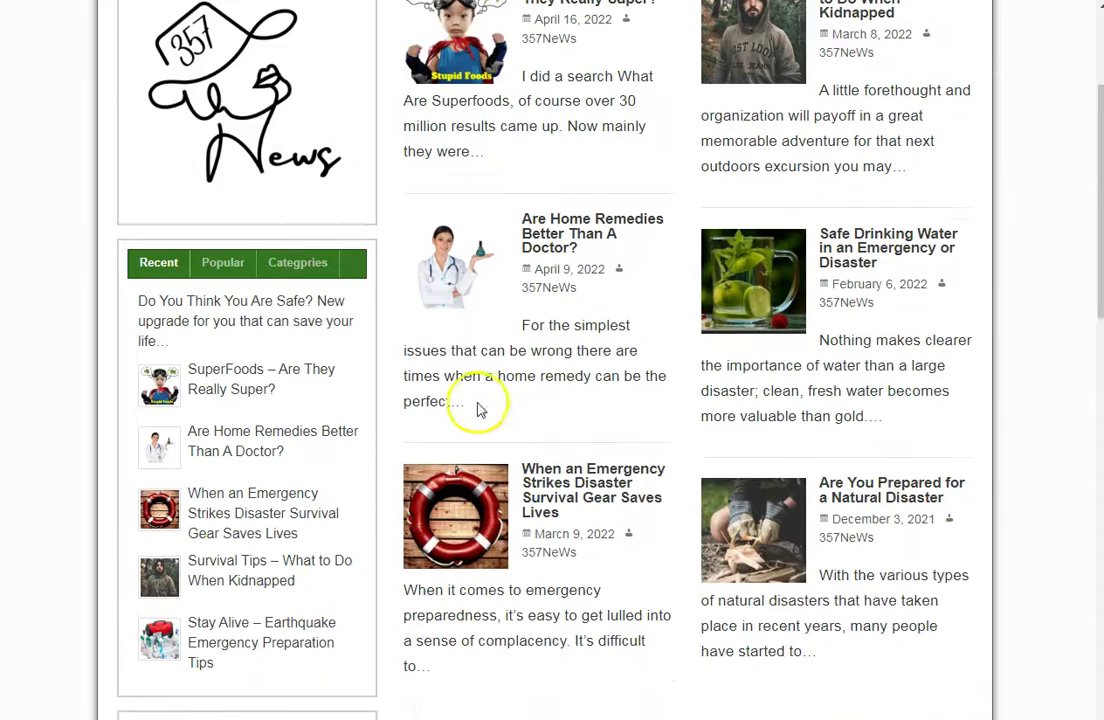
pyautogui.scroll(4, 362, 365)
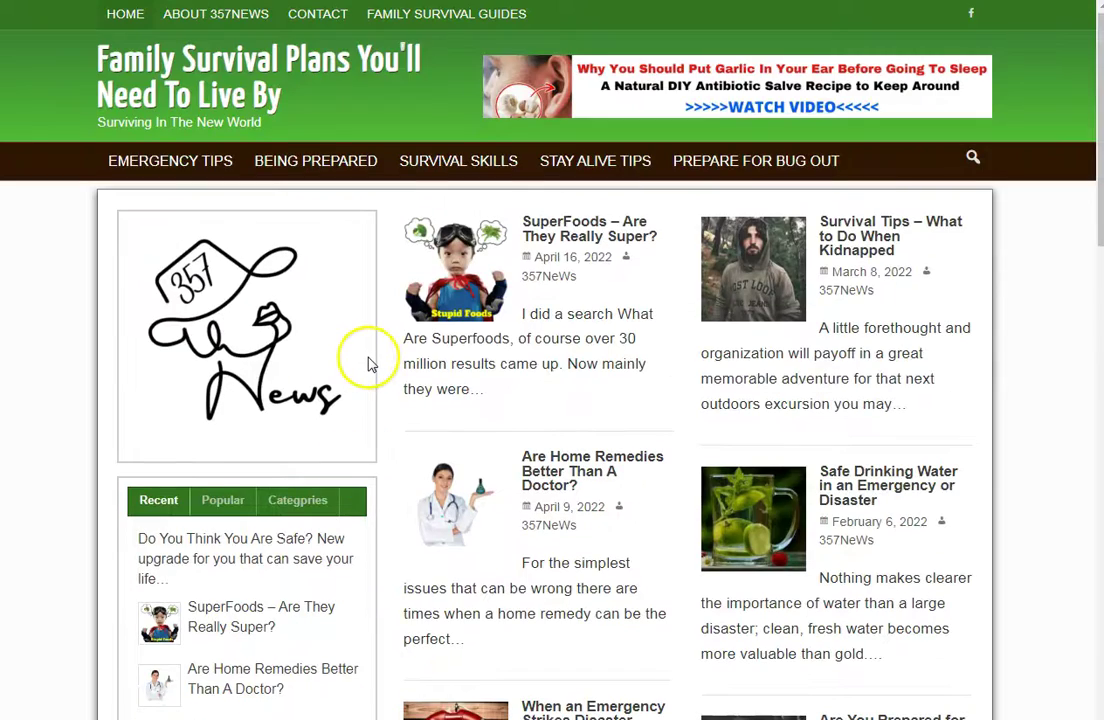
pyautogui.scroll(-3, 365, 365)
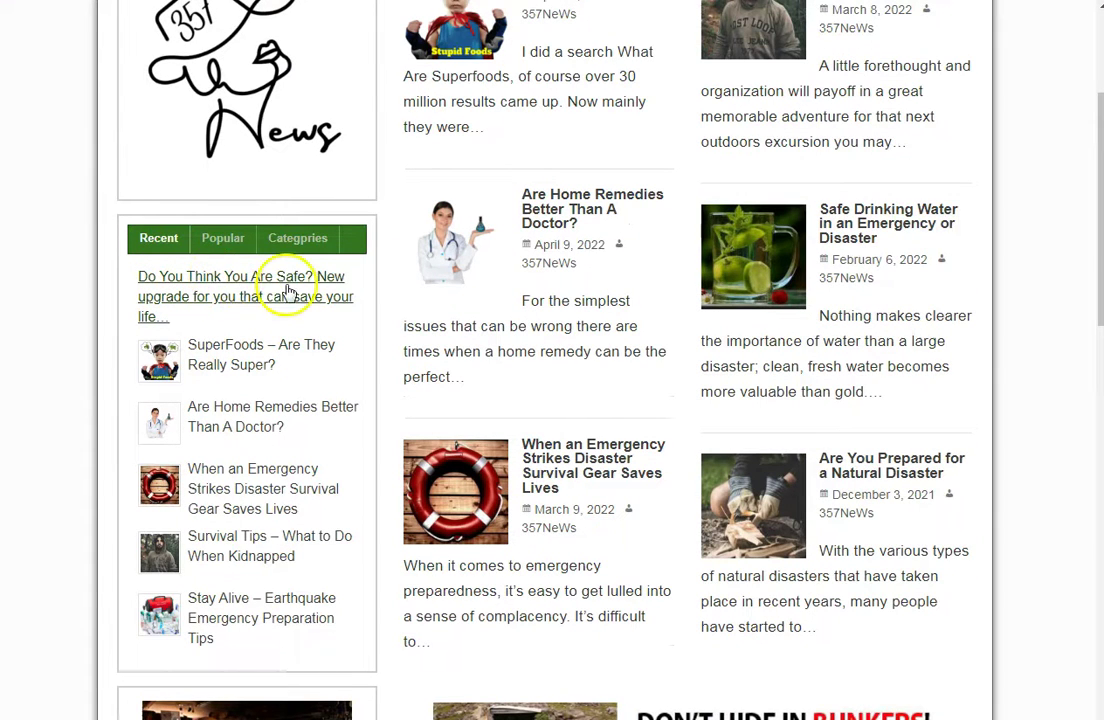
# Return to the WordPress post editor and close the post-publish panel
pyautogui.hotkey('alt', 'Tab')
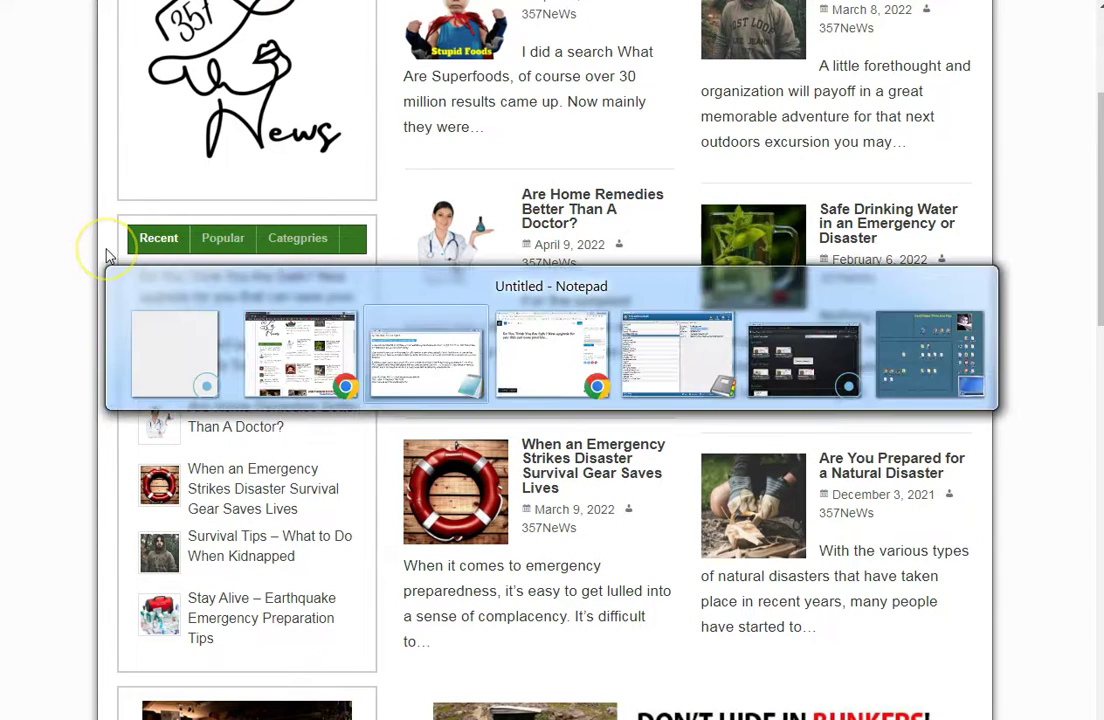
pyautogui.hotkey('alt', 'Tab')
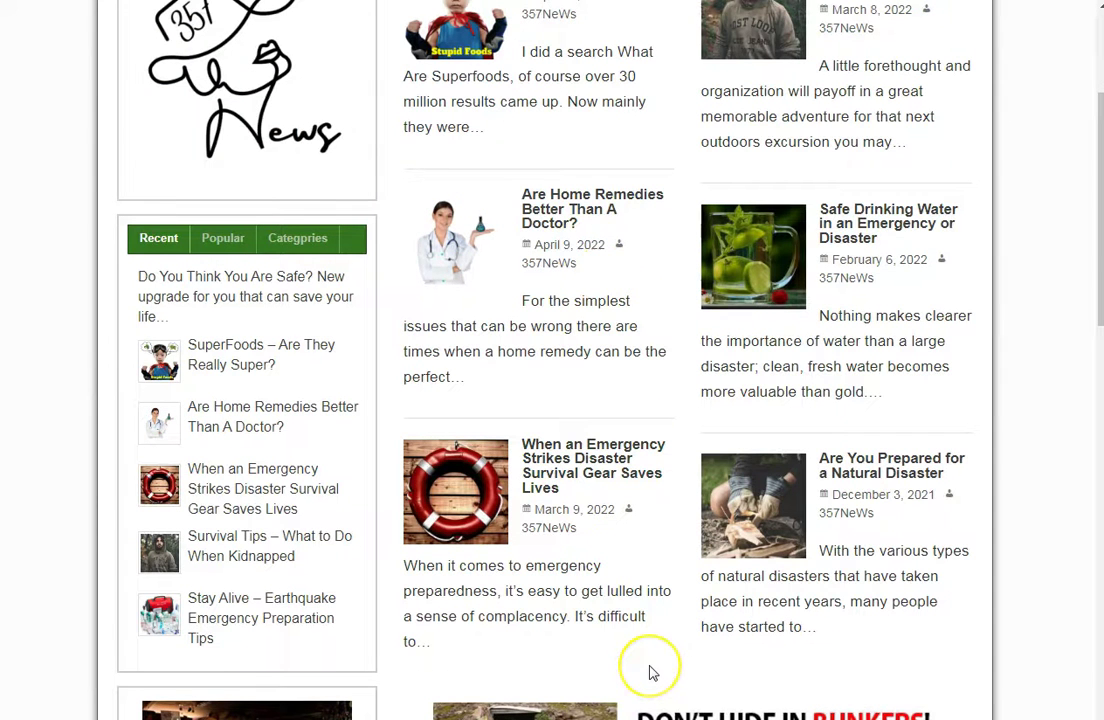
pyautogui.hotkey('alt', 'Tab')
pyautogui.press('Tab')
pyautogui.press('Tab')
pyautogui.press('Tab')
pyautogui.press('Tab')
pyautogui.press('Tab')
pyautogui.press('Tab')
pyautogui.press('Tab')
pyautogui.press('Tab')
pyautogui.press('Tab')
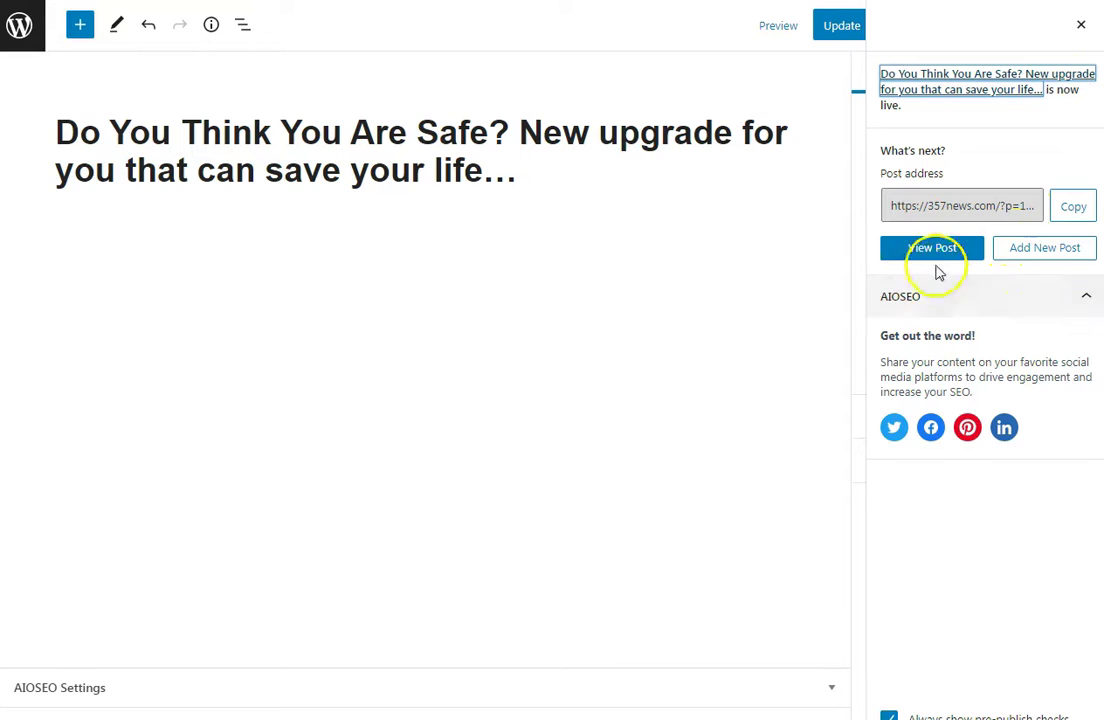
pyautogui.click(1081, 25)
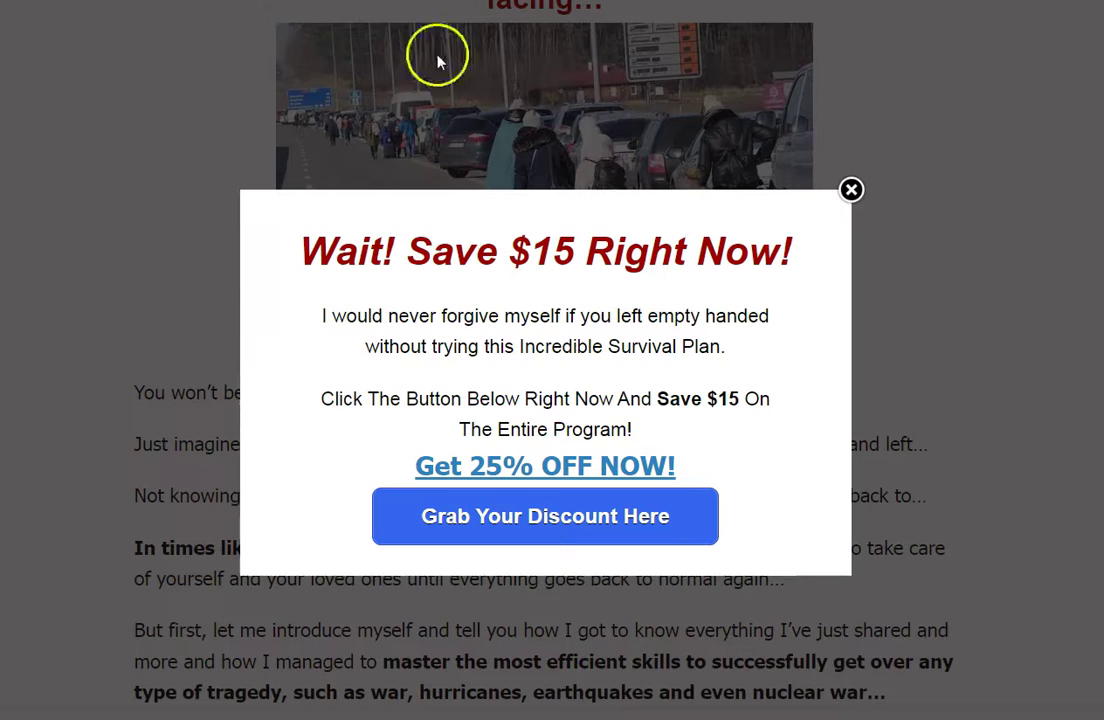
# On the Final Survival Plan sales page, dismiss the discount pop-up and copy the address of the photo of refugees walking past cars
pyautogui.click(850, 189)
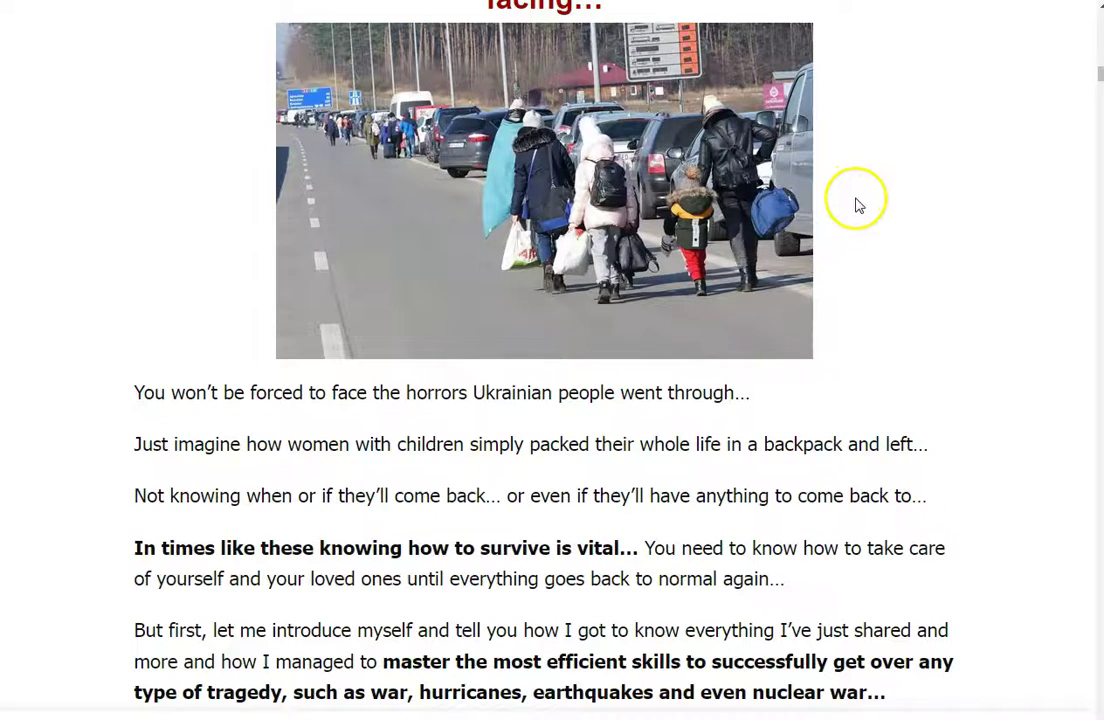
pyautogui.scroll(3, 852, 205)
pyautogui.rightClick(451, 321)
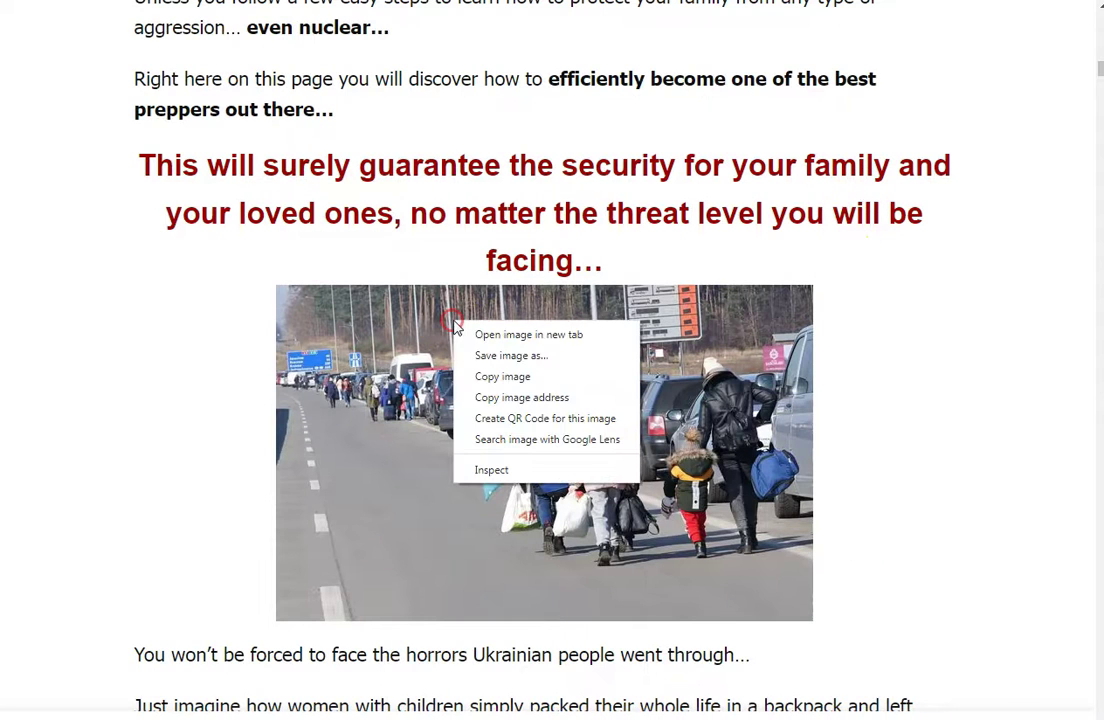
pyautogui.click(540, 398)
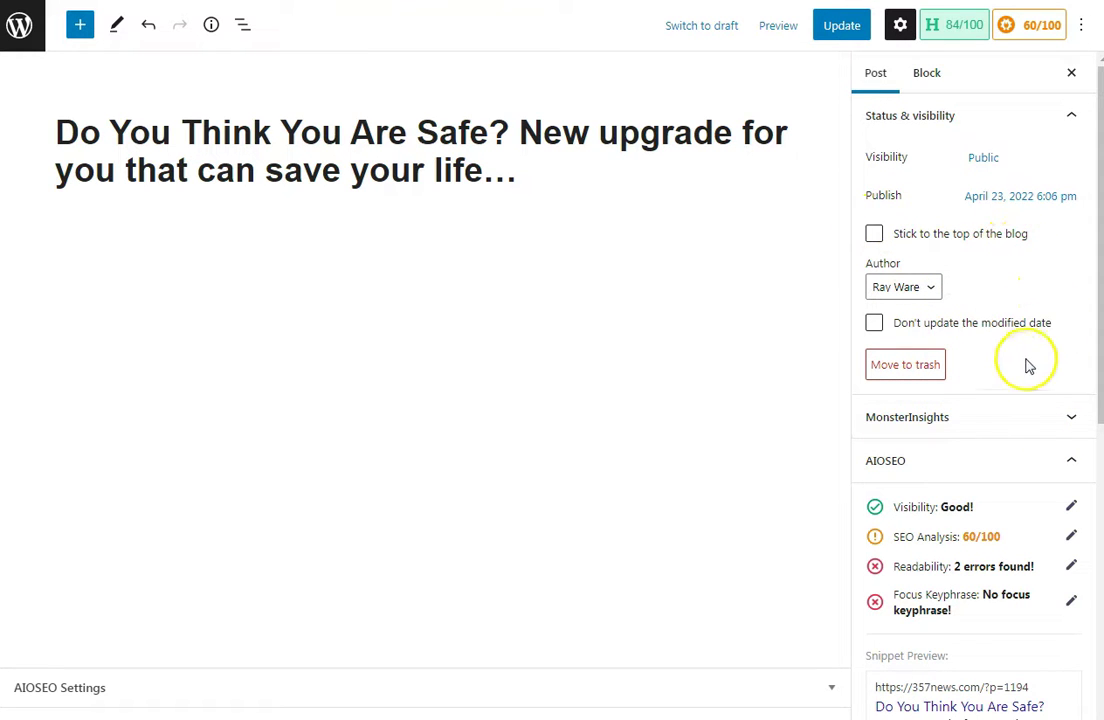
# In the WordPress post settings, collapse the AIOSEO section to reach the options below it
pyautogui.scroll(-1, 1030, 382)
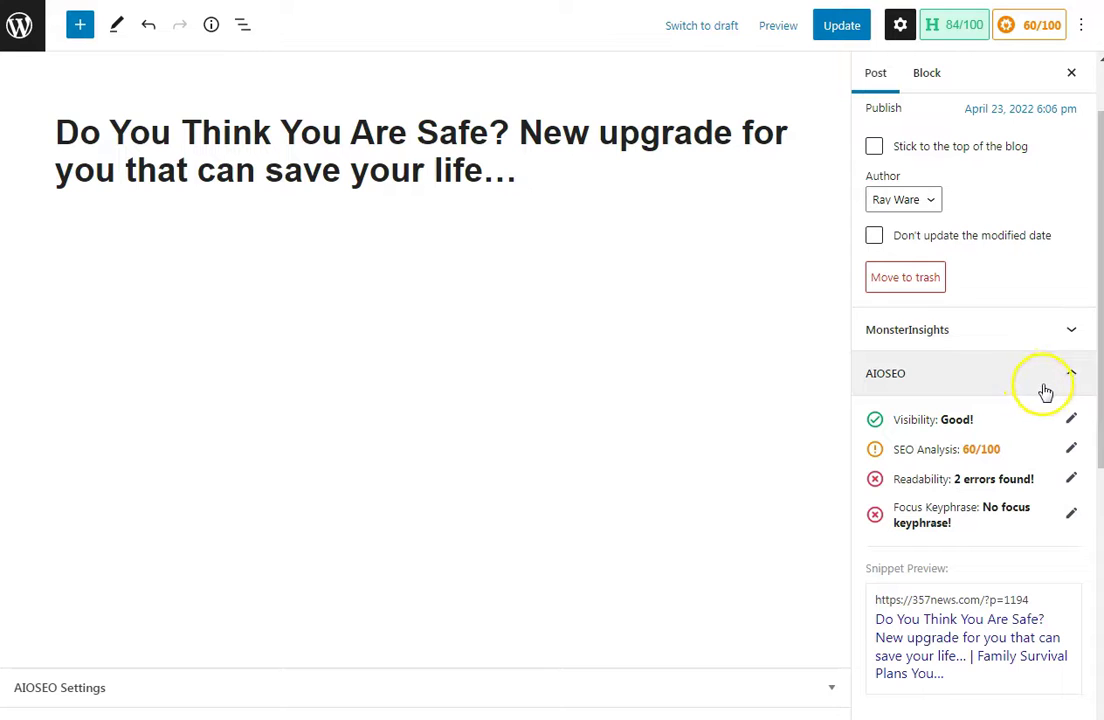
pyautogui.click(1077, 338)
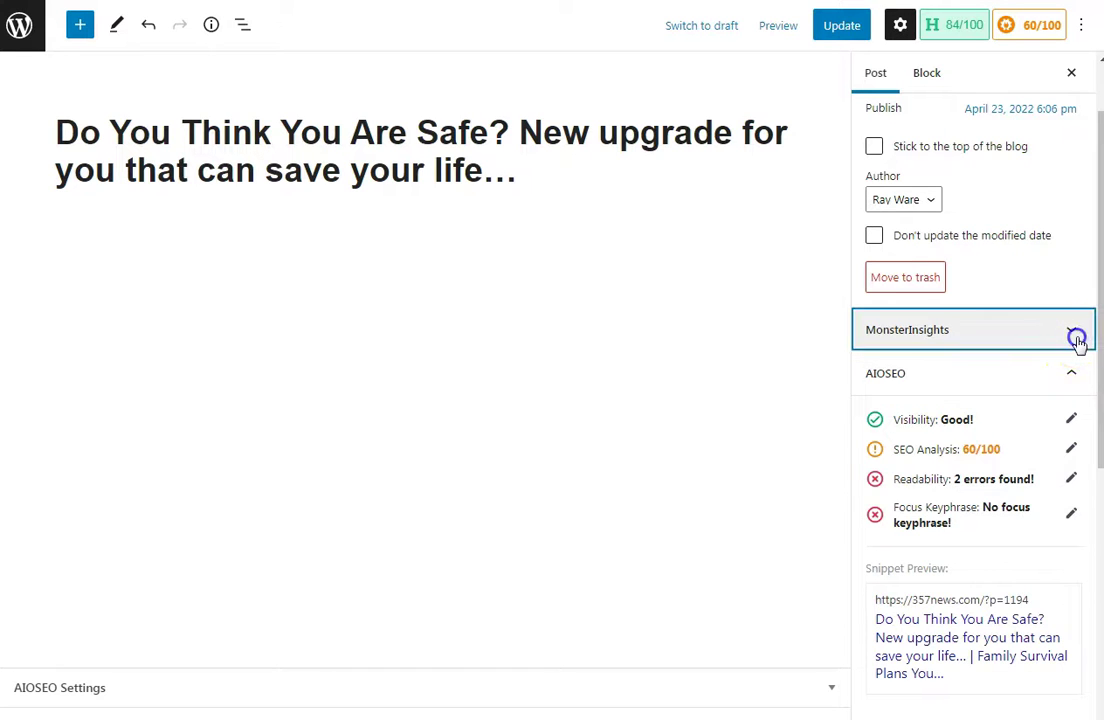
pyautogui.click(1076, 340)
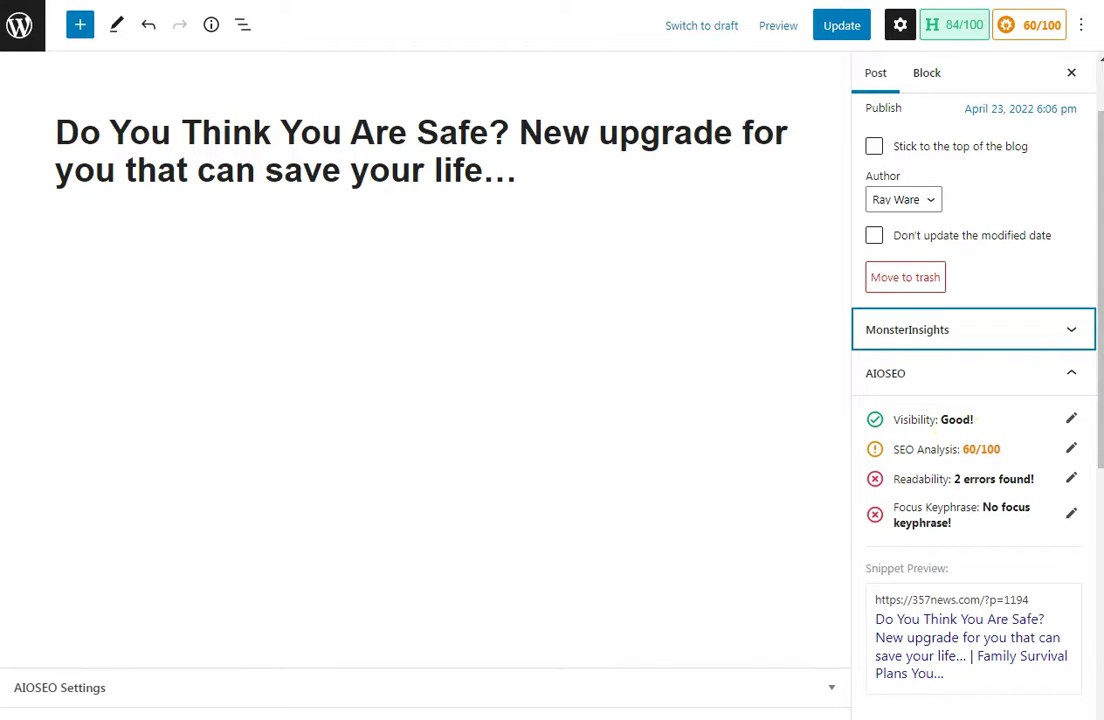
pyautogui.click(1049, 564)
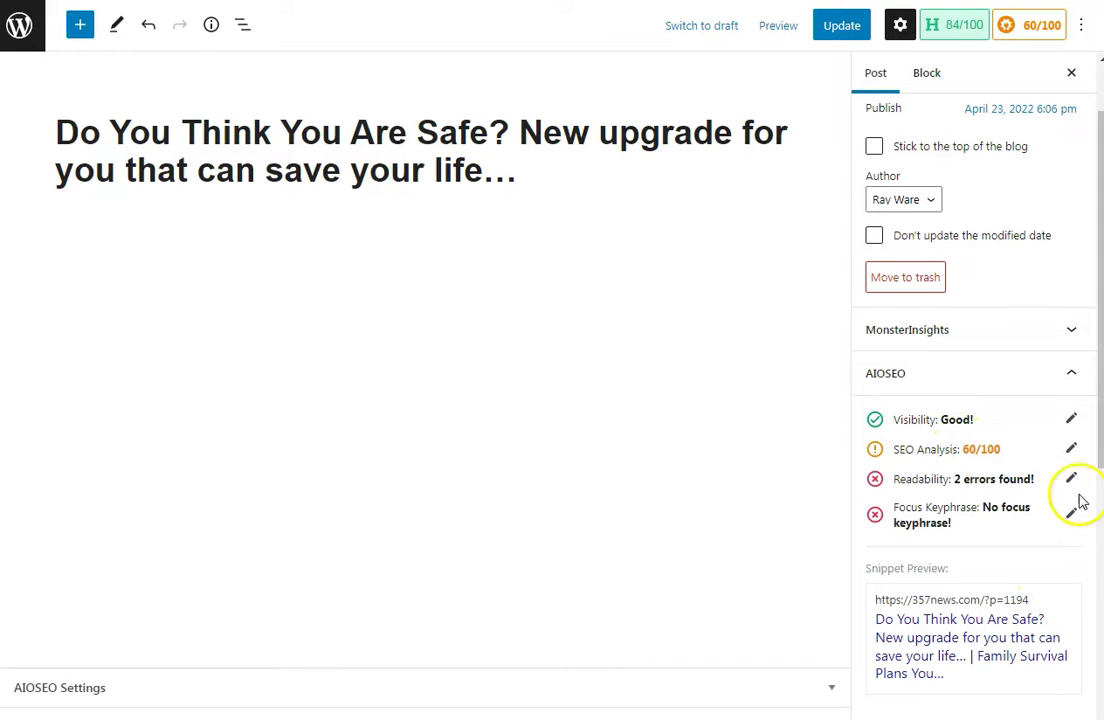
pyautogui.click(1075, 374)
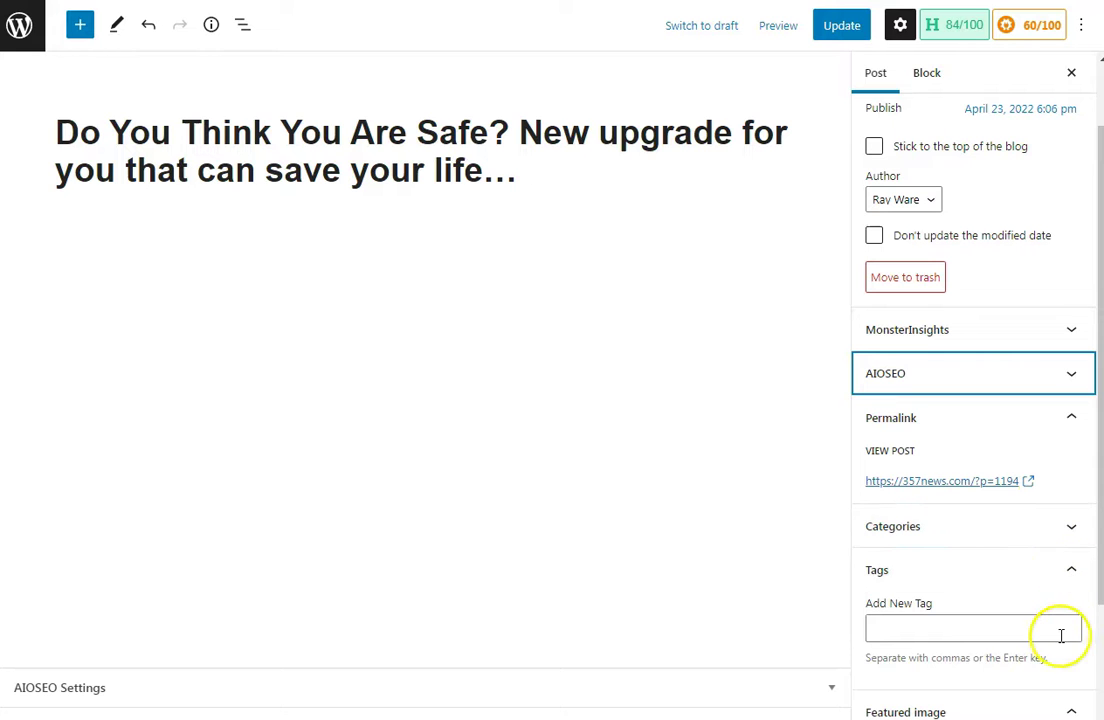
# Upload the refugee photo from its copied web address, skipping the login prompt without credentials, and set it as the post's featured image
pyautogui.scroll(-2, 1061, 635)
pyautogui.click(1010, 594)
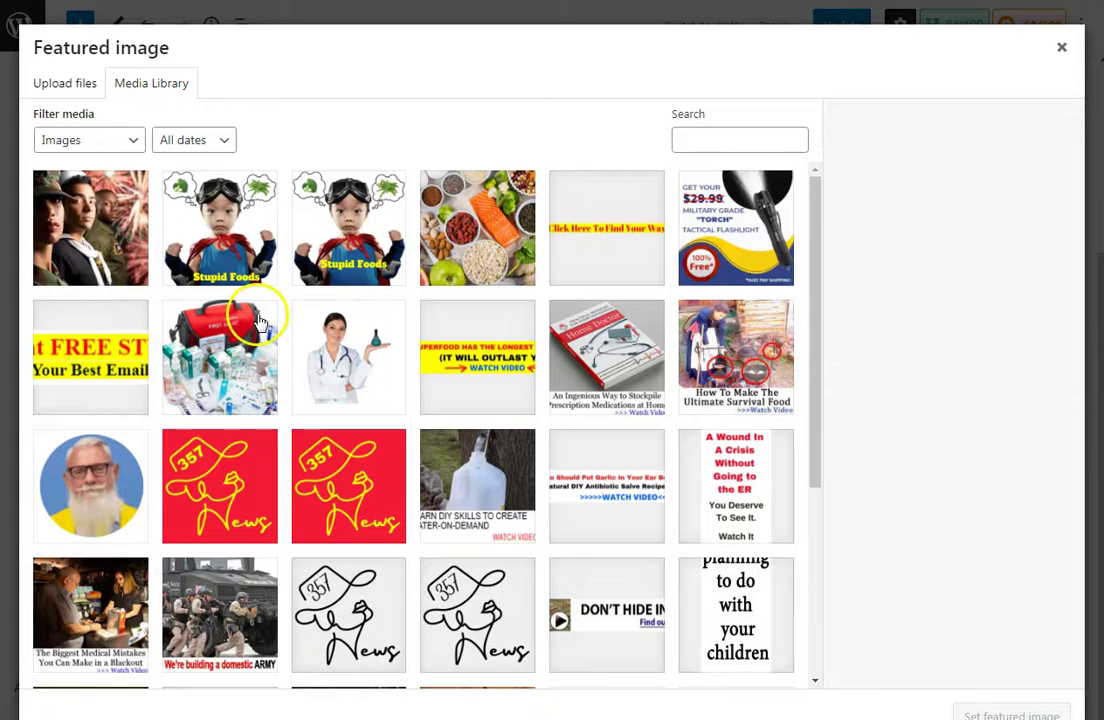
pyautogui.click(67, 87)
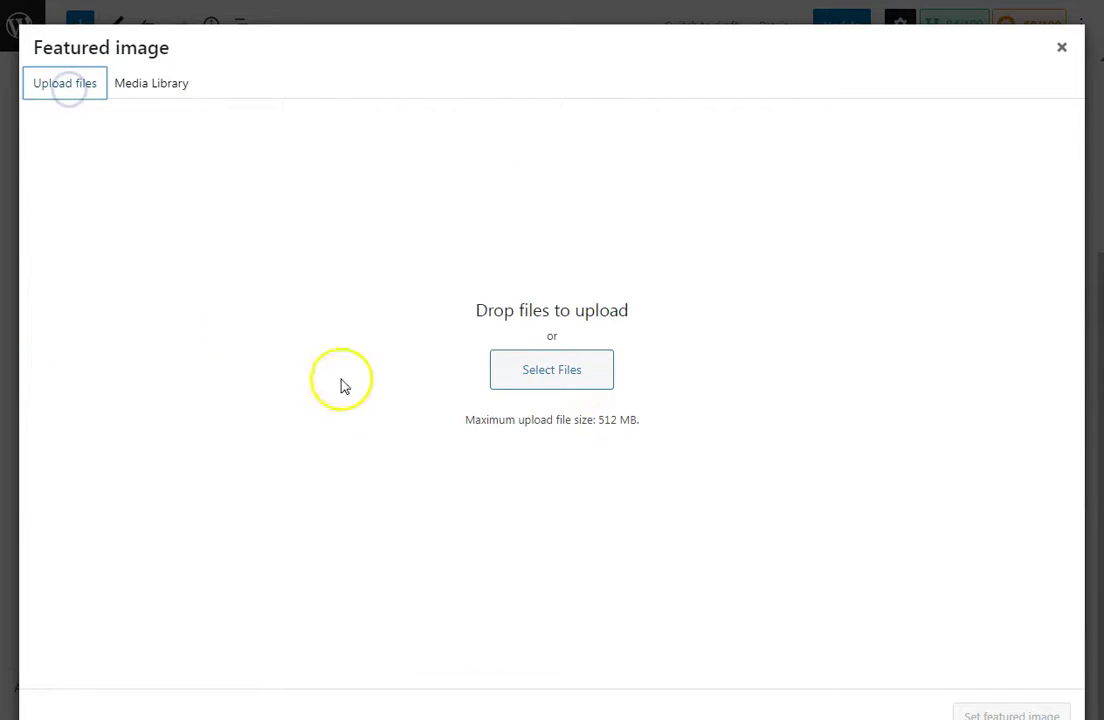
pyautogui.click(521, 381)
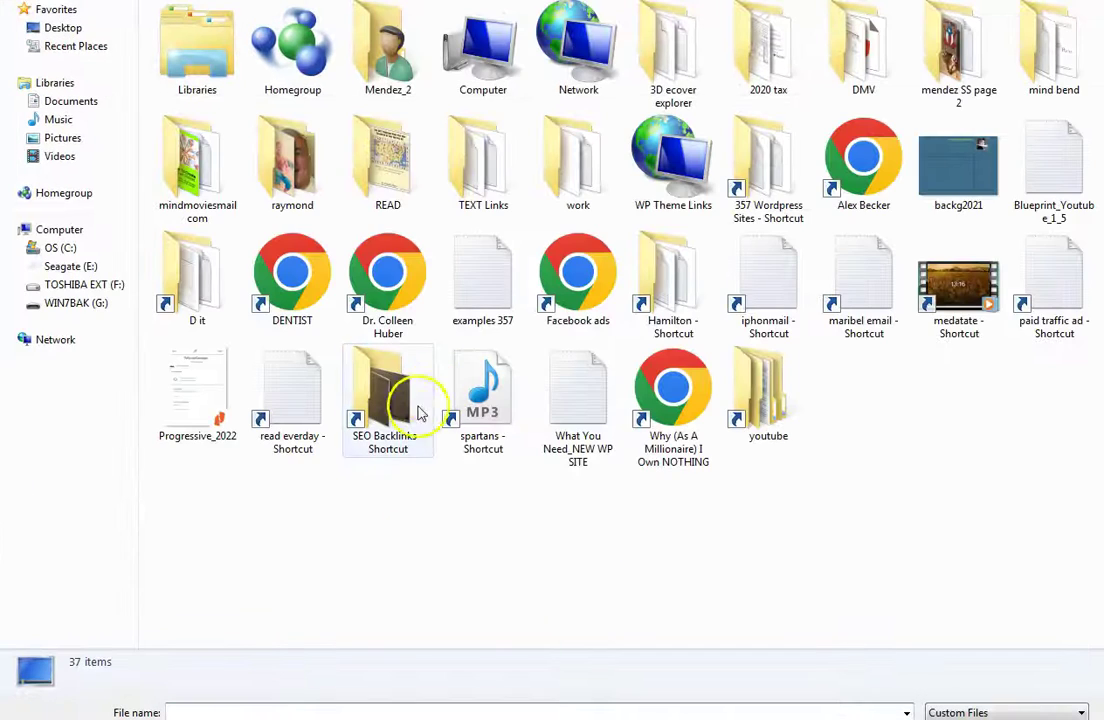
pyautogui.hotkey('ctrl', 'v')
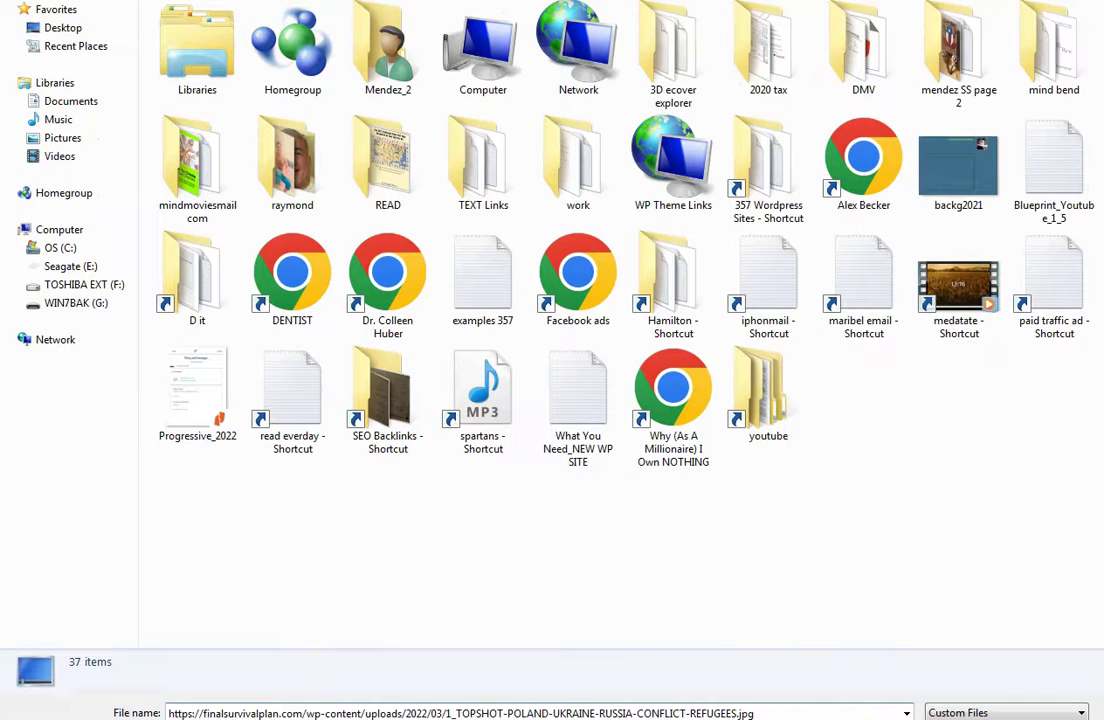
pyautogui.press('Return')
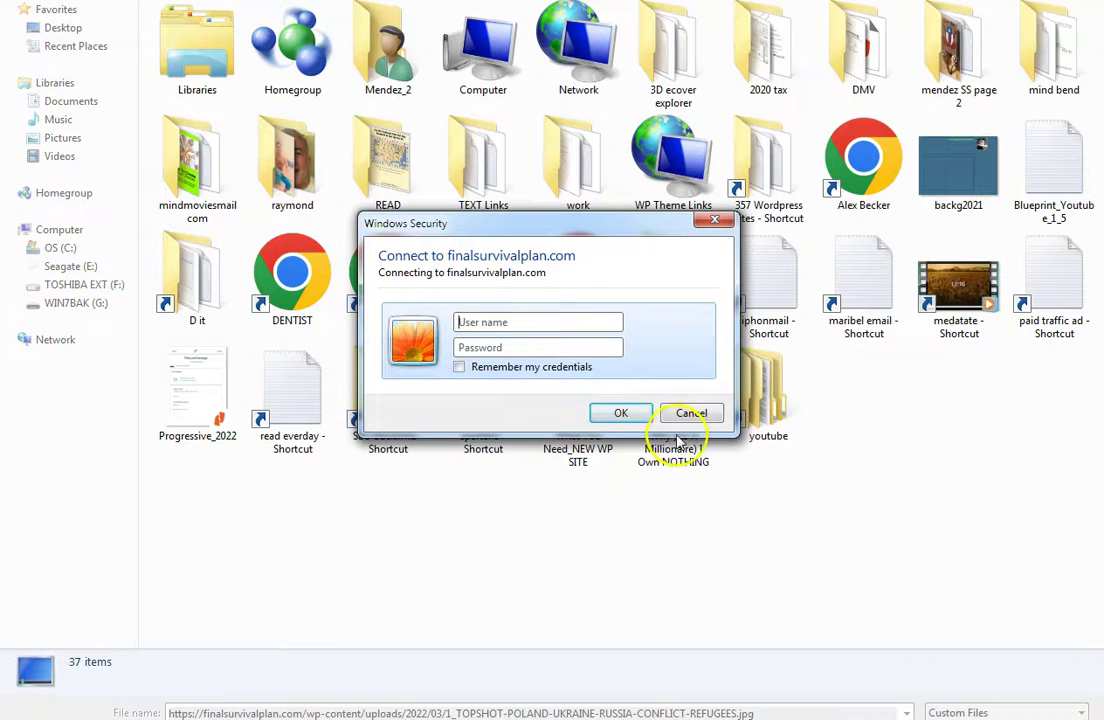
pyautogui.click(622, 412)
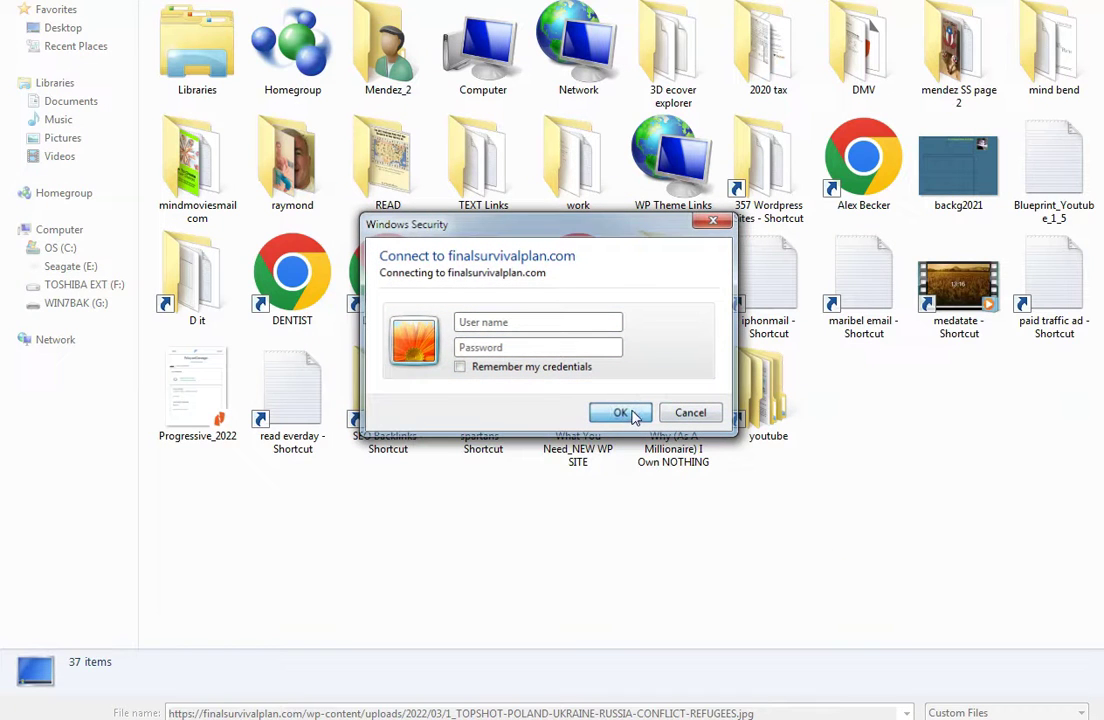
pyautogui.click(694, 420)
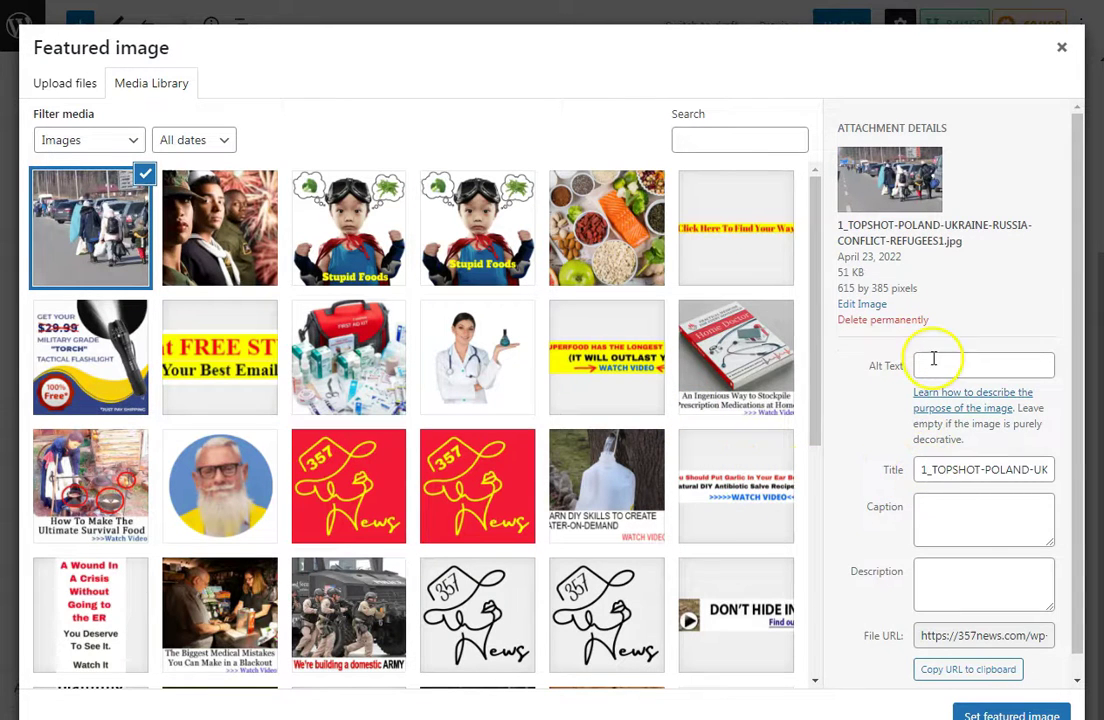
pyautogui.click(1000, 716)
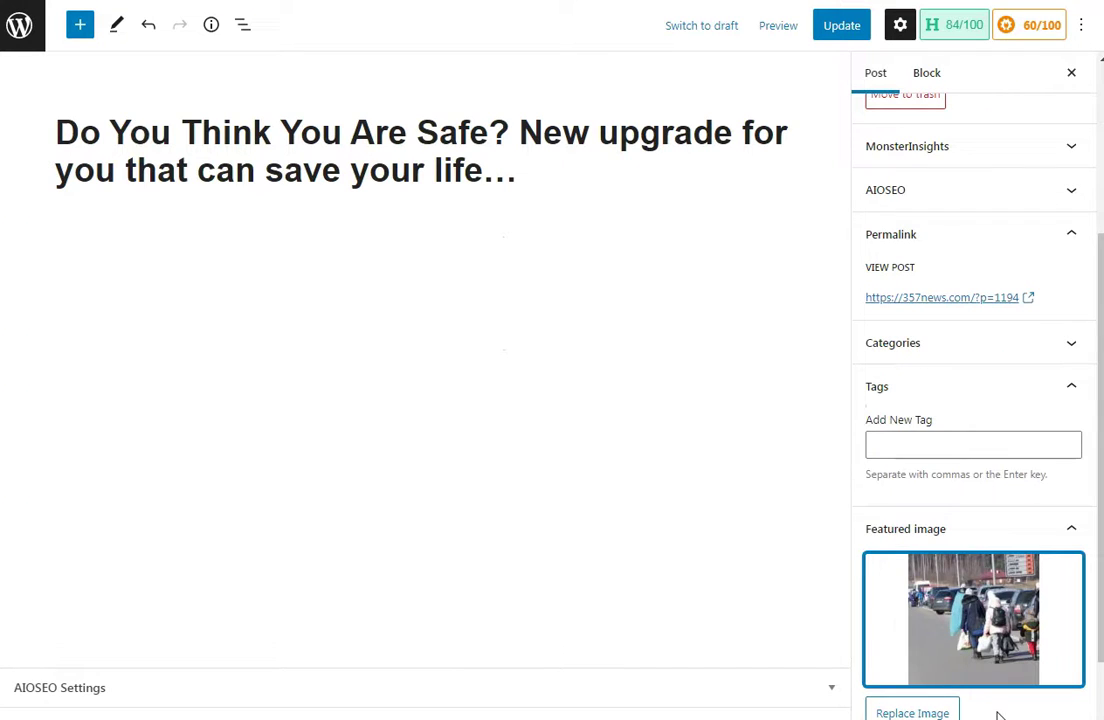
# Update the post, then reload the live site and open the post from the Recent list to check its featured image
pyautogui.click(840, 25)
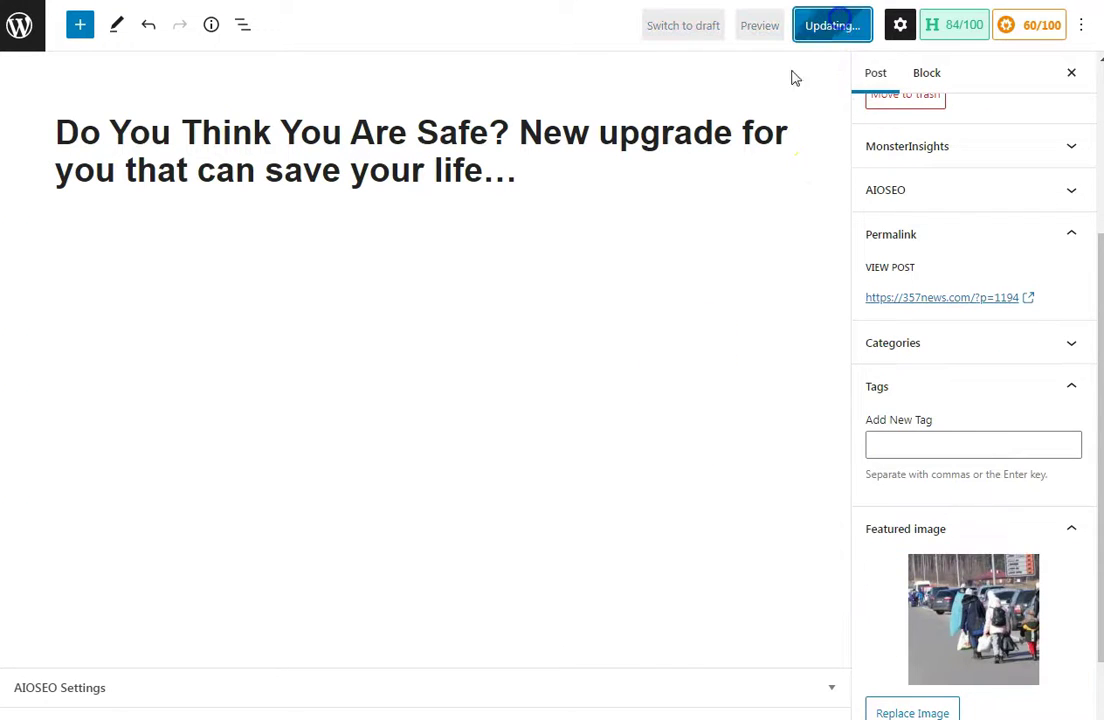
pyautogui.moveTo(665, 718)
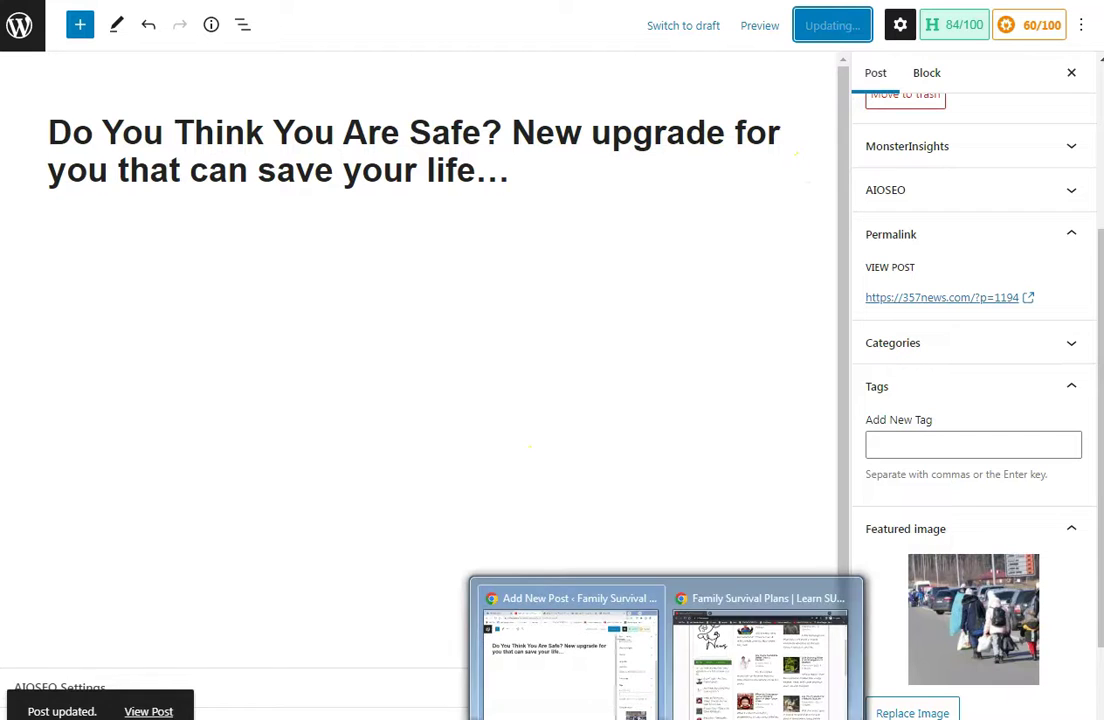
pyautogui.click(739, 698)
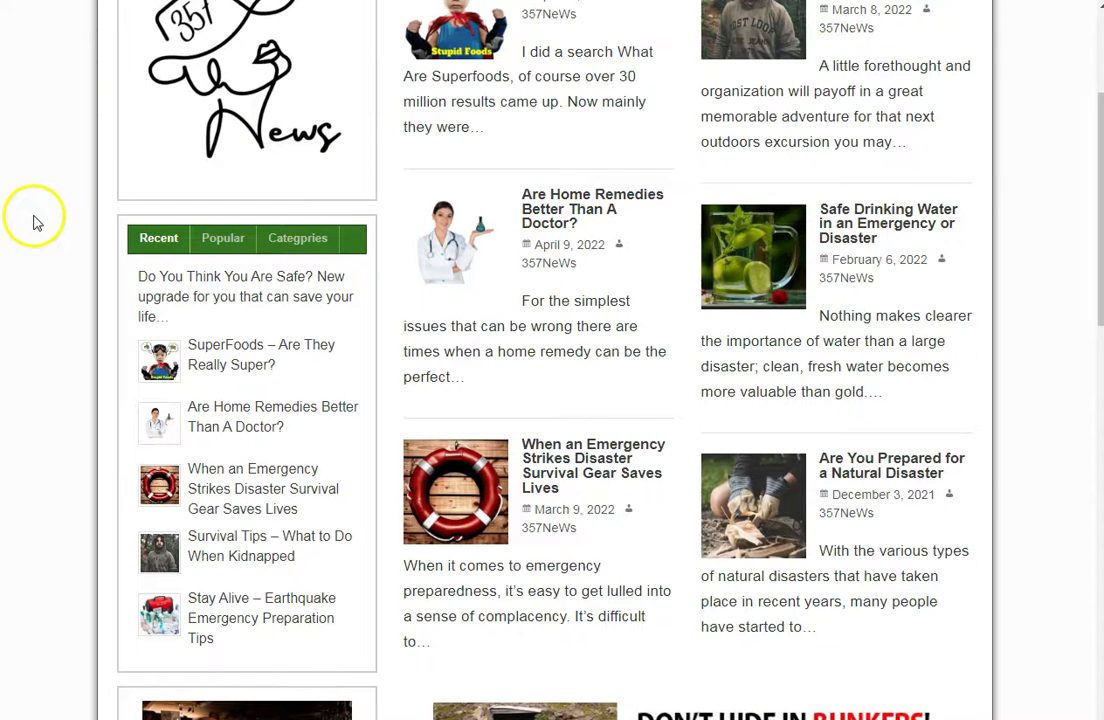
pyautogui.scroll(3, 42, 280)
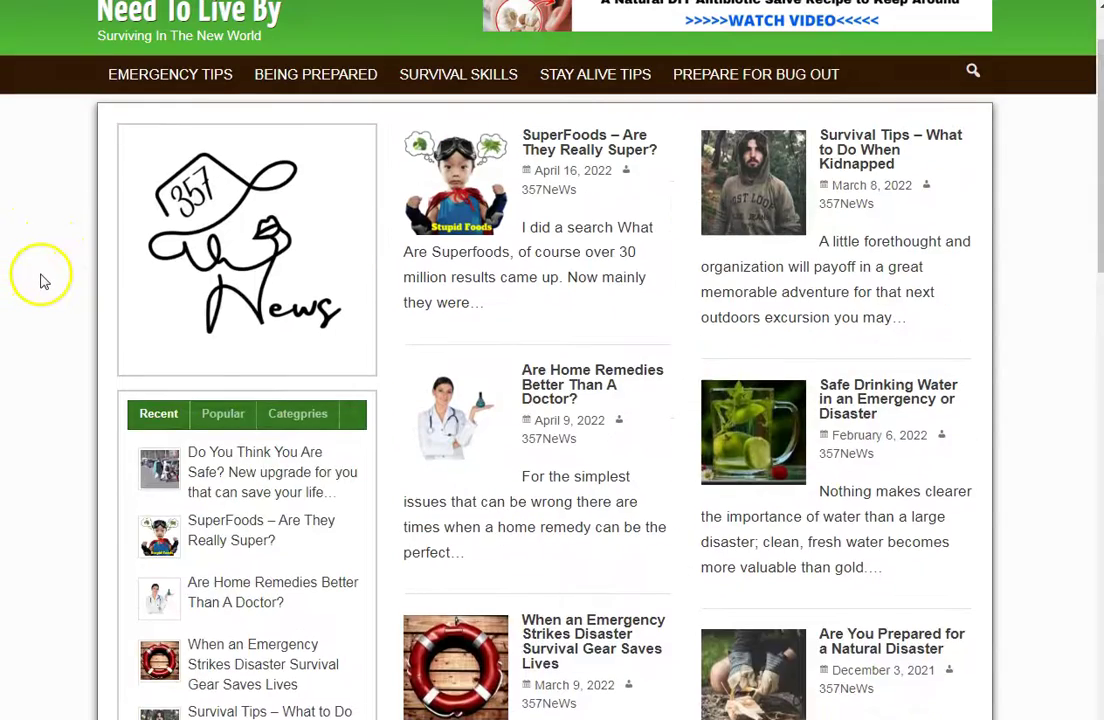
pyautogui.scroll(-3, 42, 280)
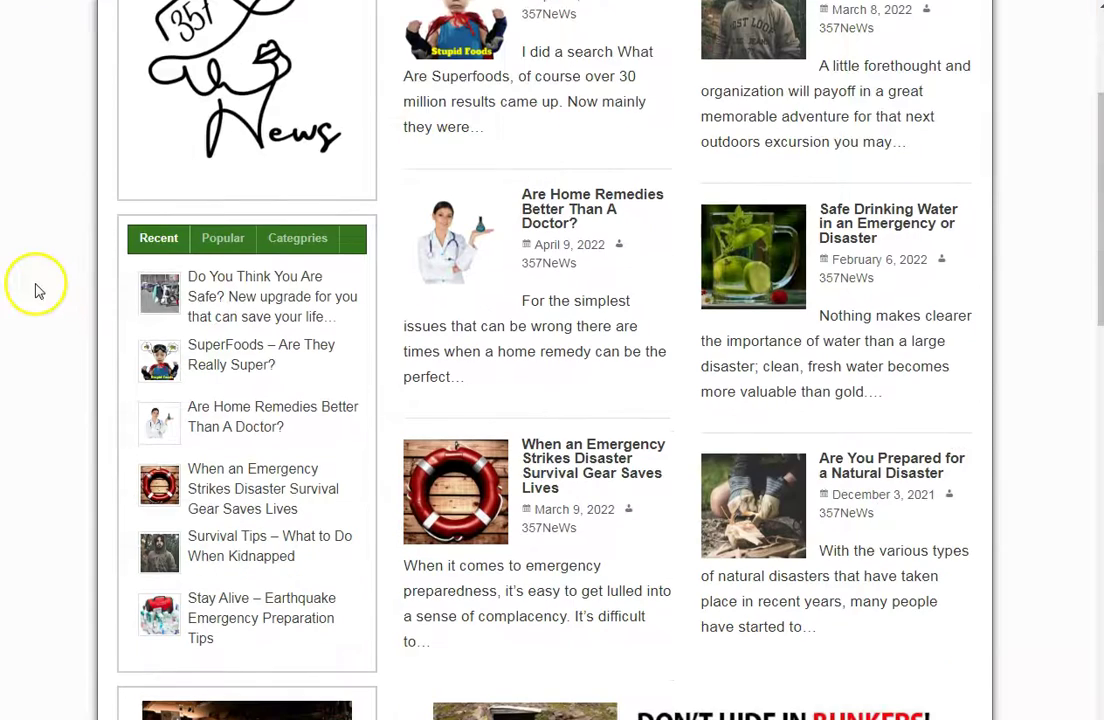
pyautogui.click(167, 300)
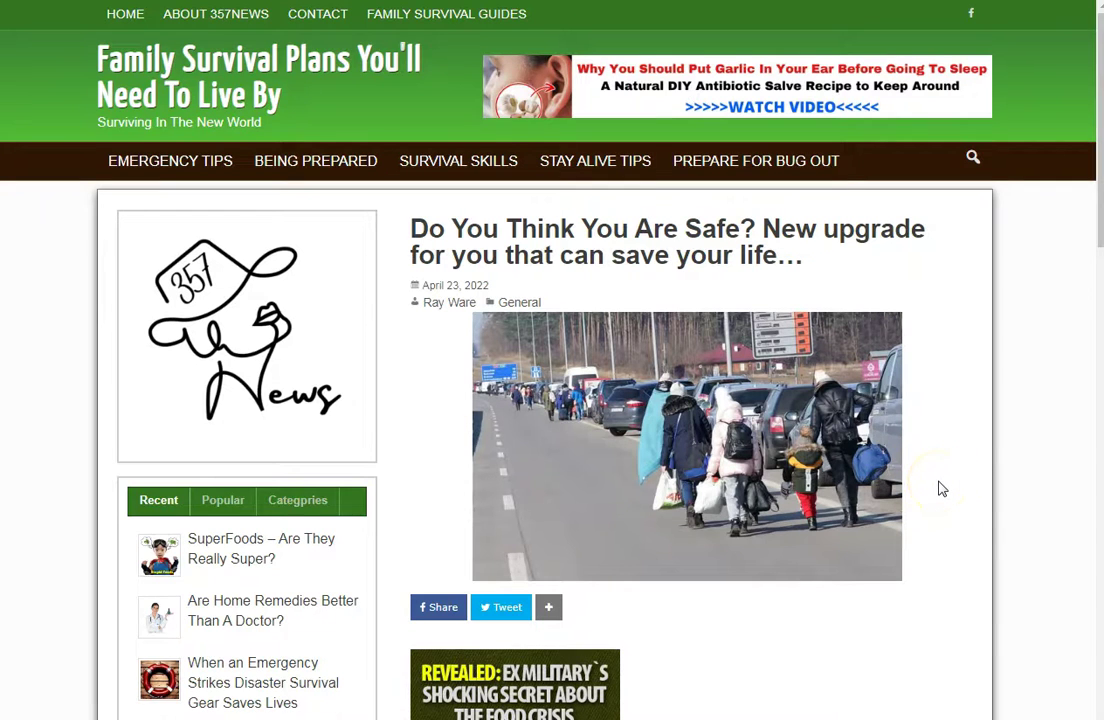
pyautogui.scroll(-3, 941, 488)
pyautogui.scroll(3, 941, 492)
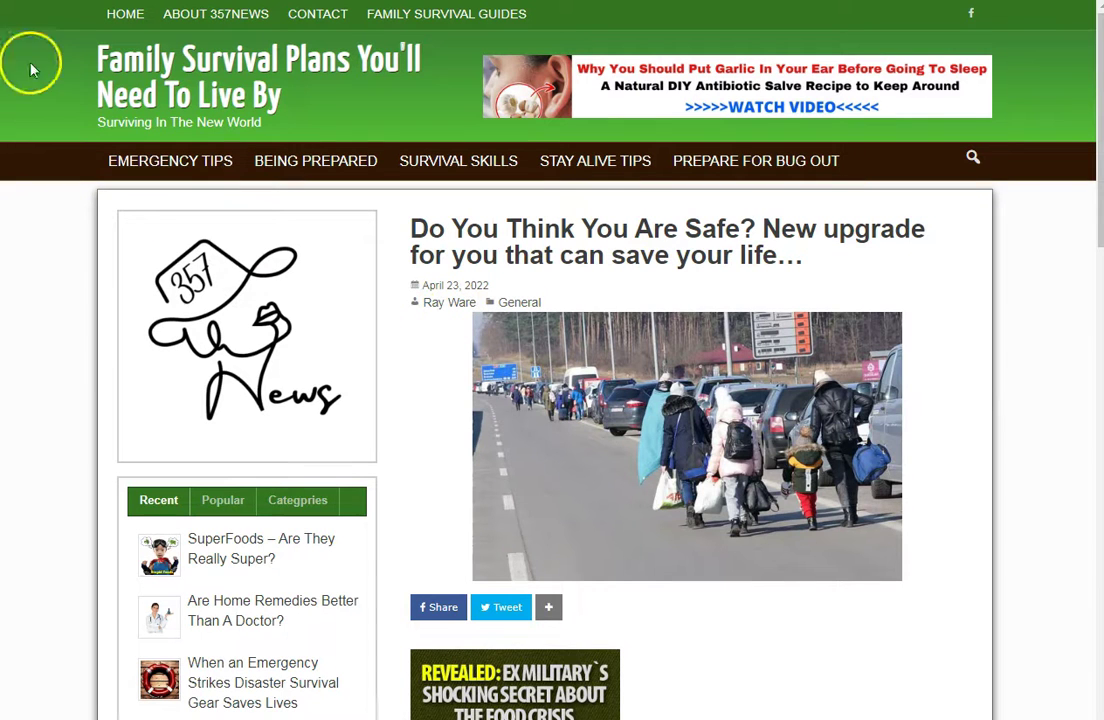
# Copy the three body paragraphs starting "A historian discovered" from Notepad into the WordPress post body and add empty paragraphs below them
pyautogui.hotkey('alt', 'Tab')
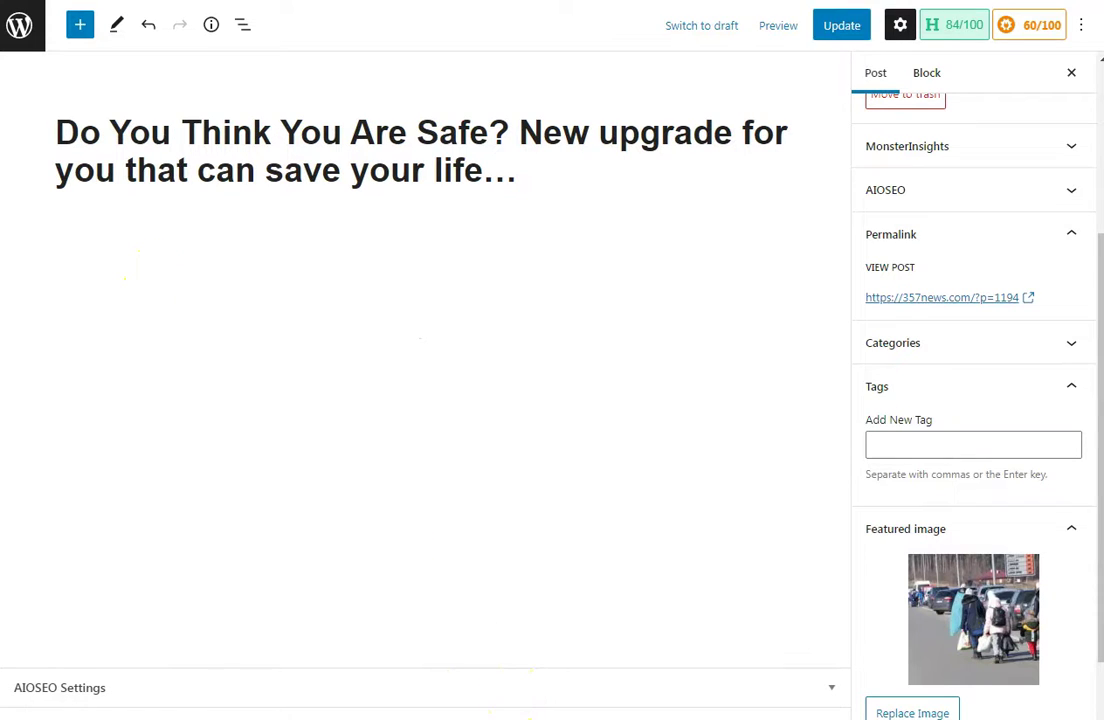
pyautogui.hotkey('alt', 'Tab')
pyautogui.click(22, 195)
pyautogui.moveTo(27, 170); pyautogui.dragTo(257, 366)
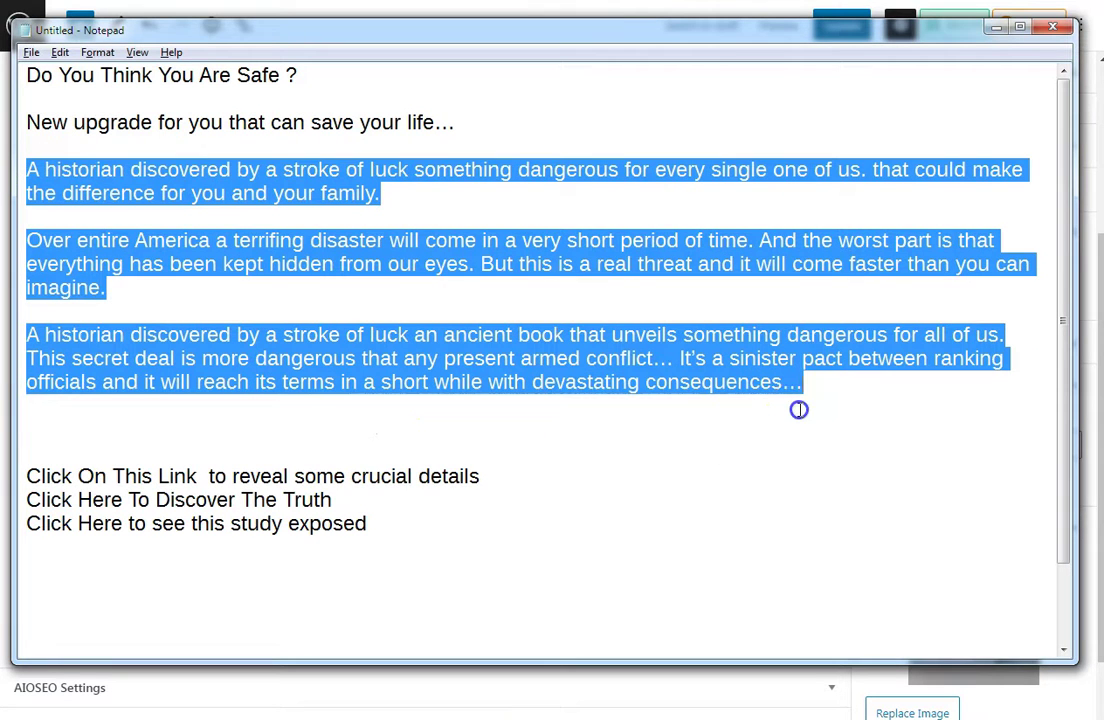
pyautogui.hotkey('alt', 'Tab')
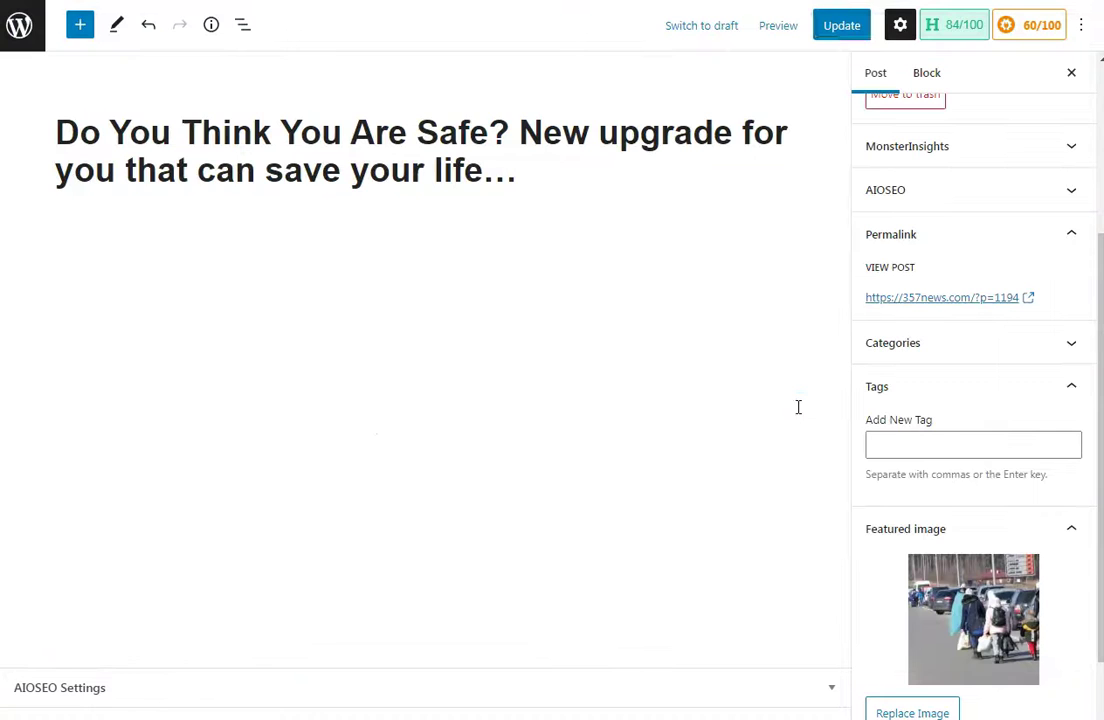
pyautogui.click(256, 259)
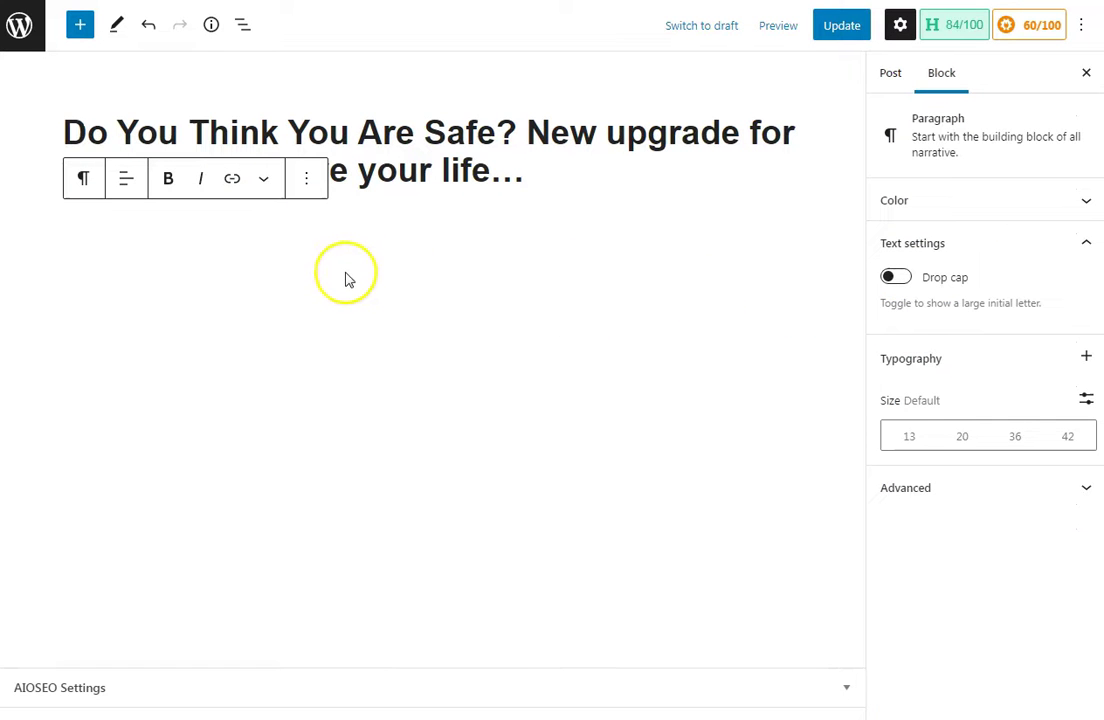
pyautogui.hotkey('ctrl', 'v')
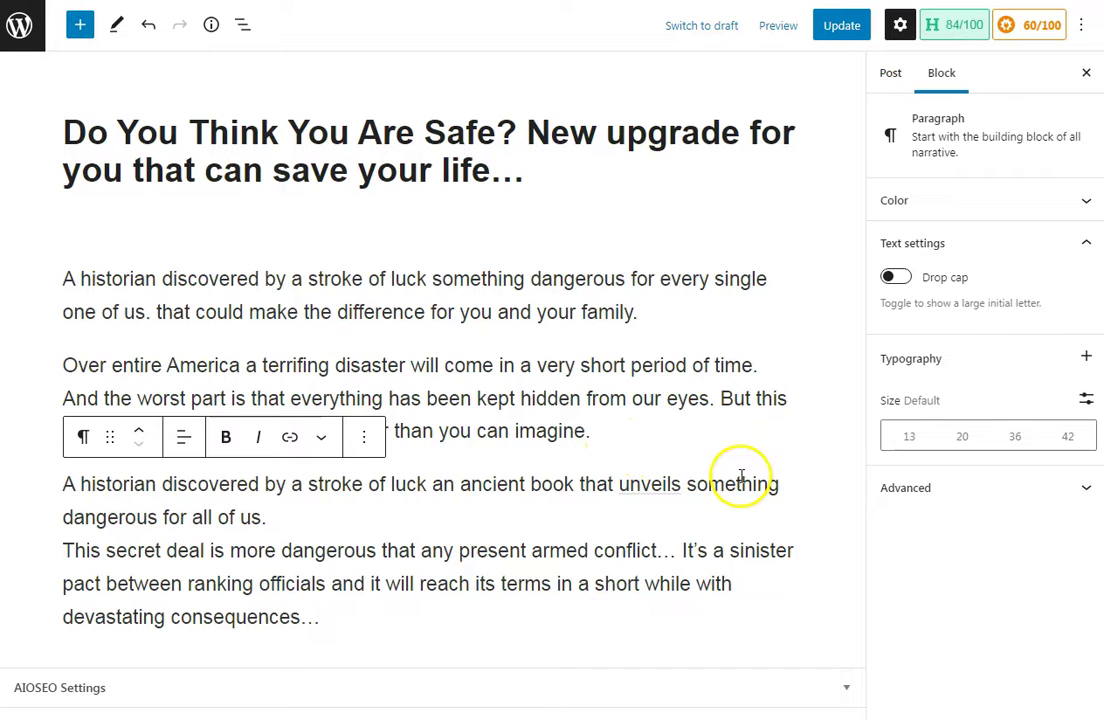
pyautogui.press('Return')
pyautogui.press('Return')
pyautogui.press('Return')
pyautogui.press('Return')
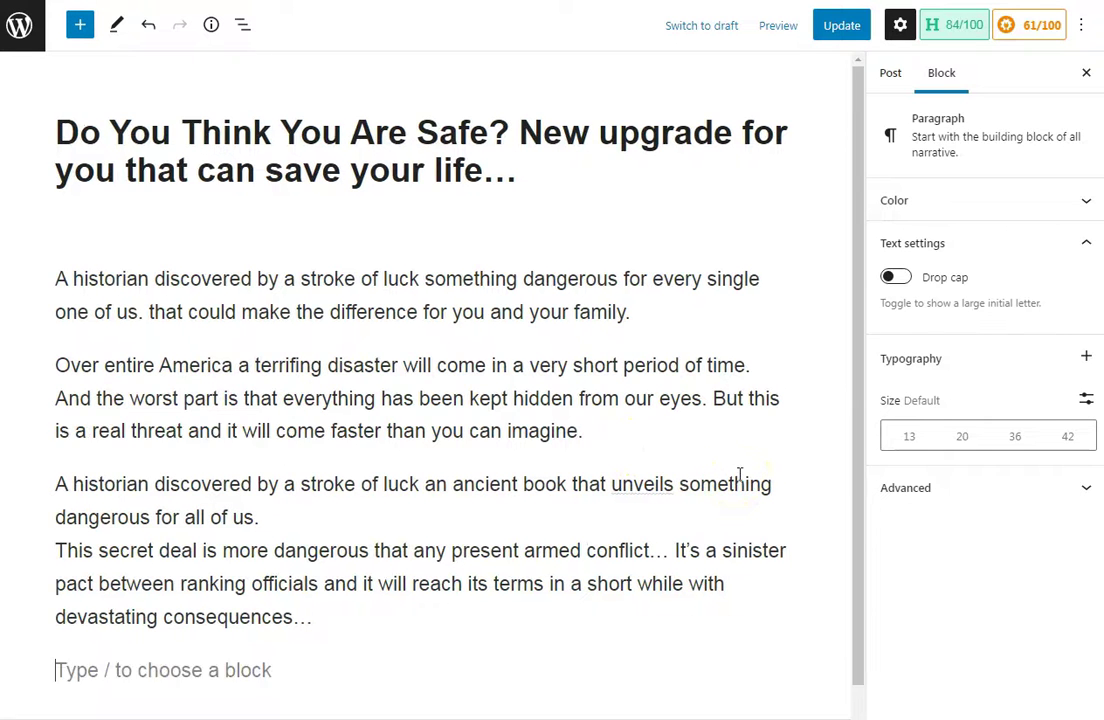
# In Notepad, remove the extra space after "Click On This Link" and copy the line "Click On This Link to reveal some crucial details"
pyautogui.hotkey('alt', 'Tab')
pyautogui.click(435, 381)
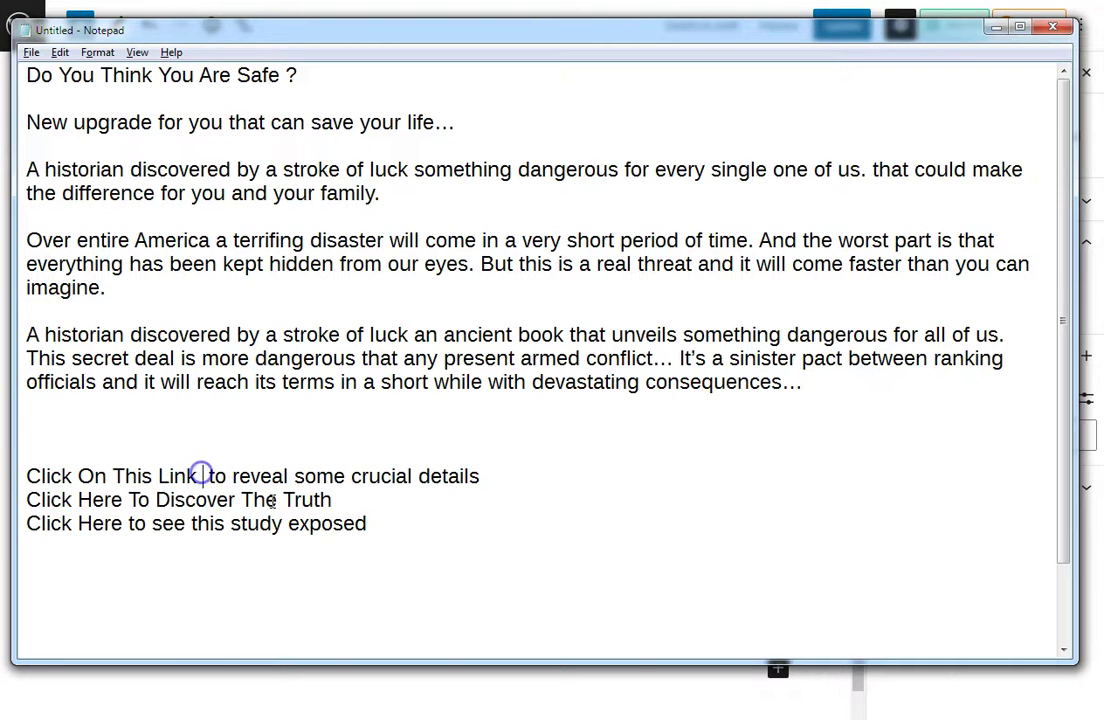
pyautogui.press('Delete')
pyautogui.scroll(-2, 444, 520)
pyautogui.click(444, 520)
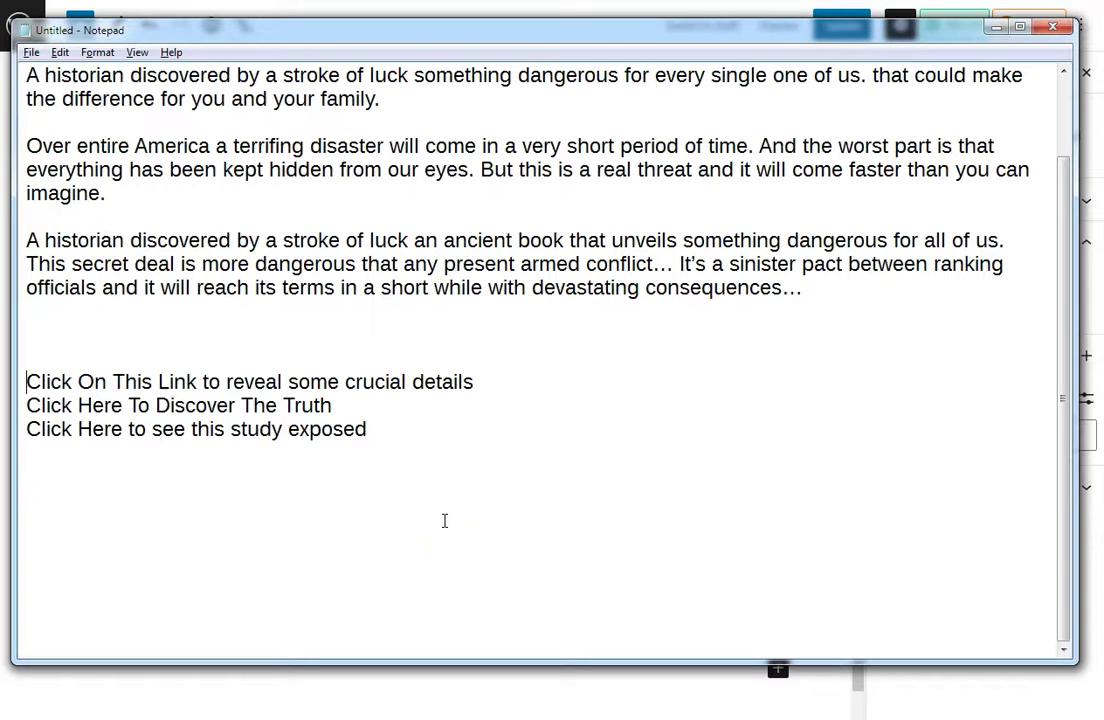
pyautogui.hotkey('shift', 'End')
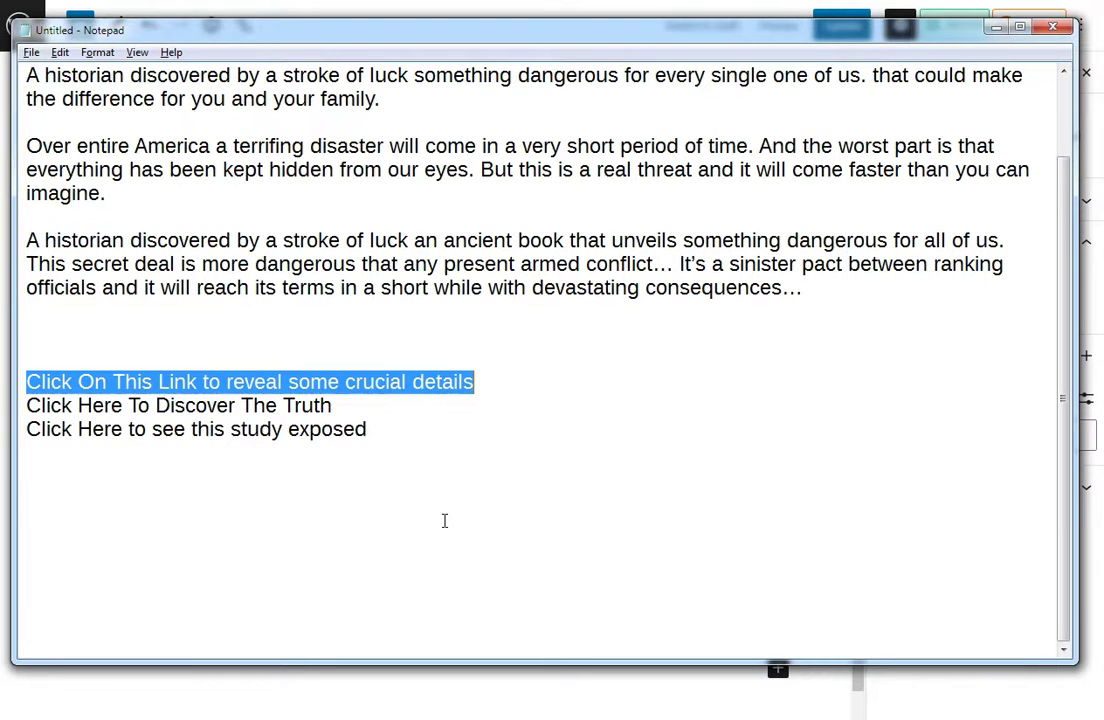
# In the WordPress post, add a paragraph after "faster than you can imagine." containing "Click On This Link to reveal some crucial details"
pyautogui.hotkey('alt', 'Tab')
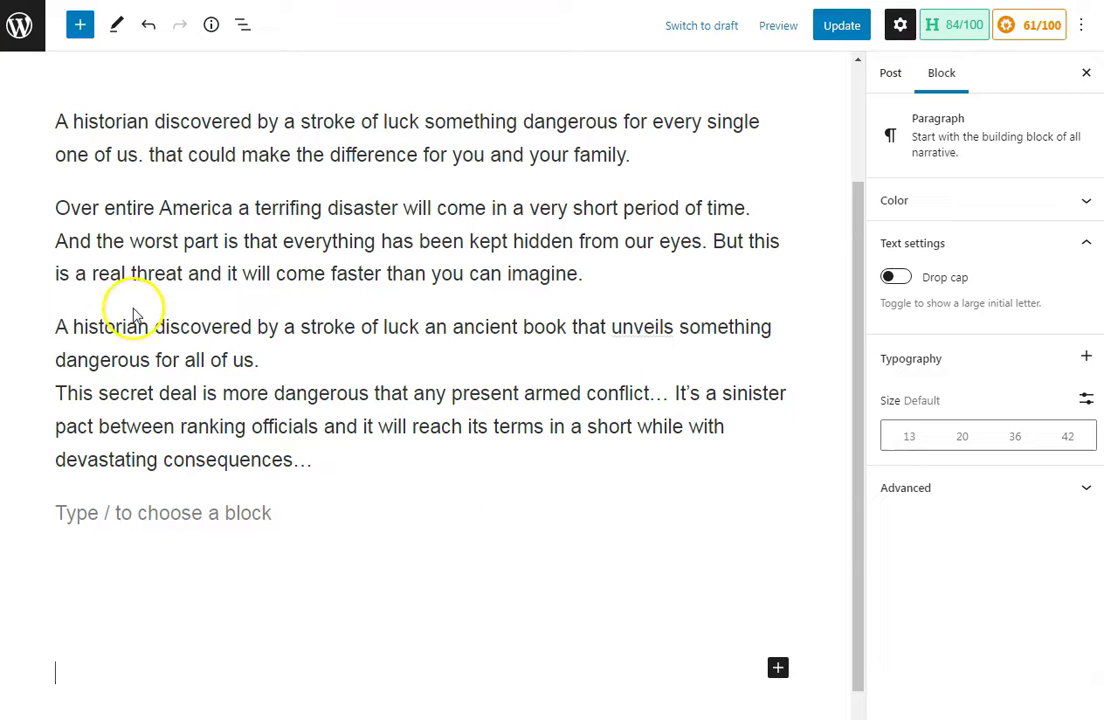
pyautogui.moveTo(135, 308)
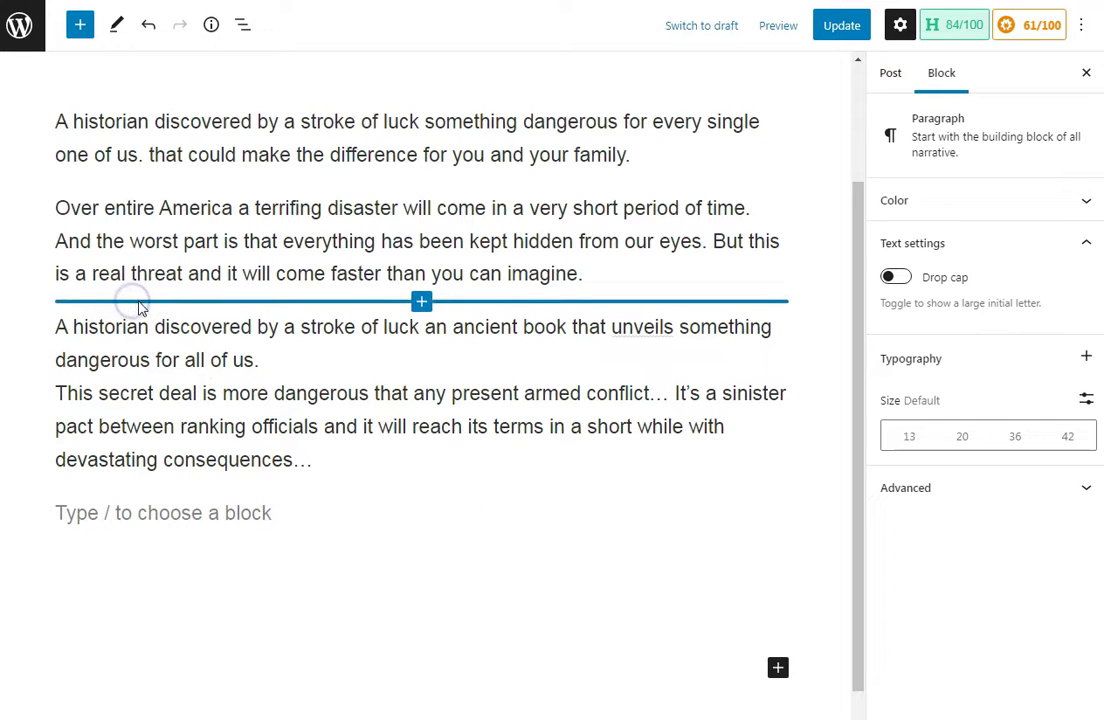
pyautogui.click(597, 273)
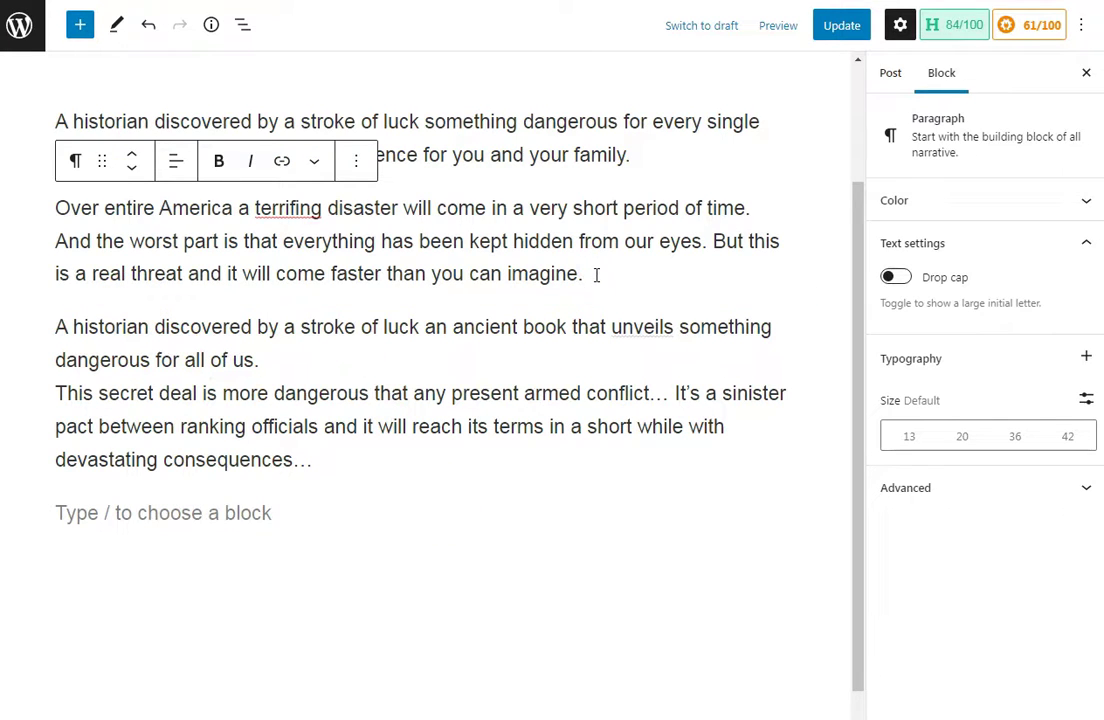
pyautogui.press('Return')
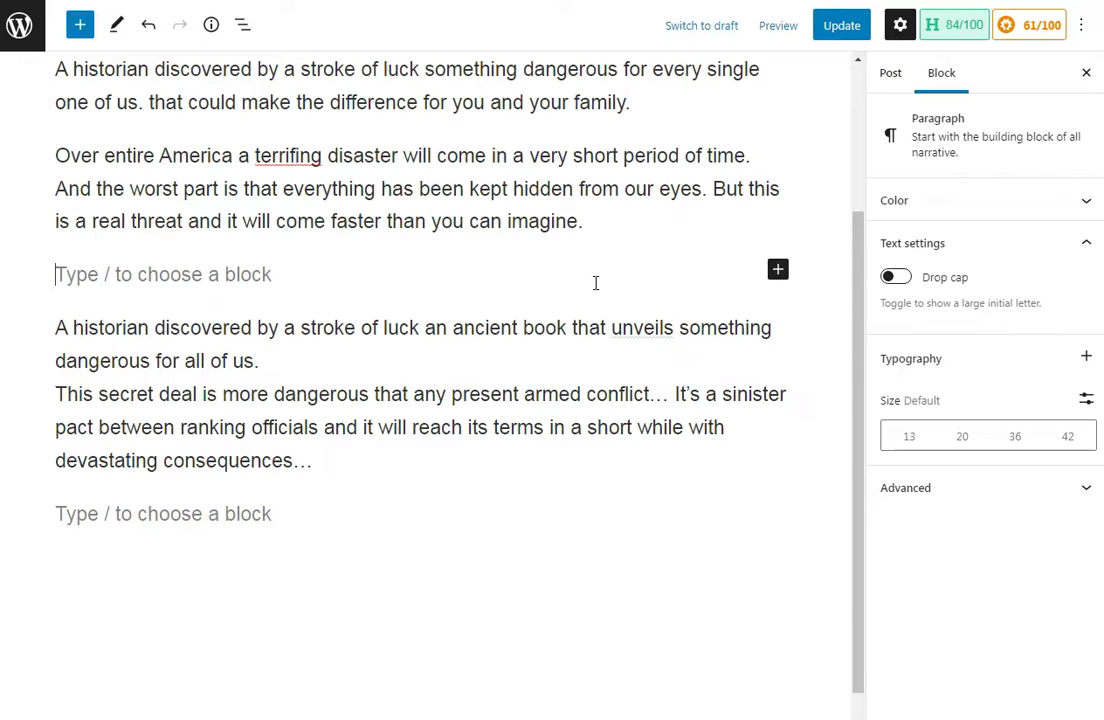
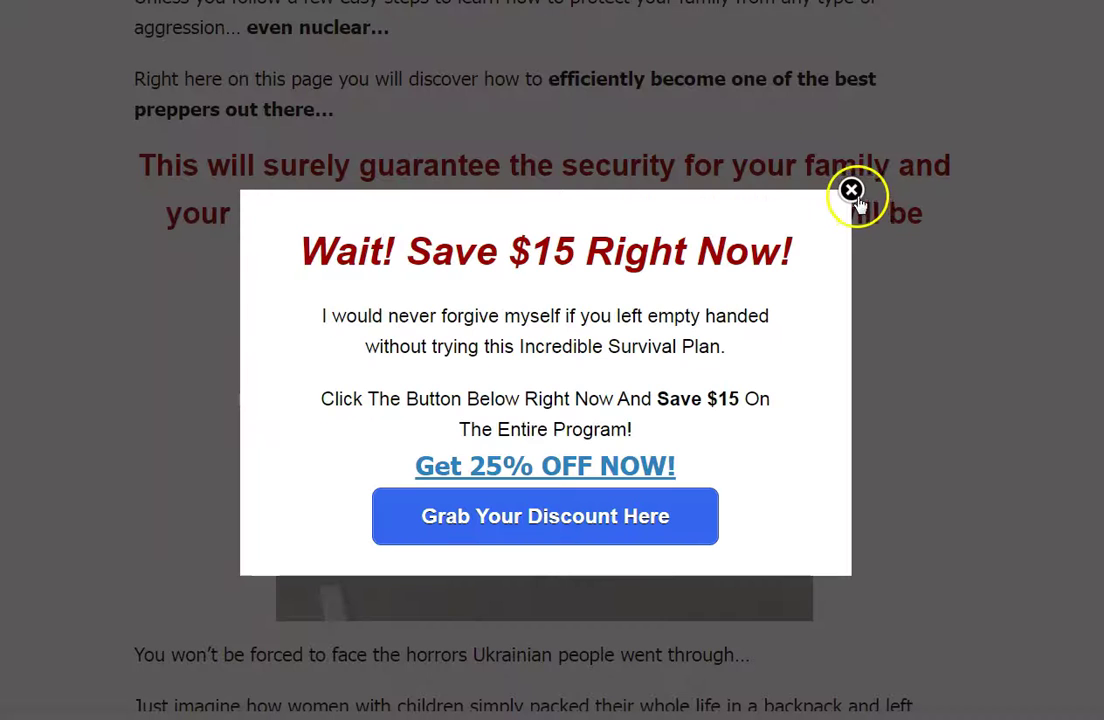
# Dismiss the sales page's discount pop-up, copy the default ClickBank hoplink from the affiliate page, and paste it below the call-to-action lines in Notepad
pyautogui.click(851, 191)
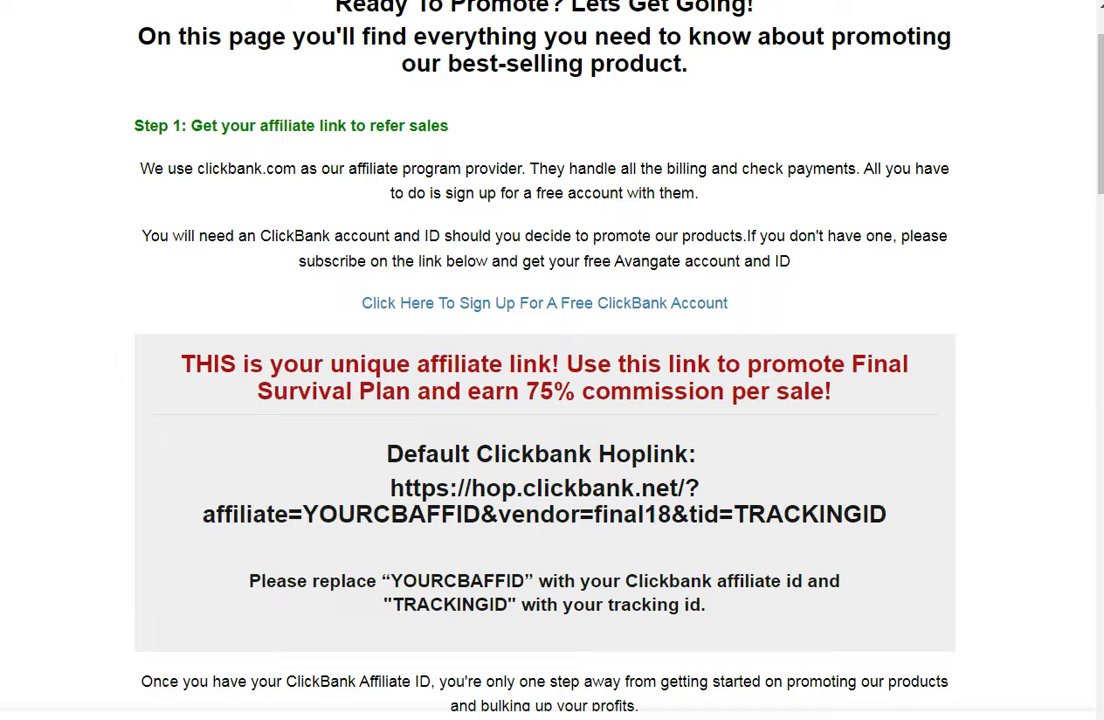
pyautogui.scroll(2, 468, 290)
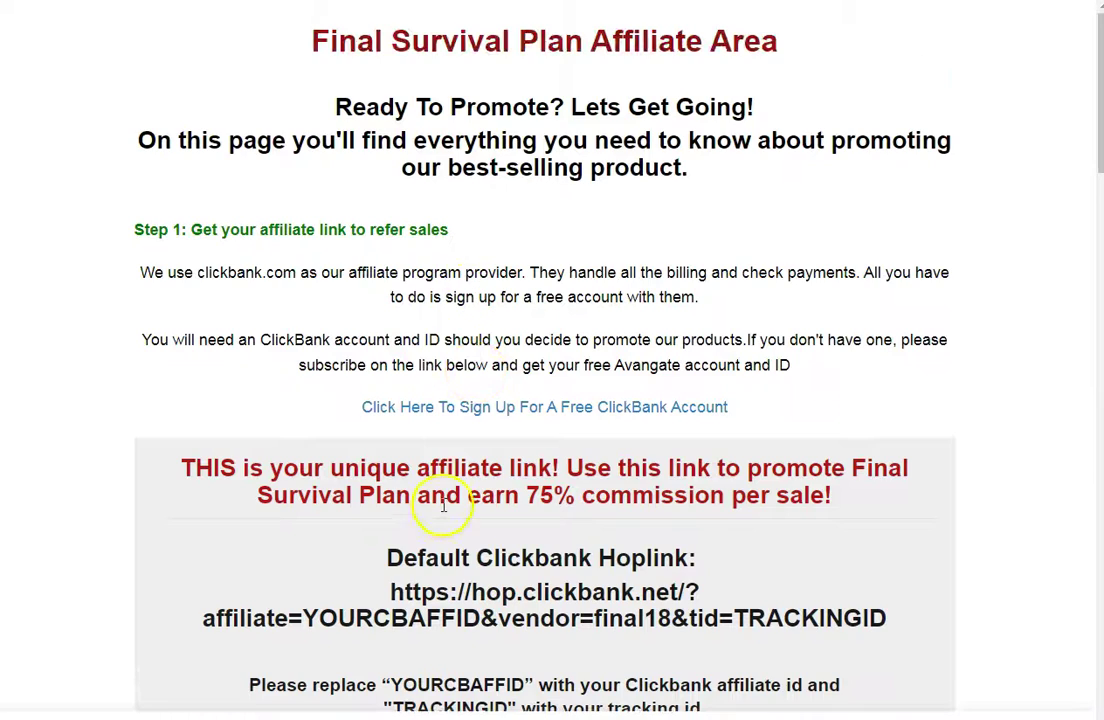
pyautogui.scroll(-5, 441, 523)
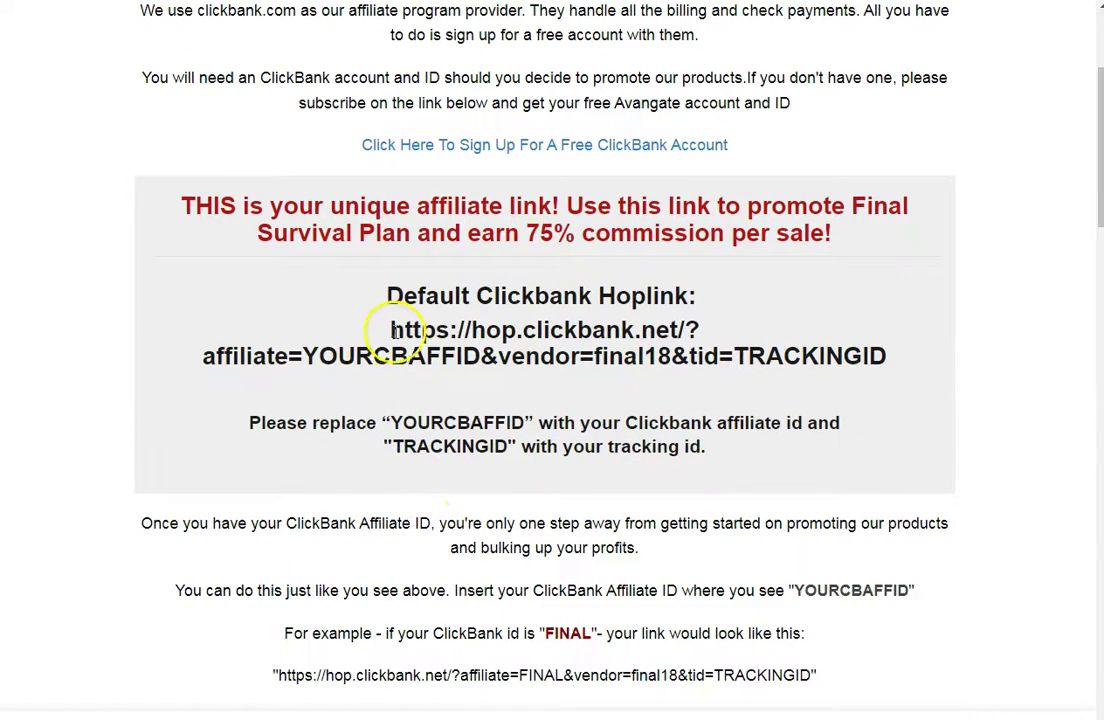
pyautogui.moveTo(413, 329); pyautogui.dragTo(890, 360)
pyautogui.hotkey('ctrl', 'c')
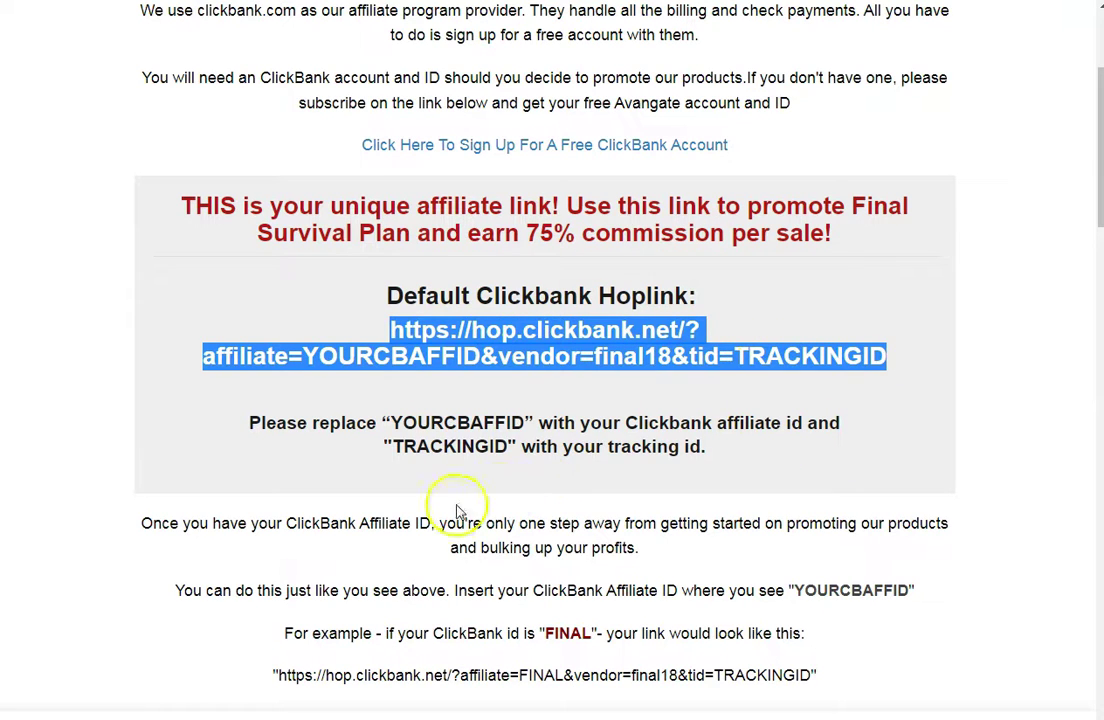
pyautogui.hotkey('alt', 'Tab')
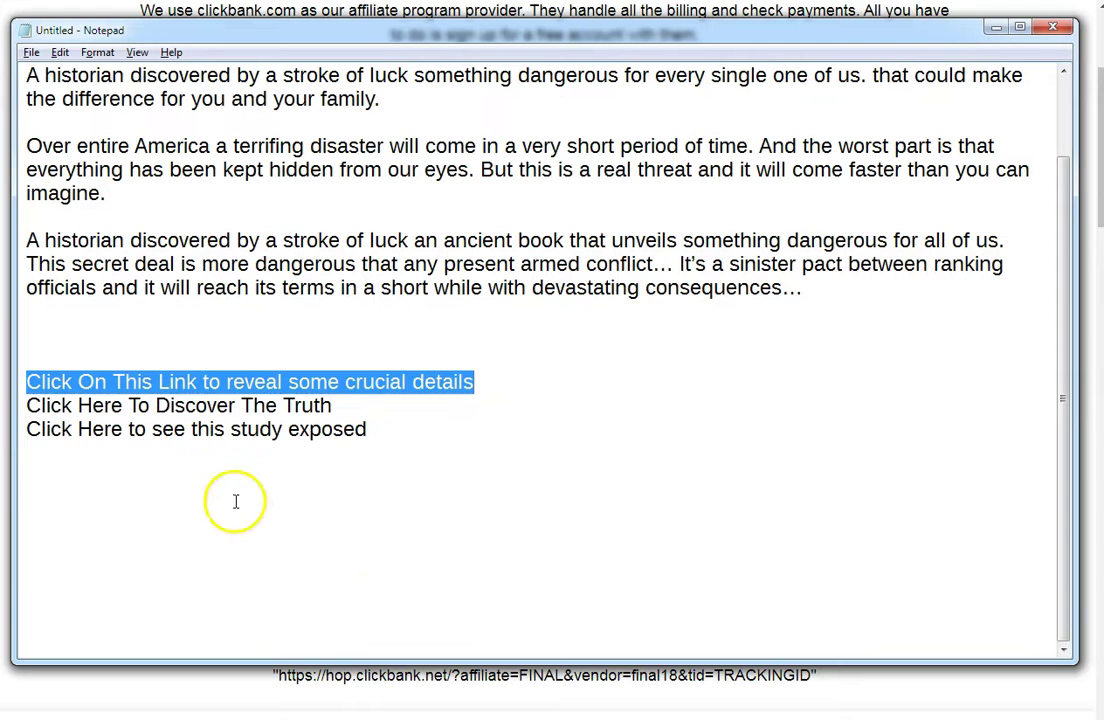
pyautogui.click(167, 497)
pyautogui.hotkey('ctrl', 'v')
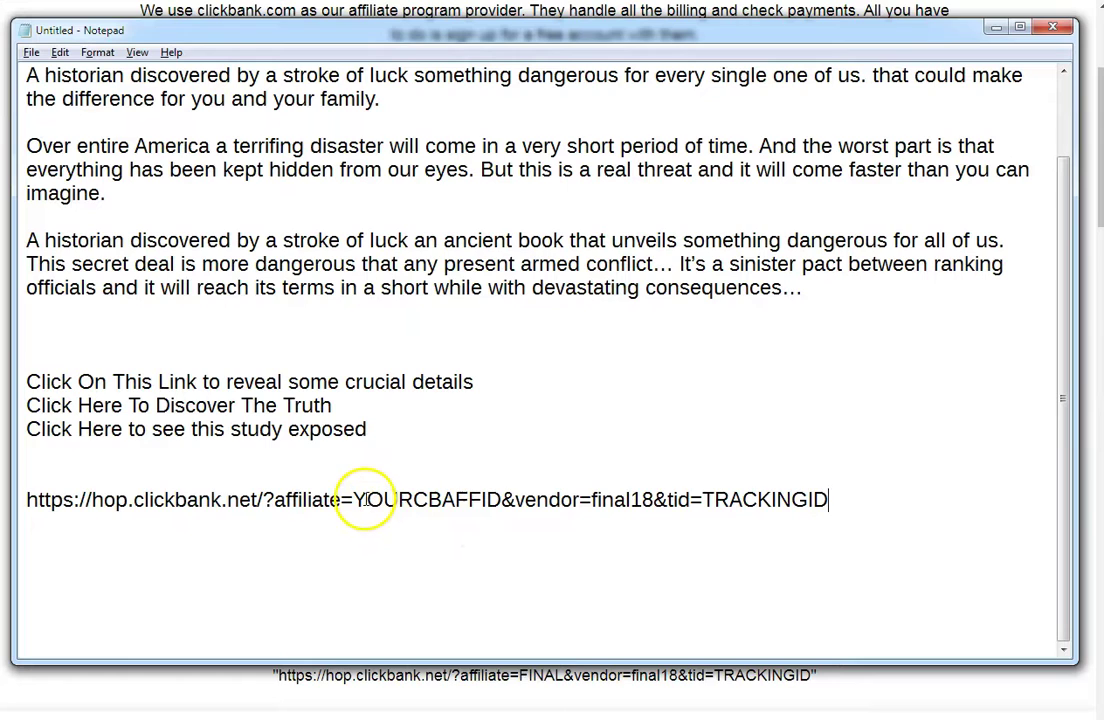
# In the pasted hoplink, replace YOURCBAFFID with the account's ClickBank affiliate ID and TRACKINGID with 357news
pyautogui.moveTo(353, 502); pyautogui.dragTo(480, 507)
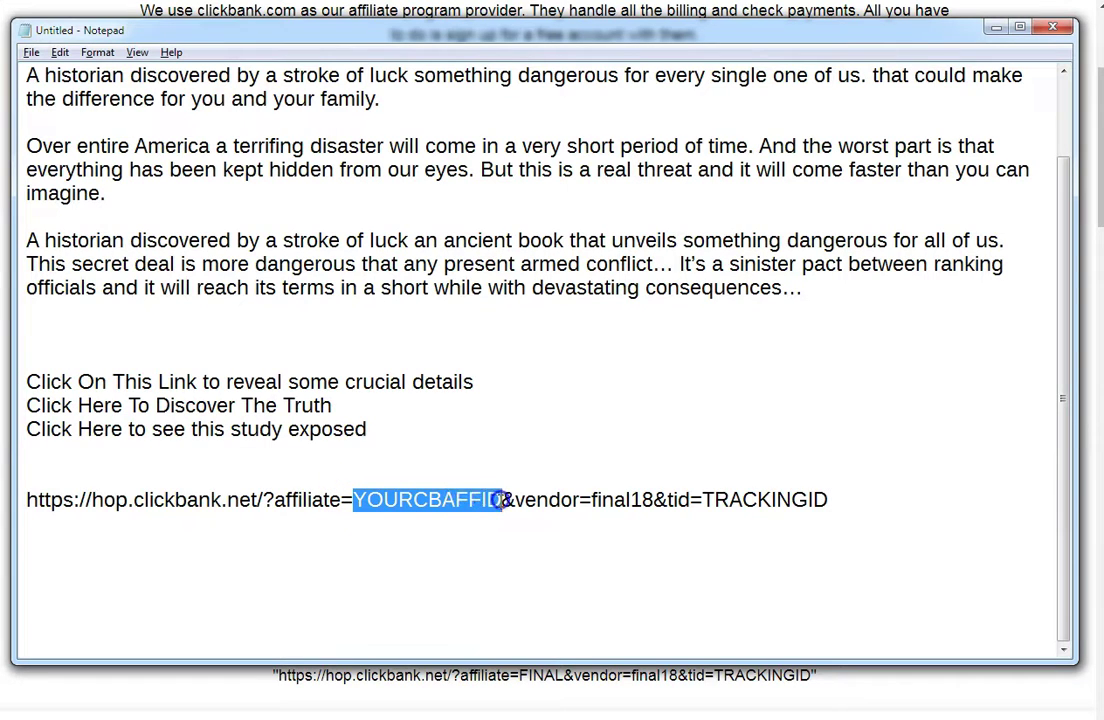
pyautogui.write('amocom')
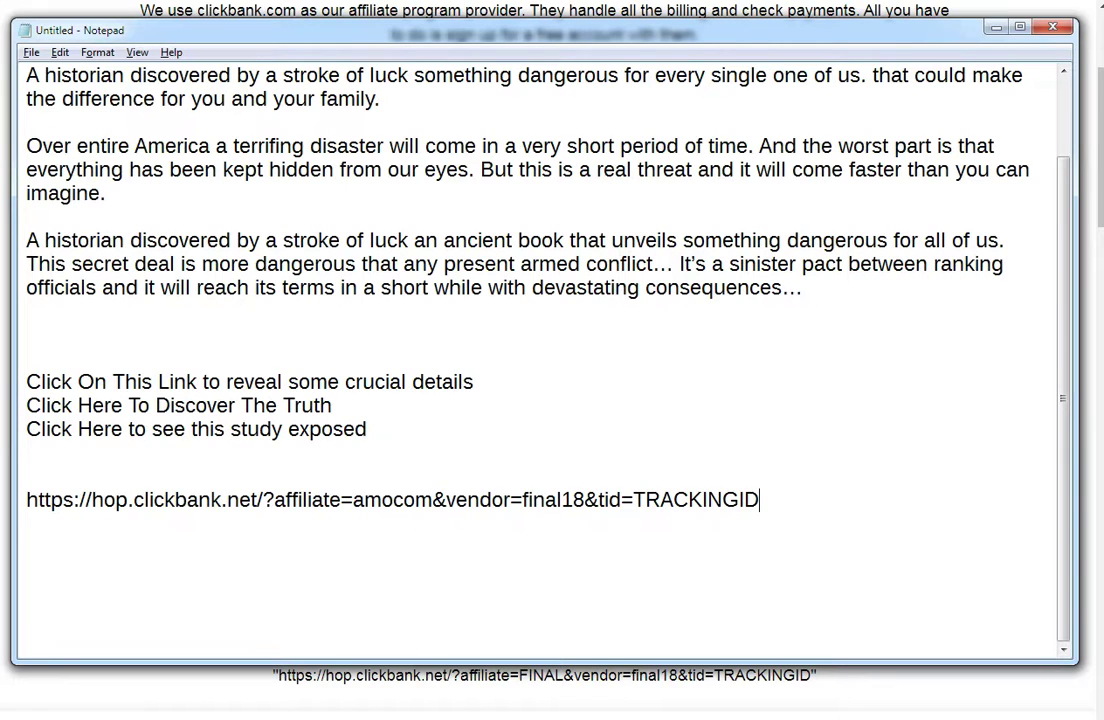
pyautogui.hotkey('shift', 'Left')
pyautogui.hotkey('shift', 'Left')
pyautogui.hotkey('shift', 'Left')
pyautogui.hotkey('shift', 'Left')
pyautogui.hotkey('shift', 'Left')
pyautogui.hotkey('shift', 'Left')
pyautogui.hotkey('shift', 'Left')
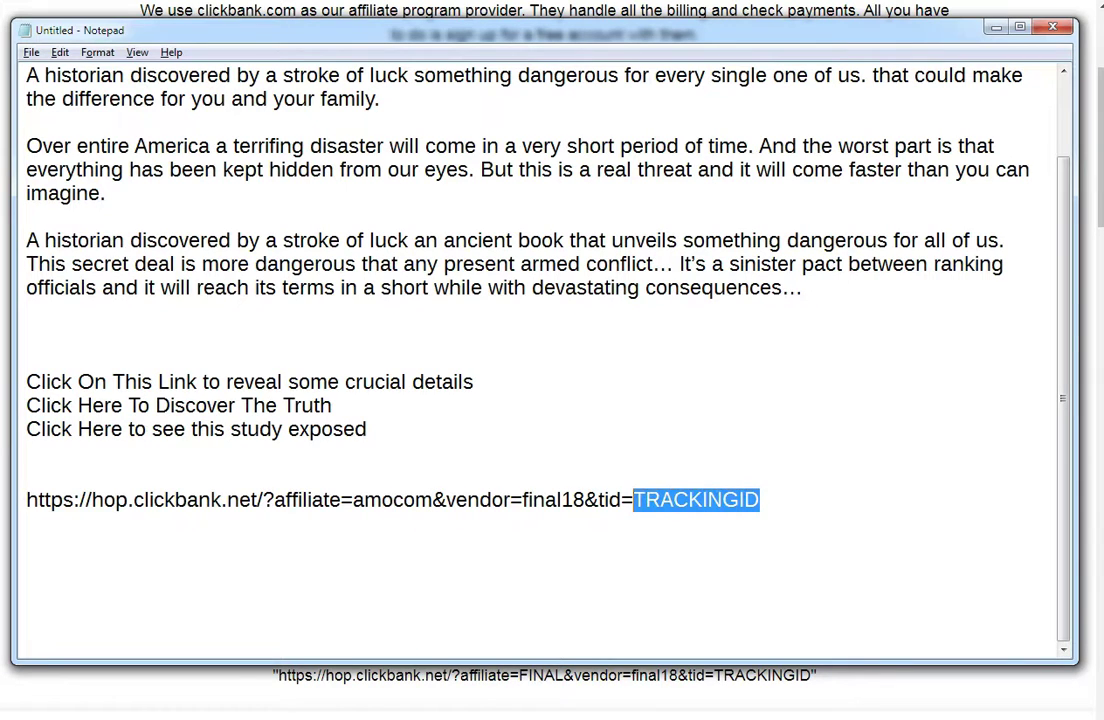
pyautogui.write('357news')
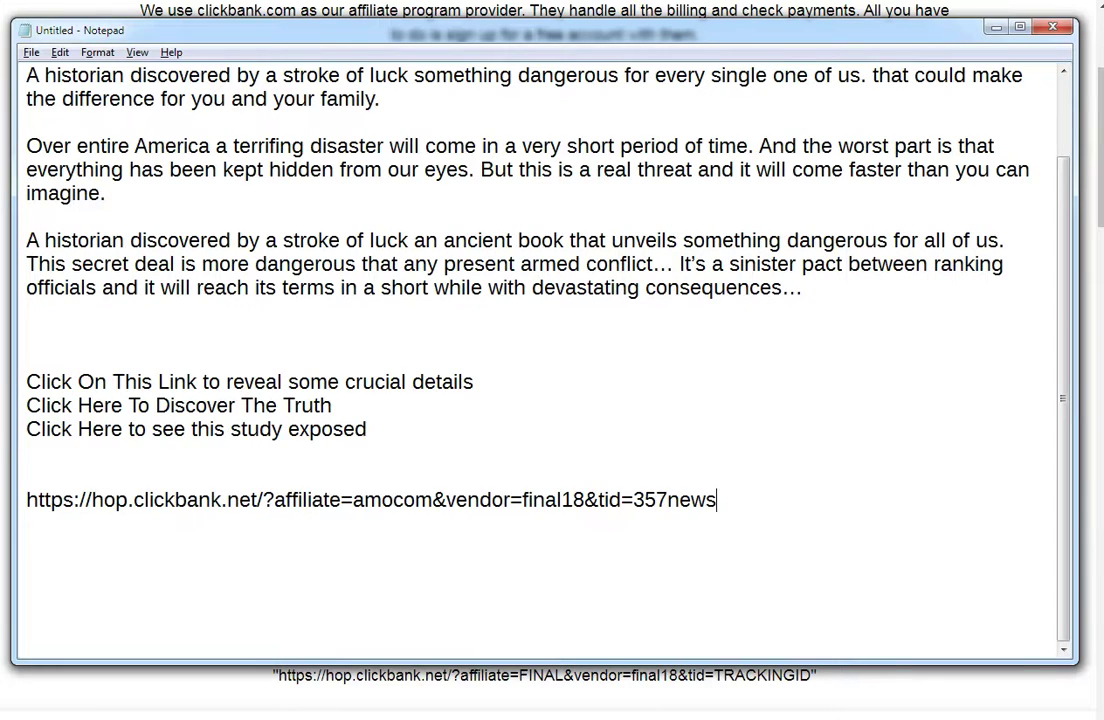
# Copy the completed affiliate hoplink from Notepad and switch back to the WordPress post editor
pyautogui.hotkey('shift', 'Home')
pyautogui.hotkey('ctrl', 'c')
pyautogui.hotkey('alt', 'Tab')
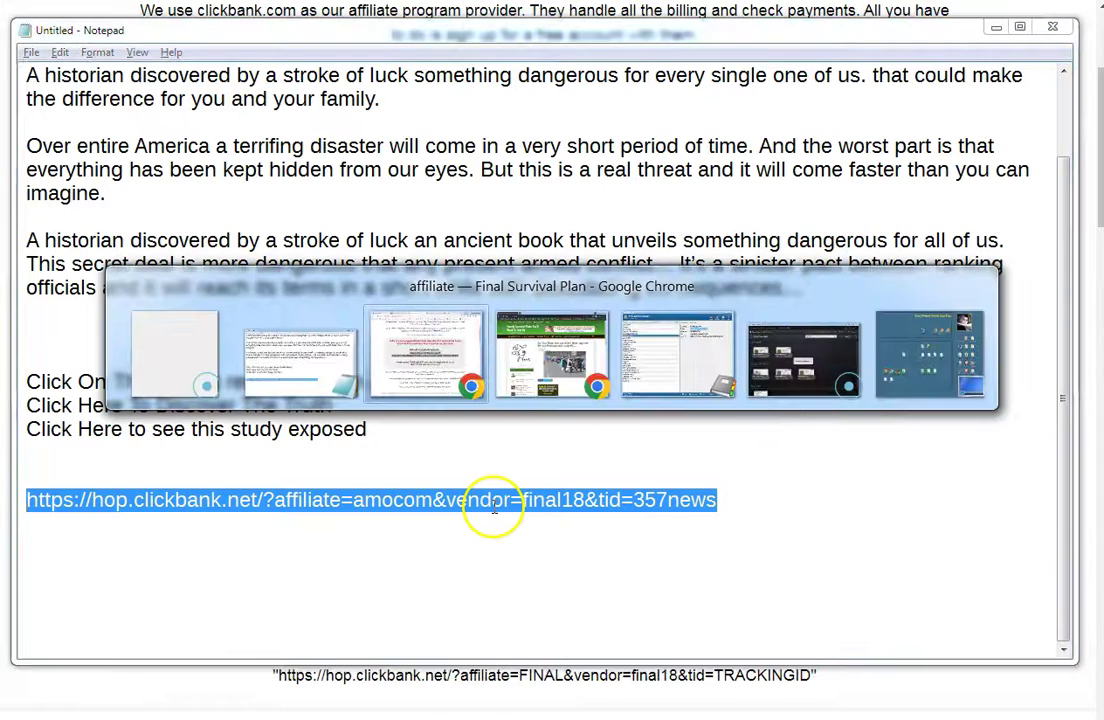
pyautogui.click(247, 3)
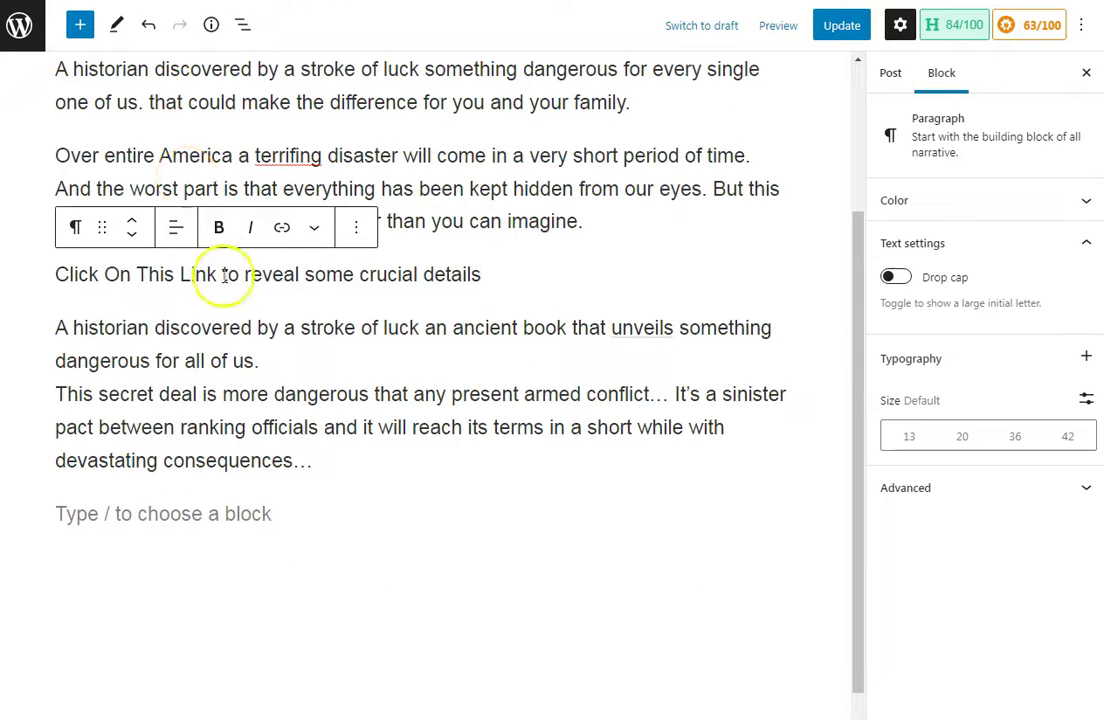
# Try to link "Click On This Link to reveal some crucial details" to the copied hoplink, opening in a new tab
pyautogui.tripleClick(128, 274)
pyautogui.click(280, 228)
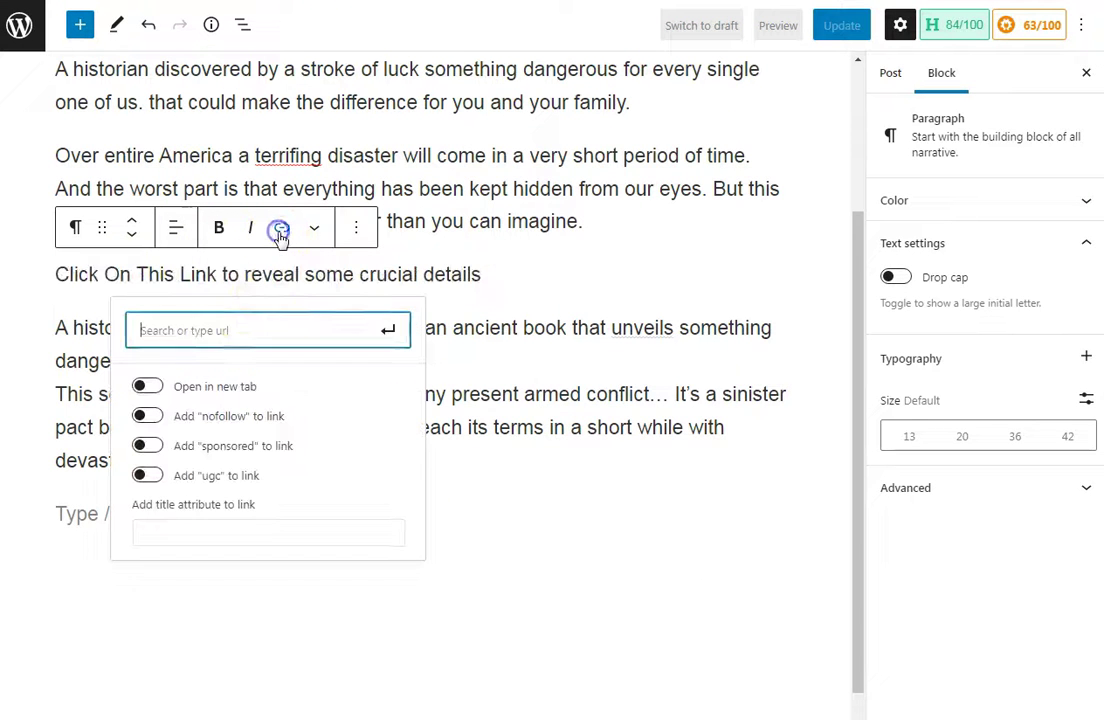
pyautogui.hotkey('ctrl', 'v')
pyautogui.click(147, 469)
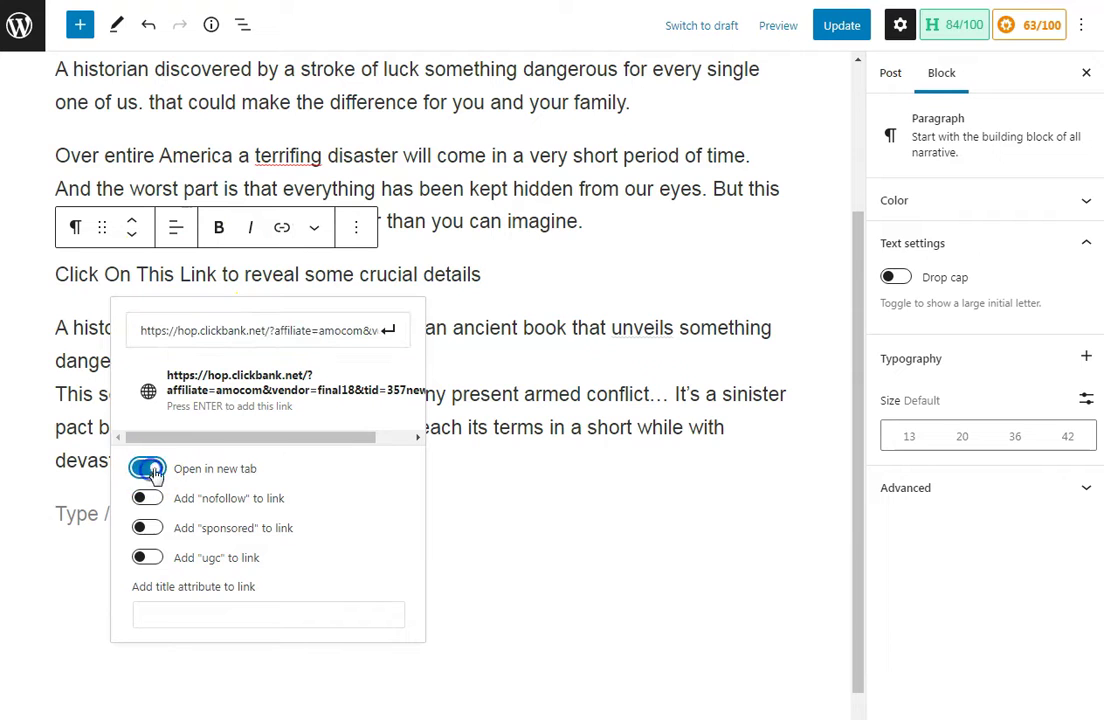
pyautogui.click(520, 532)
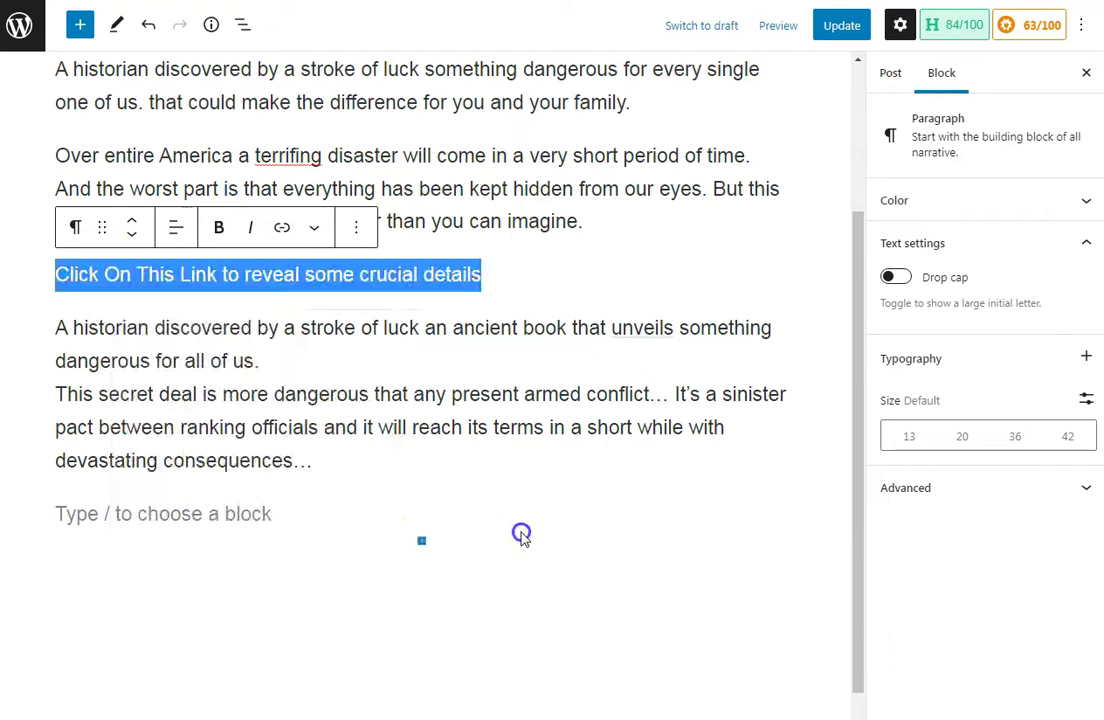
pyautogui.click(151, 510)
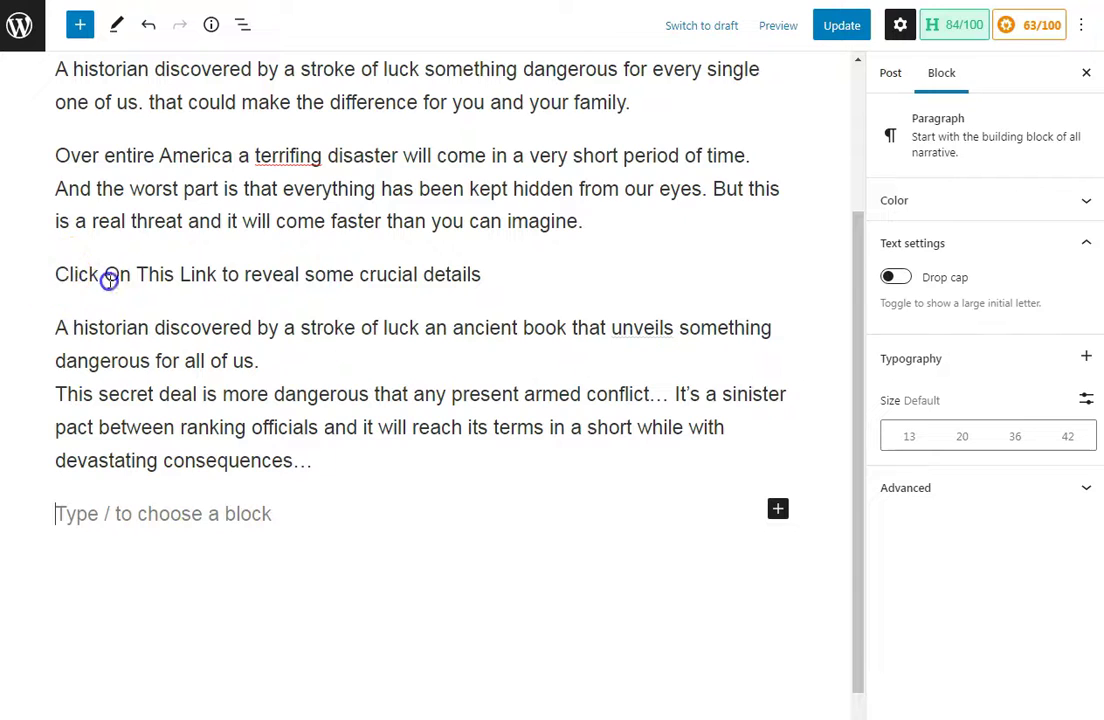
# Make the line "Click On This Link to reveal some crucial details" bold and set its text colour to blue #0693e3
pyautogui.moveTo(108, 281); pyautogui.dragTo(495, 291)
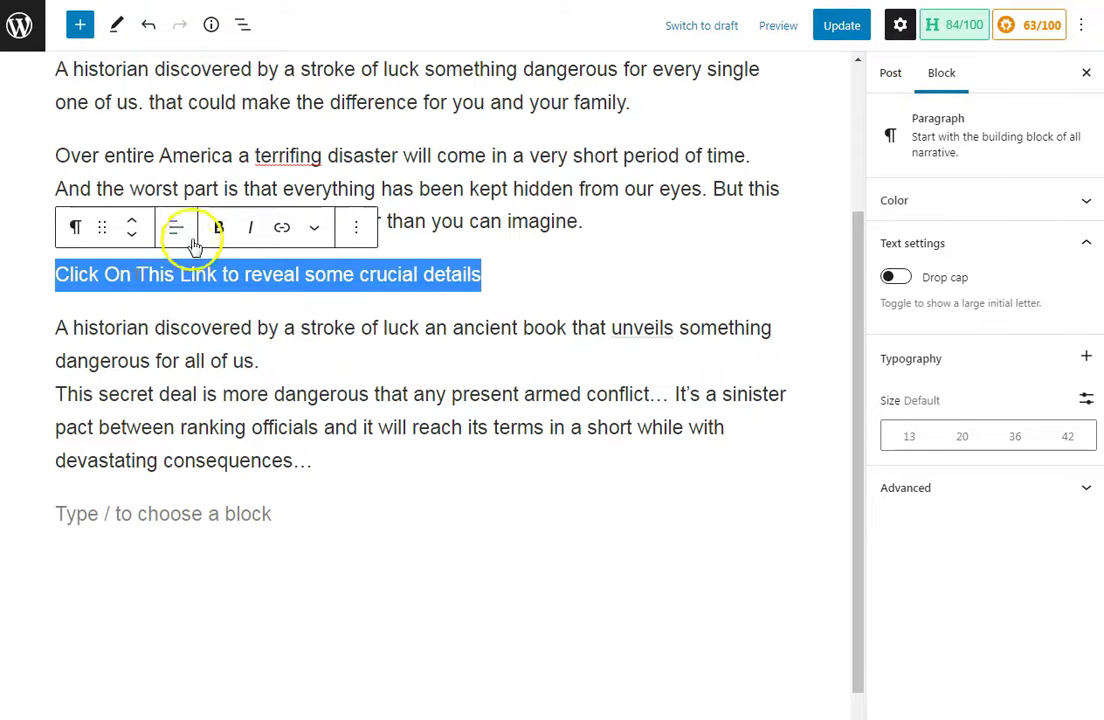
pyautogui.click(219, 228)
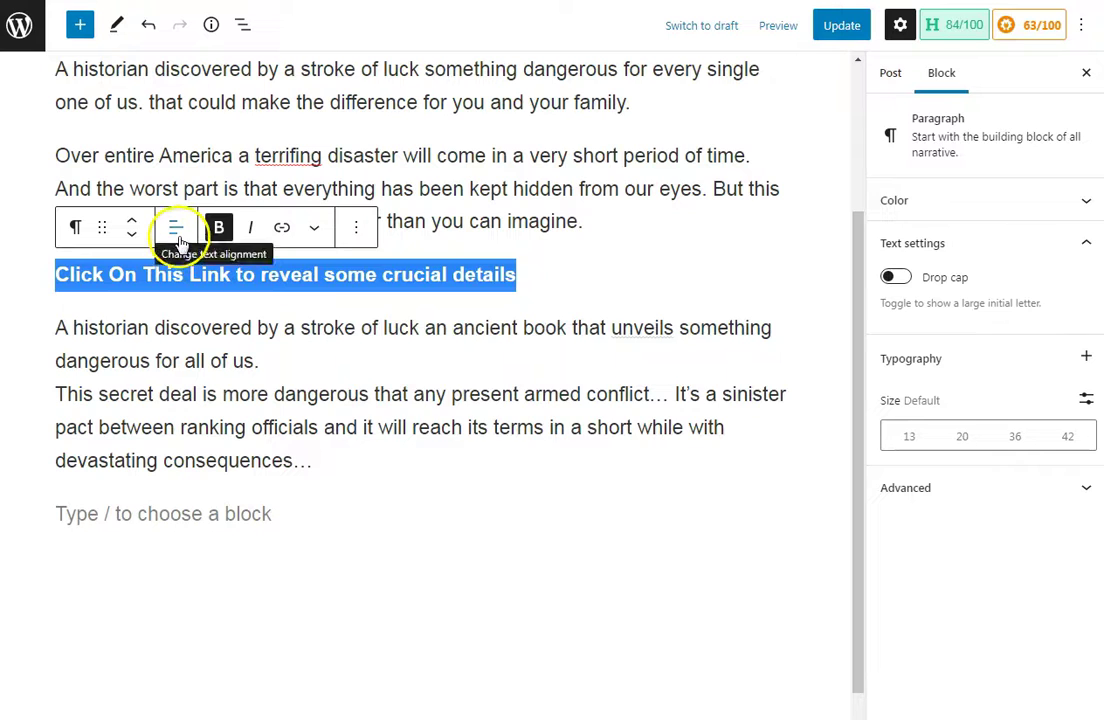
pyautogui.click(356, 228)
pyautogui.click(314, 228)
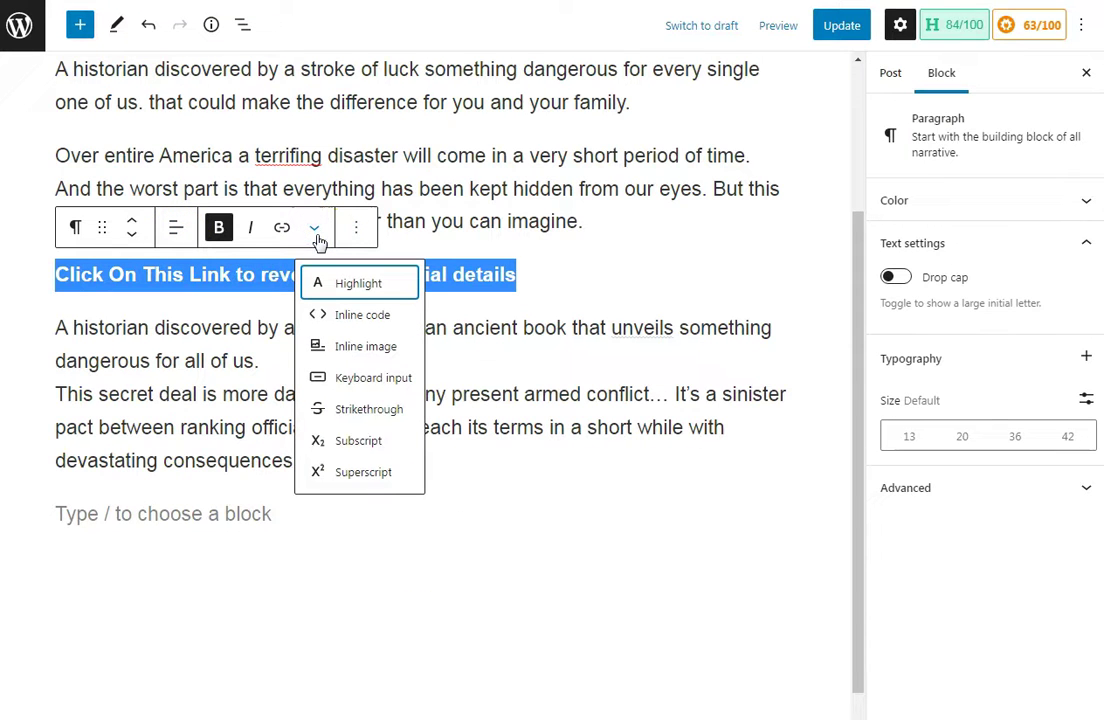
pyautogui.click(340, 286)
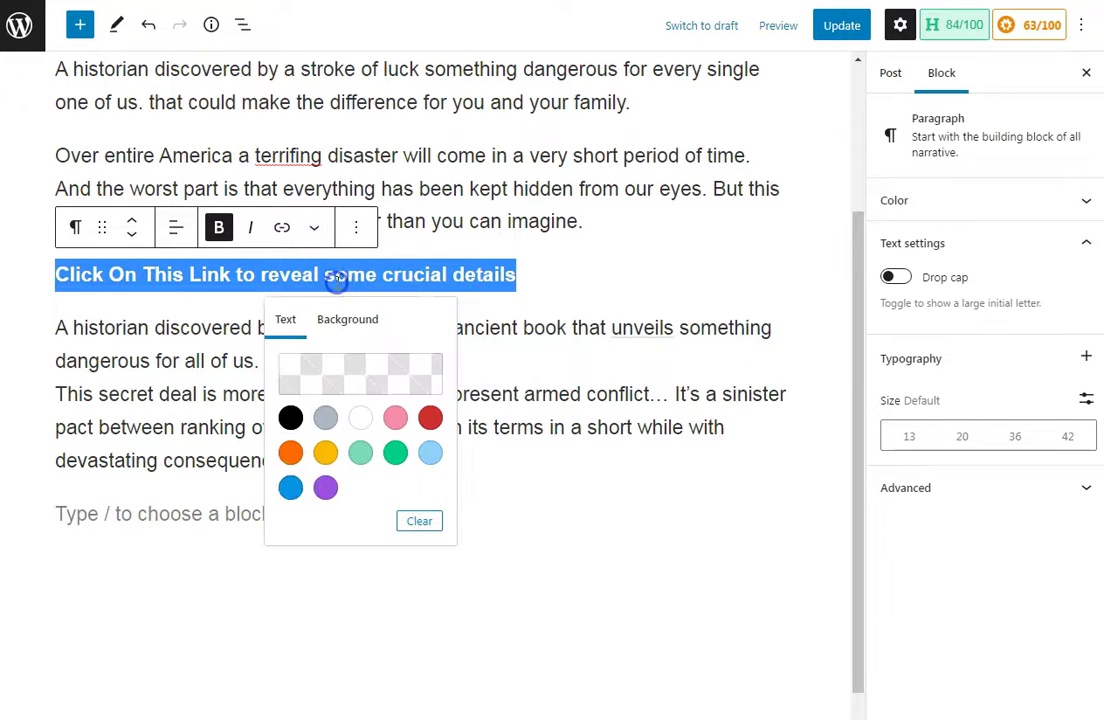
pyautogui.click(290, 487)
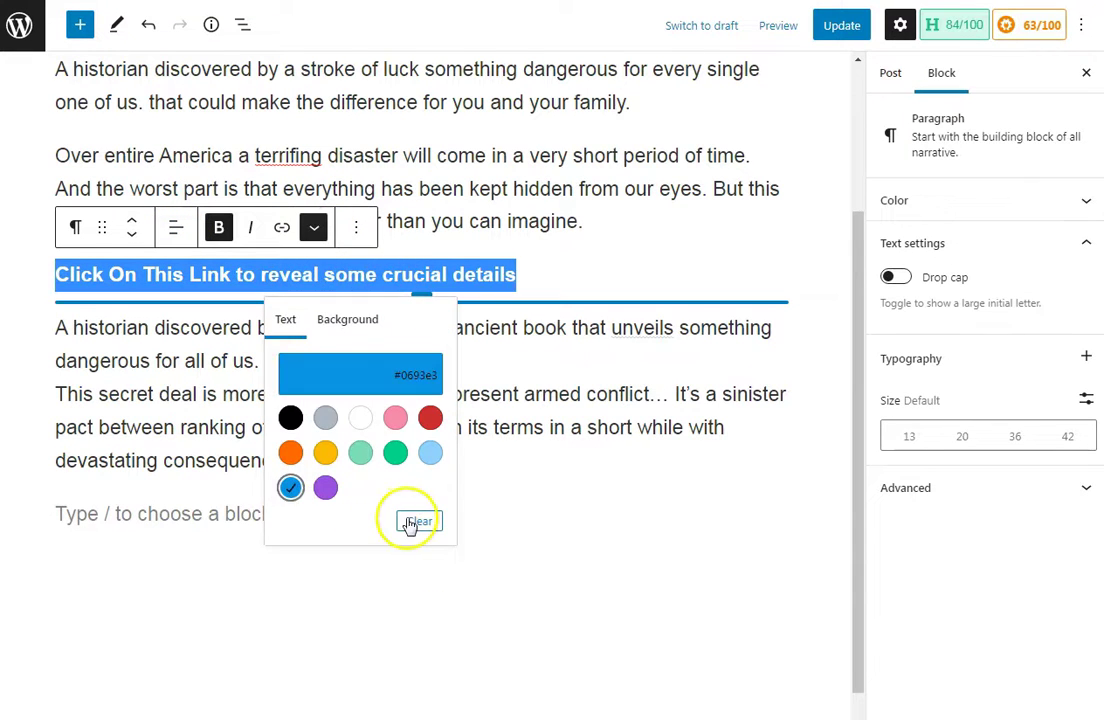
# Copy the line "Click Here To Discover The Truth" from Notepad and switch back to the WordPress post editor
pyautogui.click(602, 559)
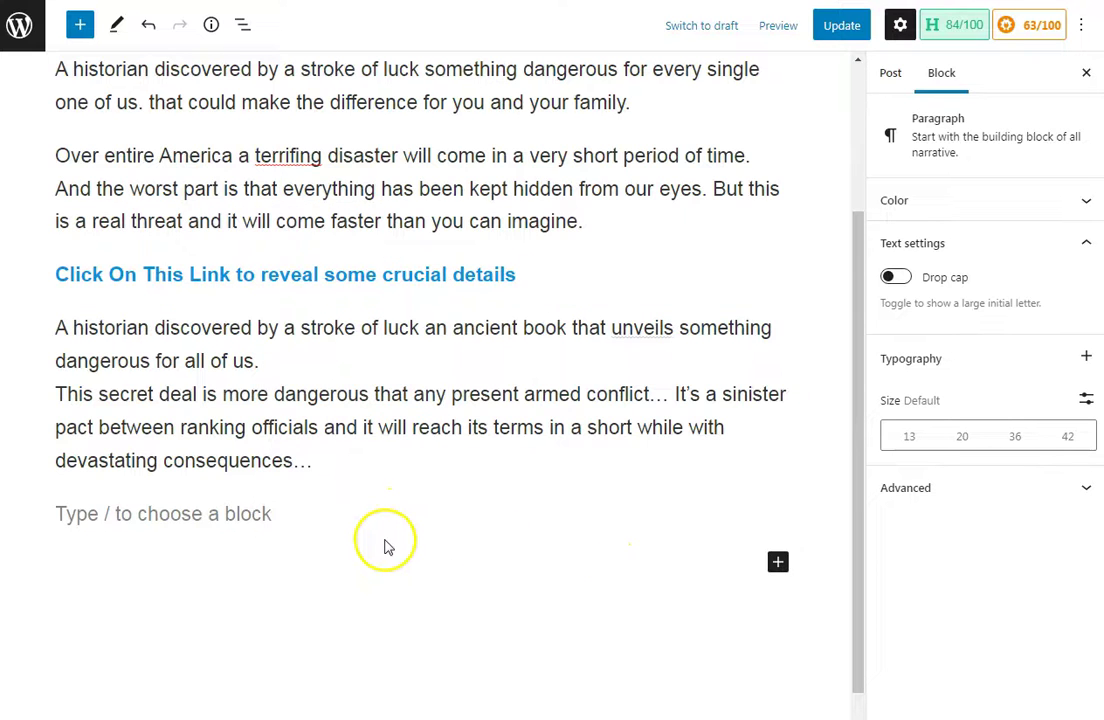
pyautogui.scroll(-1, 389, 547)
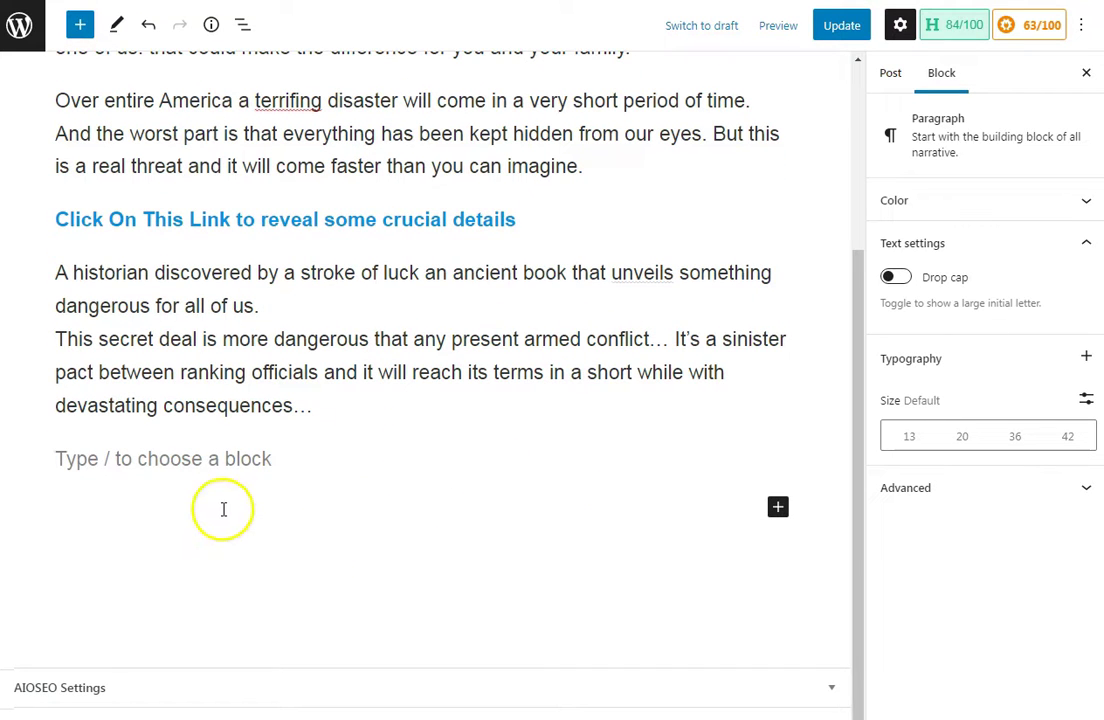
pyautogui.hotkey('alt', 'Tab')
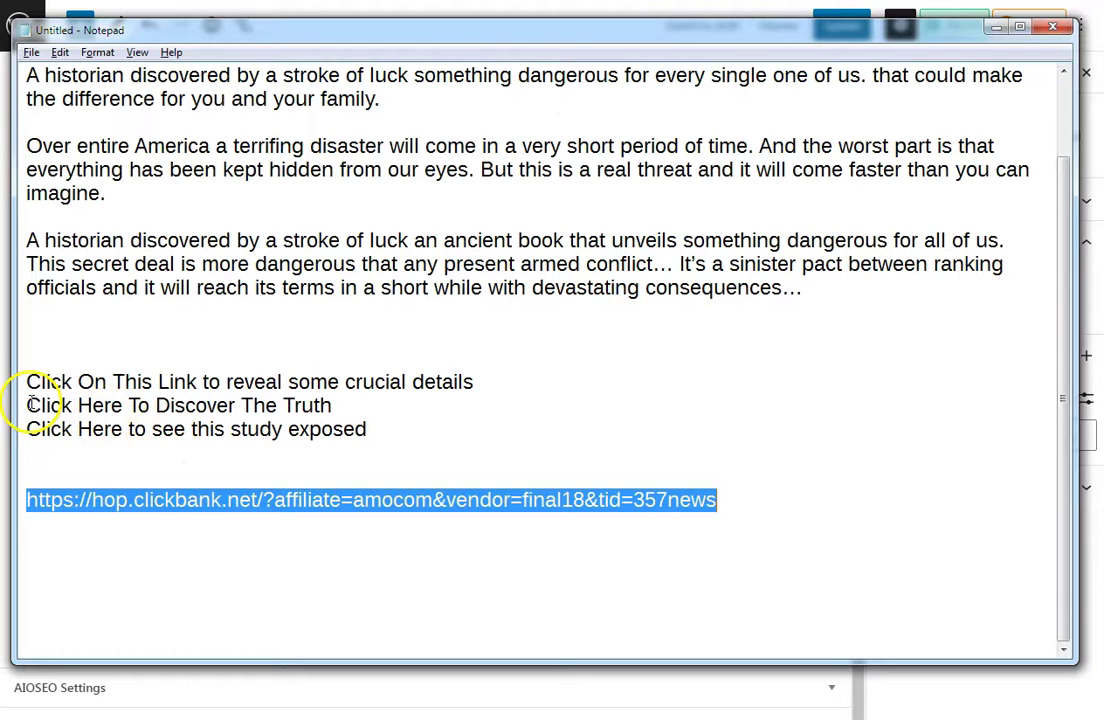
pyautogui.moveTo(27, 405); pyautogui.dragTo(337, 414)
pyautogui.hotkey('ctrl', 'c')
pyautogui.hotkey('alt', 'Tab')
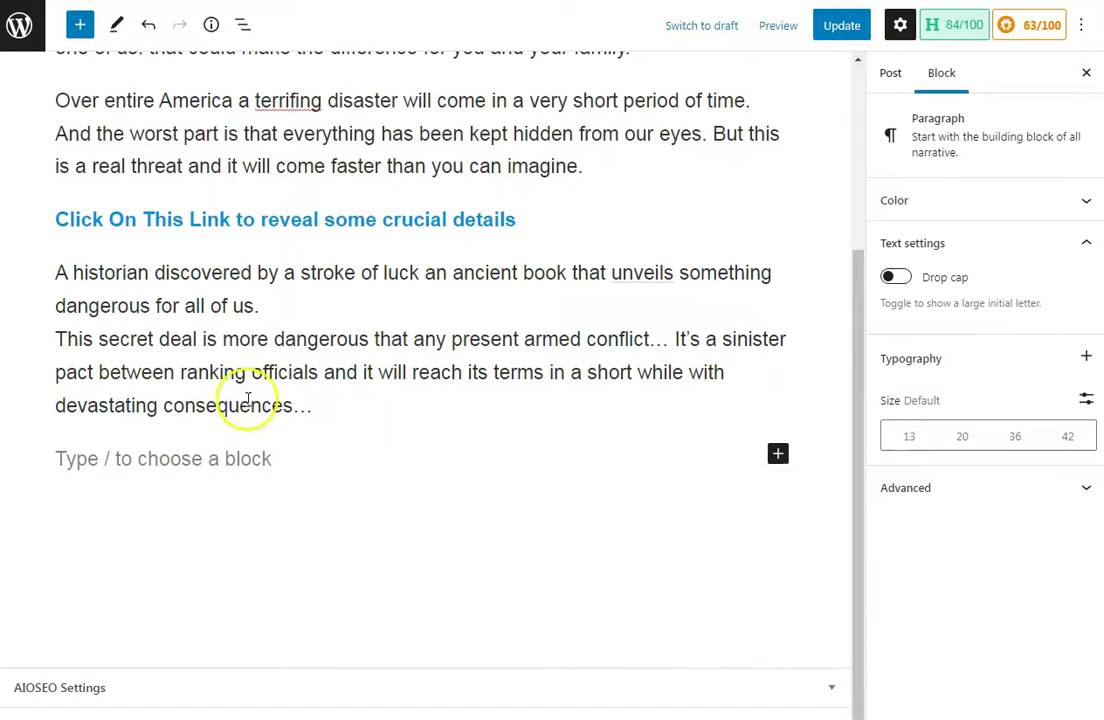
# Split the paragraph after "dangerous for all of us." and paste "Click Here To Discover The Truth" as a new paragraph there
pyautogui.click(311, 301)
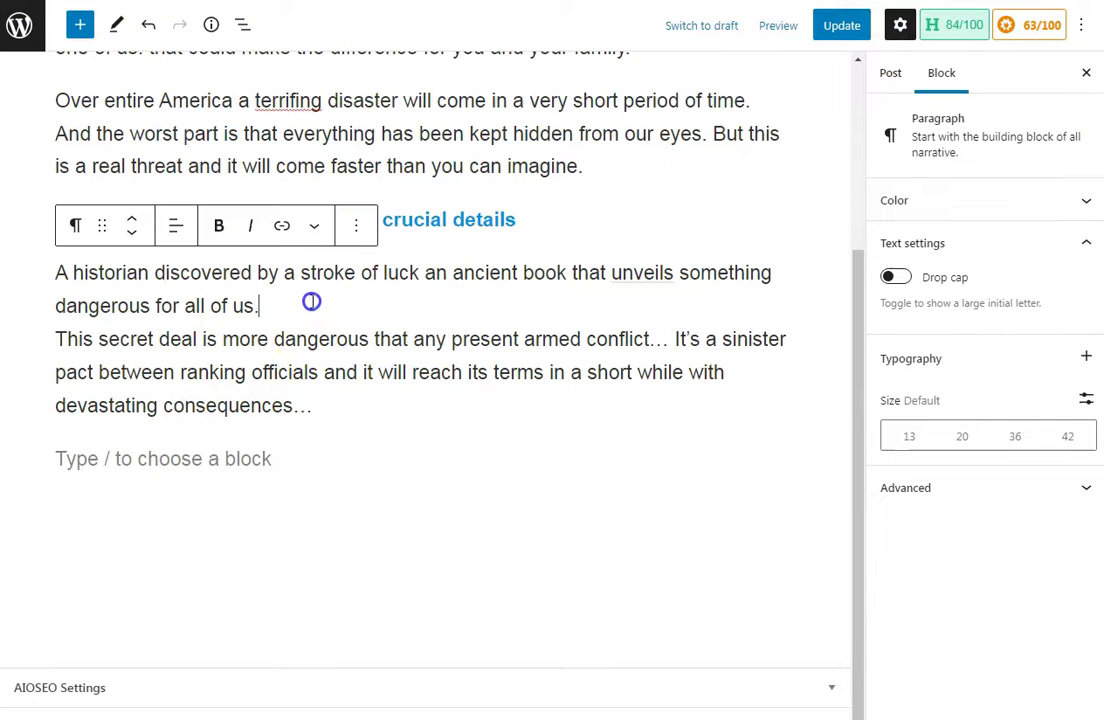
pyautogui.press('Return')
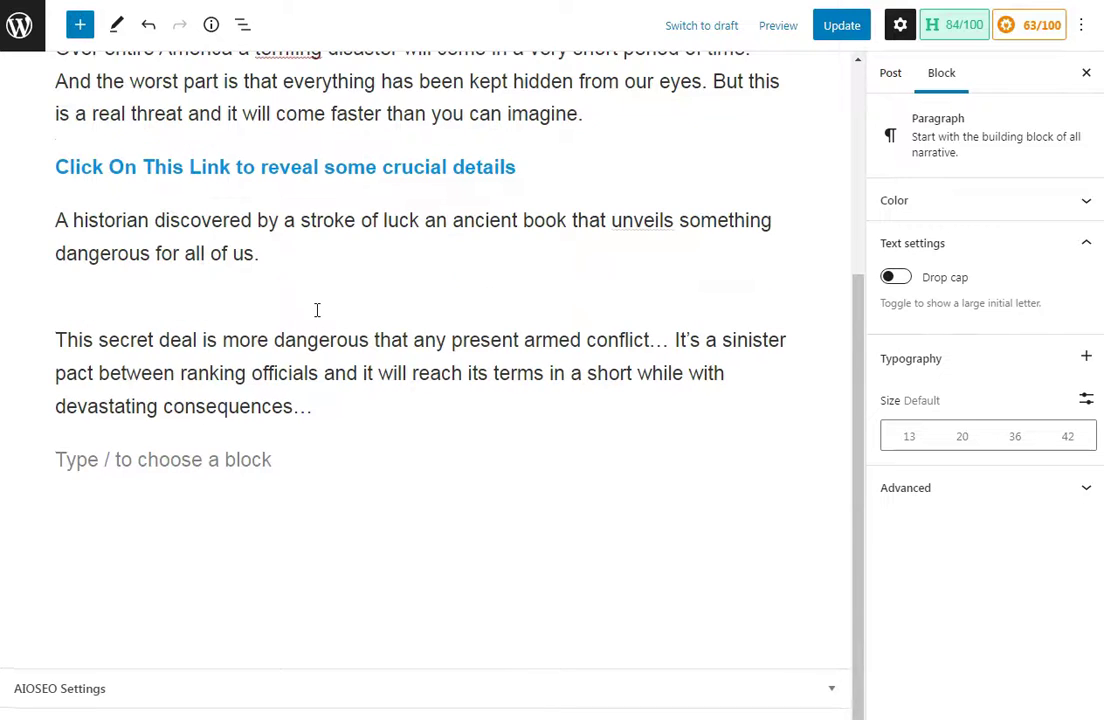
pyautogui.press('Return')
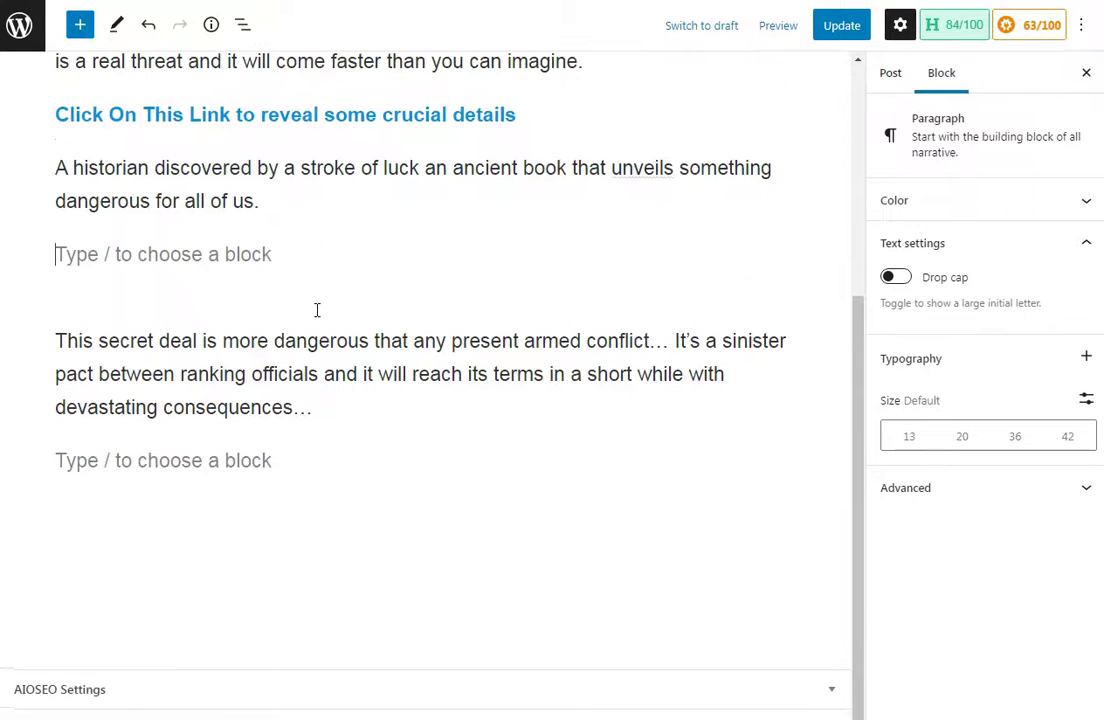
pyautogui.hotkey('ctrl', 'v')
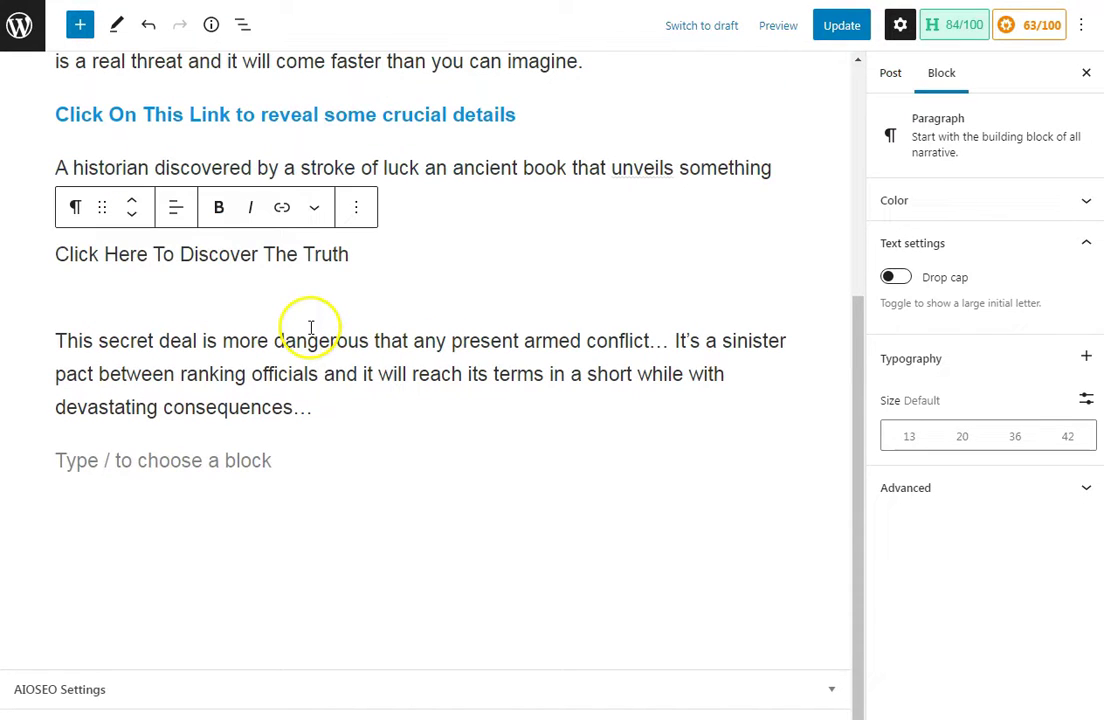
# Try to link "Click Here To Discover The Truth" to the affiliate hoplink, and undo back to the blank line after the split
pyautogui.hotkey('alt', 'Tab')
pyautogui.hotkey('alt', 'Tab')
pyautogui.moveTo(55, 254); pyautogui.dragTo(360, 253)
pyautogui.hotkey('ctrl', 'k')
pyautogui.hotkey('ctrl', 'v')
pyautogui.press('Escape')
pyautogui.hotkey('ctrl', 'z')
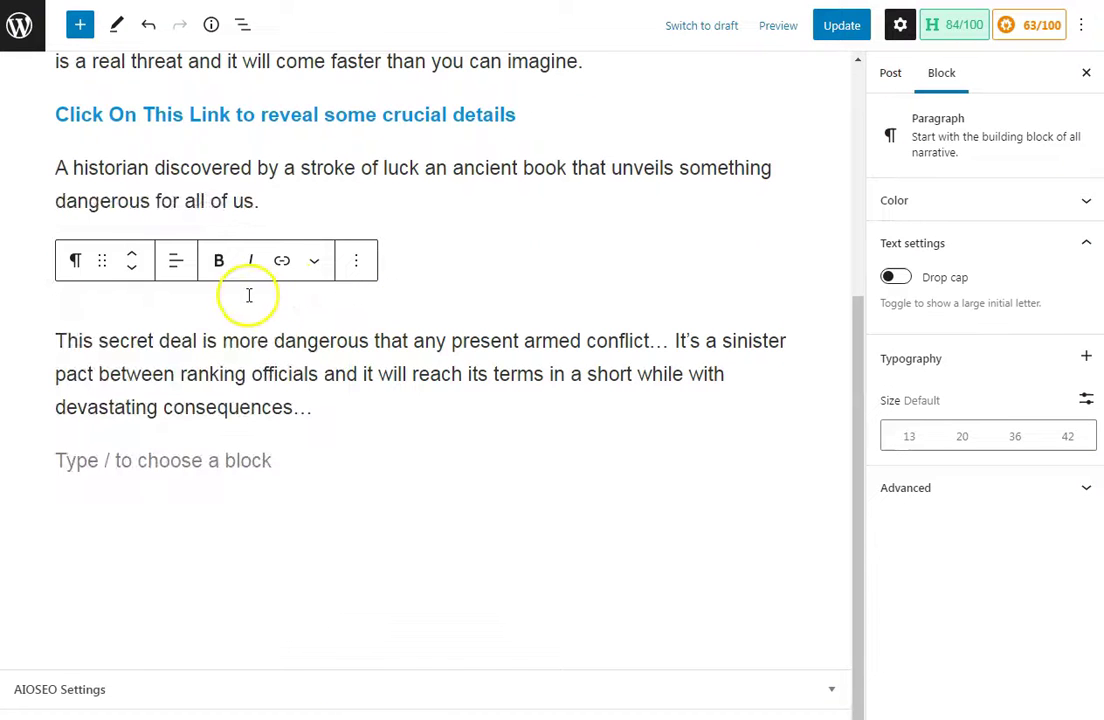
pyautogui.hotkey('ctrl', 'z')
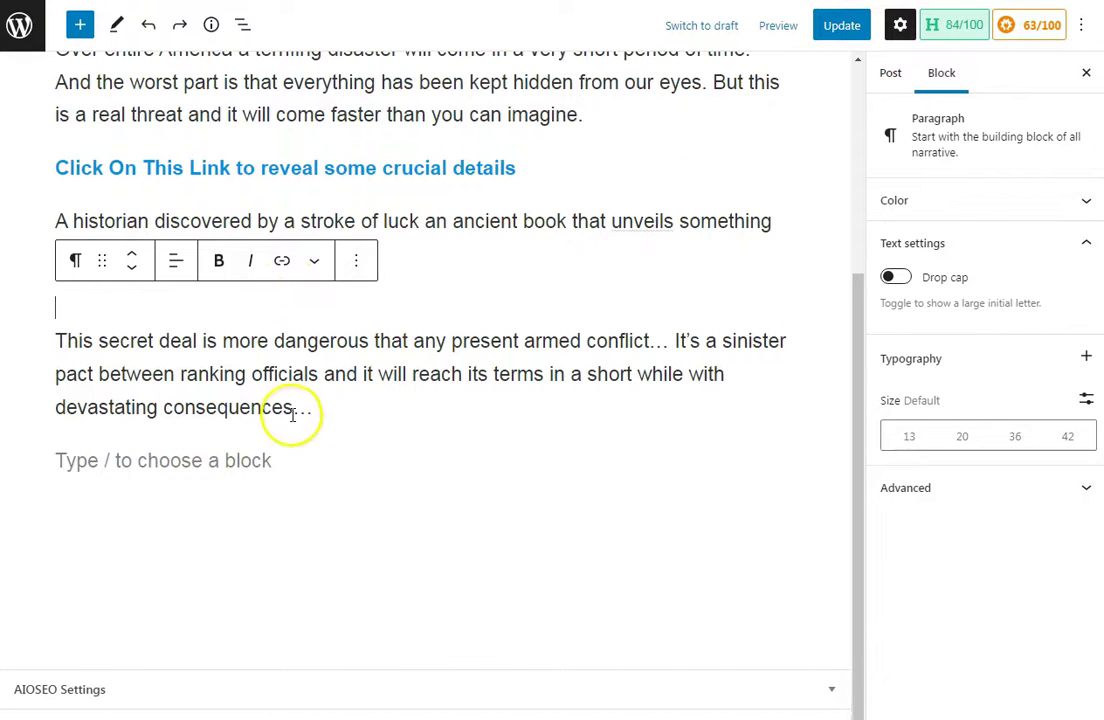
# Copy "Click Here To Discover The Truth" from Notepad again and paste it as its own paragraph above "This secret deal"
pyautogui.click(559, 427)
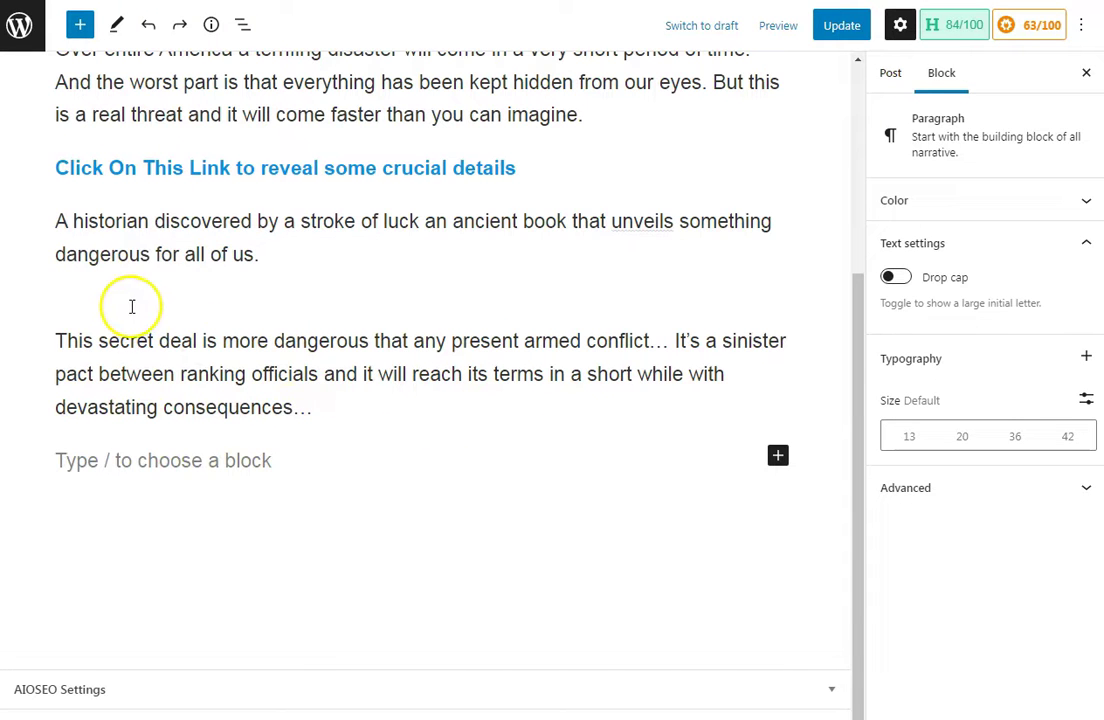
pyautogui.hotkey('alt', 'Tab')
pyautogui.moveTo(27, 407); pyautogui.dragTo(338, 407)
pyautogui.hotkey('ctrl', 'c')
pyautogui.hotkey('alt', 'Tab')
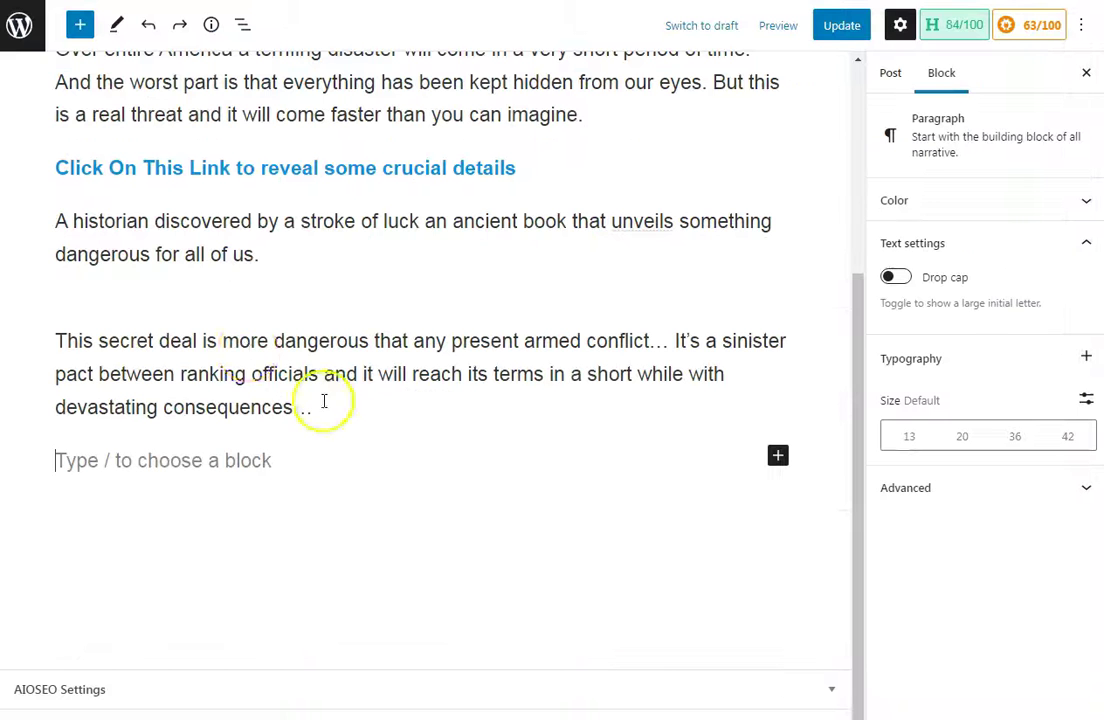
pyautogui.click(114, 298)
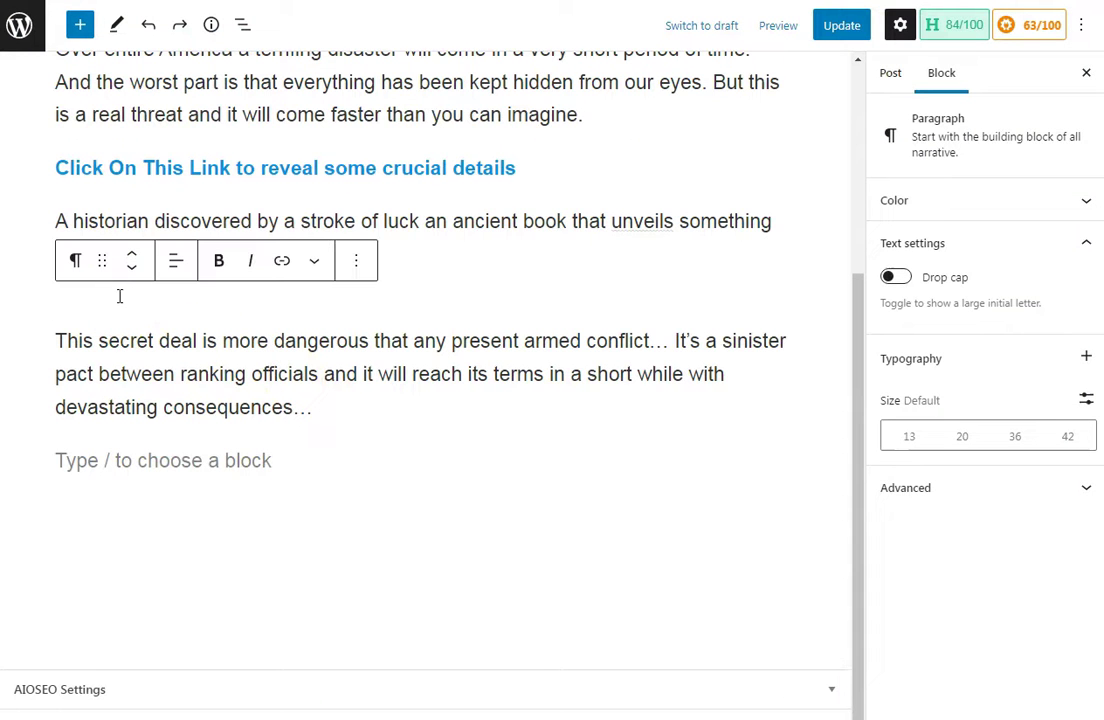
pyautogui.hotkey('ctrl', 'v')
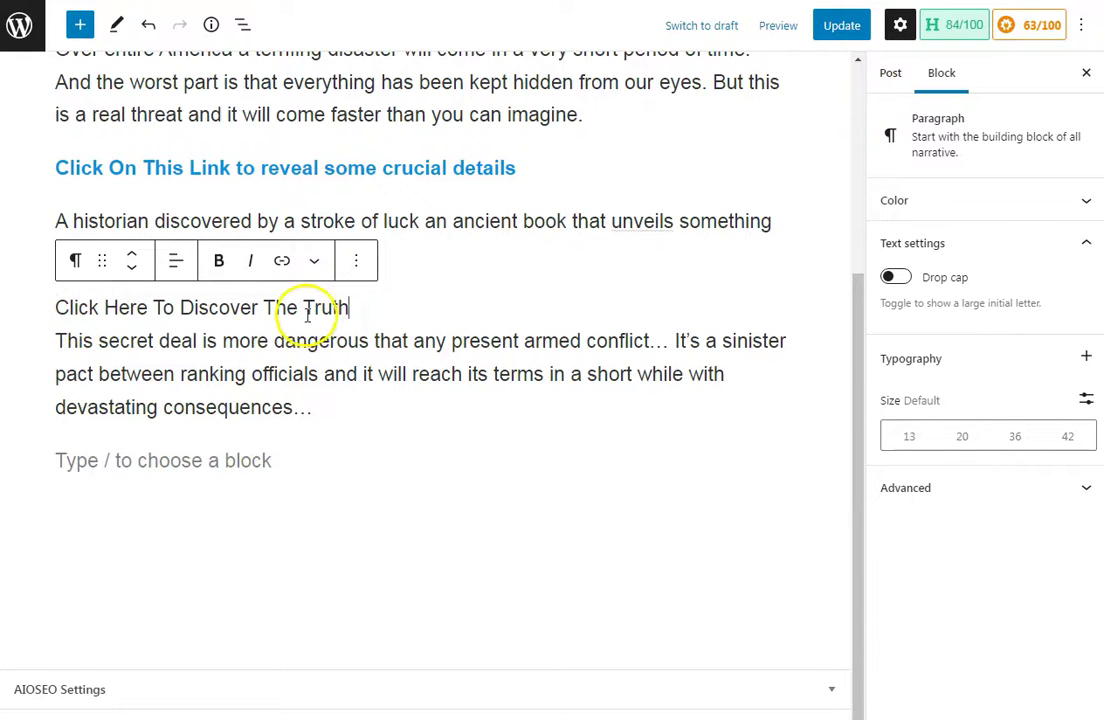
pyautogui.press('Return')
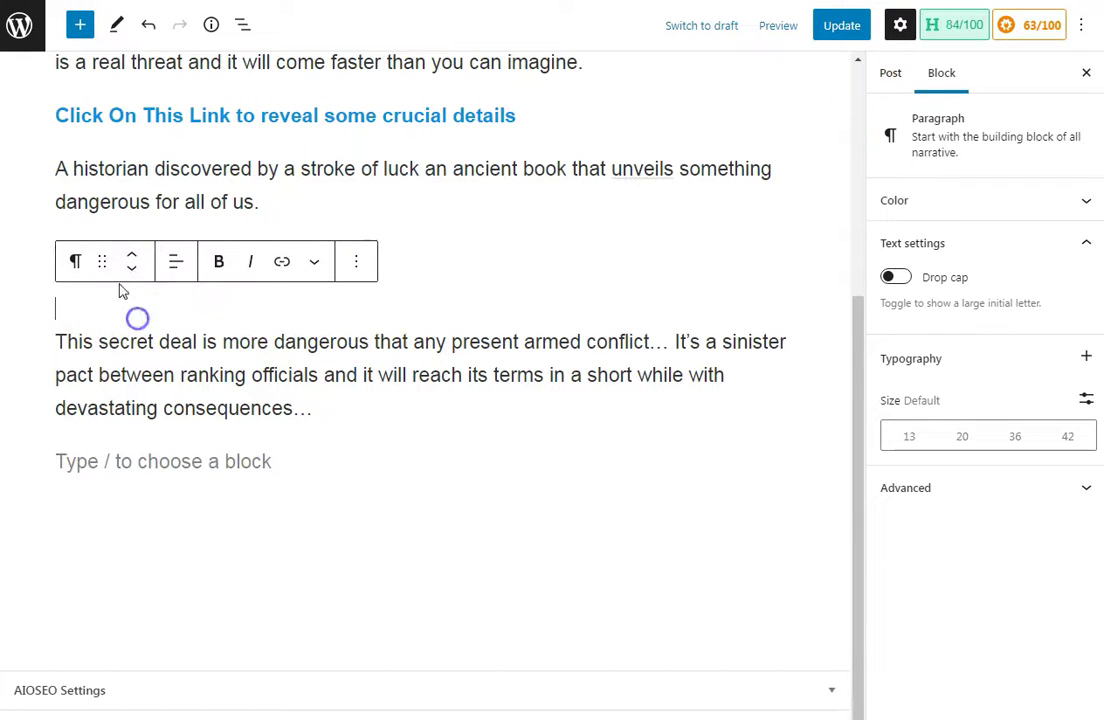
# Try to link "Click Here To Discover The Truth" to the affiliate hoplink from Notepad, opening in a new tab
pyautogui.click(54, 254)
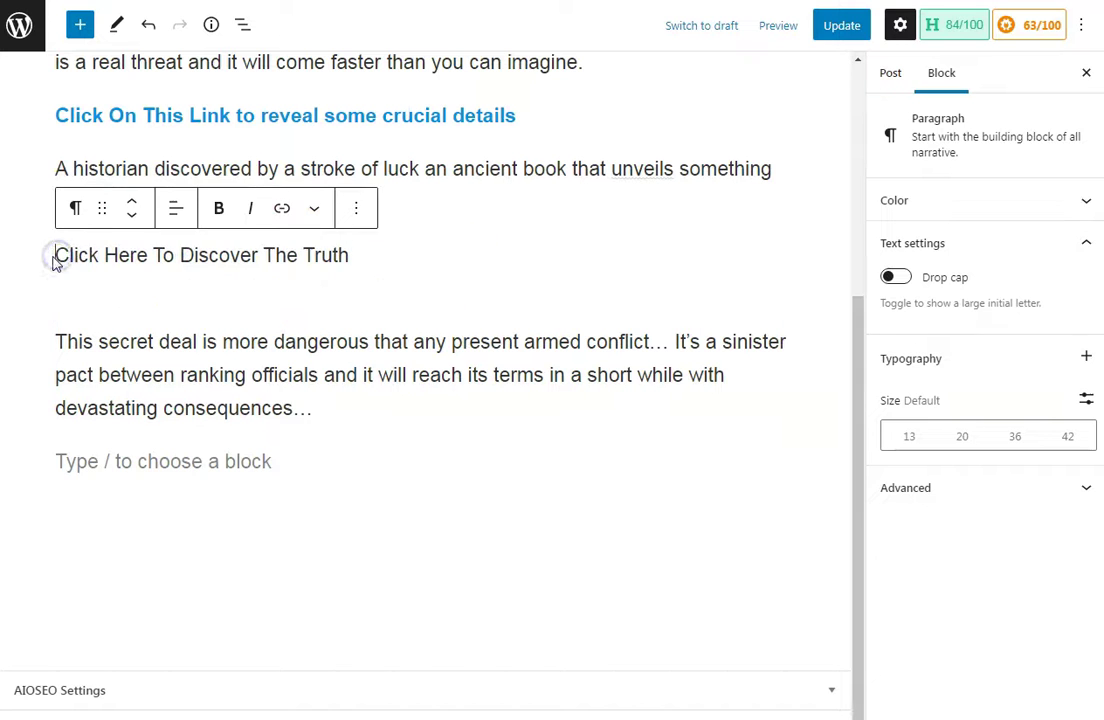
pyautogui.click(82, 254)
pyautogui.click(52, 254)
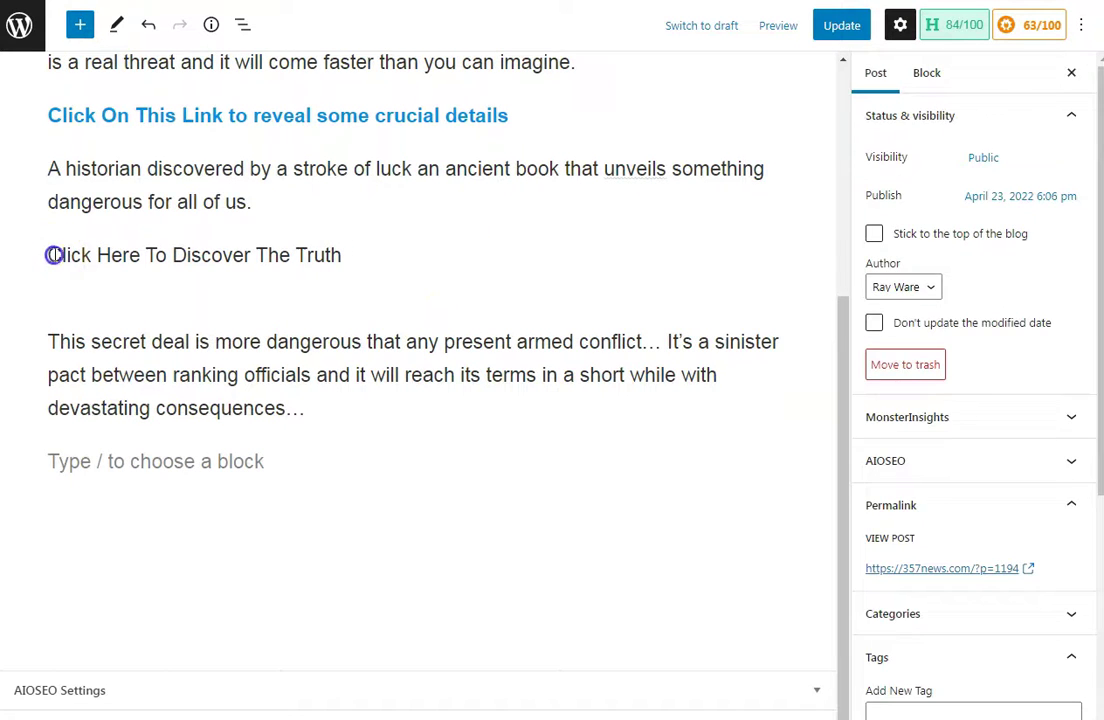
pyautogui.hotkey('alt', 'Tab')
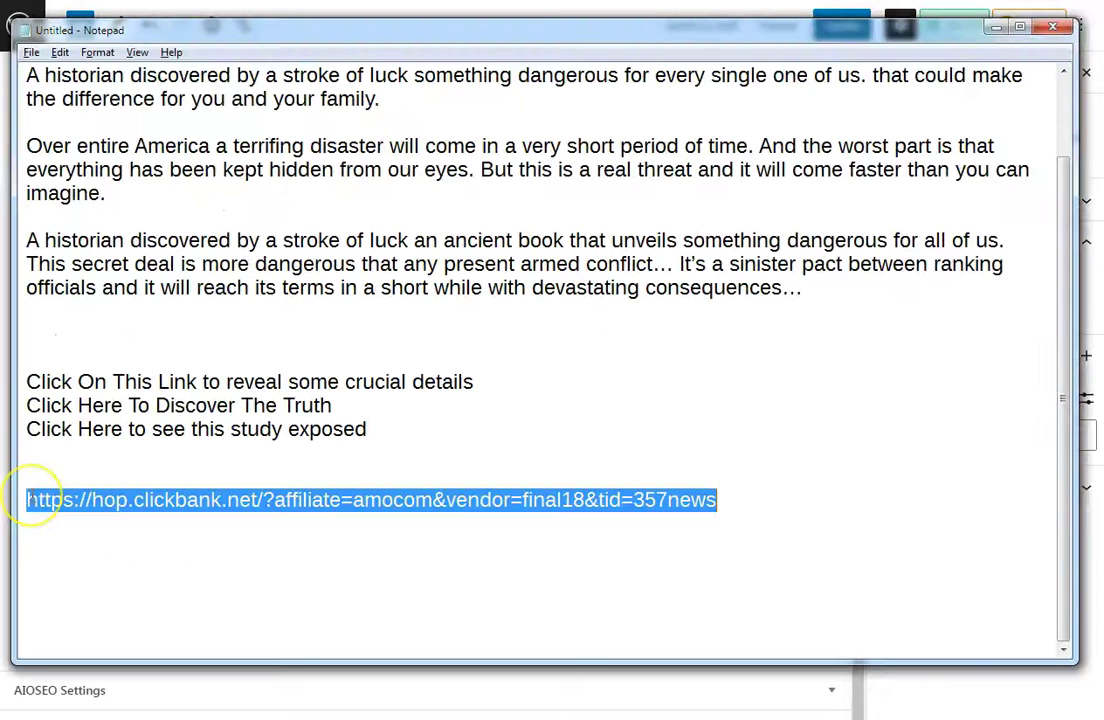
pyautogui.hotkey('alt', 'Tab')
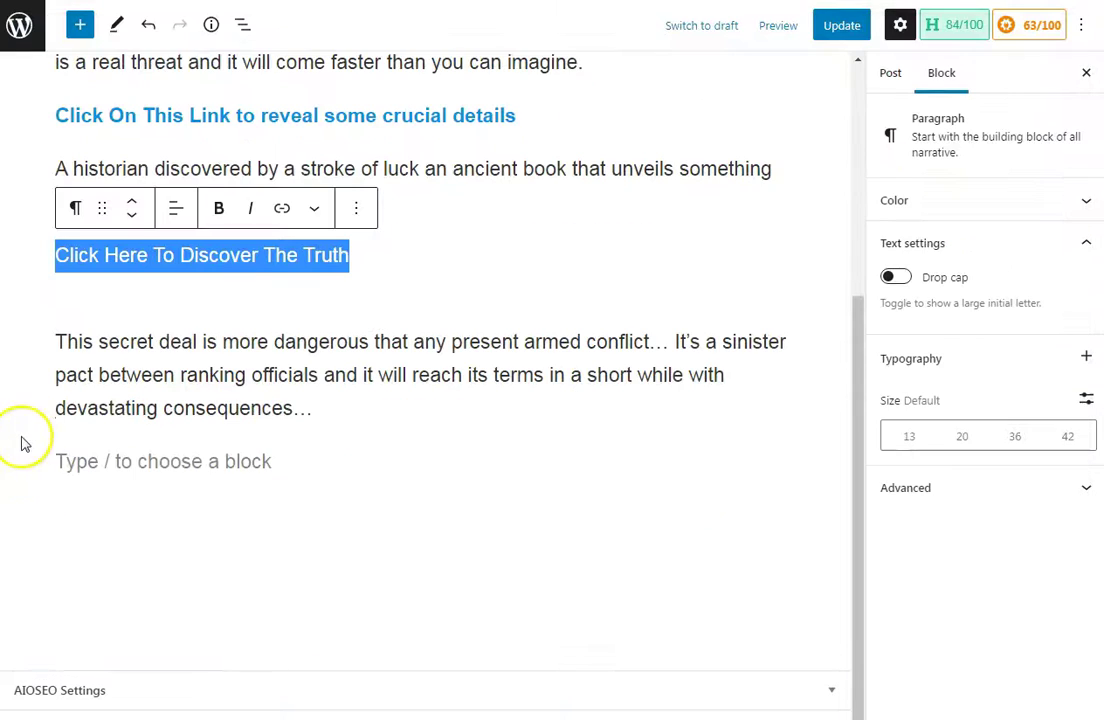
pyautogui.click(282, 208)
pyautogui.hotkey('ctrl', 'v')
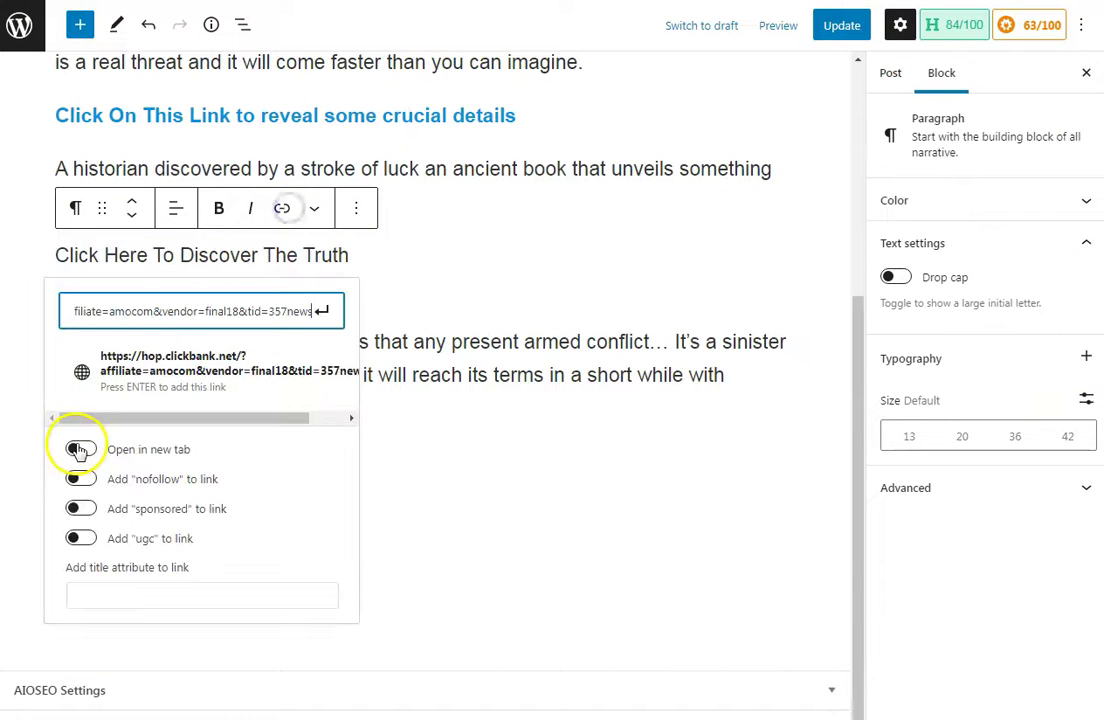
pyautogui.click(80, 450)
pyautogui.click(126, 293)
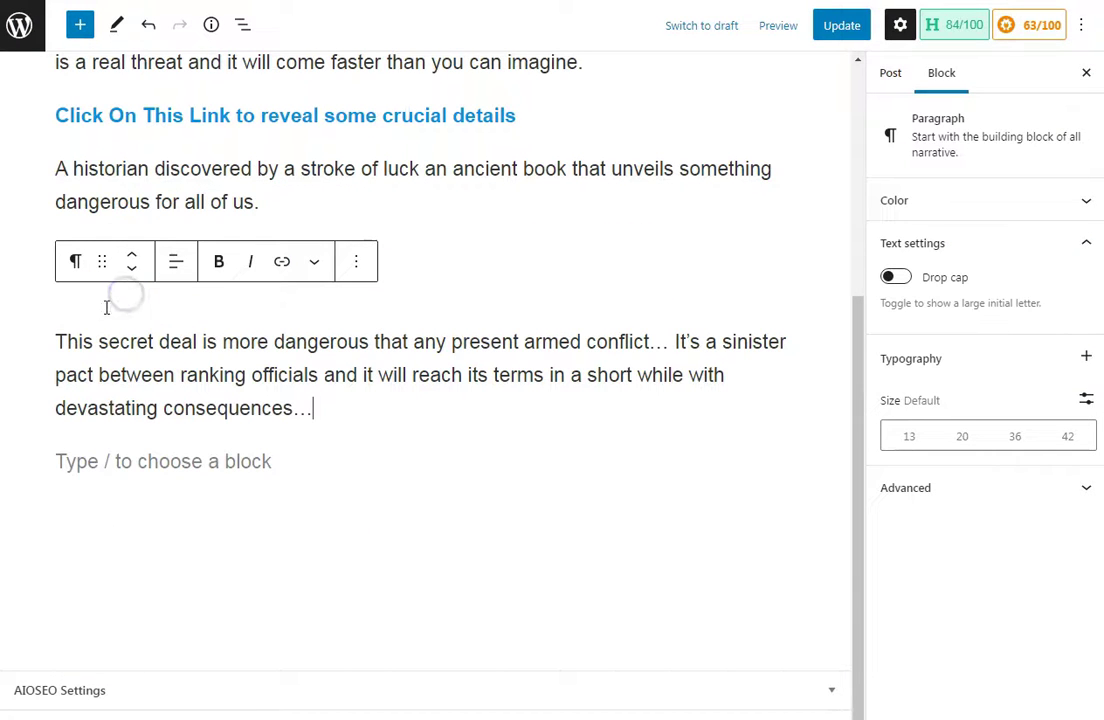
# Remove the blank line before "This secret deal is more dangerous" and update the post
pyautogui.click(54, 332)
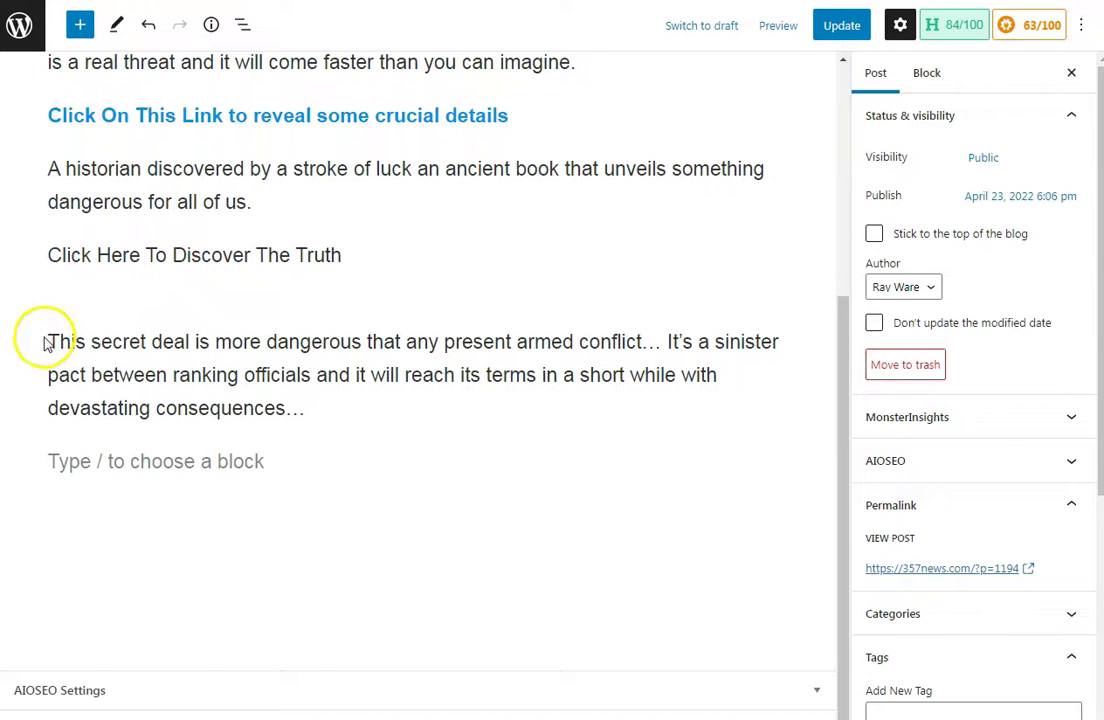
pyautogui.click(446, 278)
pyautogui.hotkey('ctrl', 's')
# Set the text colour of "Click Here To Discover The Truth" to blue #0693e3 and update the post
pyautogui.doubleClick(268, 286)
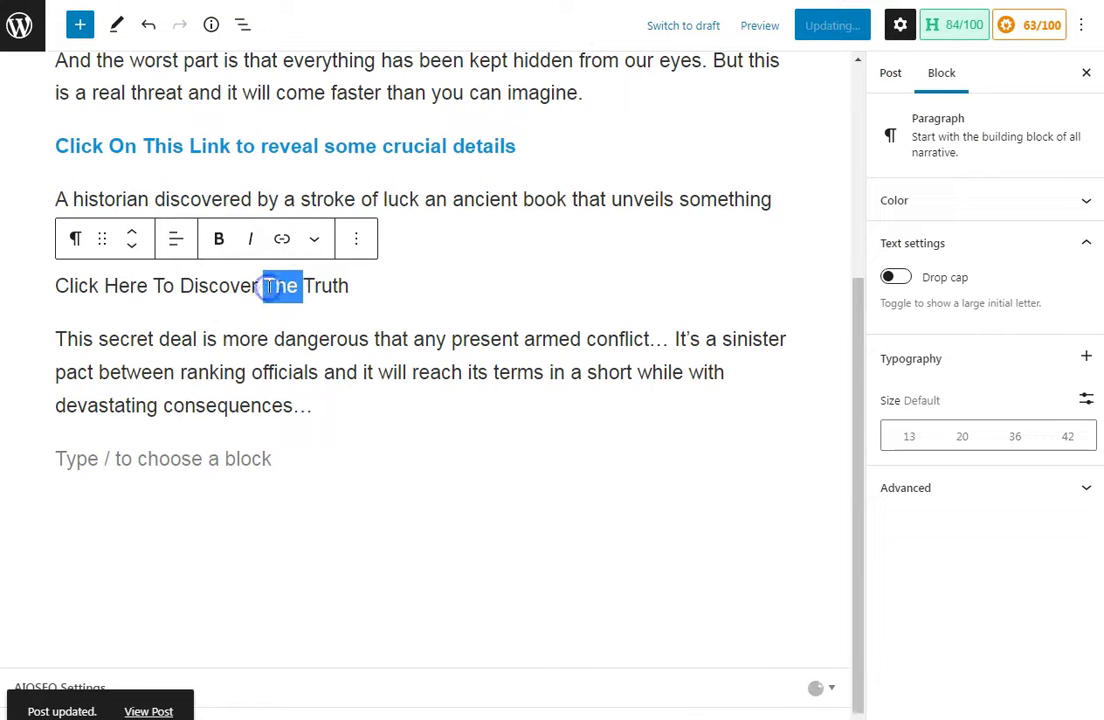
pyautogui.tripleClick(268, 286)
pyautogui.click(356, 238)
pyautogui.click(314, 238)
pyautogui.click(343, 291)
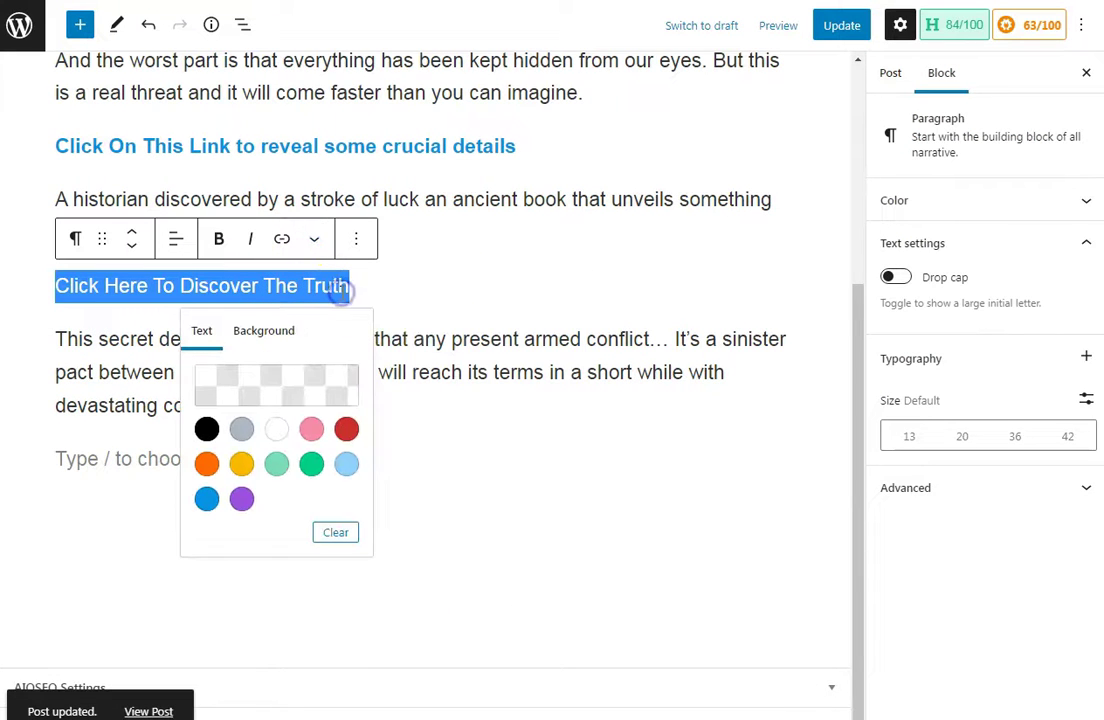
pyautogui.click(206, 498)
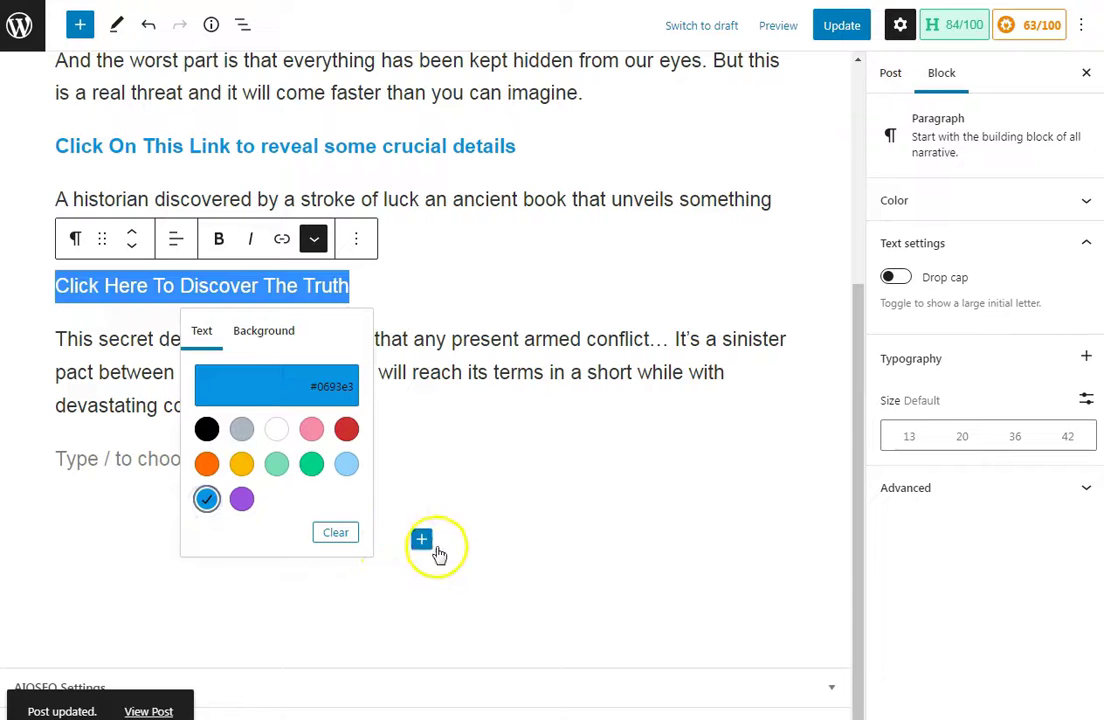
pyautogui.click(503, 537)
pyautogui.click(840, 25)
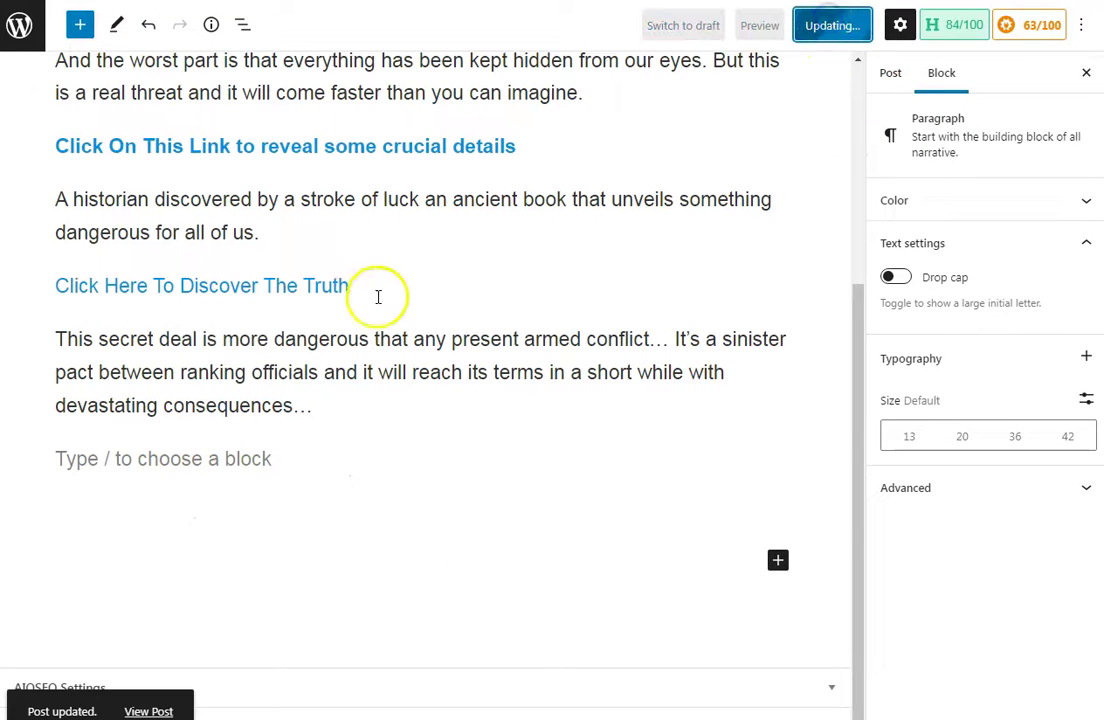
# Review the published post on the live site, from its title and image down to the two call-to-action lines, and return to the editor
pyautogui.hotkey('alt', 'Tab')
pyautogui.hotkey('alt', 'Tab')
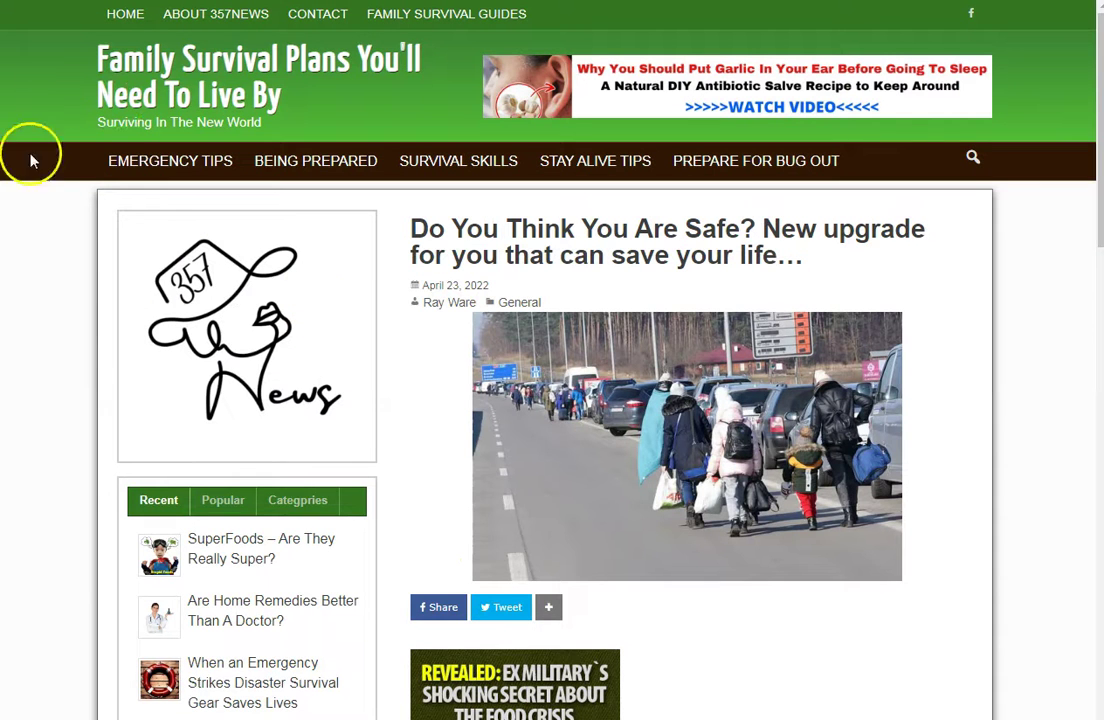
pyautogui.scroll(-3, 12, 217)
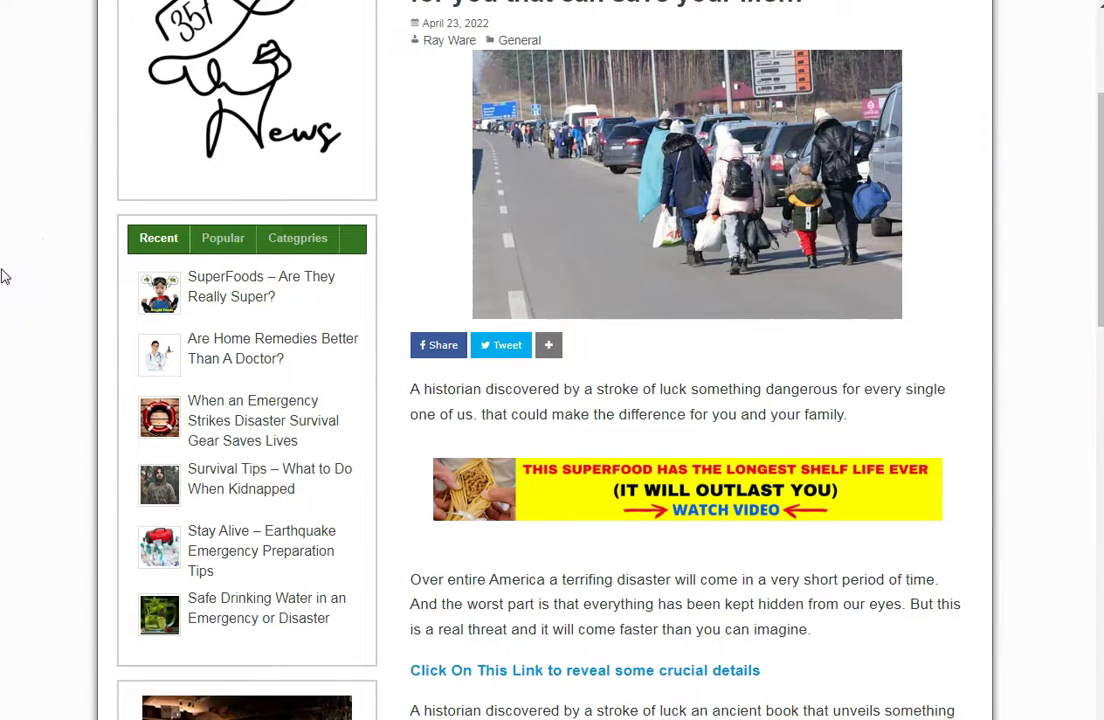
pyautogui.click(152, 250)
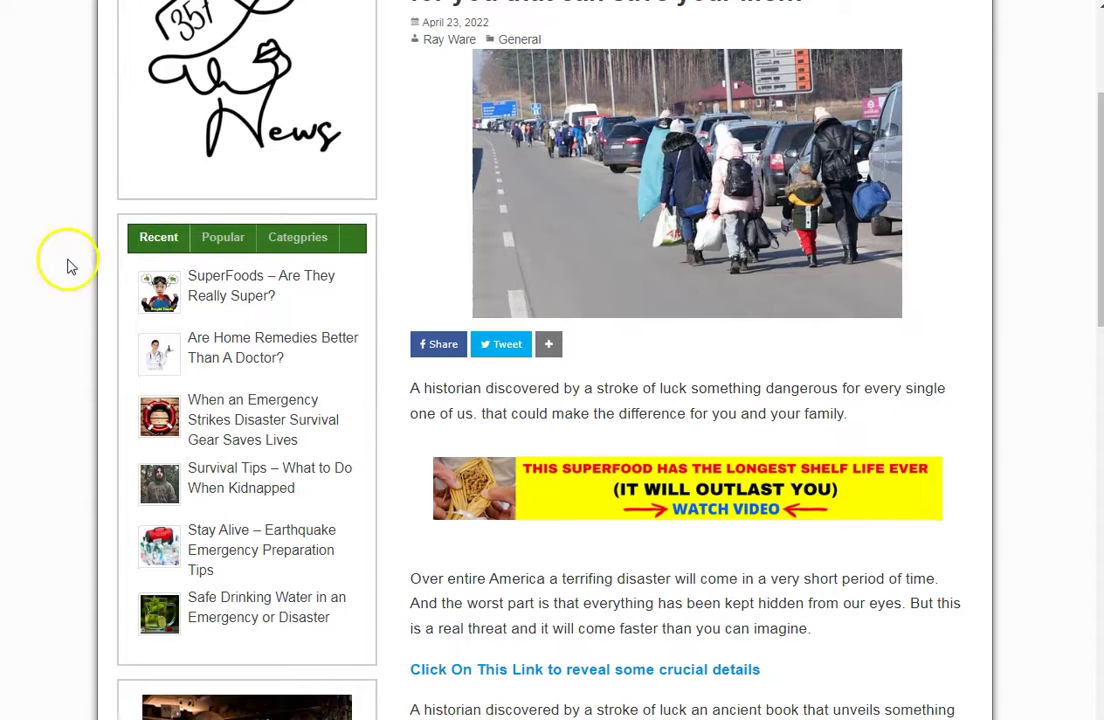
pyautogui.scroll(3, 505, 325)
pyautogui.scroll(-1, 653, 375)
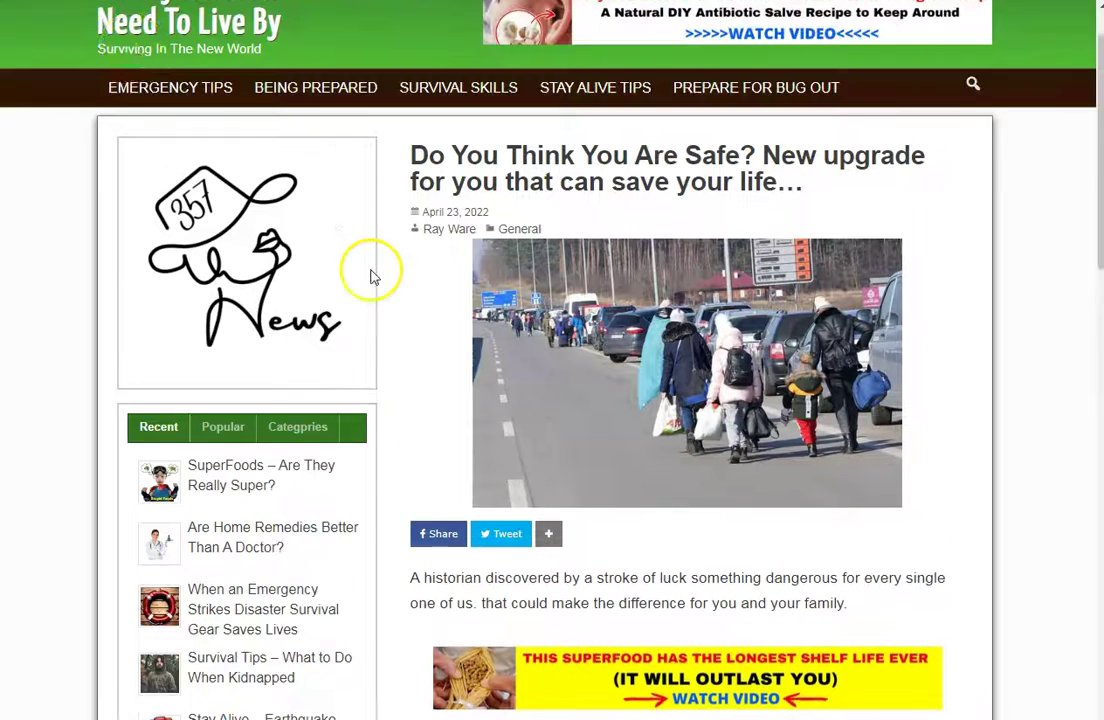
pyautogui.scroll(1, 370, 276)
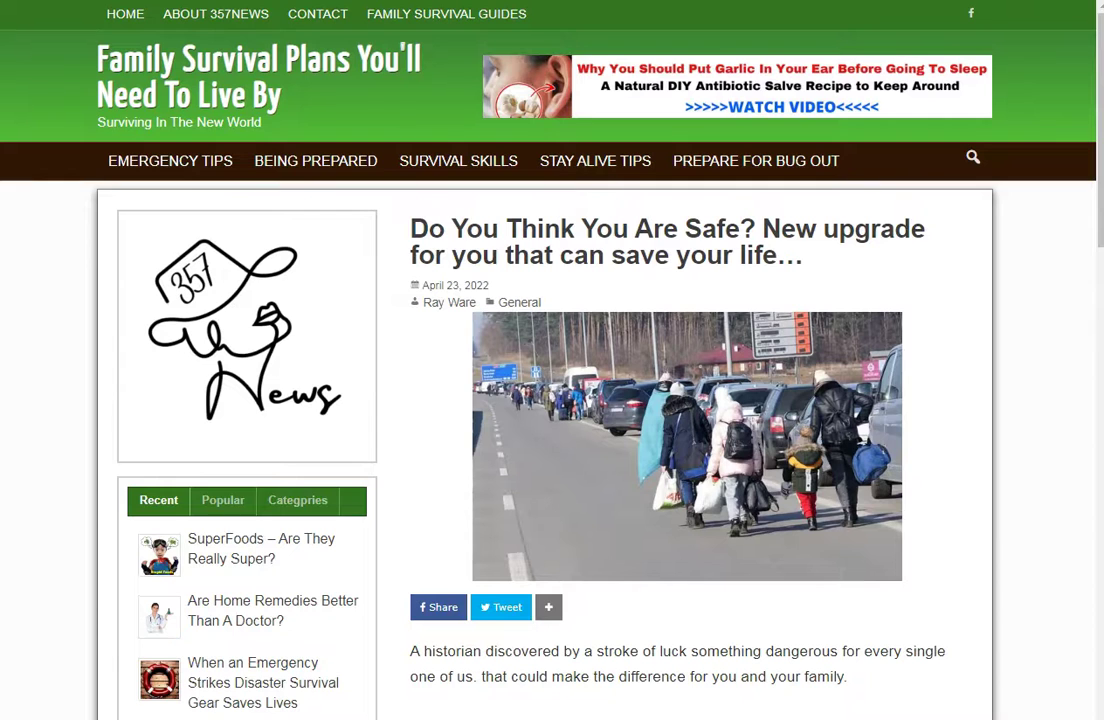
pyautogui.scroll(-5, 956, 239)
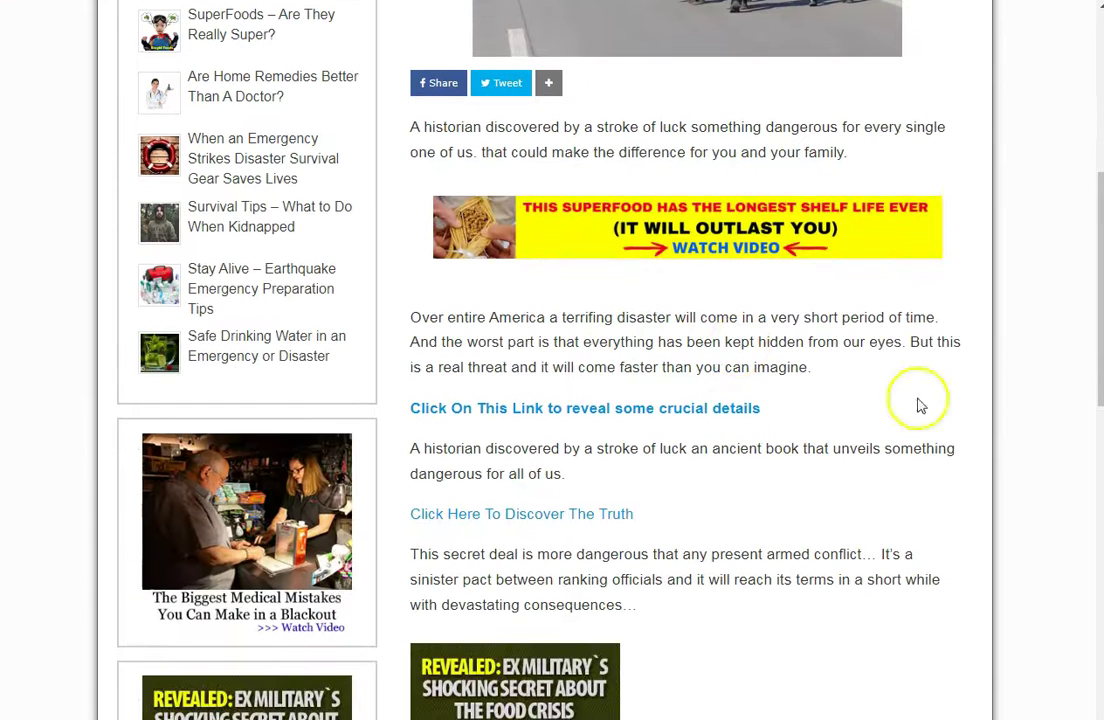
pyautogui.scroll(-2, 785, 327)
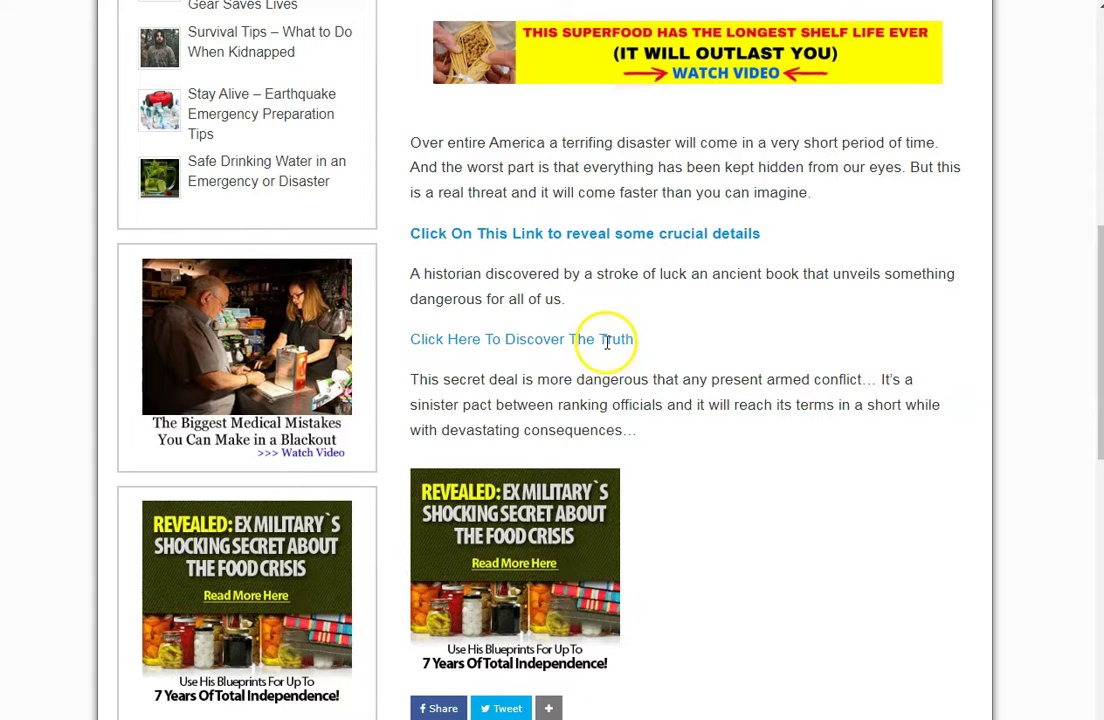
pyautogui.doubleClick(588, 233)
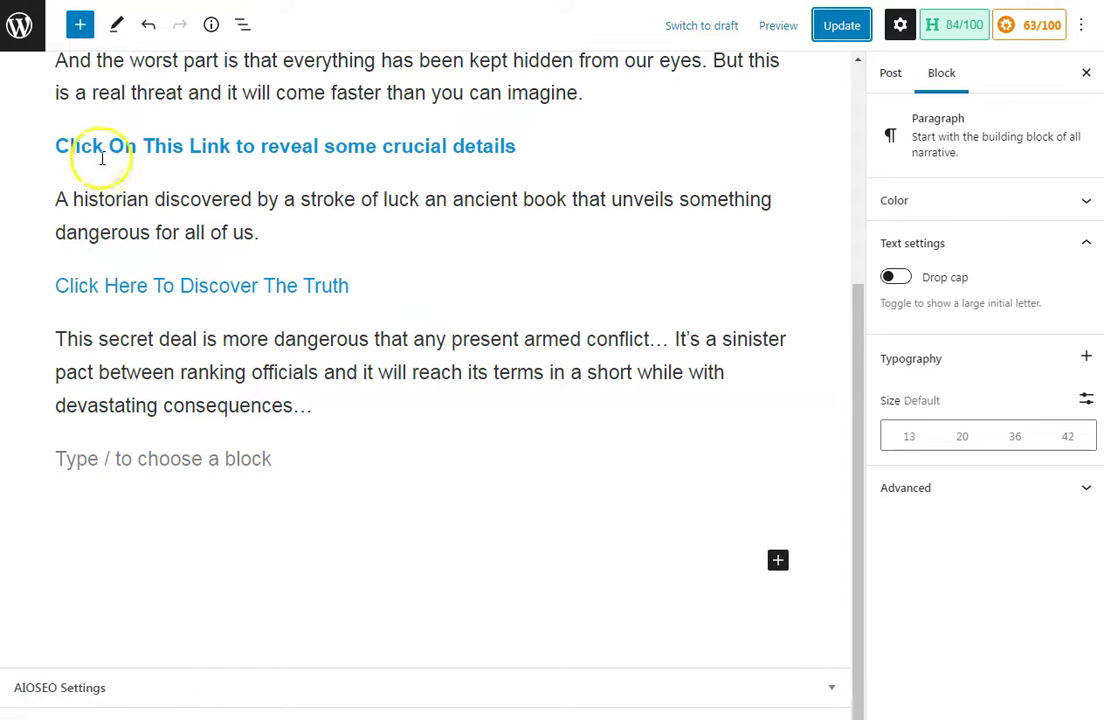
pyautogui.click(502, 460)
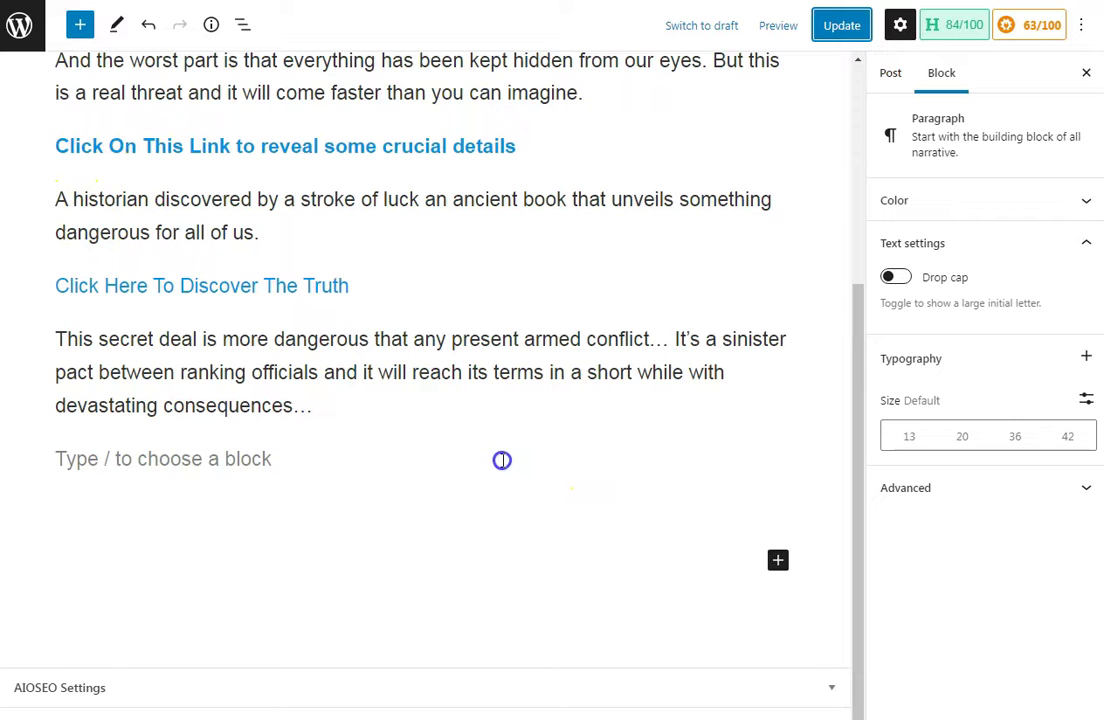
# Link "Click Here To See This Study Exposed" to the copied affiliate hoplink, opening in a new tab, and update the post
pyautogui.scroll(5, 502, 460)
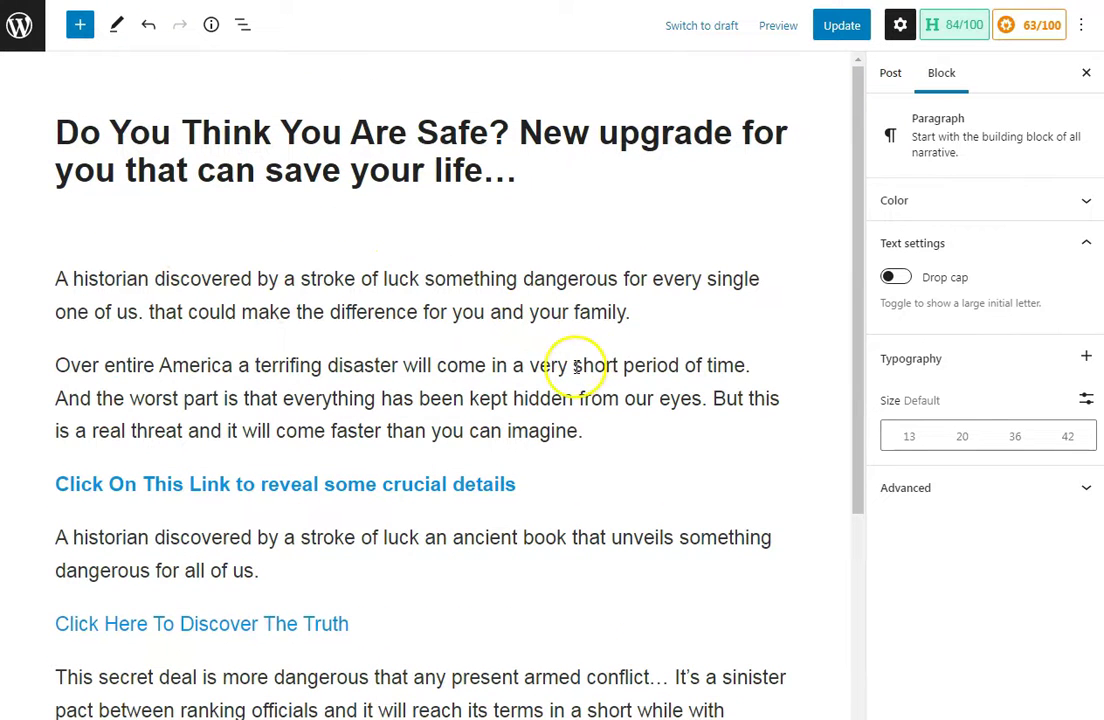
pyautogui.scroll(-5, 575, 366)
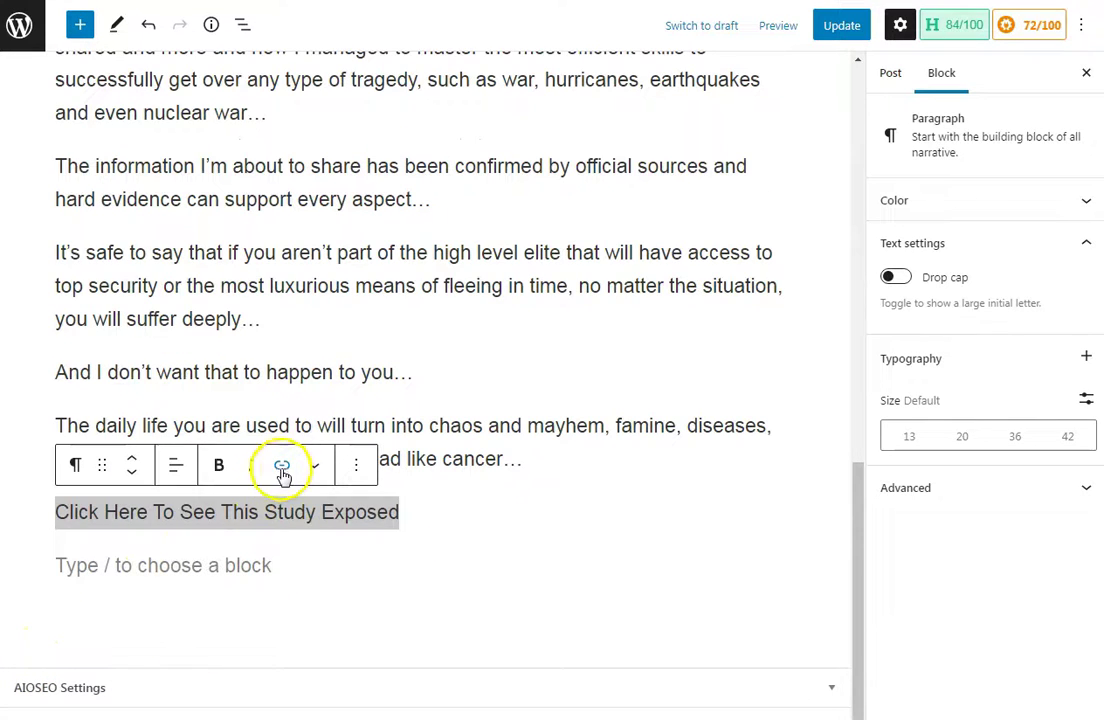
pyautogui.click(283, 468)
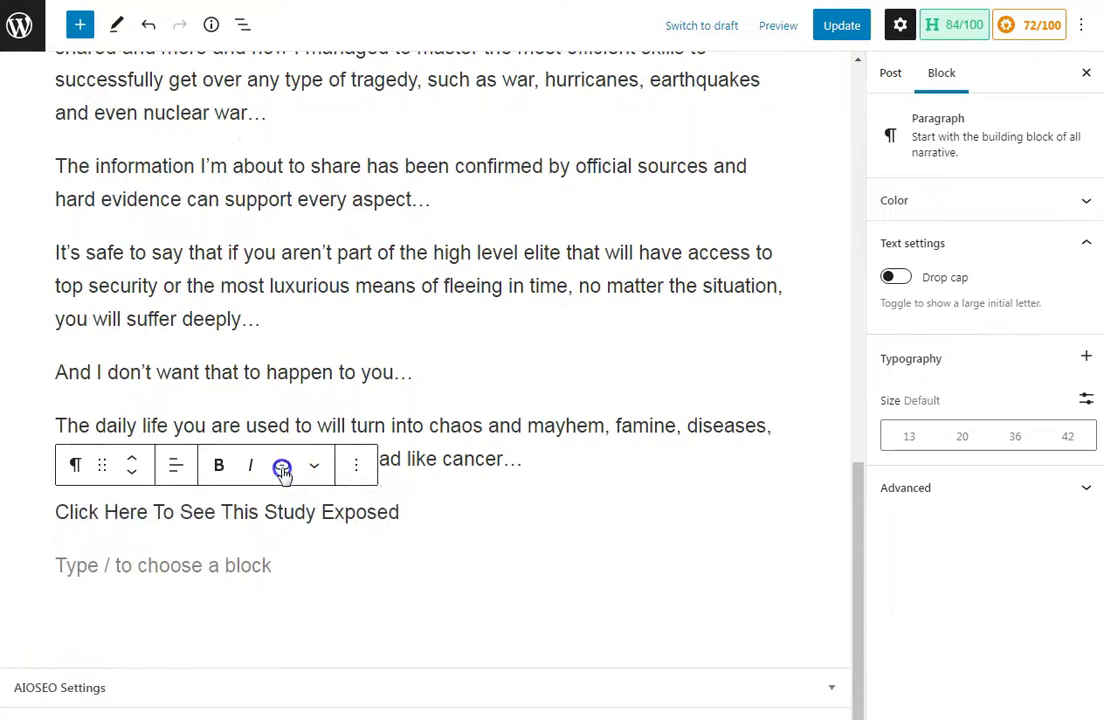
pyautogui.hotkey('ctrl', 'v')
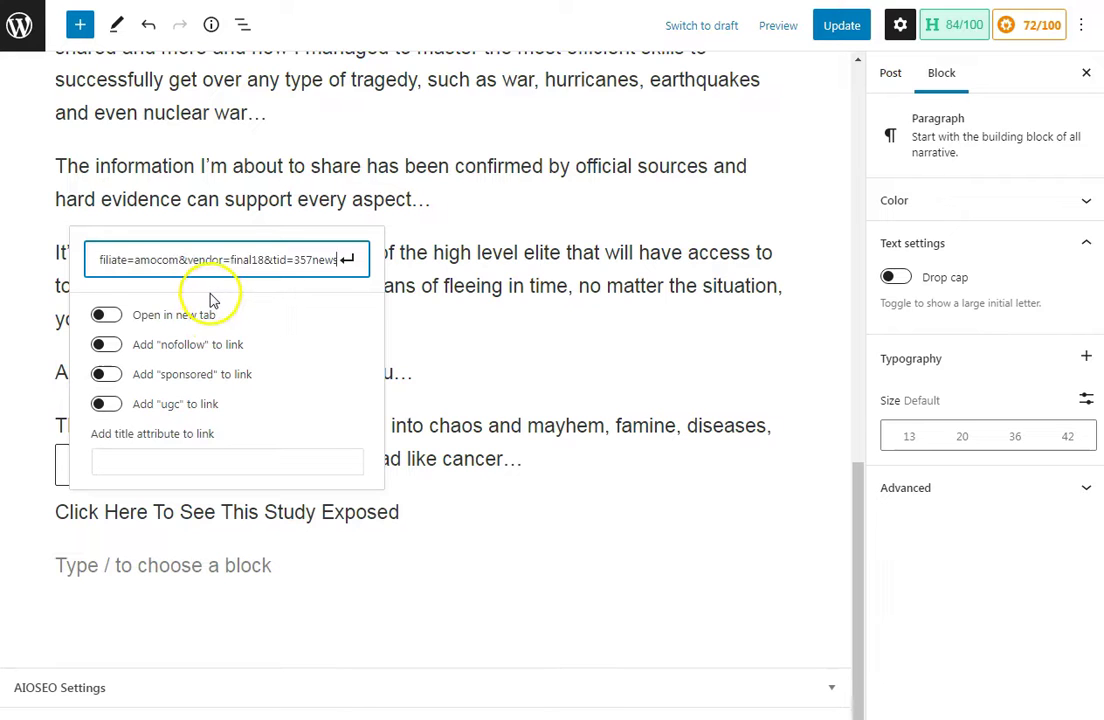
pyautogui.click(98, 315)
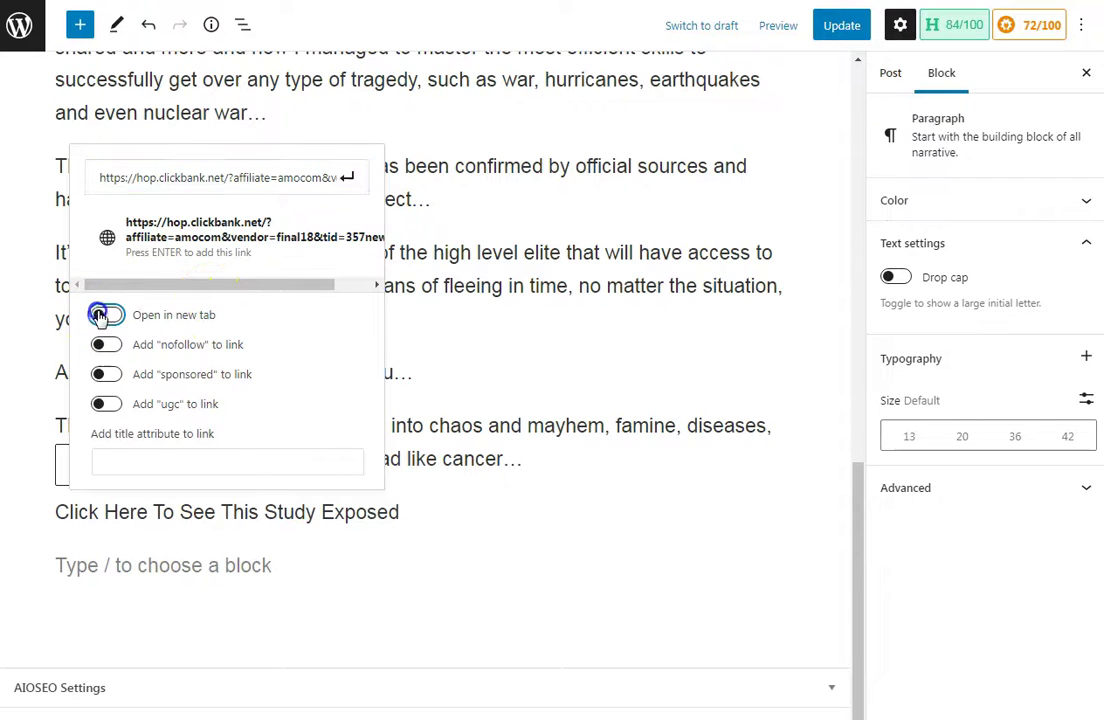
pyautogui.click(348, 179)
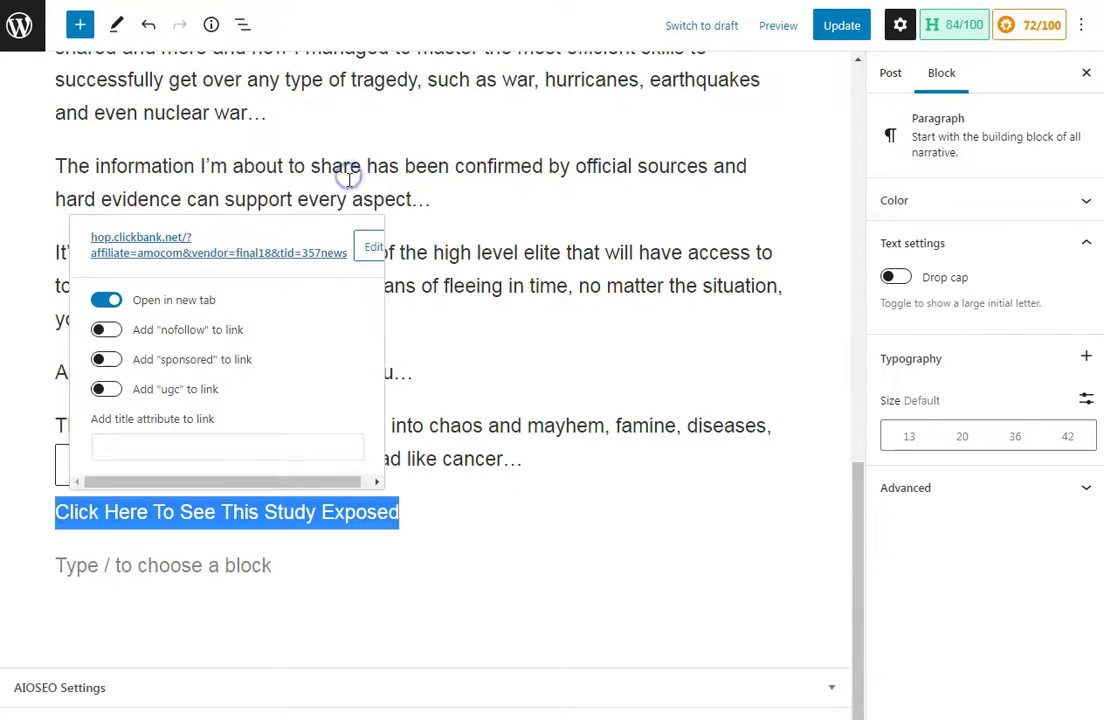
pyautogui.click(540, 557)
pyautogui.hotkey('ctrl', 's')
# Check the post's details for its character, word, heading, paragraph and block counts
pyautogui.scroll(20, 756, 316)
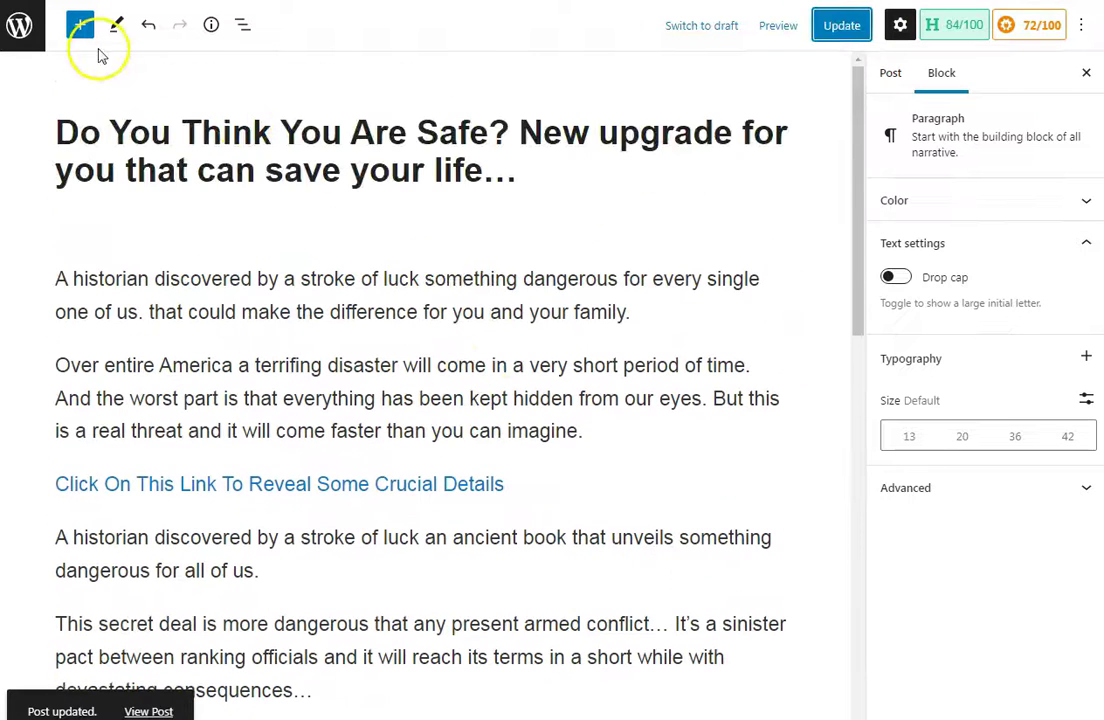
pyautogui.click(212, 28)
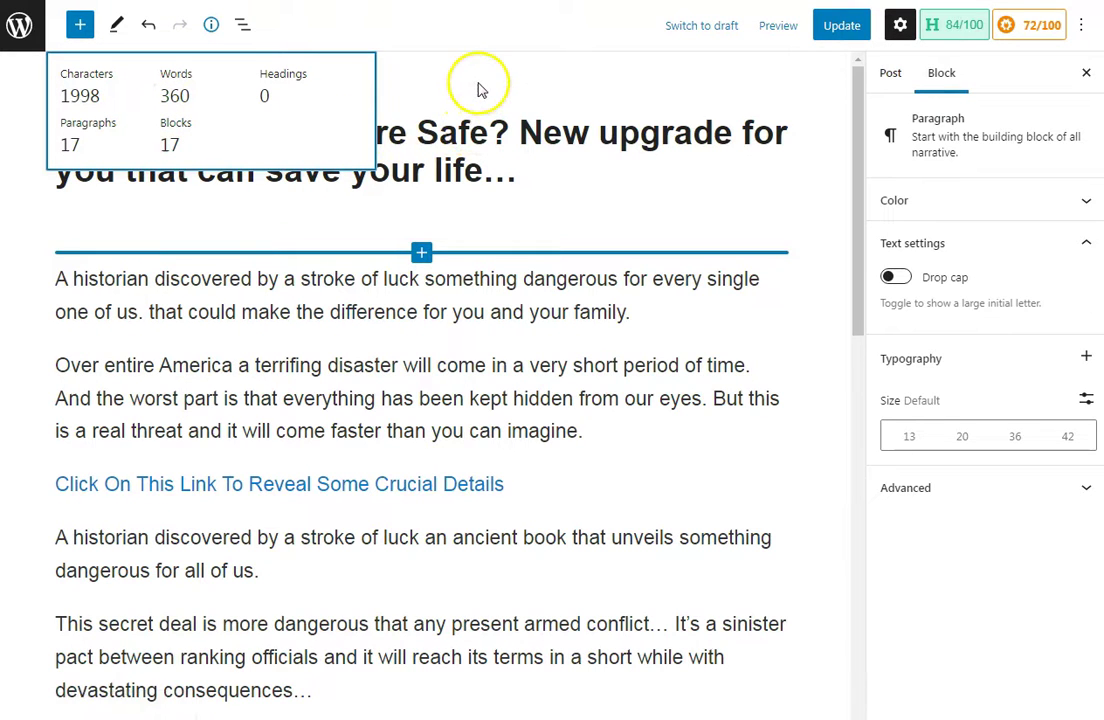
pyautogui.click(478, 90)
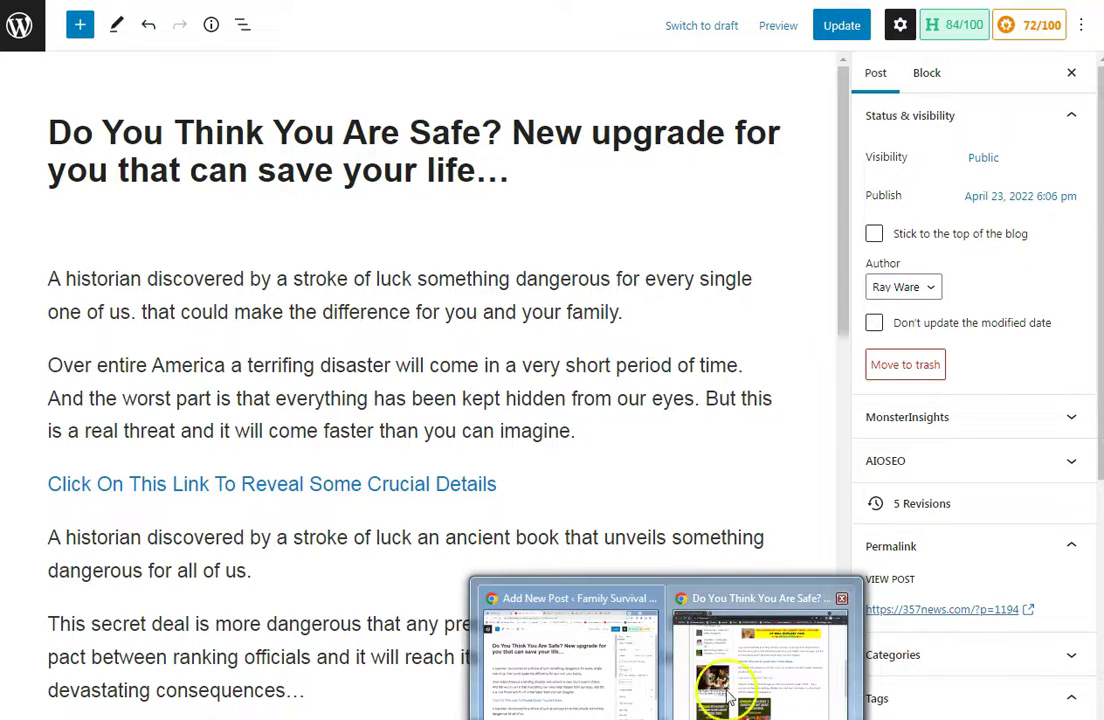
# Review the updated post on the live site, checking the three call-to-action links within the body text
pyautogui.click(720, 650)
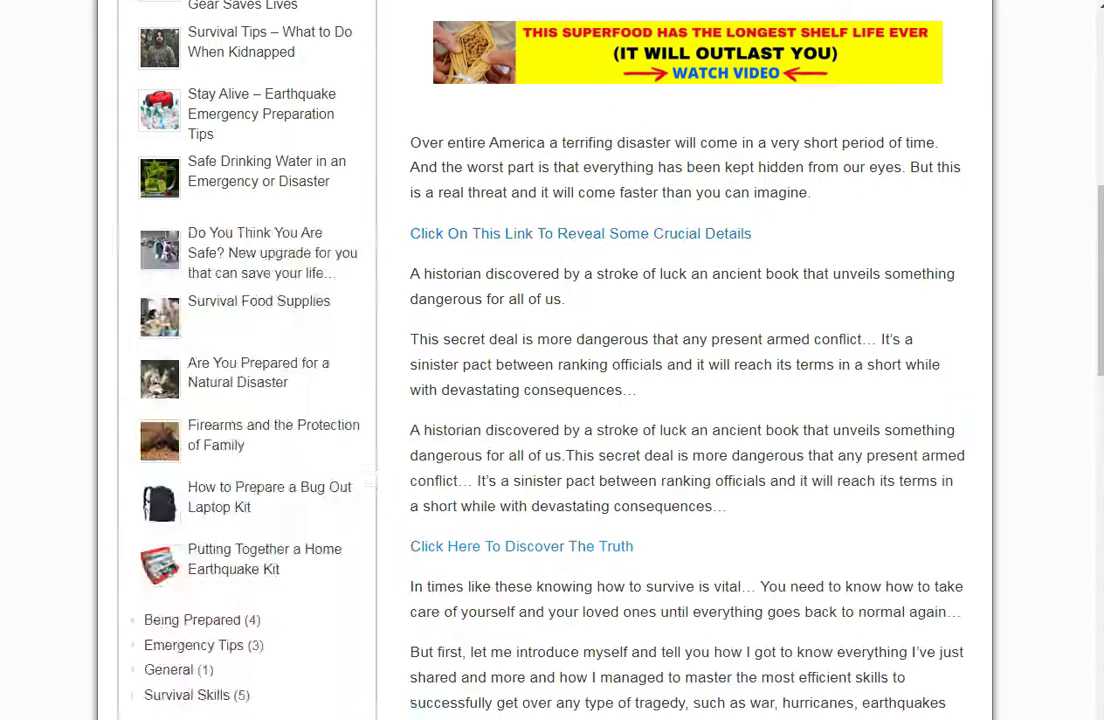
pyautogui.scroll(-6, 795, 408)
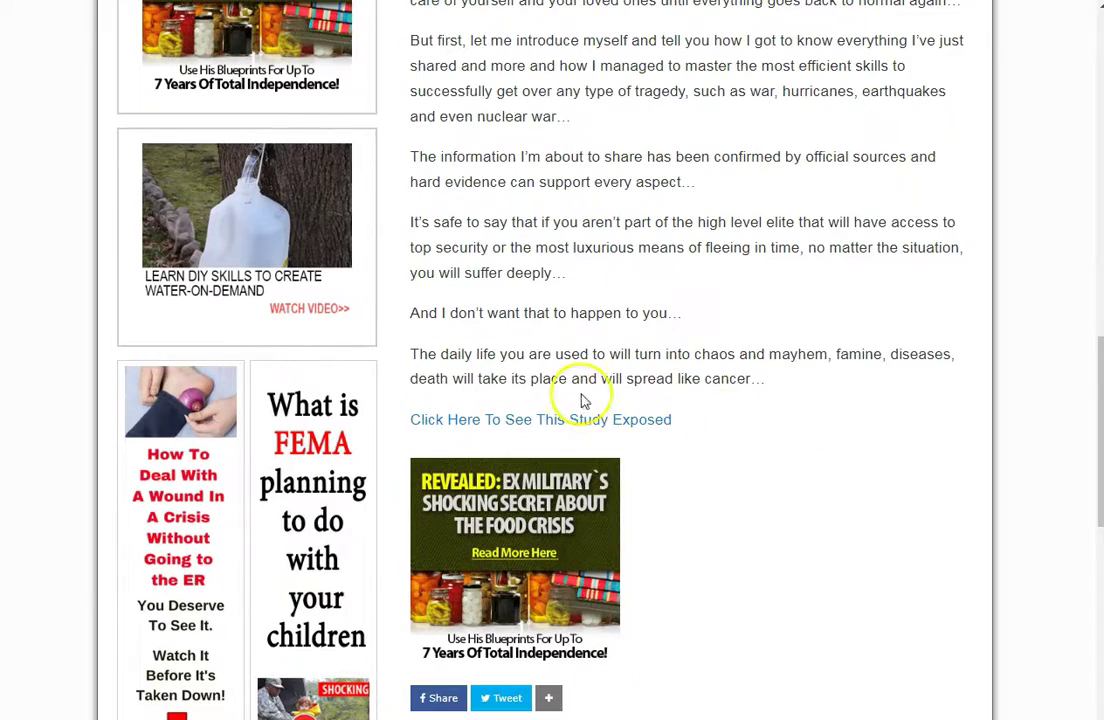
pyautogui.scroll(1, 795, 460)
pyautogui.scroll(6, 795, 460)
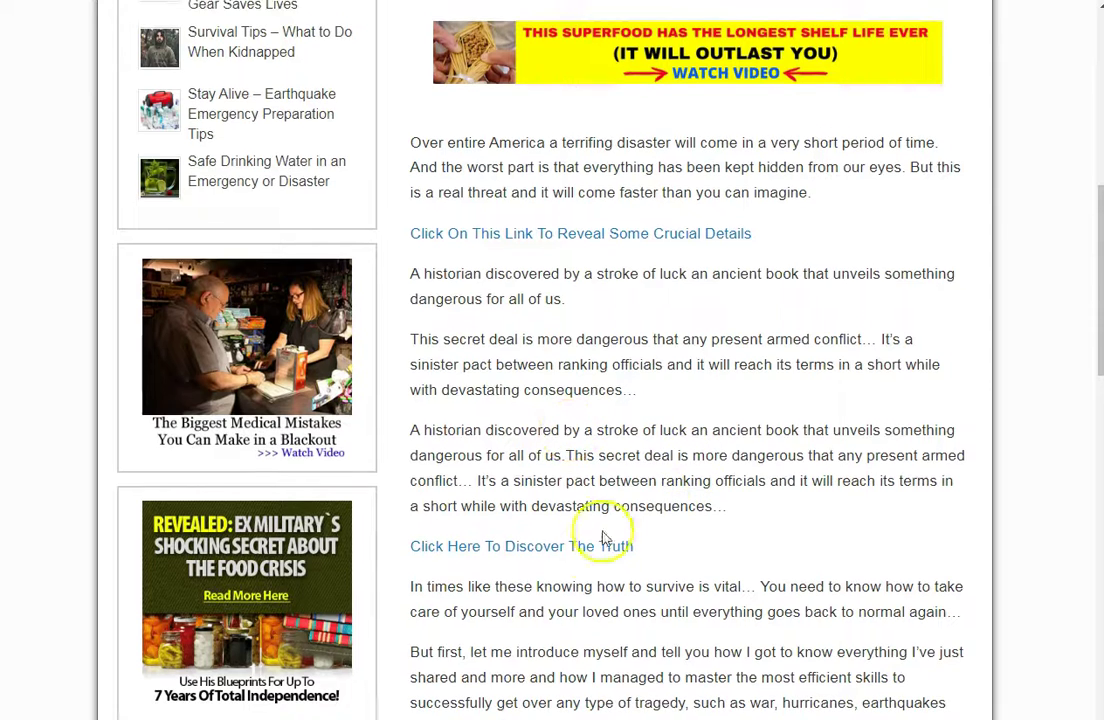
pyautogui.scroll(2, 586, 547)
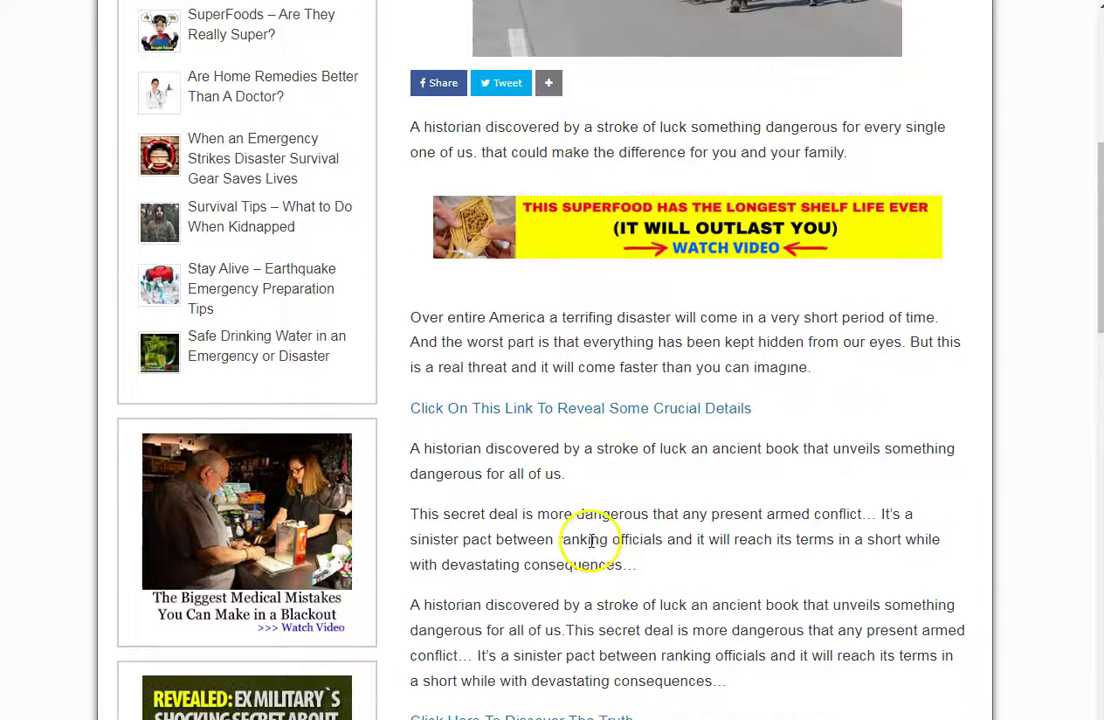
# Test the live post's "Click On This Link To Reveal Some Crucial Details" link and look over the video sales page it opens
pyautogui.click(615, 412)
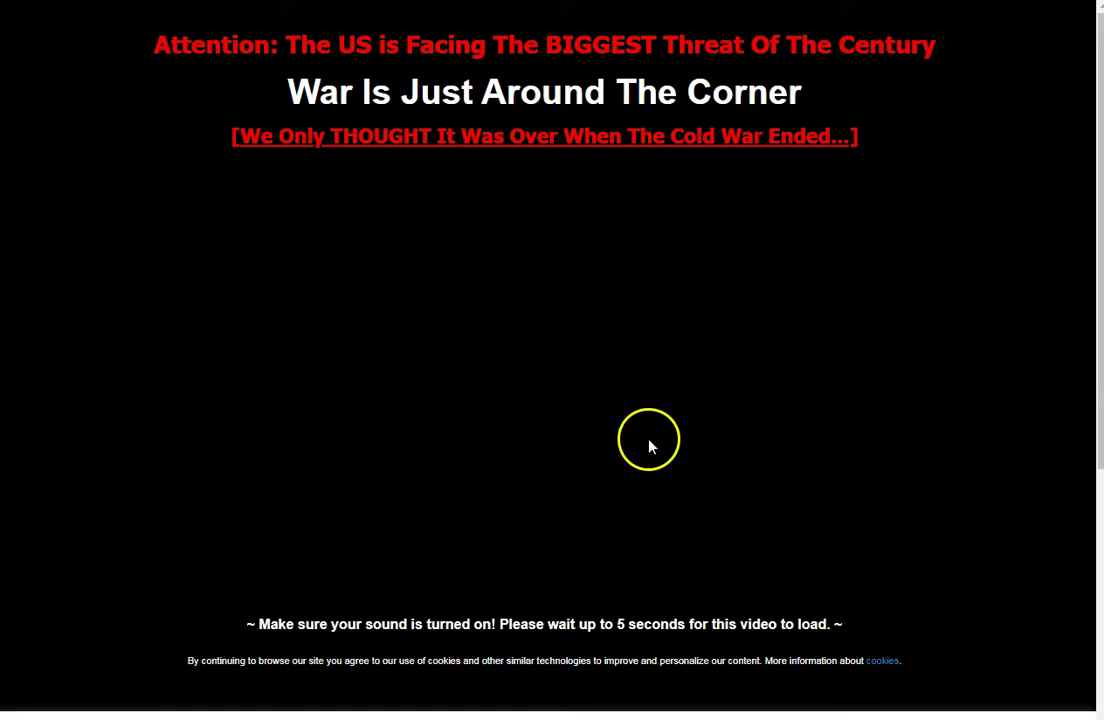
pyautogui.scroll(-4, 806, 440)
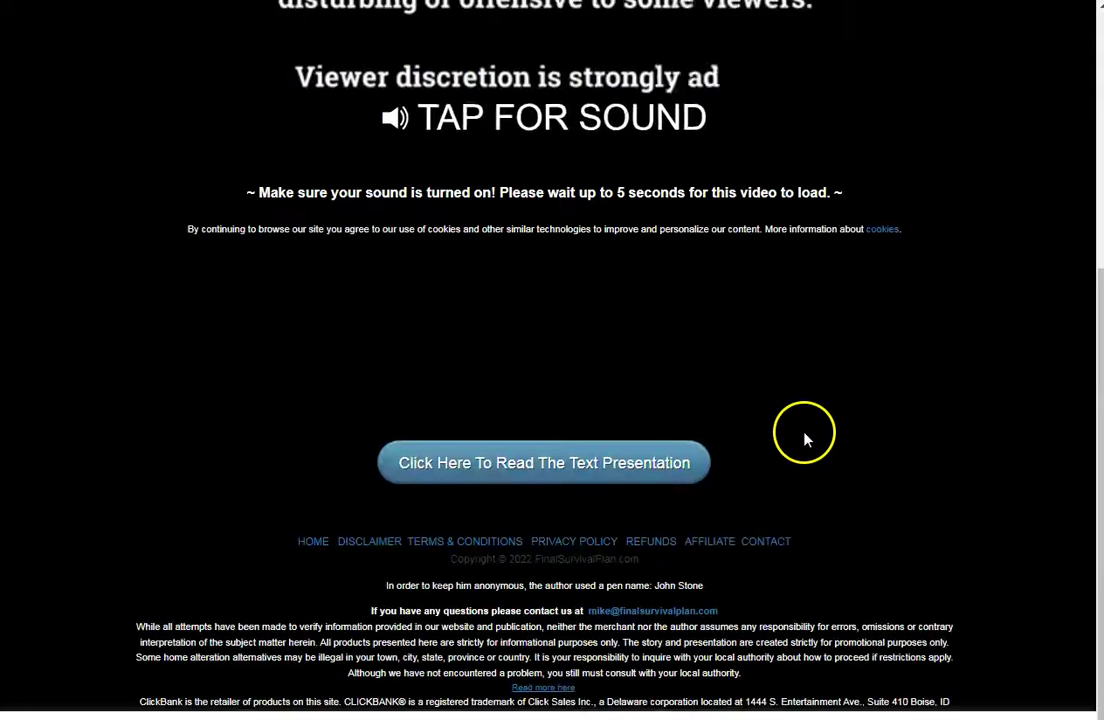
pyautogui.scroll(4, 806, 440)
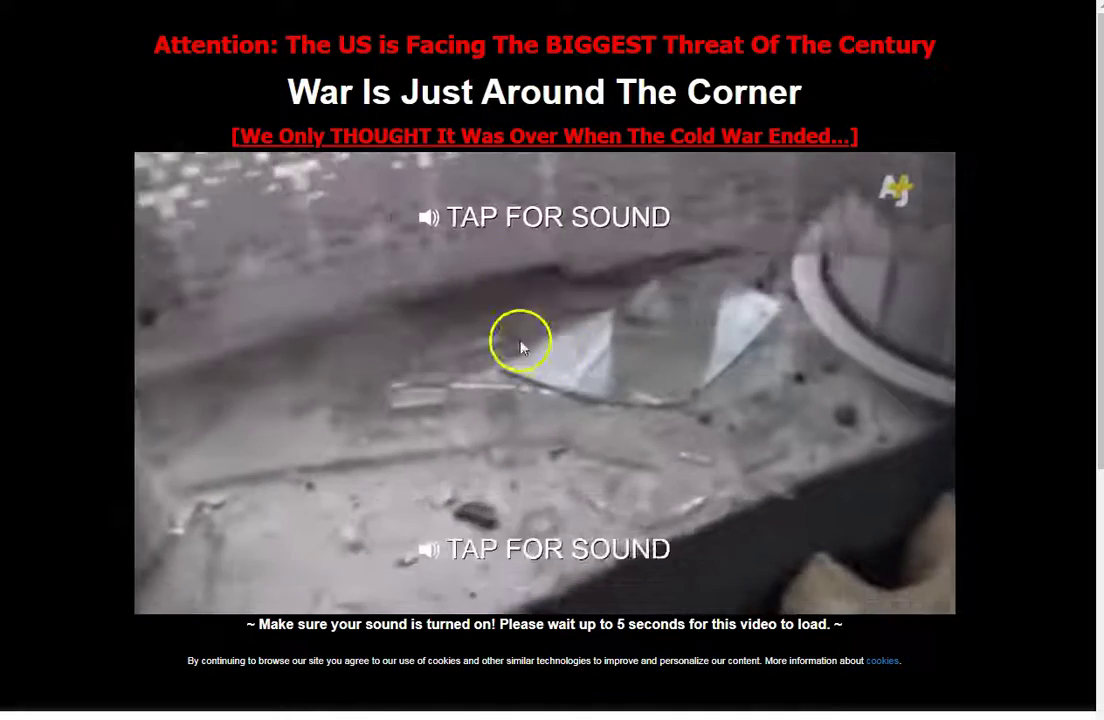
pyautogui.scroll(-5, 515, 385)
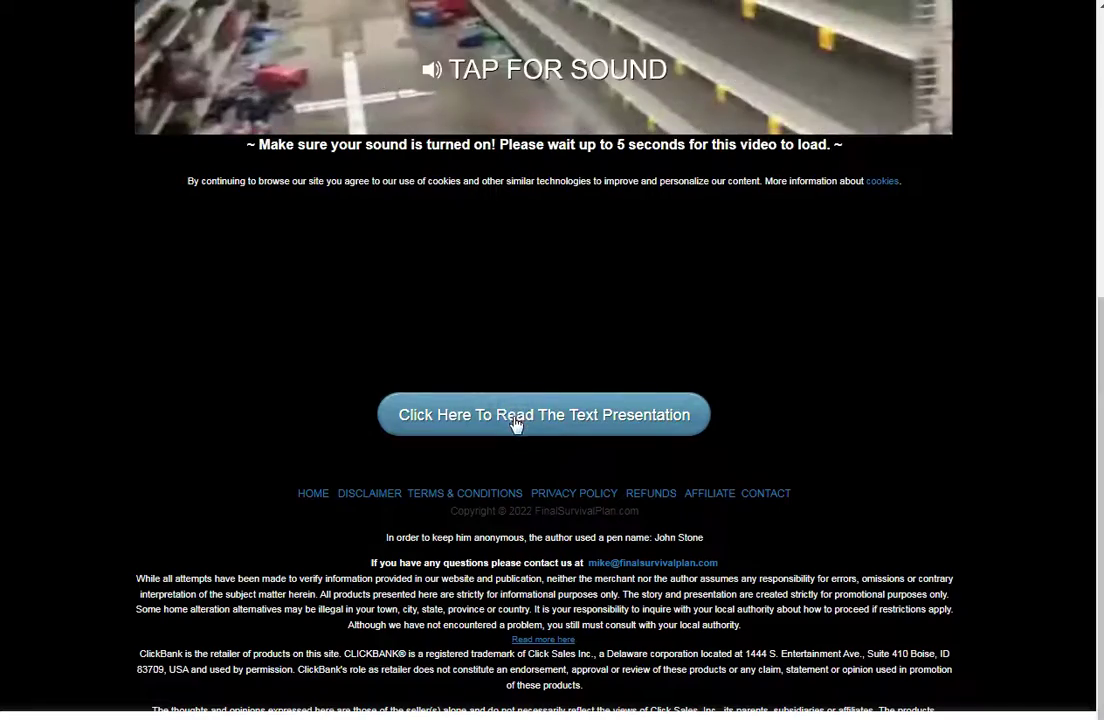
# Open the text presentation of the Final Survival Plan offer and skim its story, images and headings
pyautogui.scroll(-15, 813, 493)
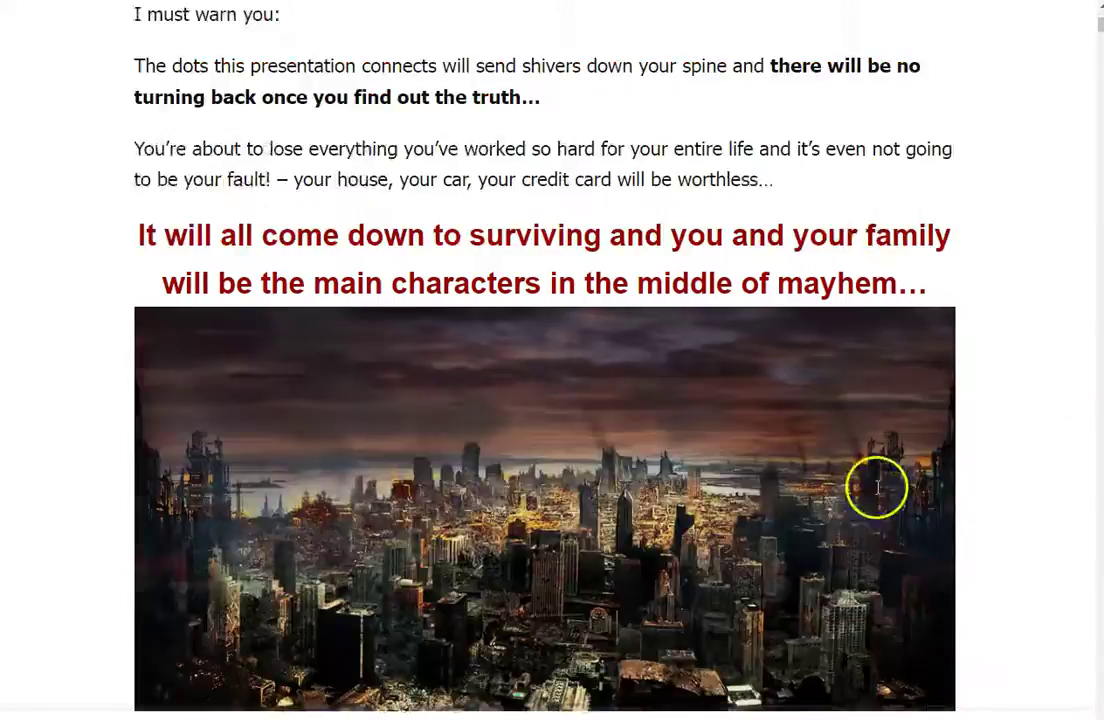
pyautogui.scroll(-20, 860, 520)
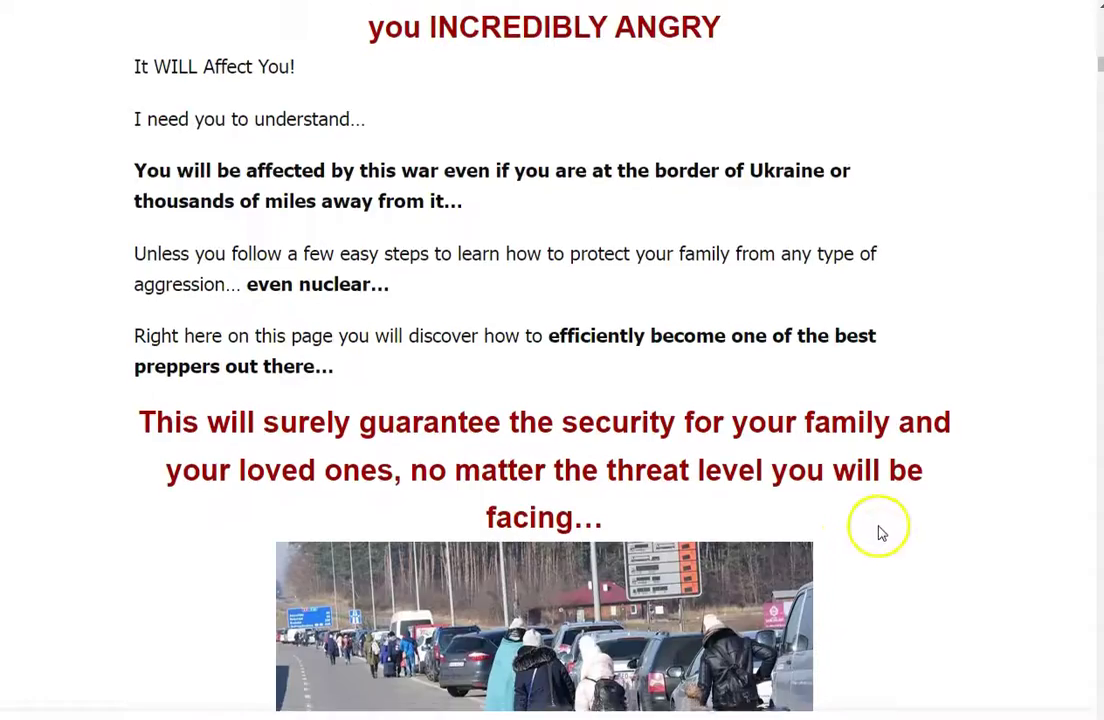
pyautogui.scroll(-17, 886, 527)
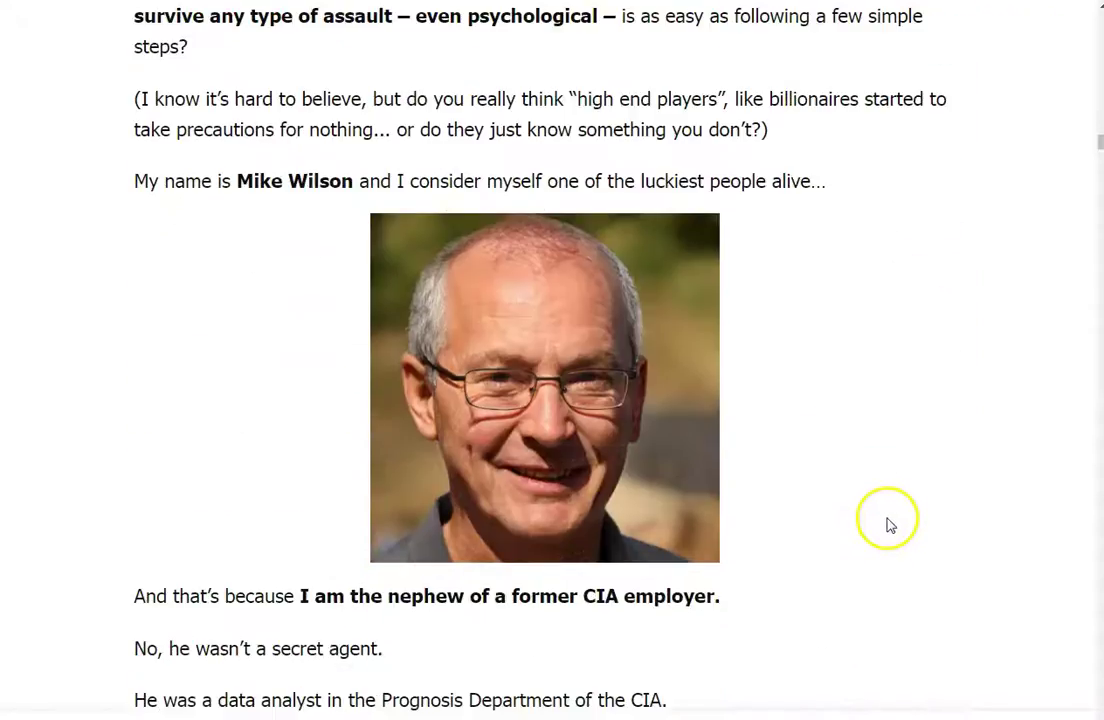
pyautogui.scroll(-4, 886, 527)
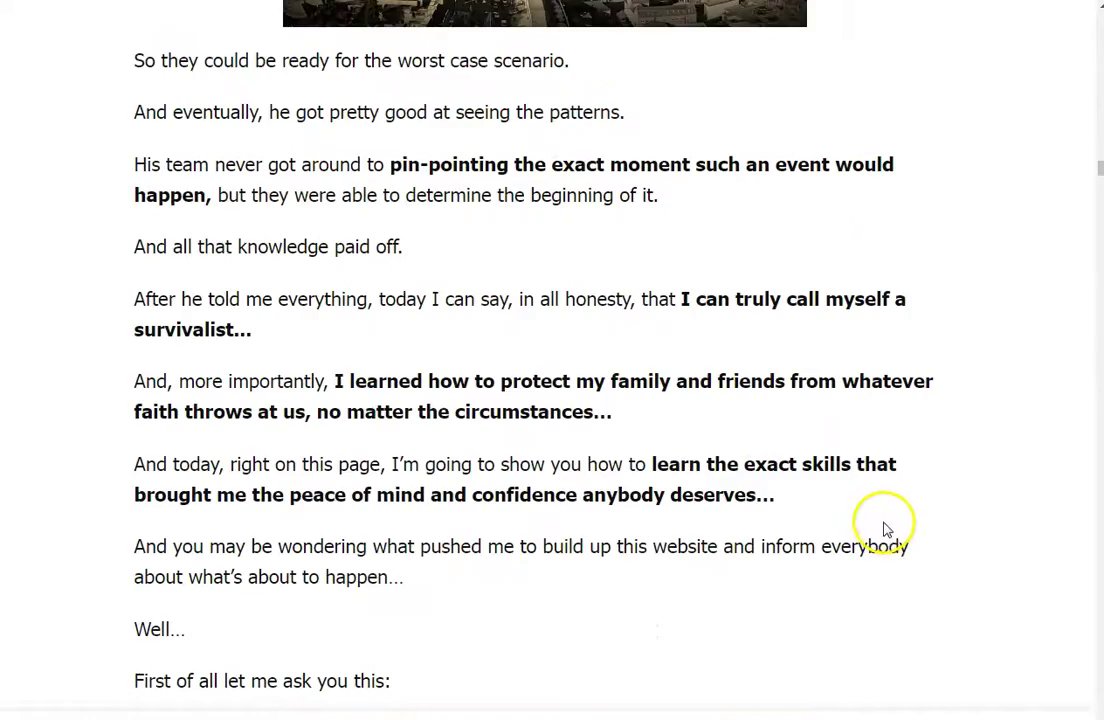
pyautogui.scroll(15, 886, 527)
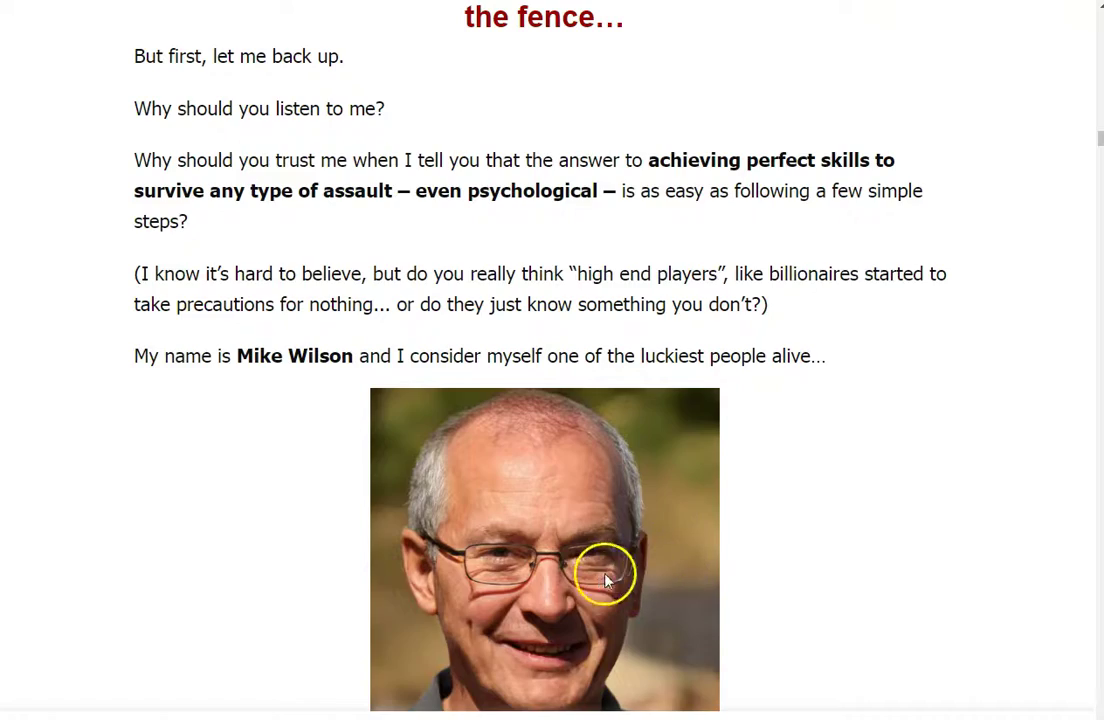
pyautogui.scroll(-13, 843, 581)
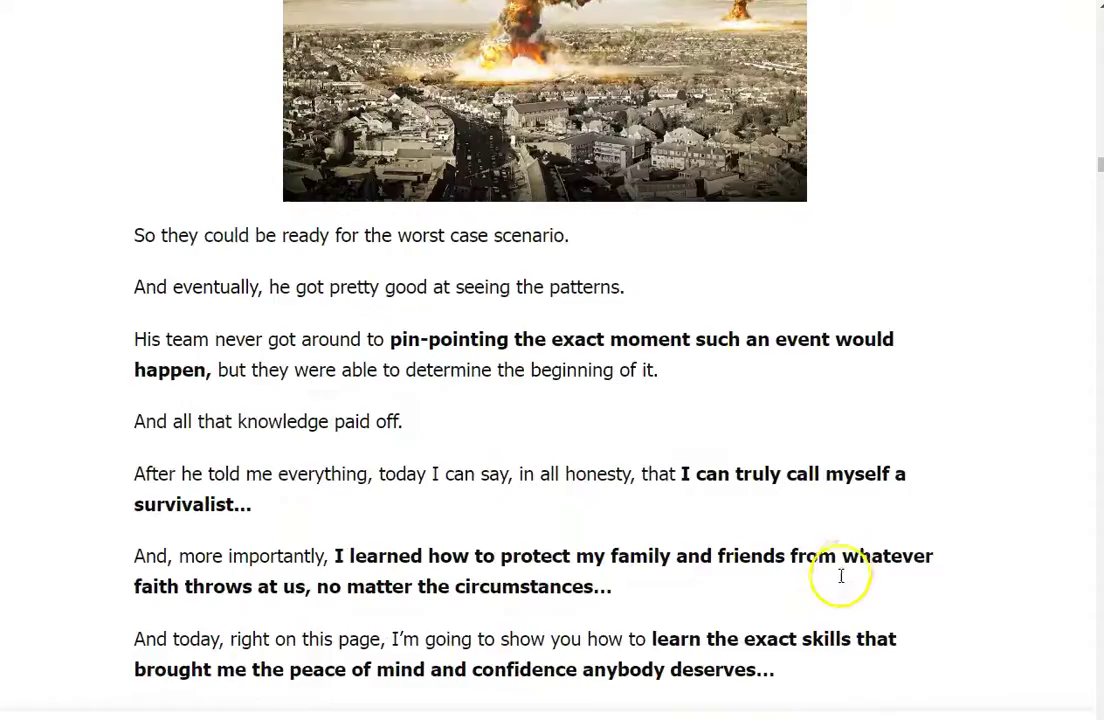
pyautogui.scroll(-17, 841, 576)
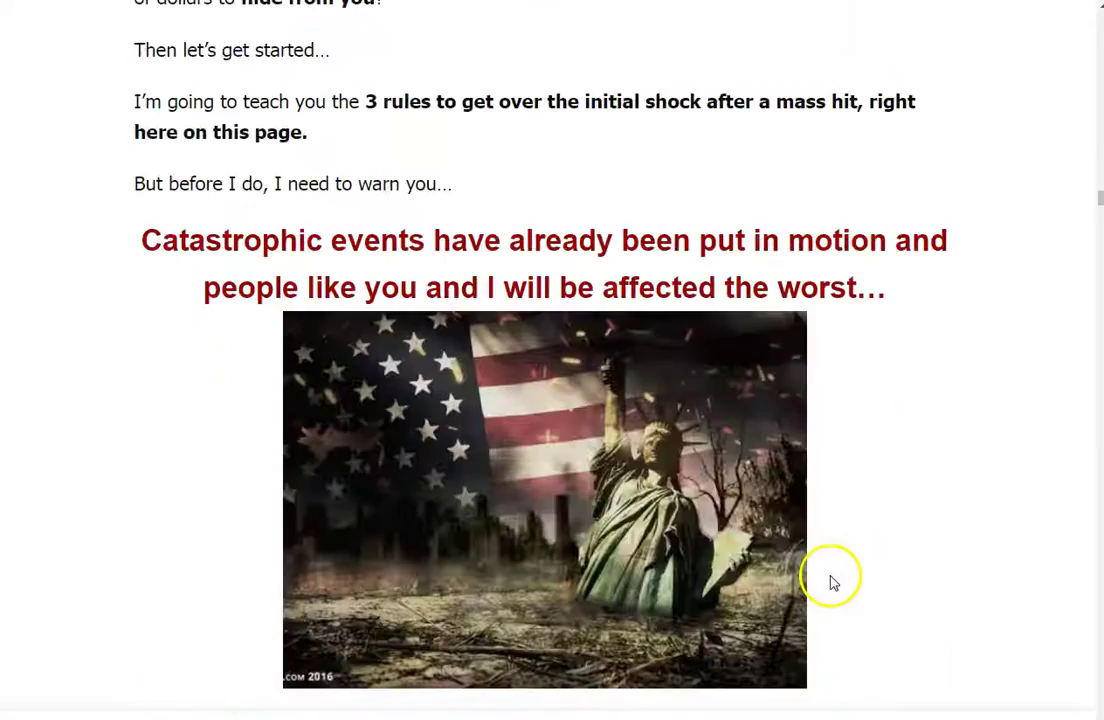
pyautogui.scroll(-15, 834, 582)
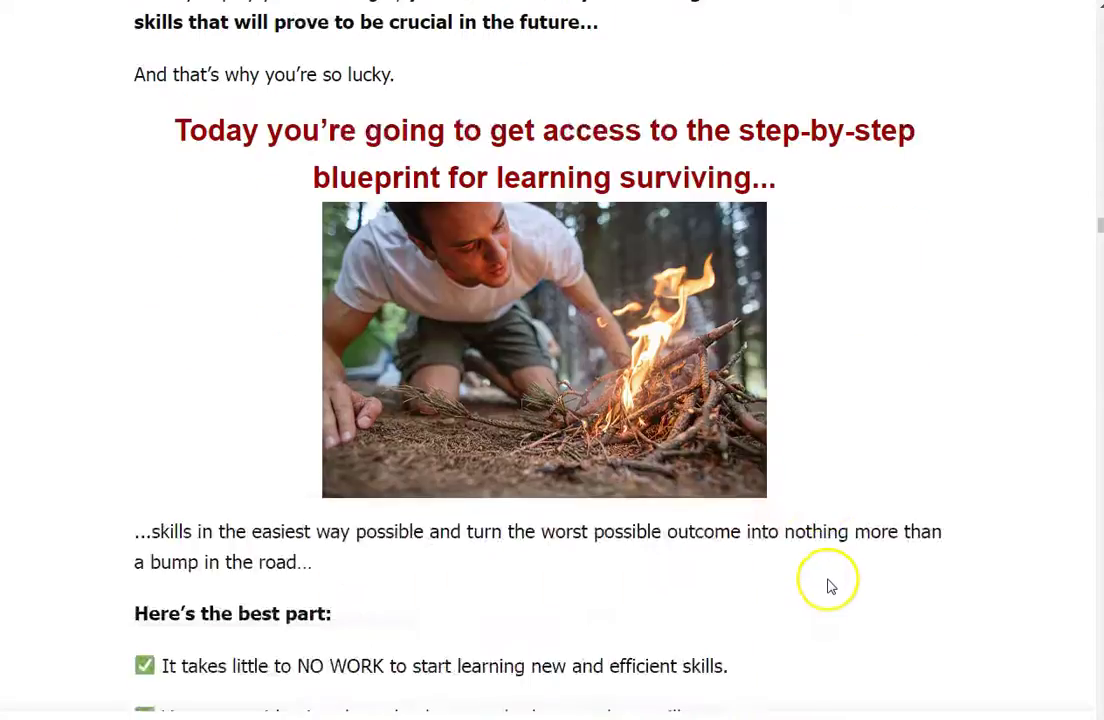
pyautogui.scroll(-17, 830, 586)
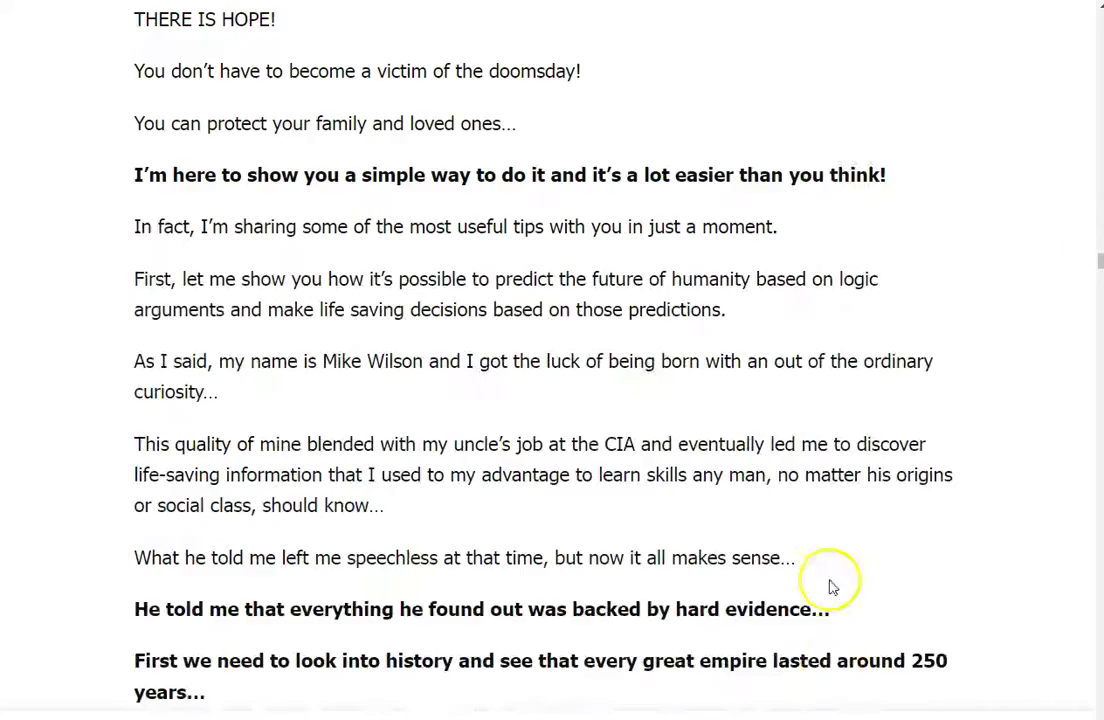
pyautogui.scroll(-17, 830, 586)
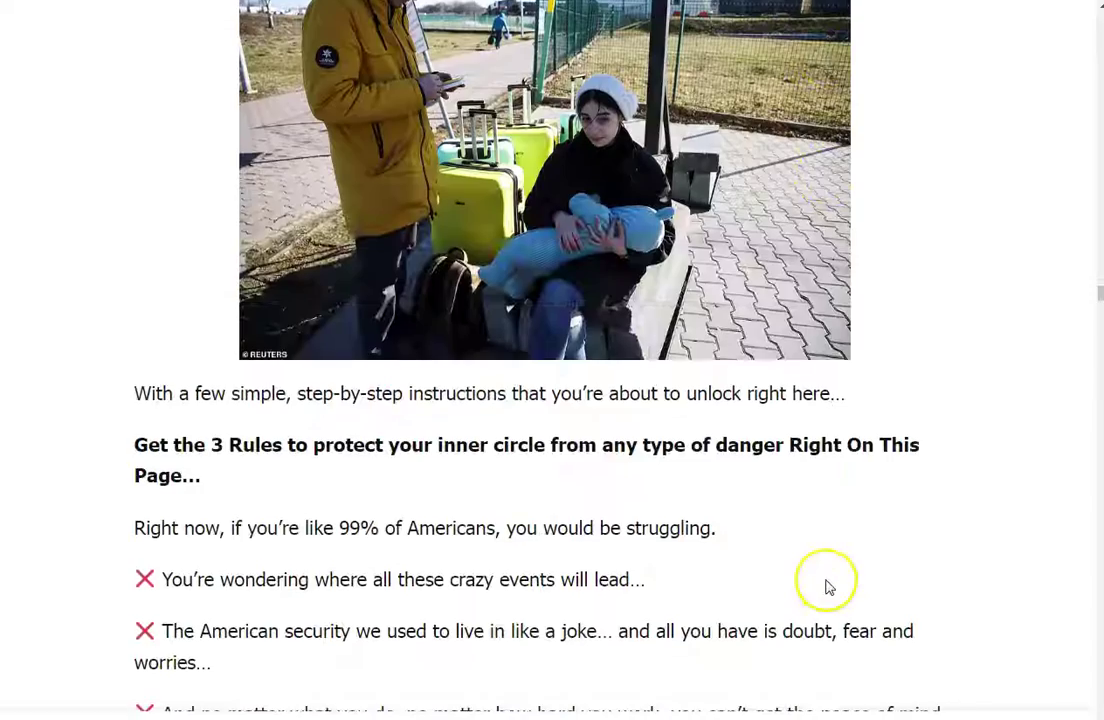
# Open the order form from the Buy Now offer near the page's end and check the affiliate ID and tracking ID in its footer
pyautogui.press('End')
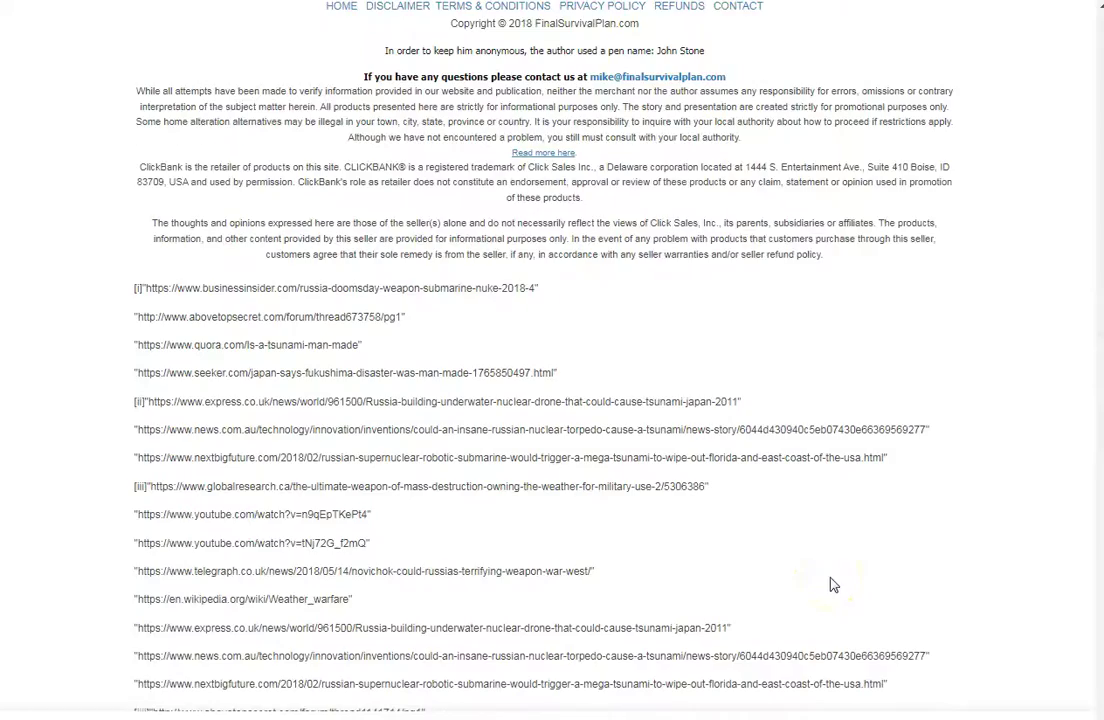
pyautogui.scroll(10, 800, 588)
pyautogui.scroll(-2, 779, 588)
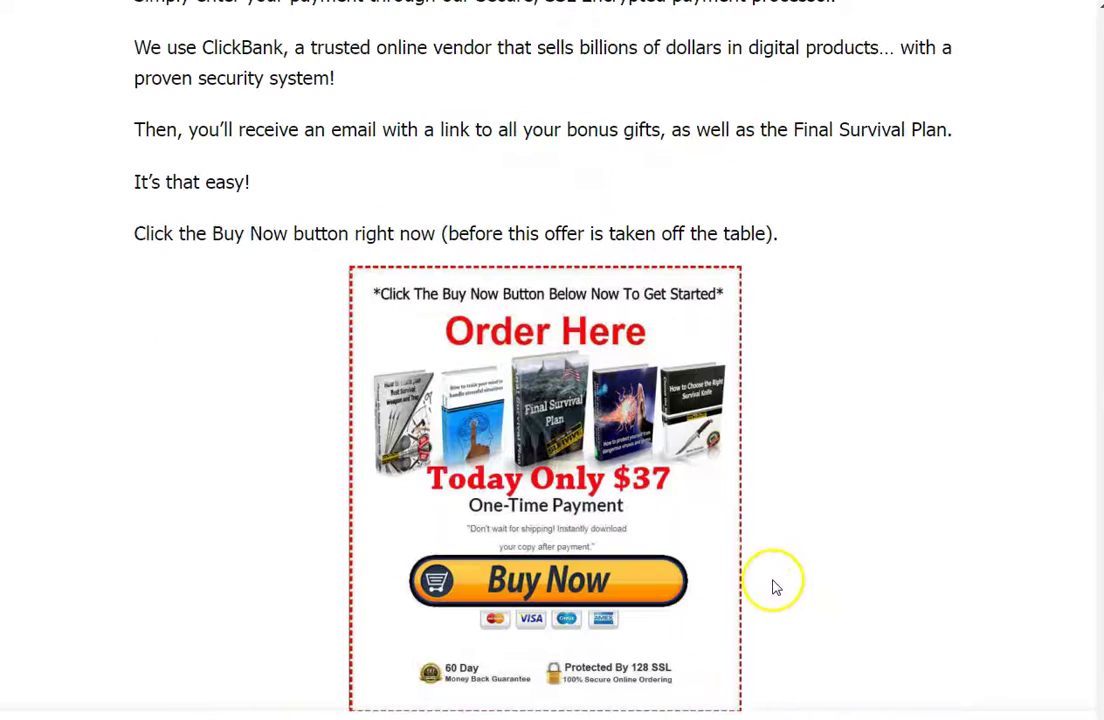
pyautogui.click(622, 597)
pyautogui.scroll(-9, 576, 445)
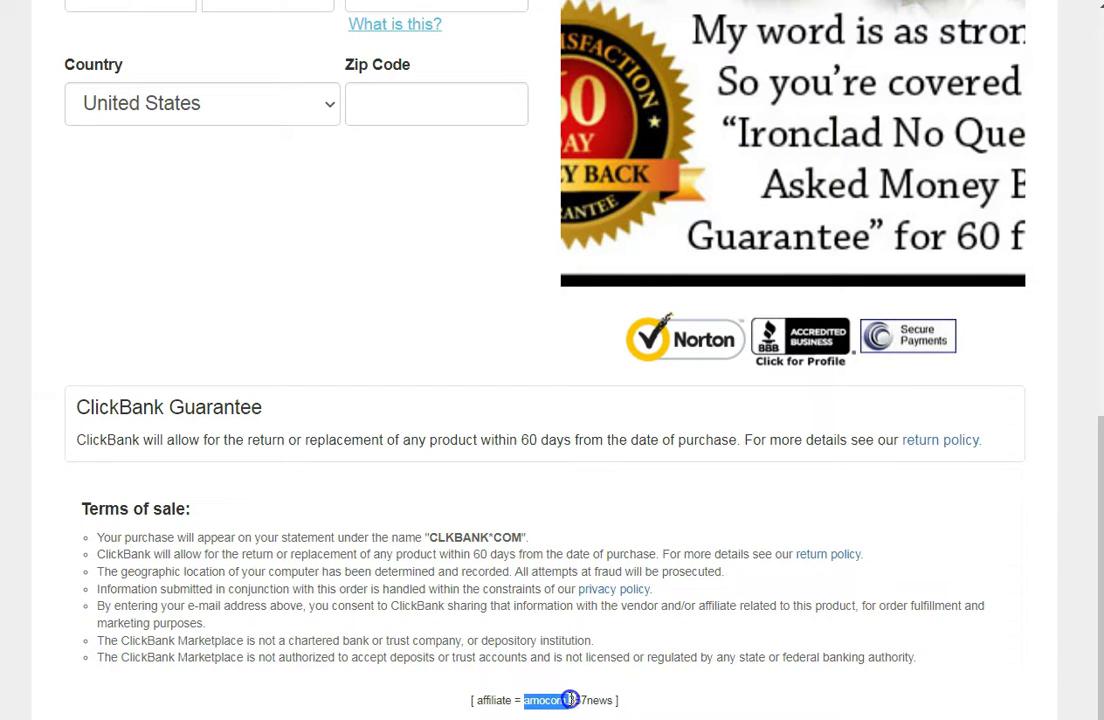
pyautogui.scroll(9, 333, 476)
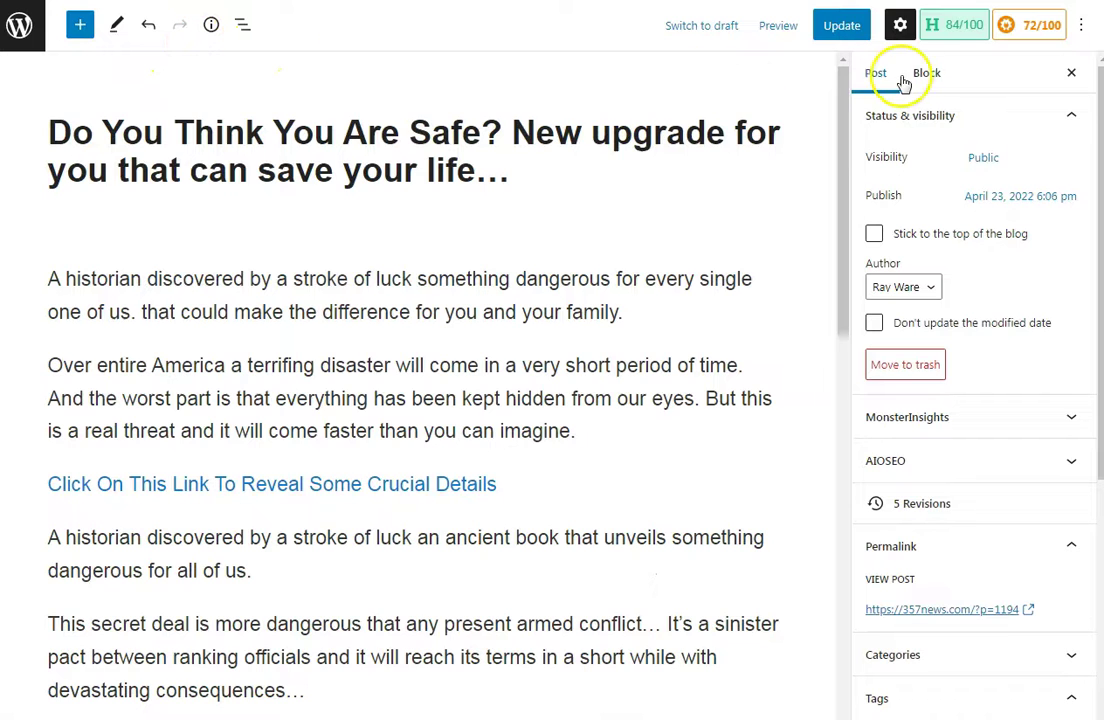
# Select the "Click On This Link To Reveal Some Crucial Details" line in the post editor and view its text alignment options
pyautogui.scroll(-4, 447, 378)
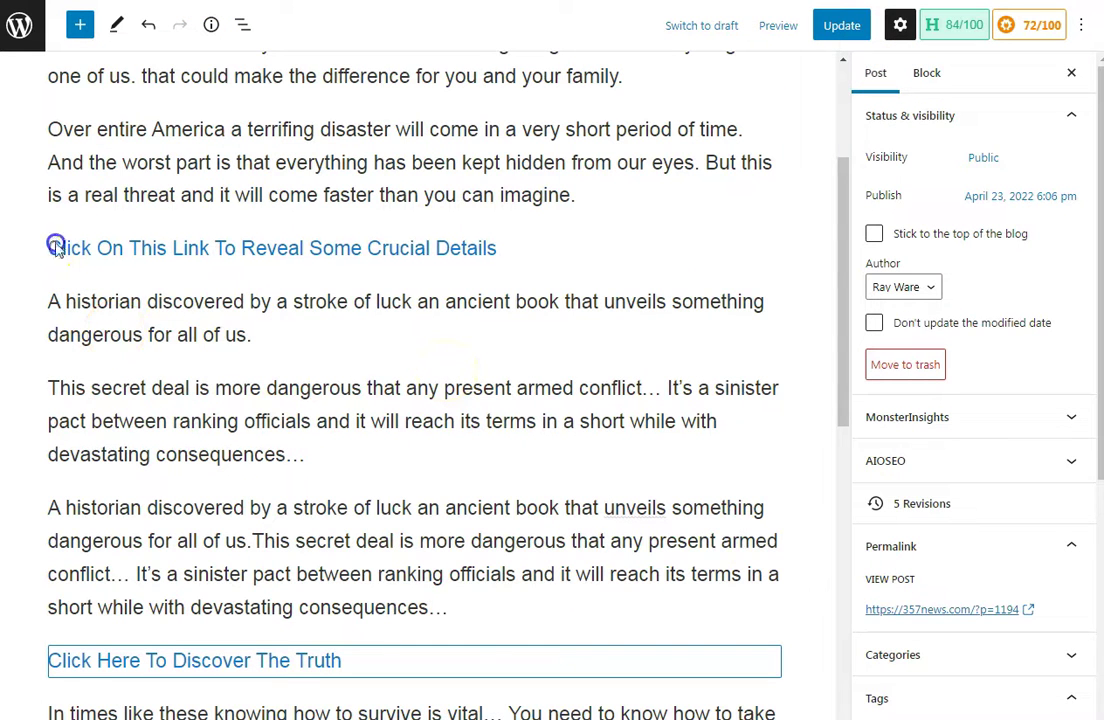
pyautogui.moveTo(55, 247); pyautogui.dragTo(512, 257)
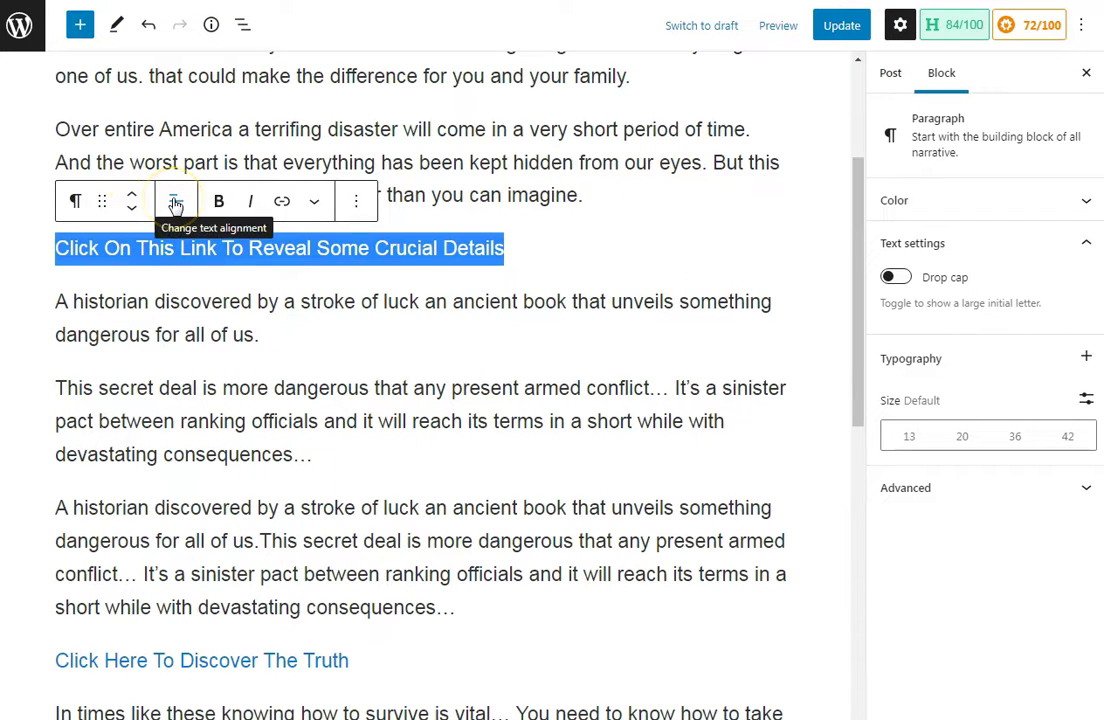
pyautogui.click(174, 203)
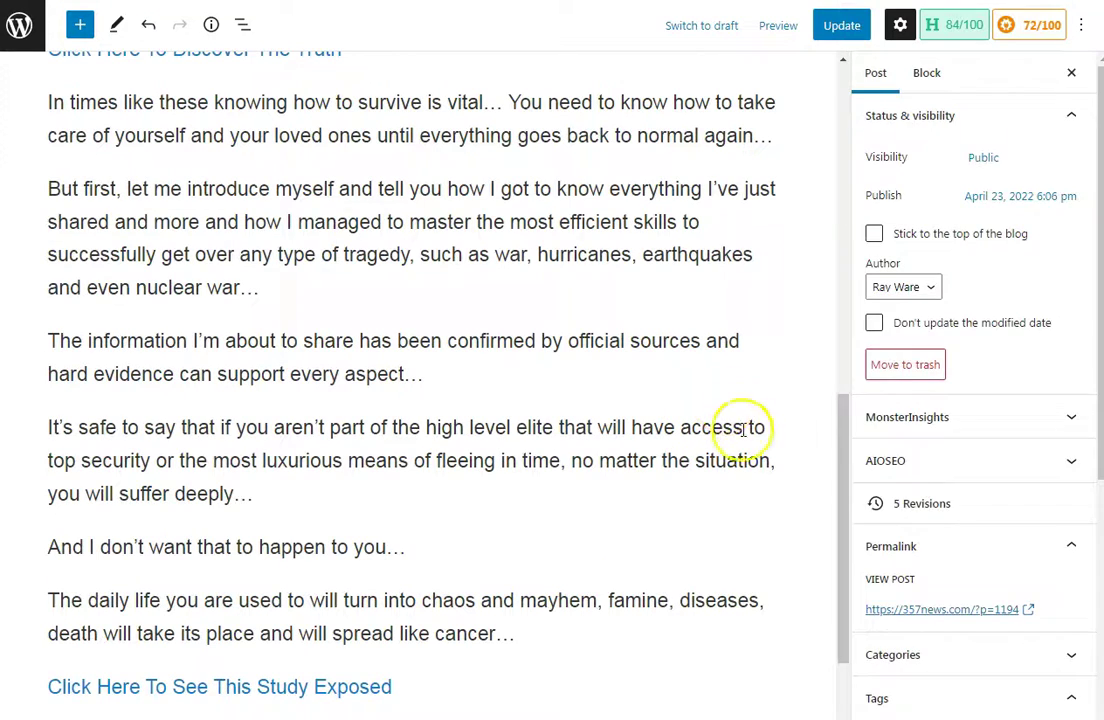
# Review the post's remaining text in the editor and on the live site, down to the banner and related posts section
pyautogui.scroll(-1, 1010, 508)
pyautogui.scroll(-3, 960, 498)
pyautogui.scroll(-1, 813, 463)
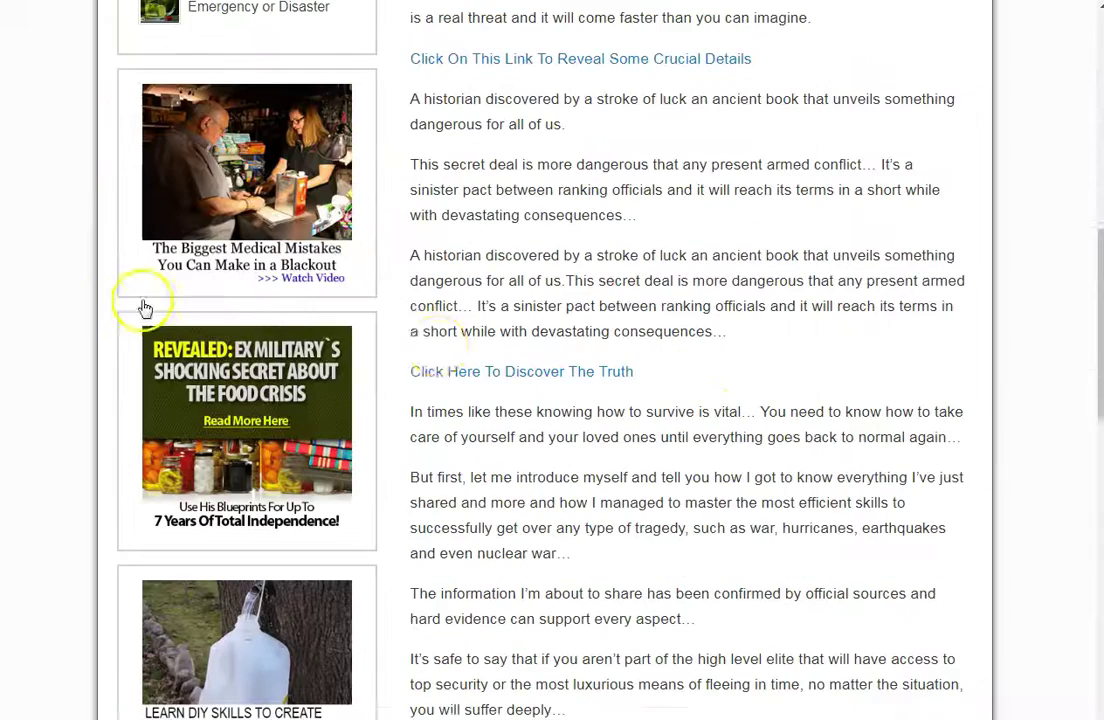
pyautogui.scroll(-5, 783, 387)
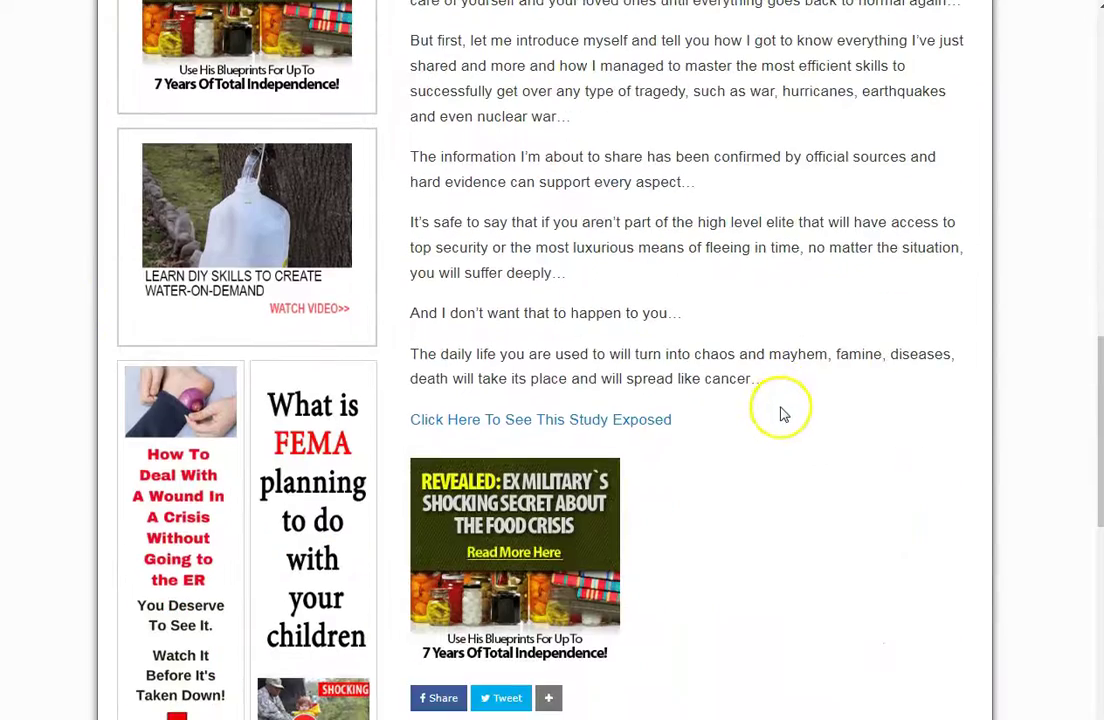
pyautogui.scroll(-2, 788, 426)
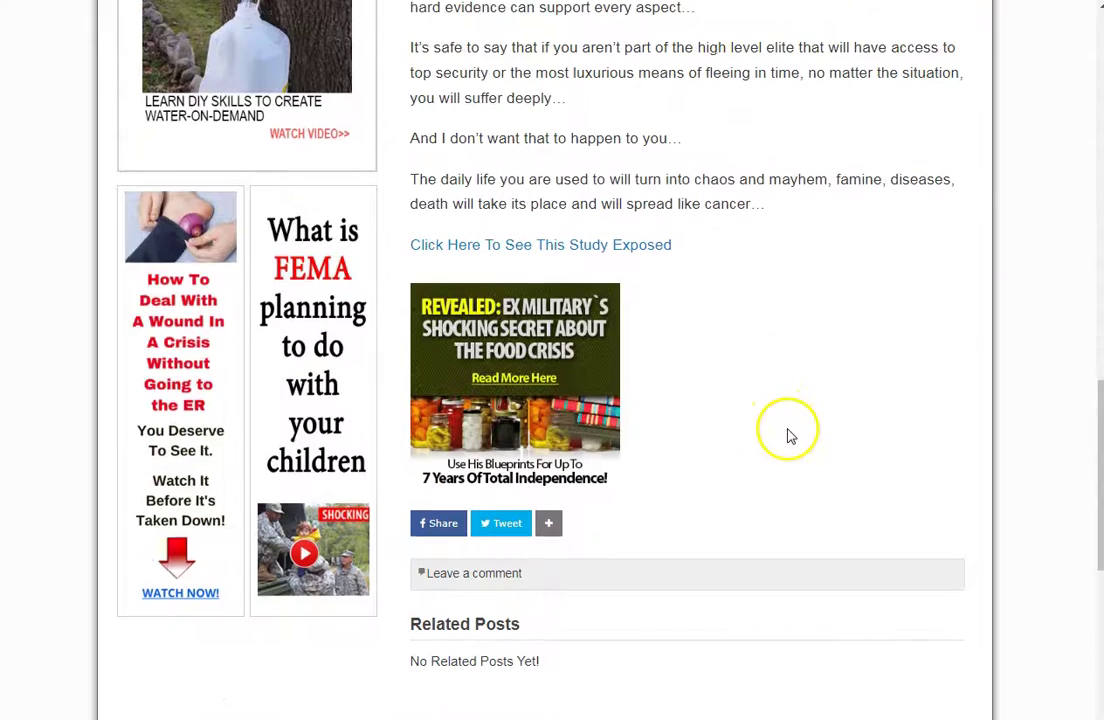